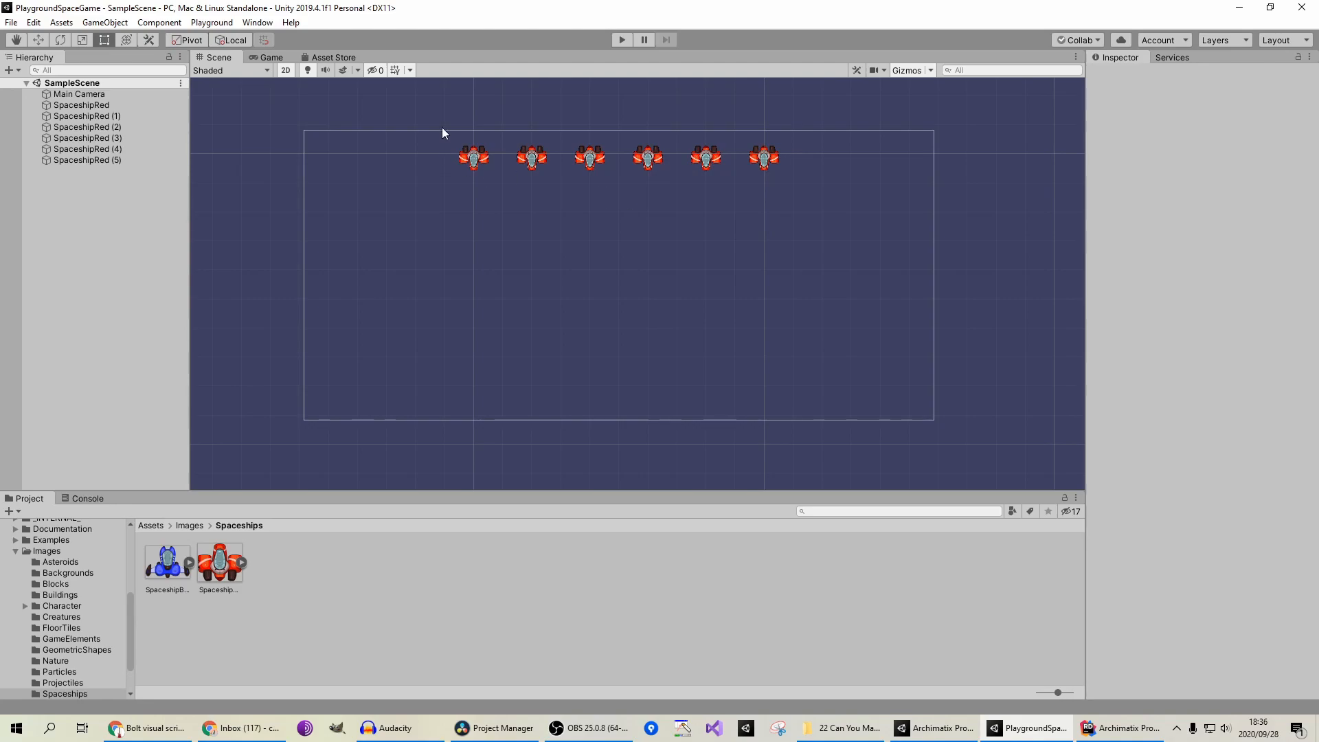
Step: Run the scene in play mode to check the row of red spaceships, and stop it again
{"action": "left_click", "coordinate": [592, 160]}
{"action": "left_click", "coordinate": [618, 38]}
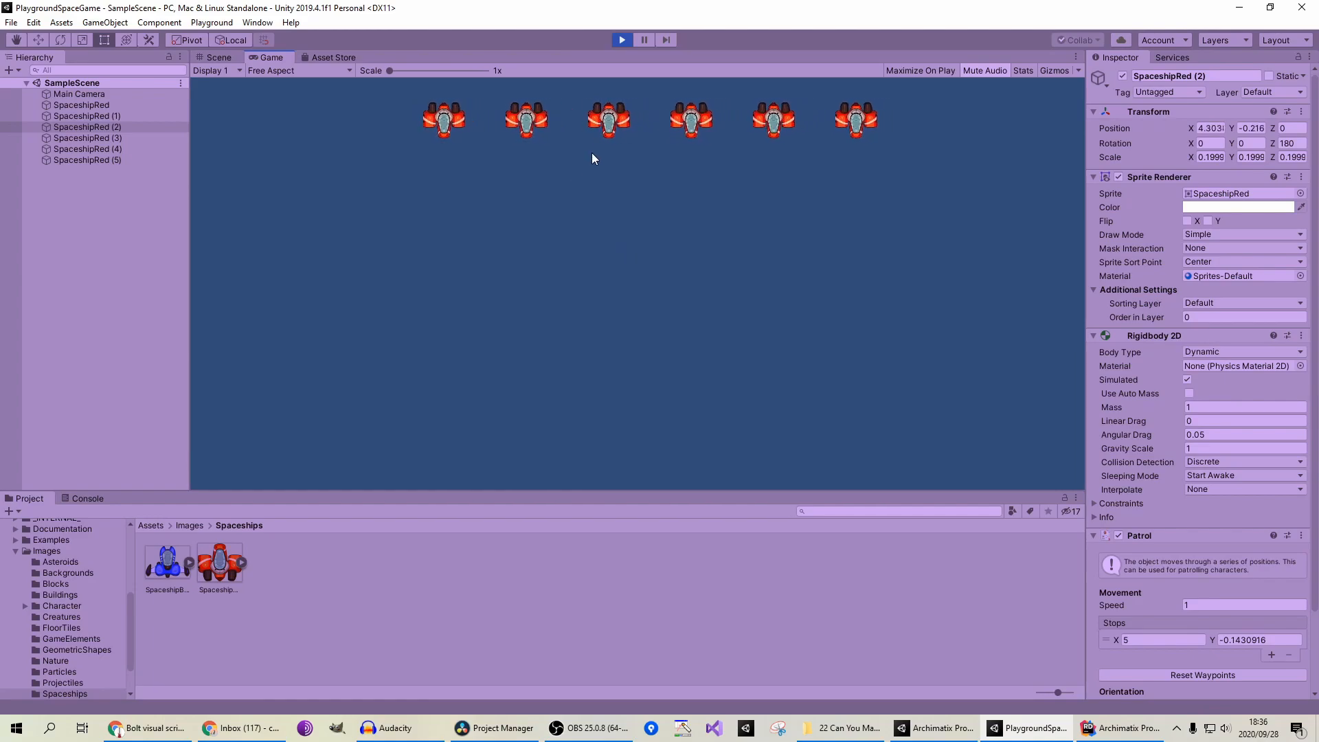
{"action": "left_click", "coordinate": [622, 39]}
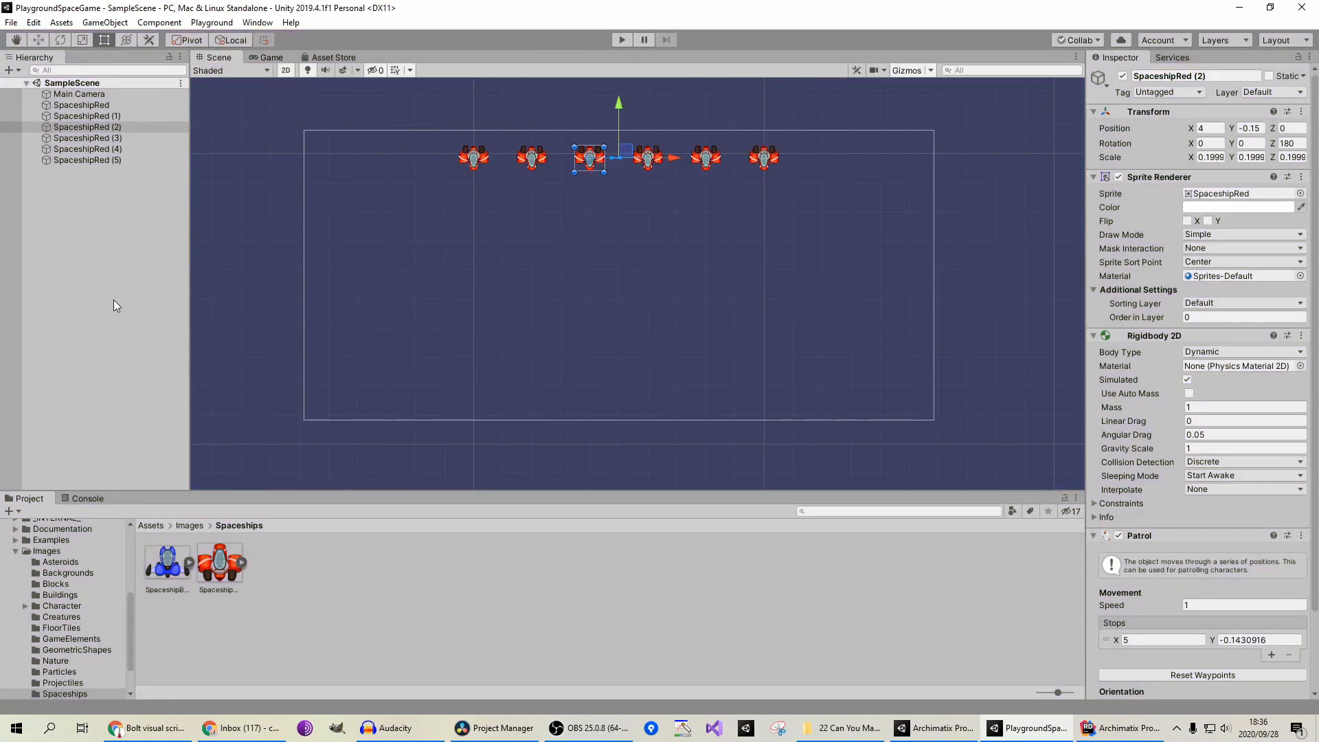
Step: Add the blue spaceship sprite to the scene, scale it to about 0.28, and place it at the camera frame's bottom centre
{"action": "left_click_drag", "start_coordinate": [182, 549], "coordinate": [611, 364]}
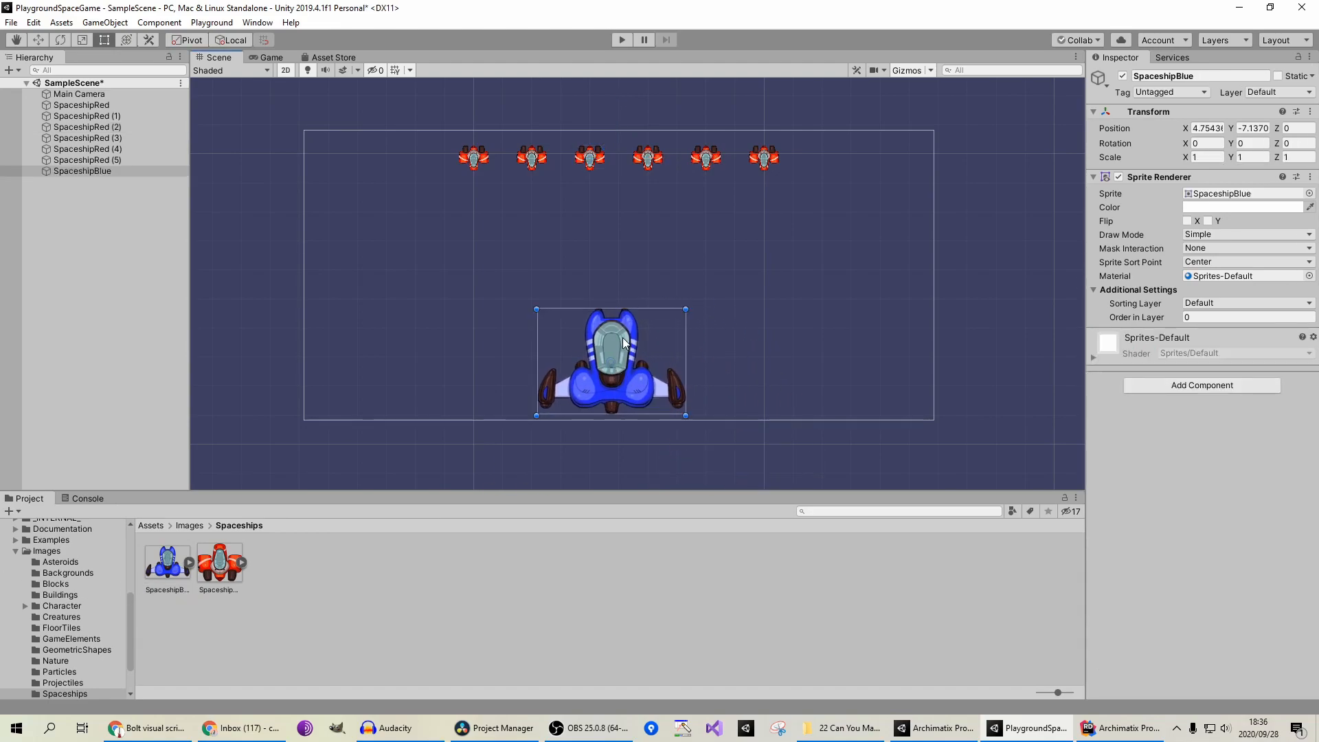
{"action": "left_click_drag", "start_coordinate": [686, 309], "coordinate": [590, 376], "text": "shift"}
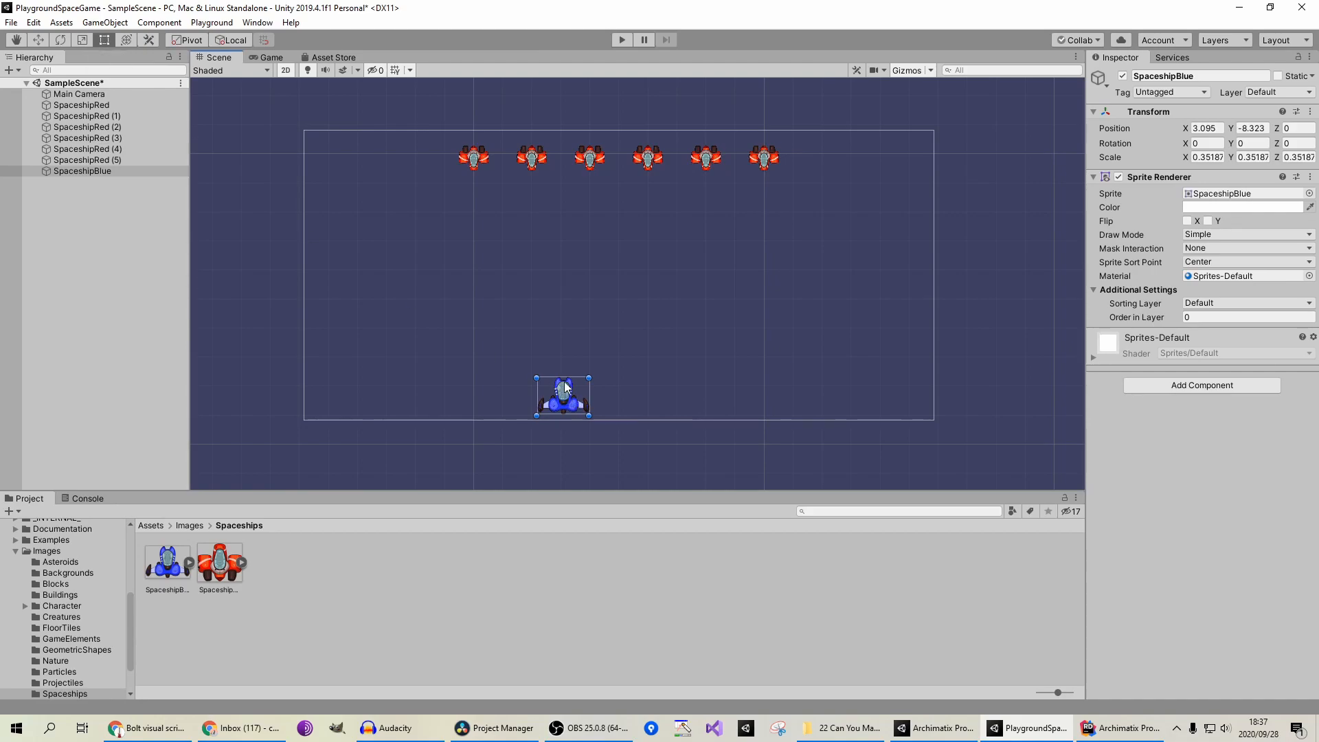
{"action": "left_click_drag", "start_coordinate": [592, 376], "coordinate": [622, 407], "text": "shift"}
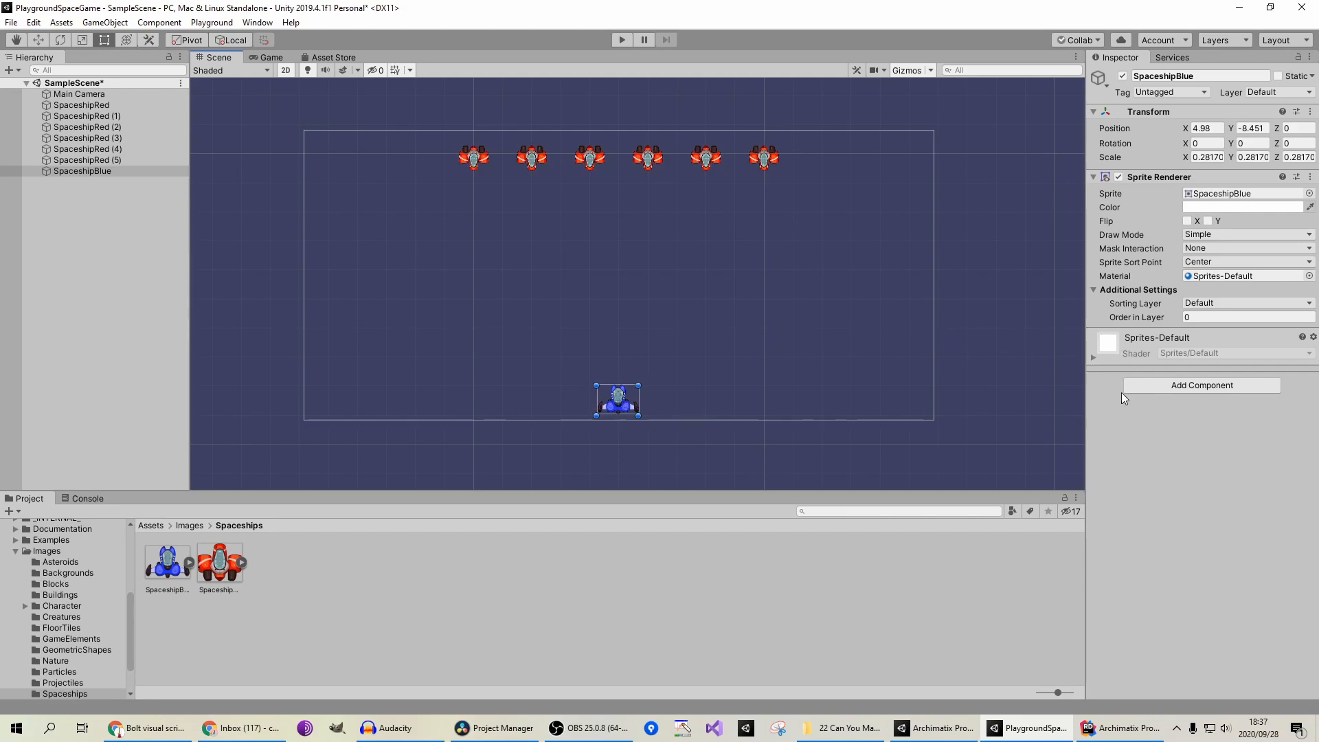
Step: Add a Move With Arrows component to the blue spaceship
{"action": "left_click", "coordinate": [1206, 383]}
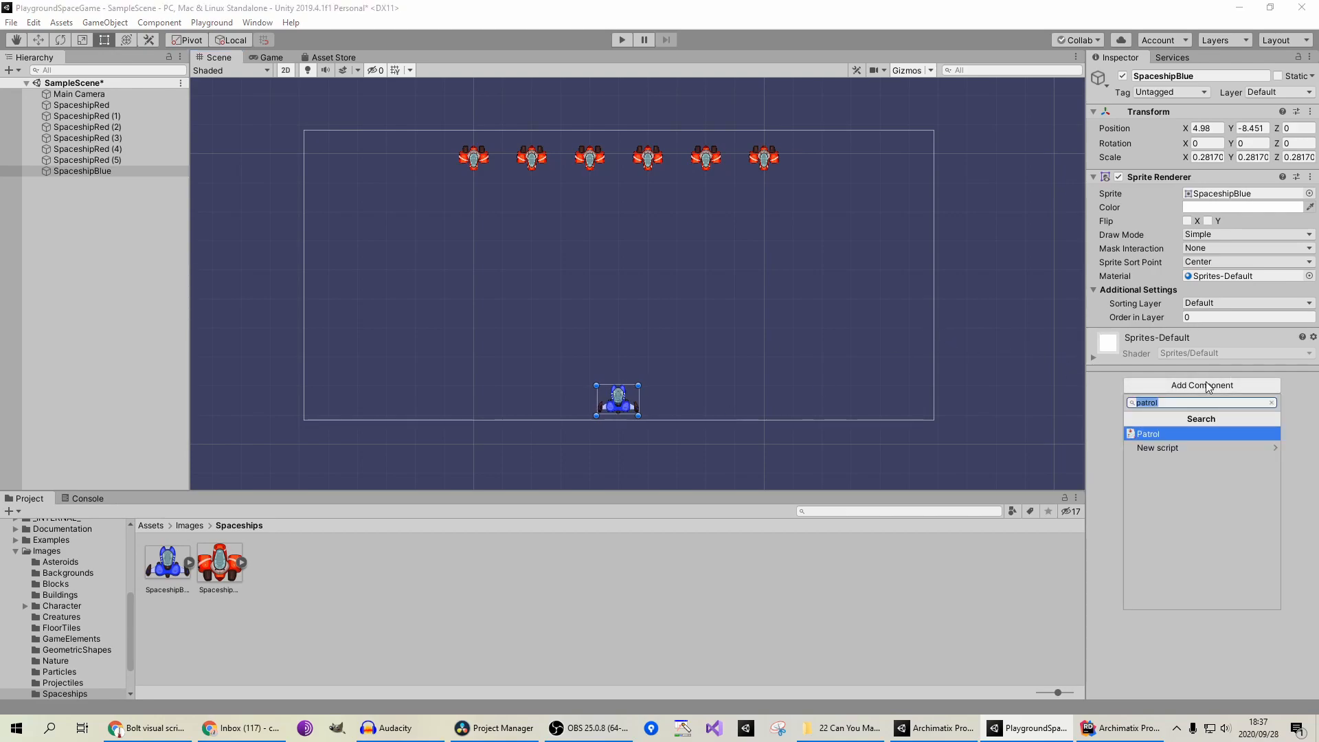
{"action": "type", "text": "move"}
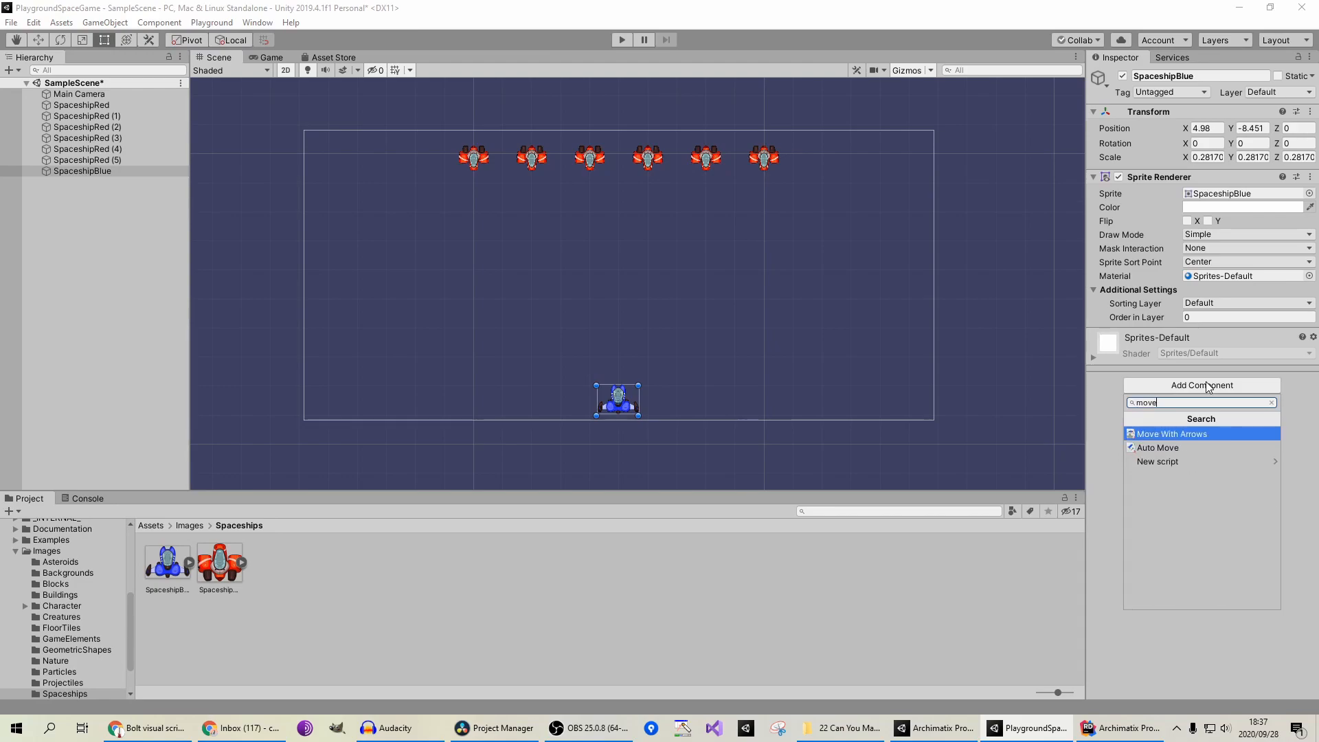
{"action": "key", "text": "Return"}
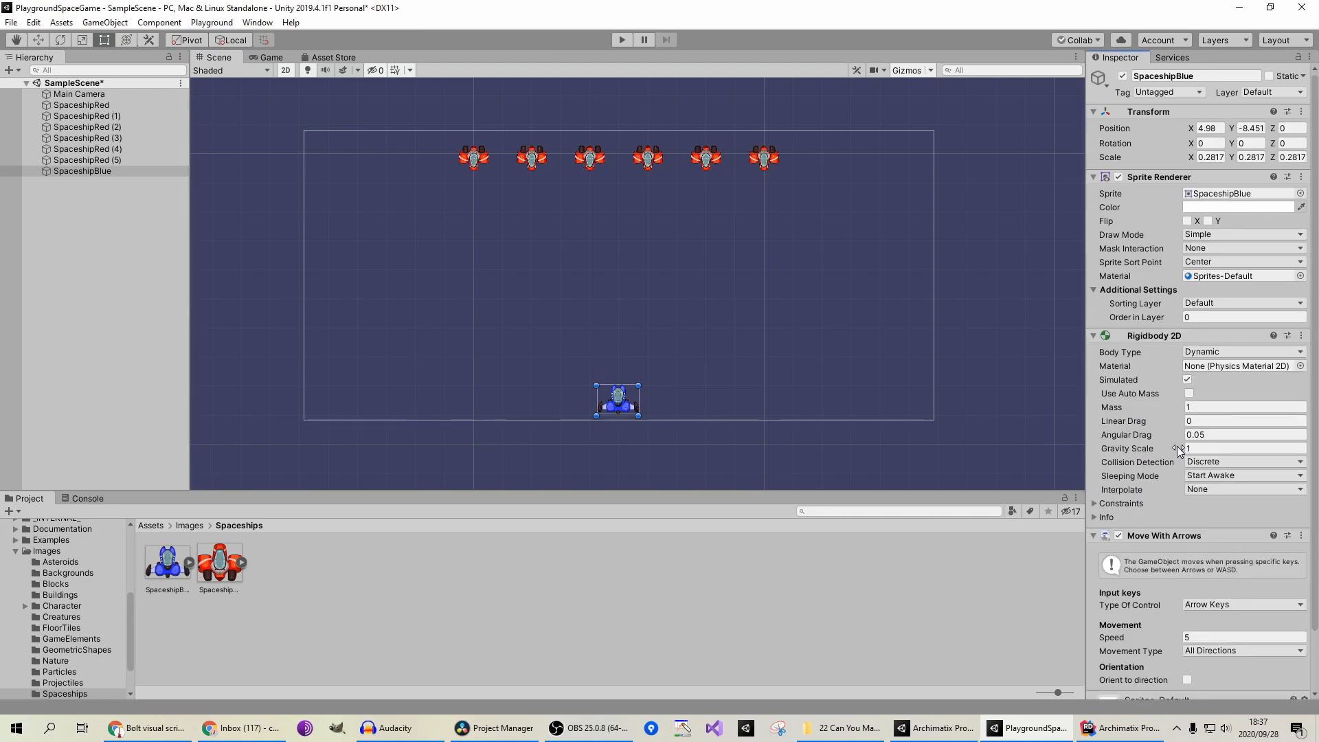
Step: Keep the blue spaceship's control type on Arrow Keys and restrict its movement type to Only Horizontal
{"action": "scroll", "coordinate": [1176, 446], "scroll_direction": "down", "scroll_amount": 2}
{"action": "left_click", "coordinate": [1206, 539]}
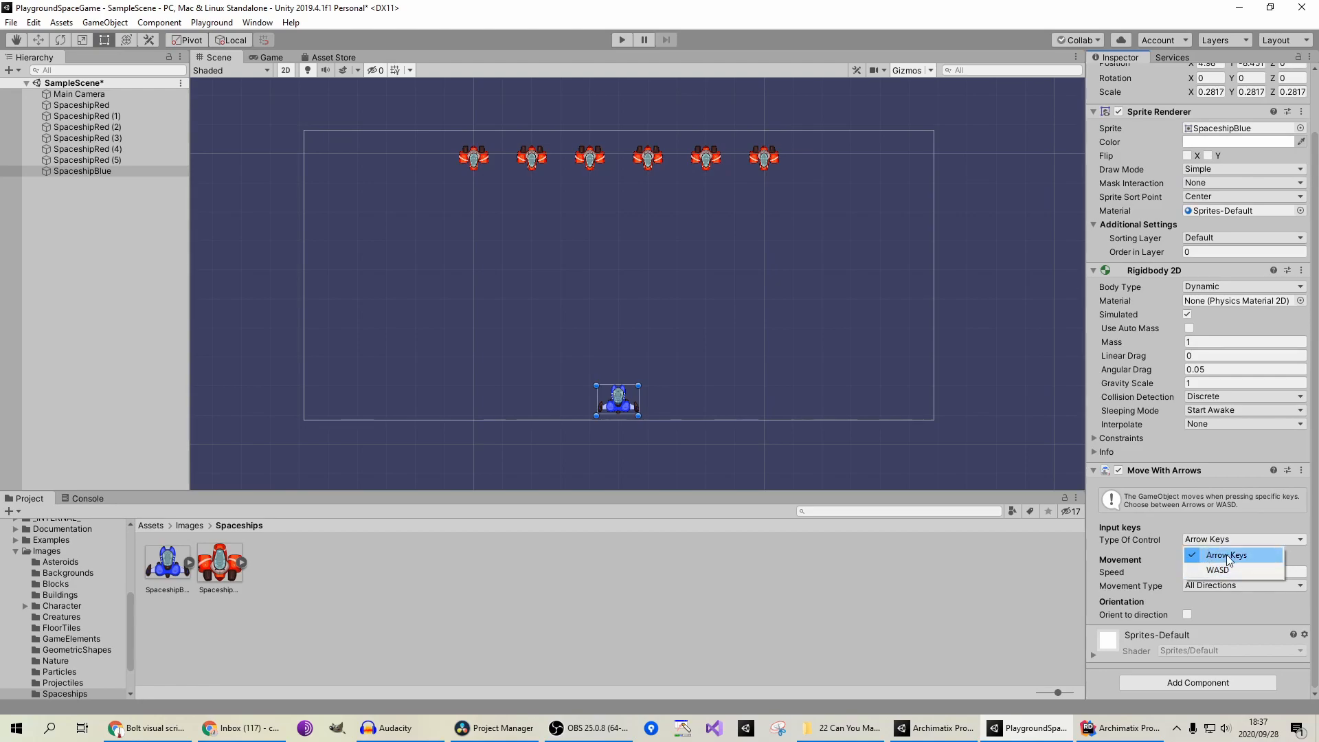
{"action": "left_click", "coordinate": [1121, 552]}
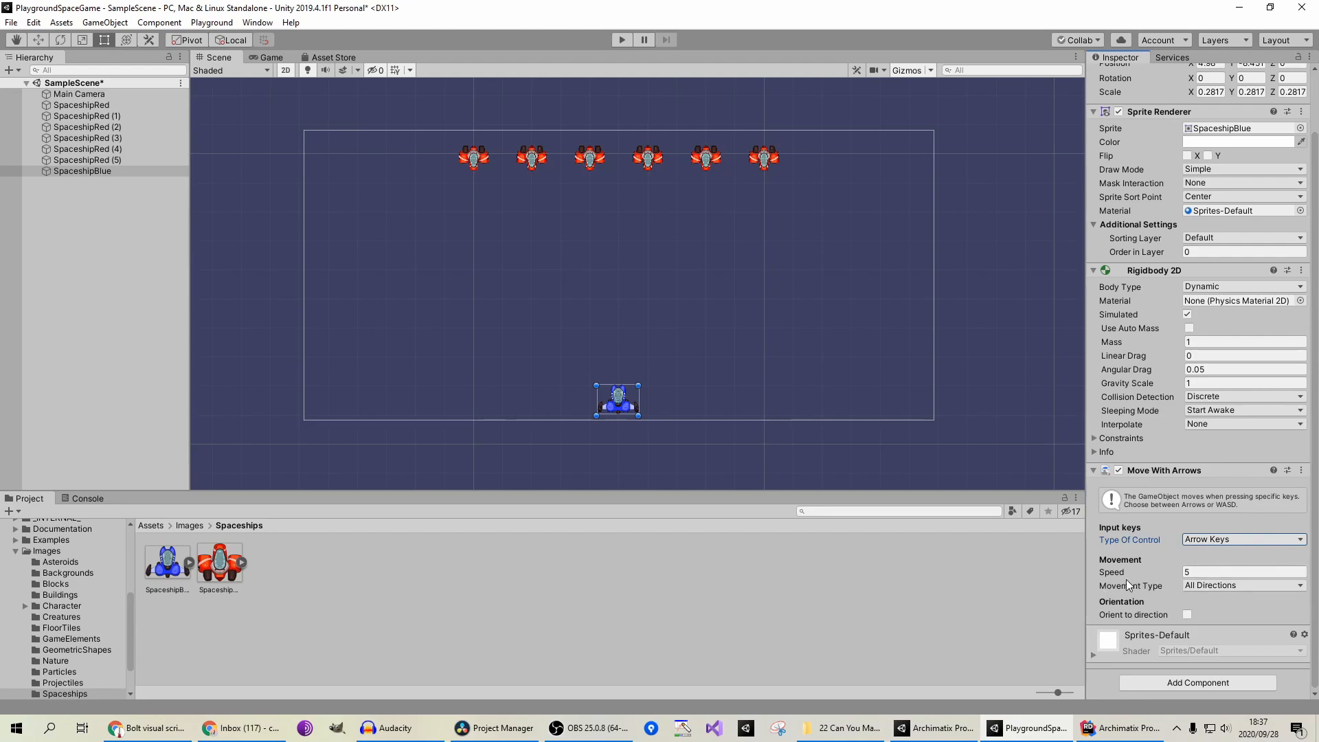
{"action": "key", "text": "Tab"}
{"action": "left_click", "coordinate": [1221, 586]}
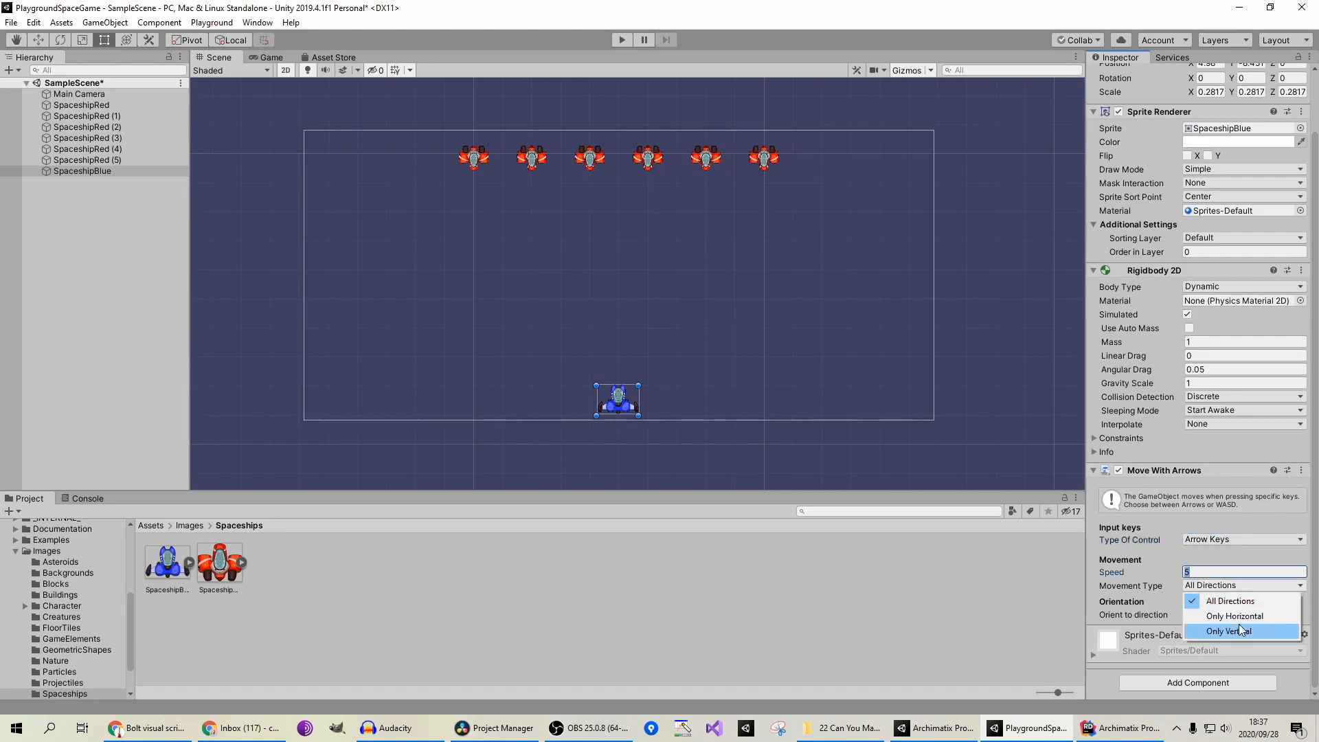
{"action": "left_click", "coordinate": [1234, 616]}
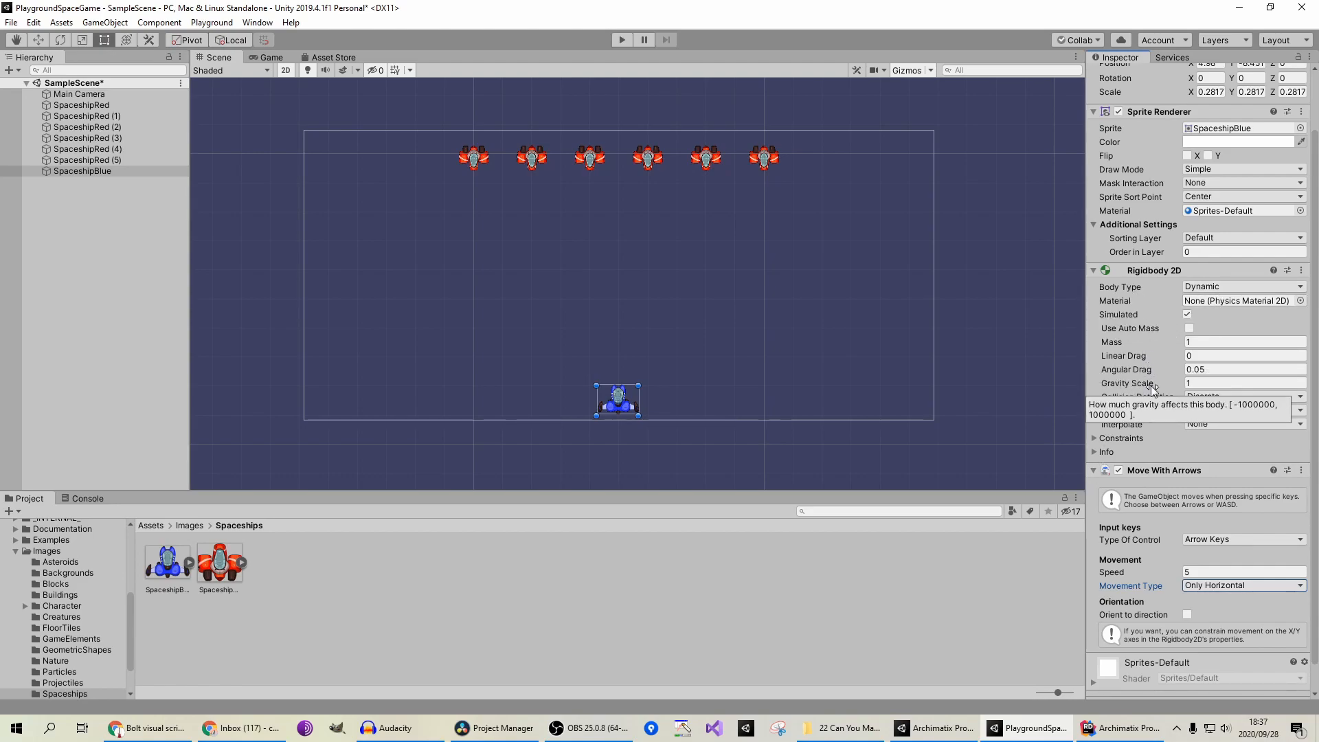
Step: Set the blue spaceship's Rigidbody 2D gravity scale to 0 and linear drag to 5
{"action": "left_click", "coordinate": [1189, 384]}
{"action": "type", "text": "0"}
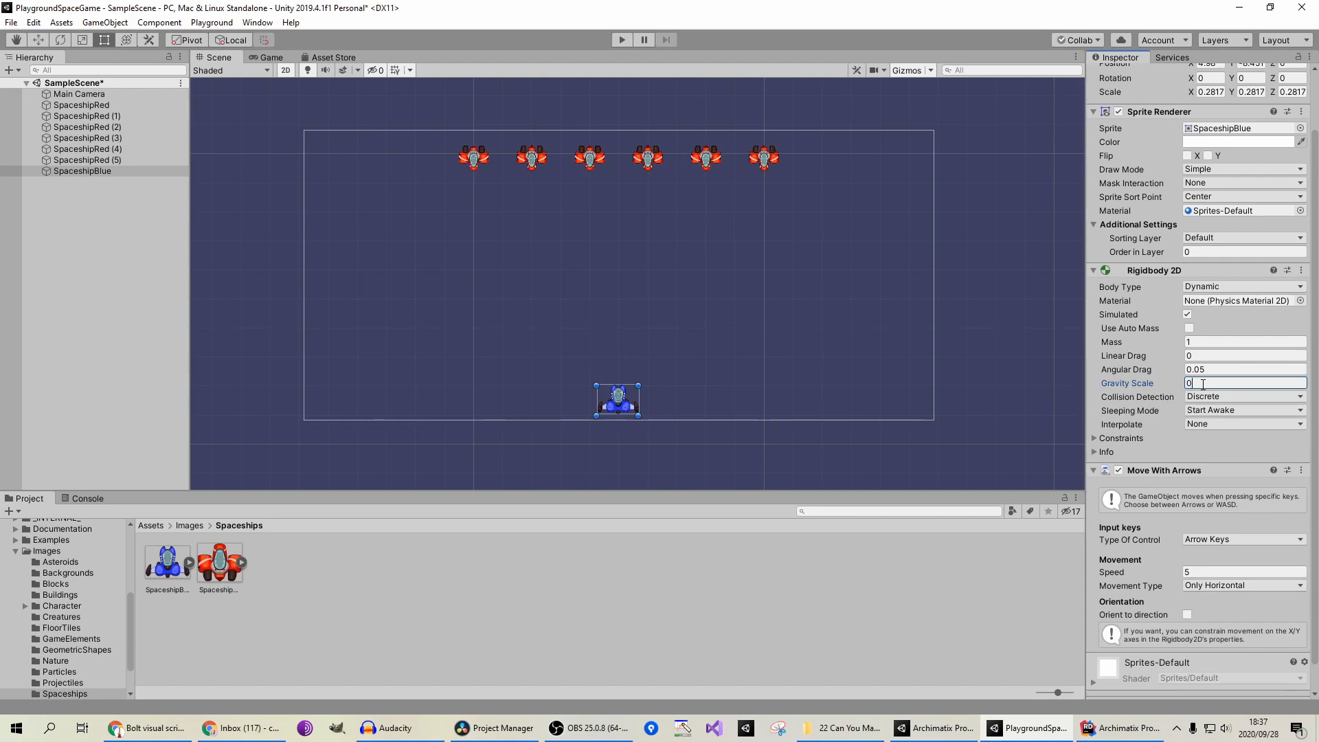
{"action": "left_click", "coordinate": [1208, 356]}
{"action": "type", "text": "5"}
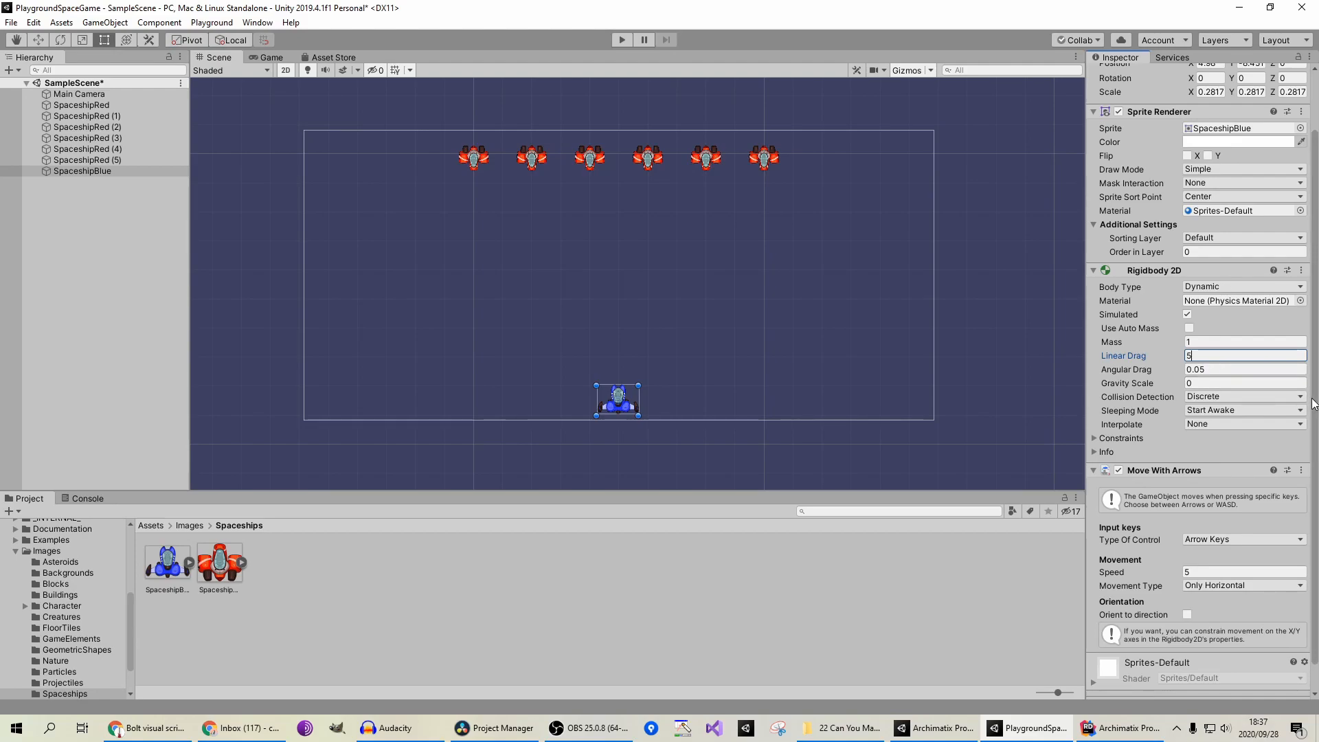
Step: Run the game, steer the blue spaceship left and right to test its movement, and stop play mode
{"action": "left_click", "coordinate": [621, 41]}
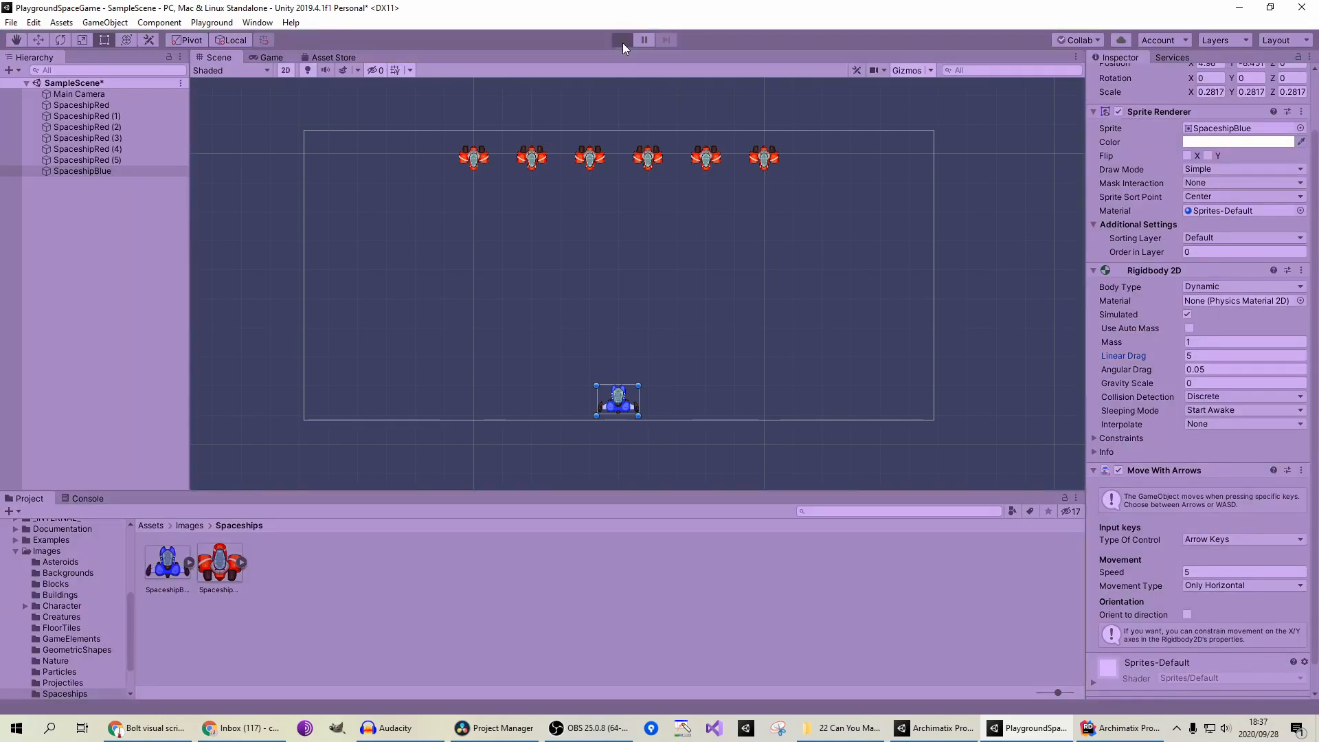
{"action": "key", "text": "Left"}
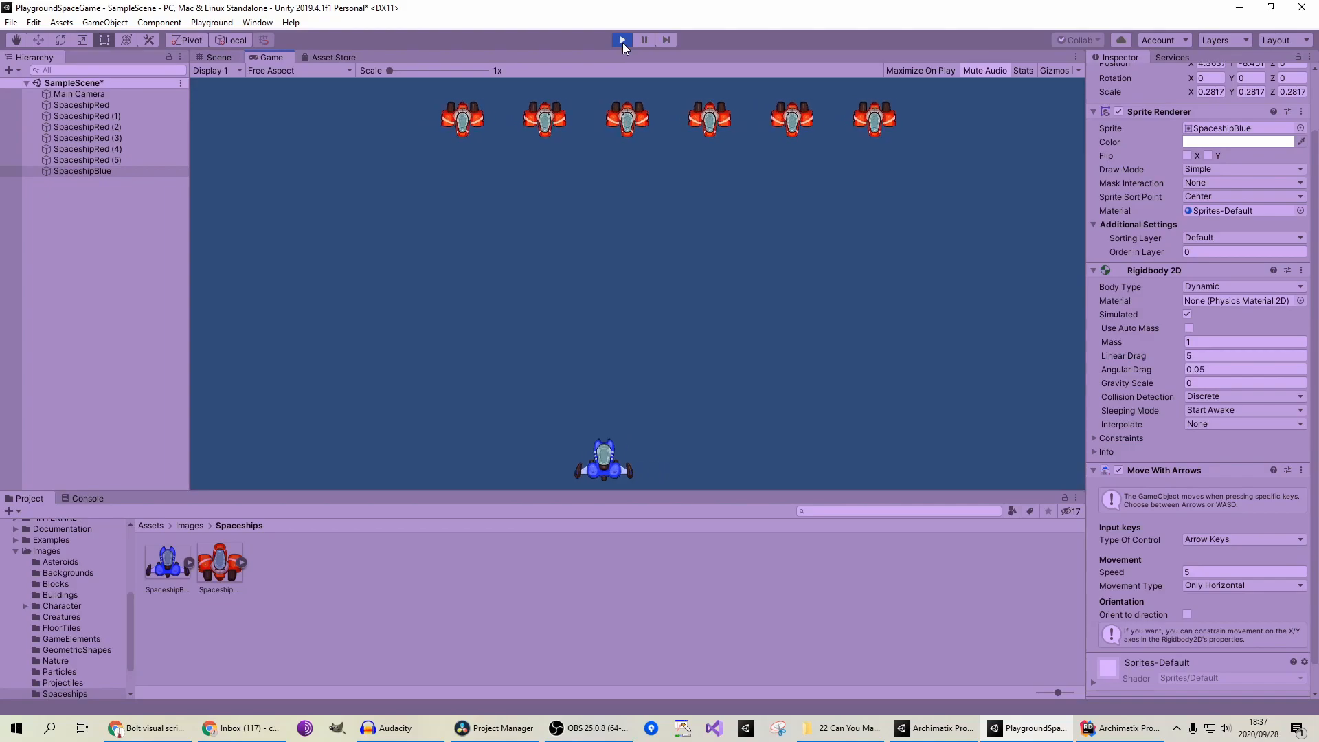
{"action": "key", "text": "Right"}
{"action": "key", "text": "Left"}
{"action": "key", "text": "Right"}
{"action": "key", "text": "Left"}
{"action": "key", "text": "Right"}
{"action": "left_click", "coordinate": [622, 42]}
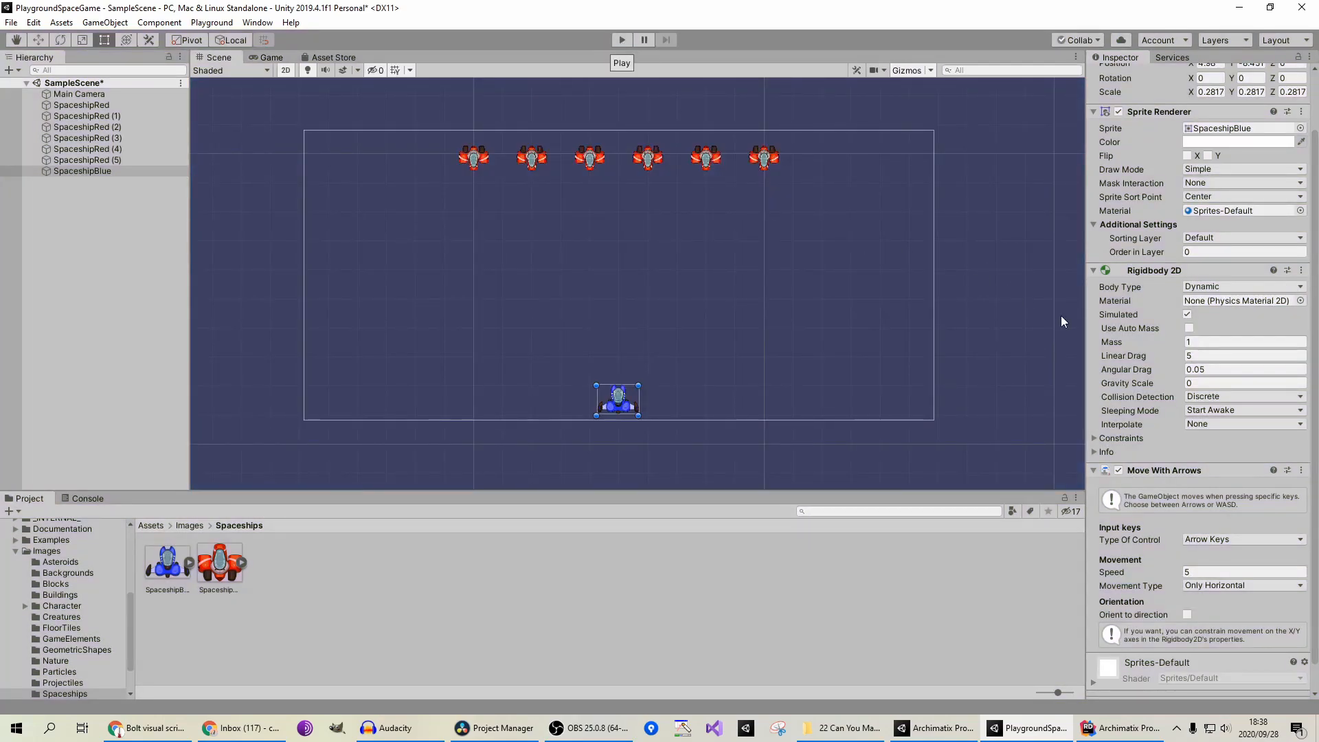
Step: Set the blue spaceship's linear drag to 7 and test its sideways movement again in play mode
{"action": "left_click", "coordinate": [1215, 355]}
{"action": "type", "text": "7"}
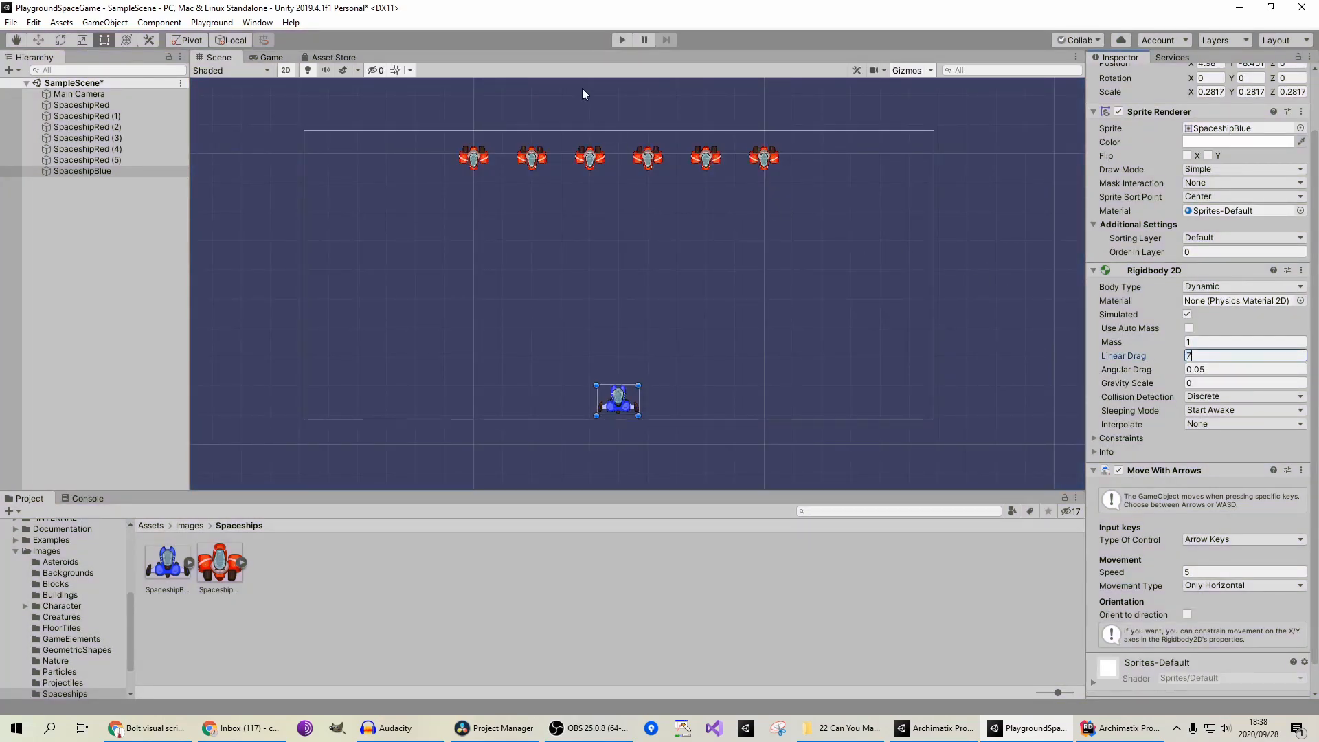
{"action": "left_click", "coordinate": [621, 39]}
{"action": "key", "text": "Left"}
{"action": "key", "text": "Right"}
{"action": "key", "text": "Left"}
{"action": "key", "text": "Right"}
{"action": "key", "text": "Left"}
{"action": "left_click", "coordinate": [624, 44]}
Step: Add an Object Shooter component to the blue spaceship
{"action": "left_click", "coordinate": [586, 163]}
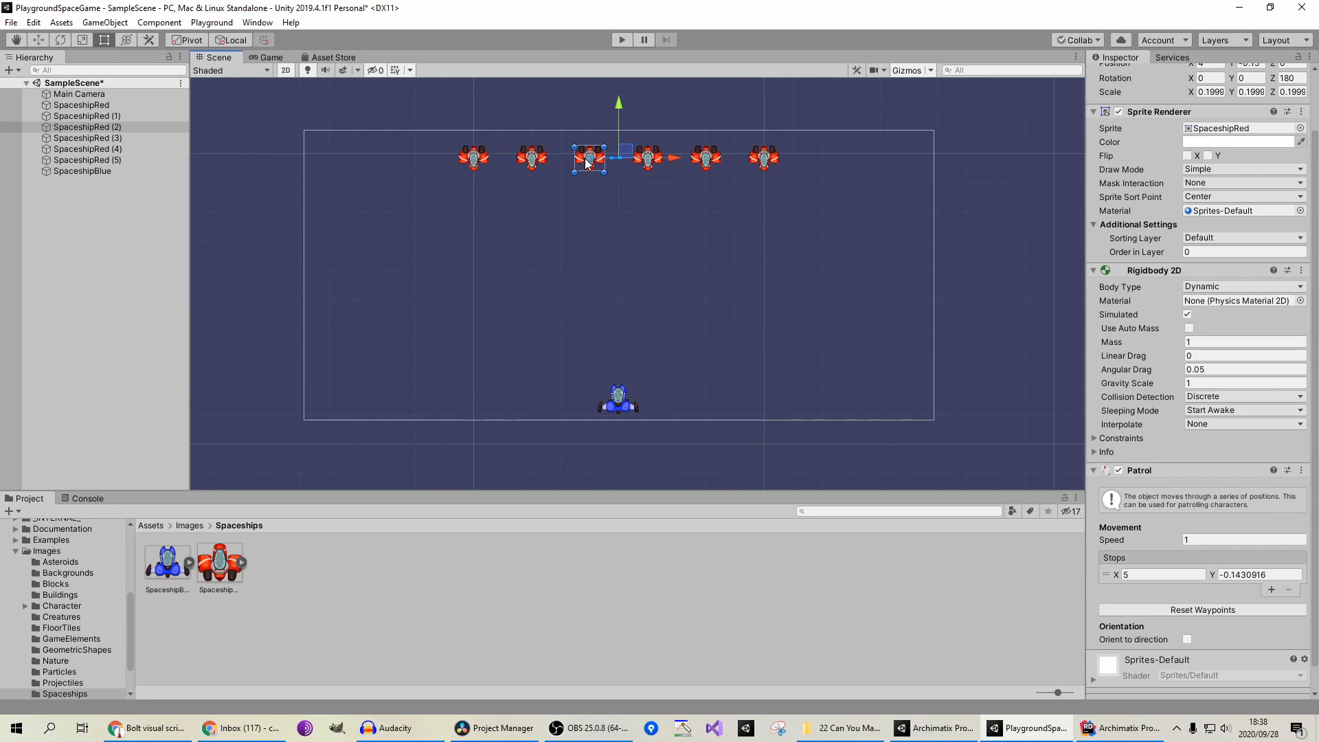
{"action": "left_click", "coordinate": [117, 171]}
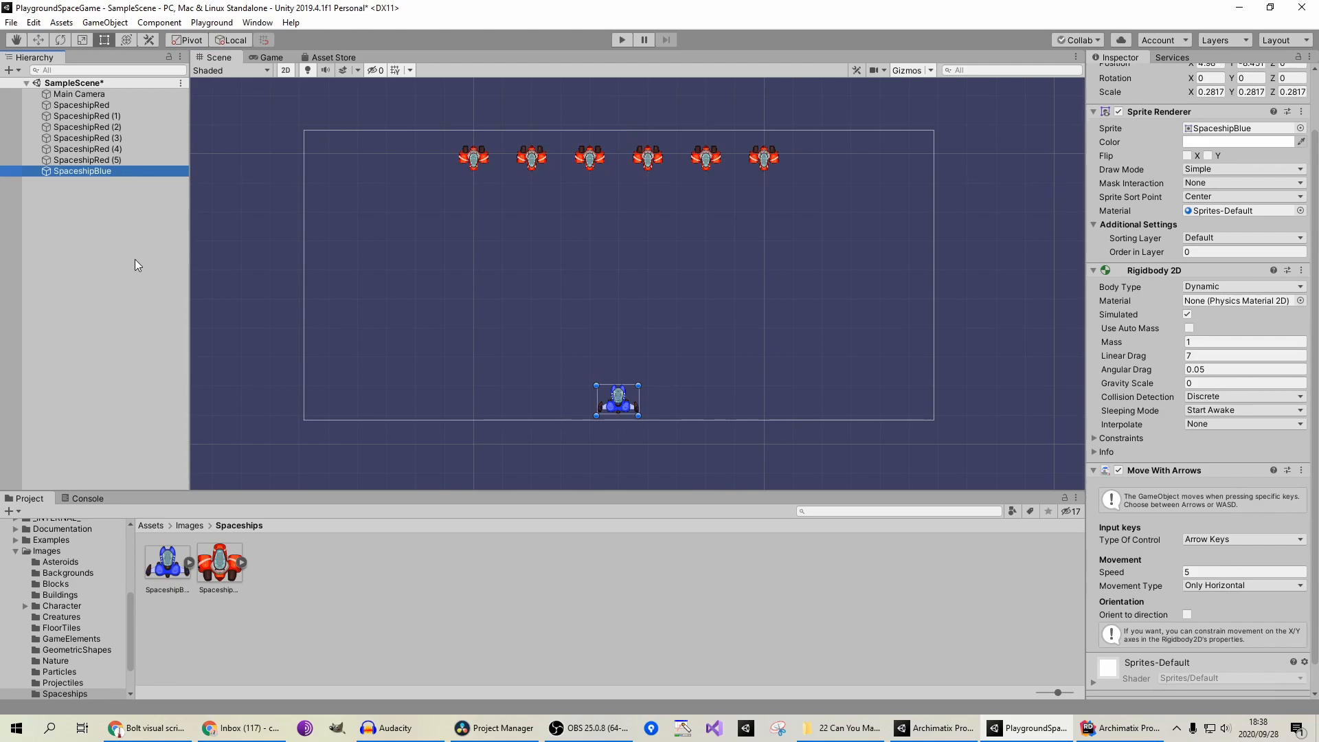
{"action": "scroll", "coordinate": [1183, 493], "scroll_direction": "down", "scroll_amount": 1}
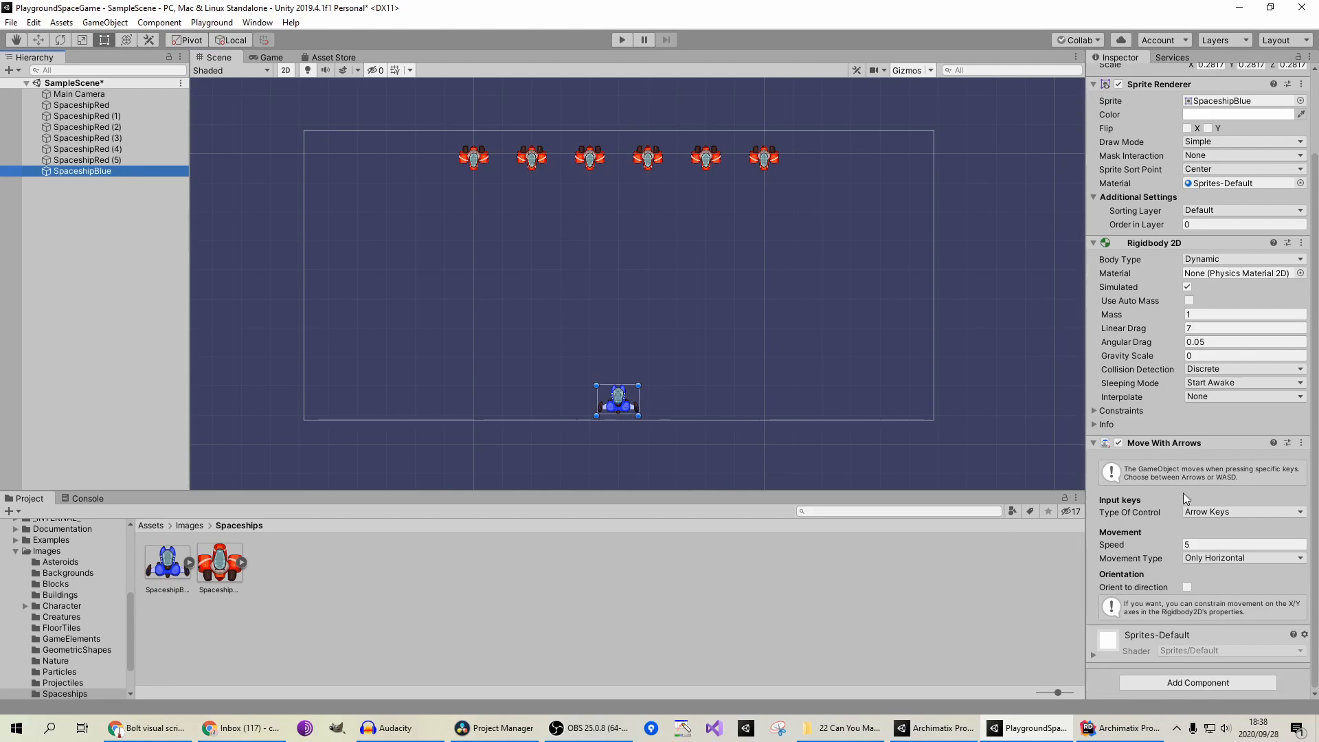
{"action": "left_click", "coordinate": [1164, 683]}
{"action": "type", "text": "shoot"}
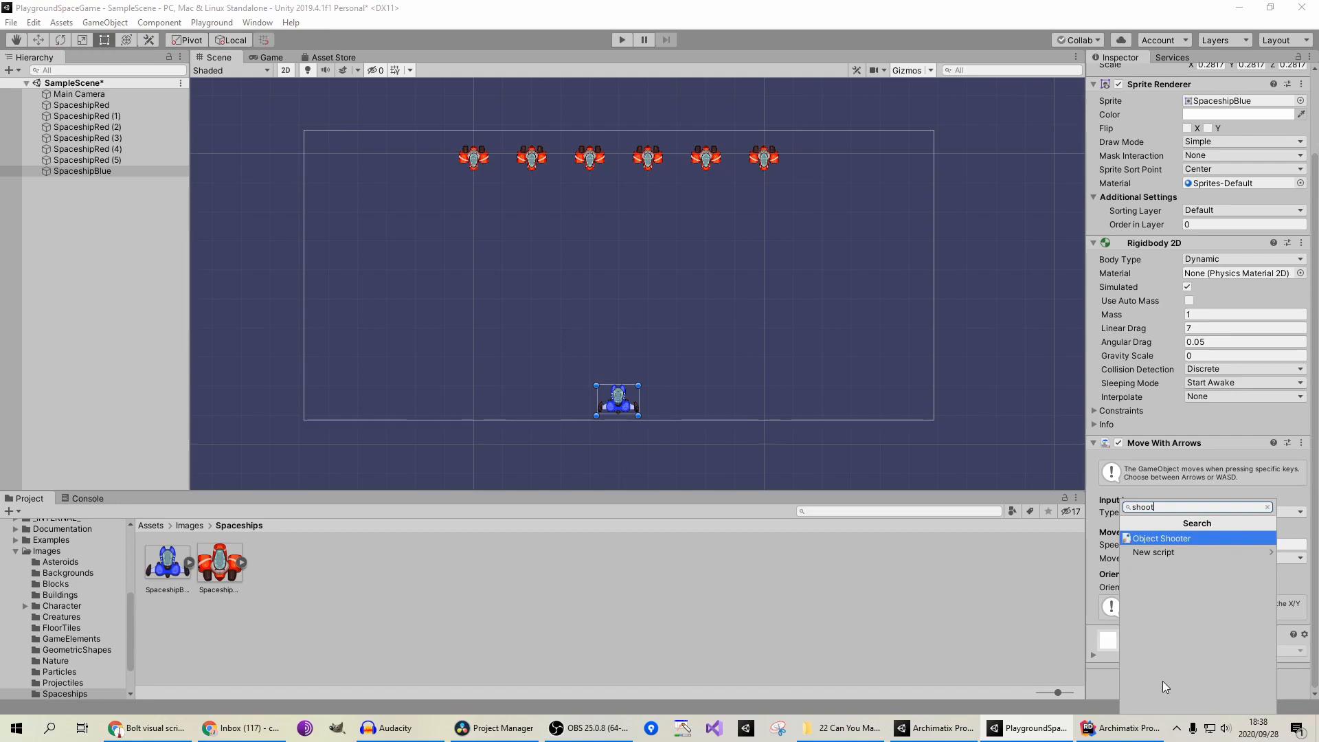
{"action": "key", "text": "Return"}
{"action": "scroll", "coordinate": [1213, 406], "scroll_direction": "down", "scroll_amount": 8}
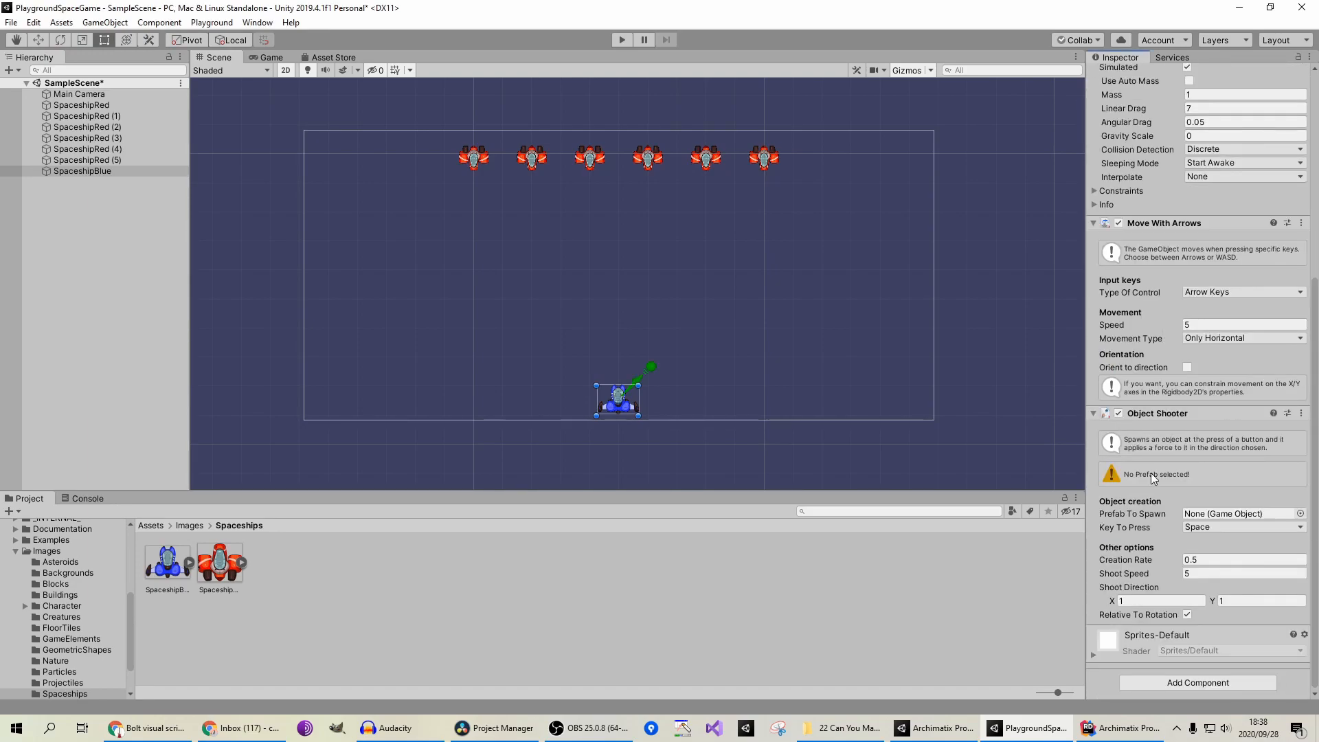
Step: Review the Object Shooter's available trigger keys, and remove that component from the blue spaceship
{"action": "left_click", "coordinate": [1194, 527]}
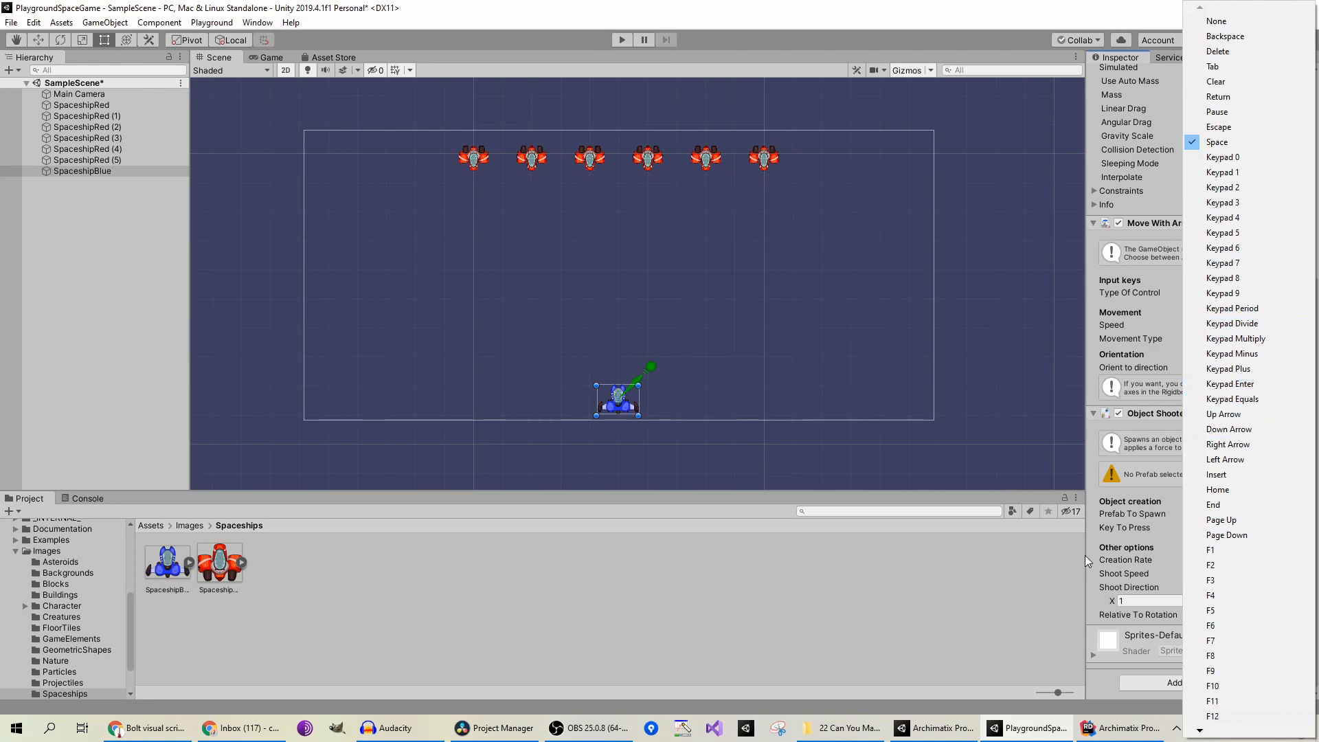
{"action": "left_click", "coordinate": [1094, 592]}
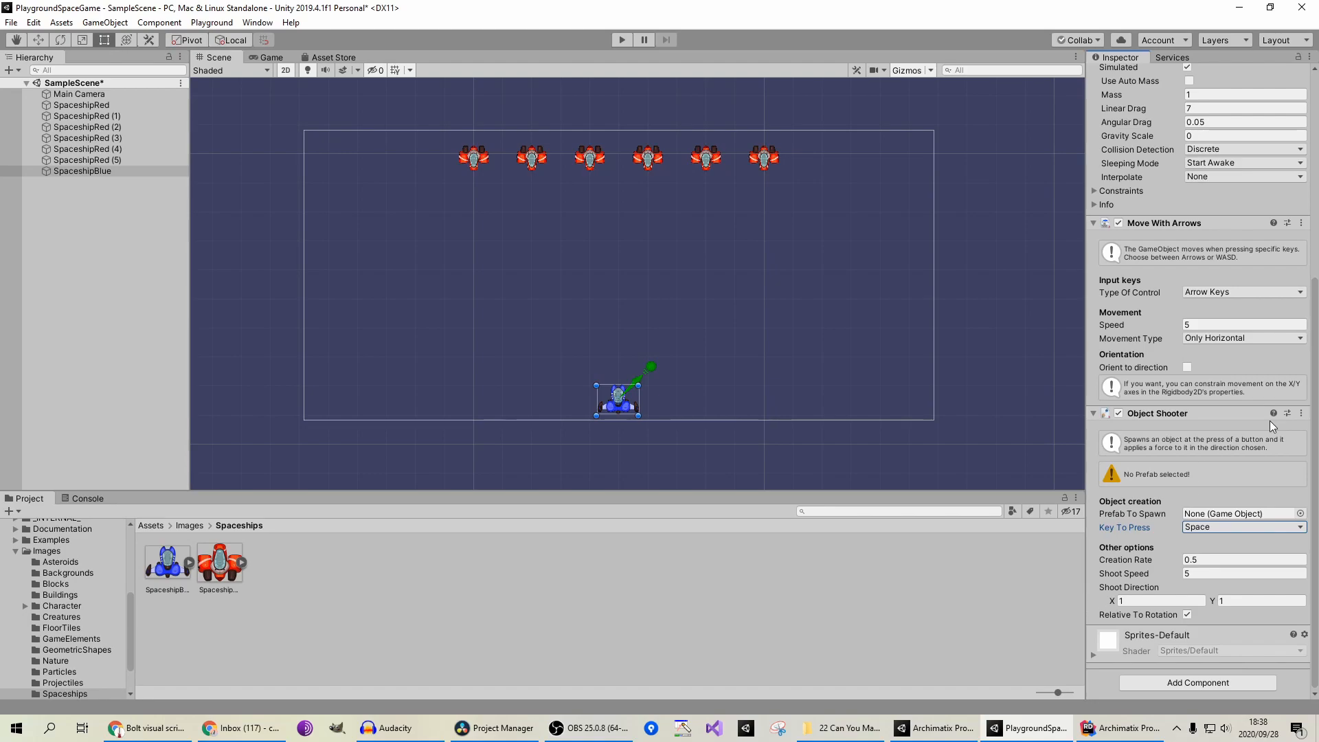
{"action": "left_click", "coordinate": [1301, 413]}
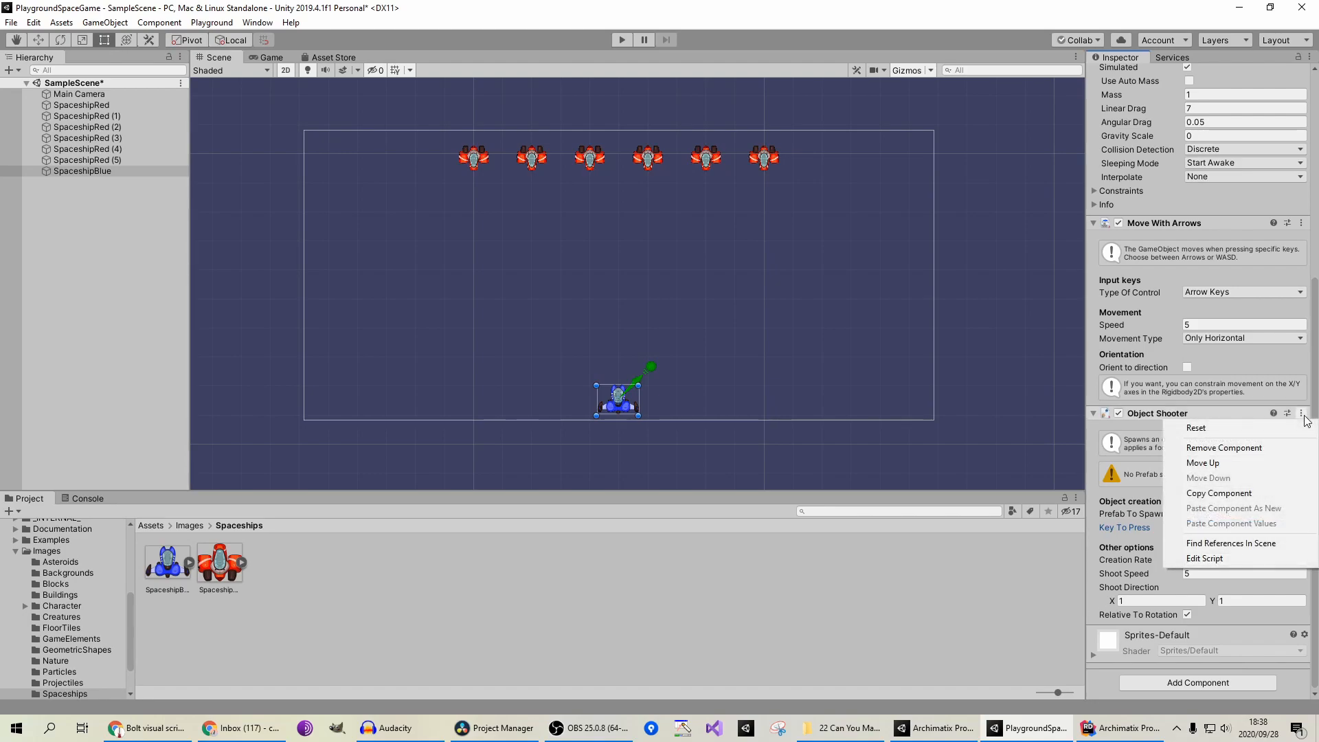
{"action": "left_click", "coordinate": [1221, 448]}
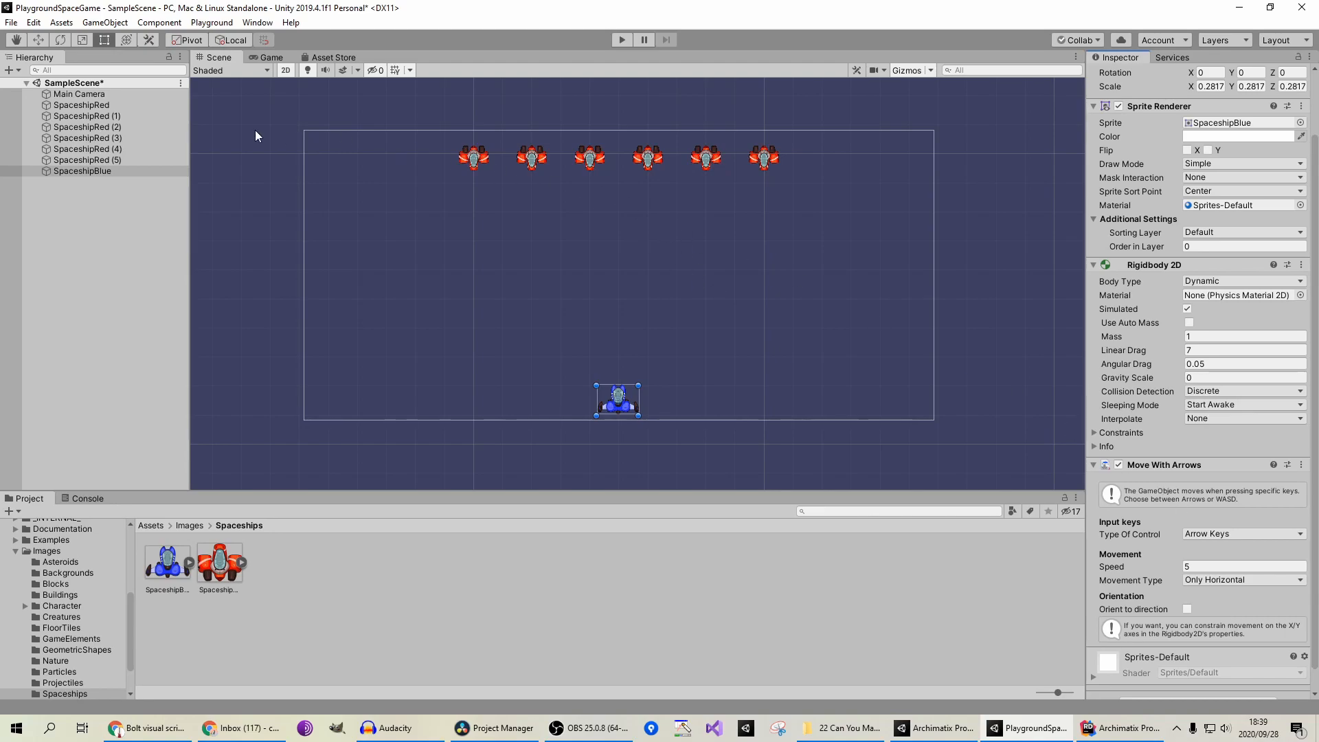
Step: Create an empty game object in the scene and name it EnemyShooter
{"action": "left_click", "coordinate": [130, 291]}
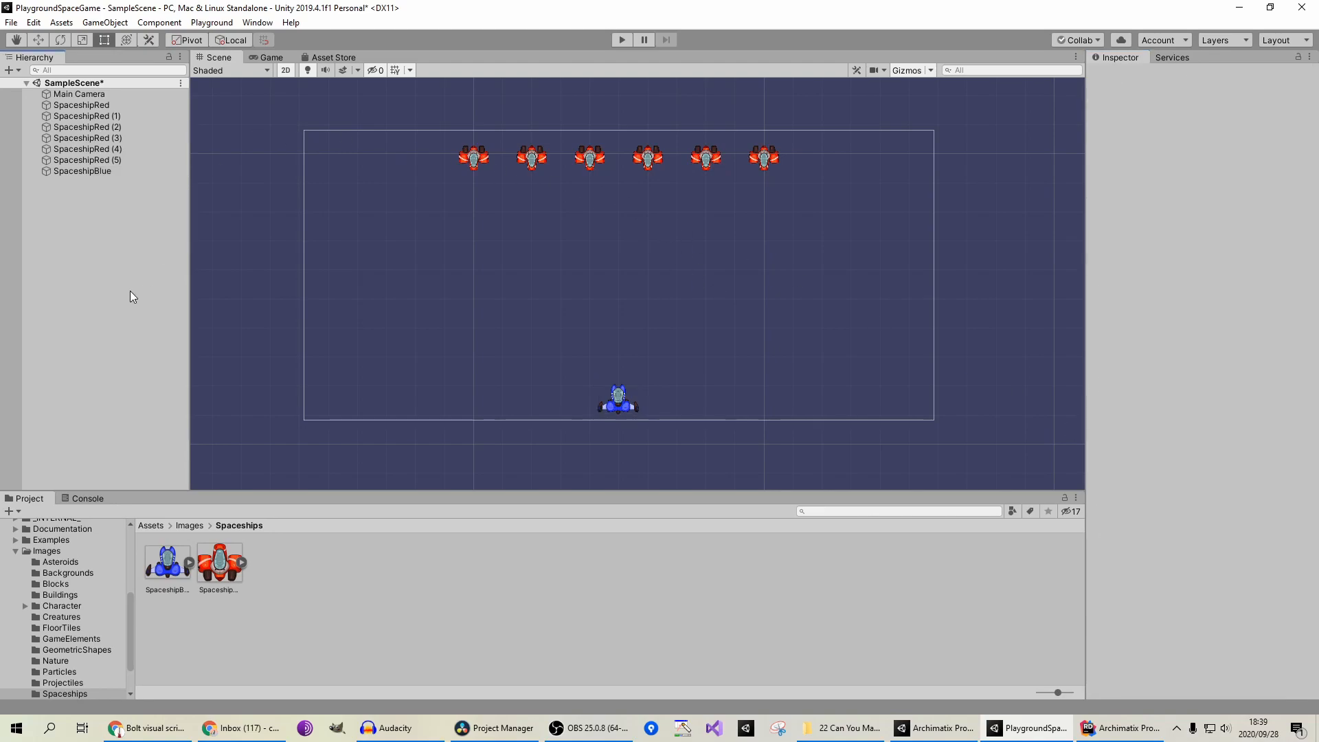
{"action": "left_click", "coordinate": [129, 105]}
{"action": "left_click", "coordinate": [136, 201]}
{"action": "right_click", "coordinate": [125, 205]}
{"action": "left_click", "coordinate": [237, 337]}
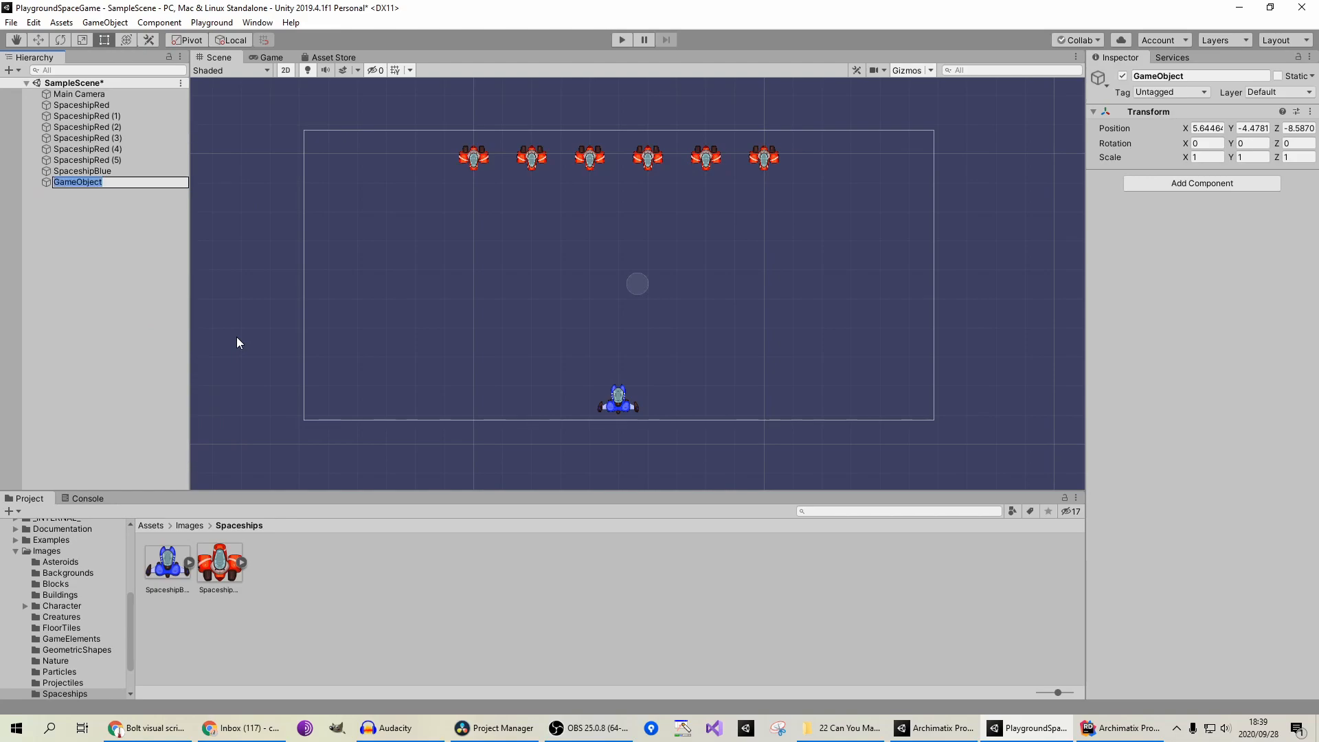
{"action": "type", "text": "EnemyShioo"}
{"action": "key", "text": "BackSpace"}
{"action": "key", "text": "BackSpace"}
{"action": "key", "text": "BackSpace"}
{"action": "type", "text": "ooter"}
{"action": "key", "text": "Return"}
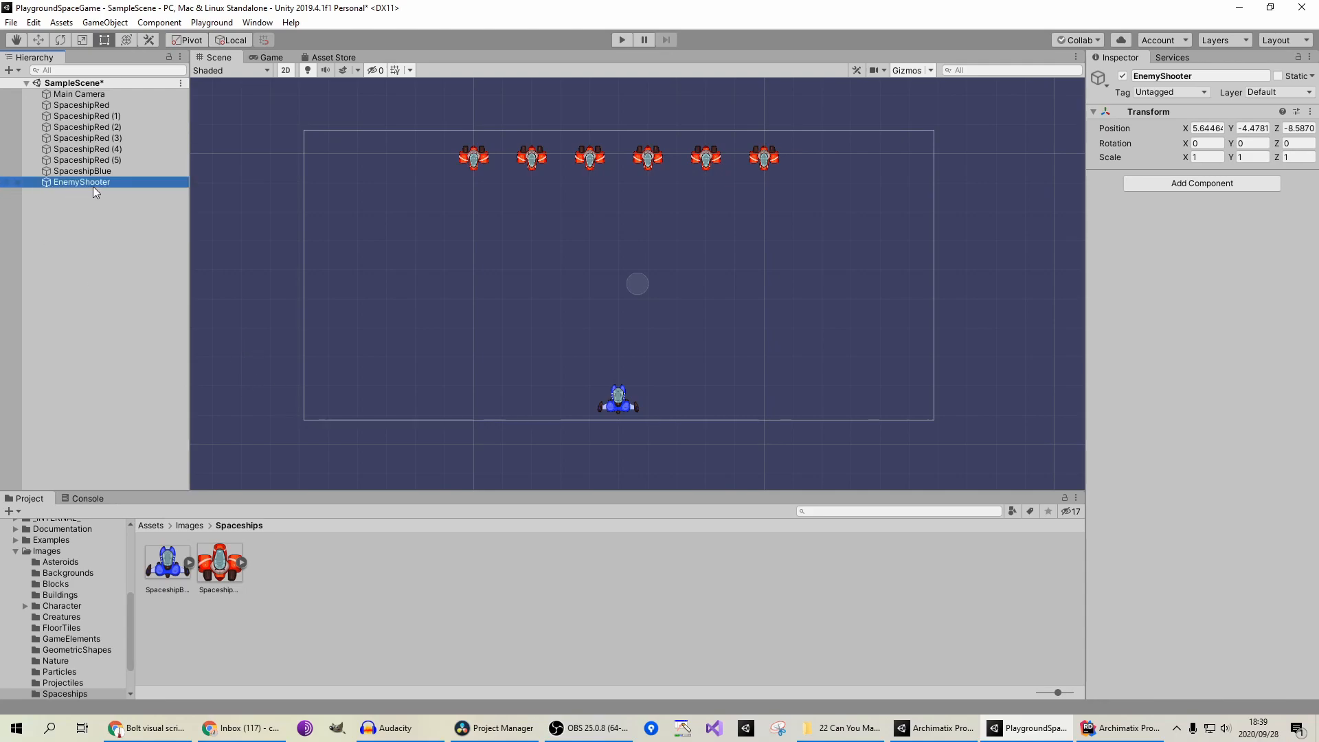
Step: Add an Object Creator Area component to the EnemyShooter object
{"action": "left_click", "coordinate": [1214, 183]}
{"action": "type", "text": "spaw"}
{"action": "key", "text": "BackSpace"}
{"action": "key", "text": "BackSpace"}
{"action": "key", "text": "BackSpace"}
{"action": "key", "text": "BackSpace"}
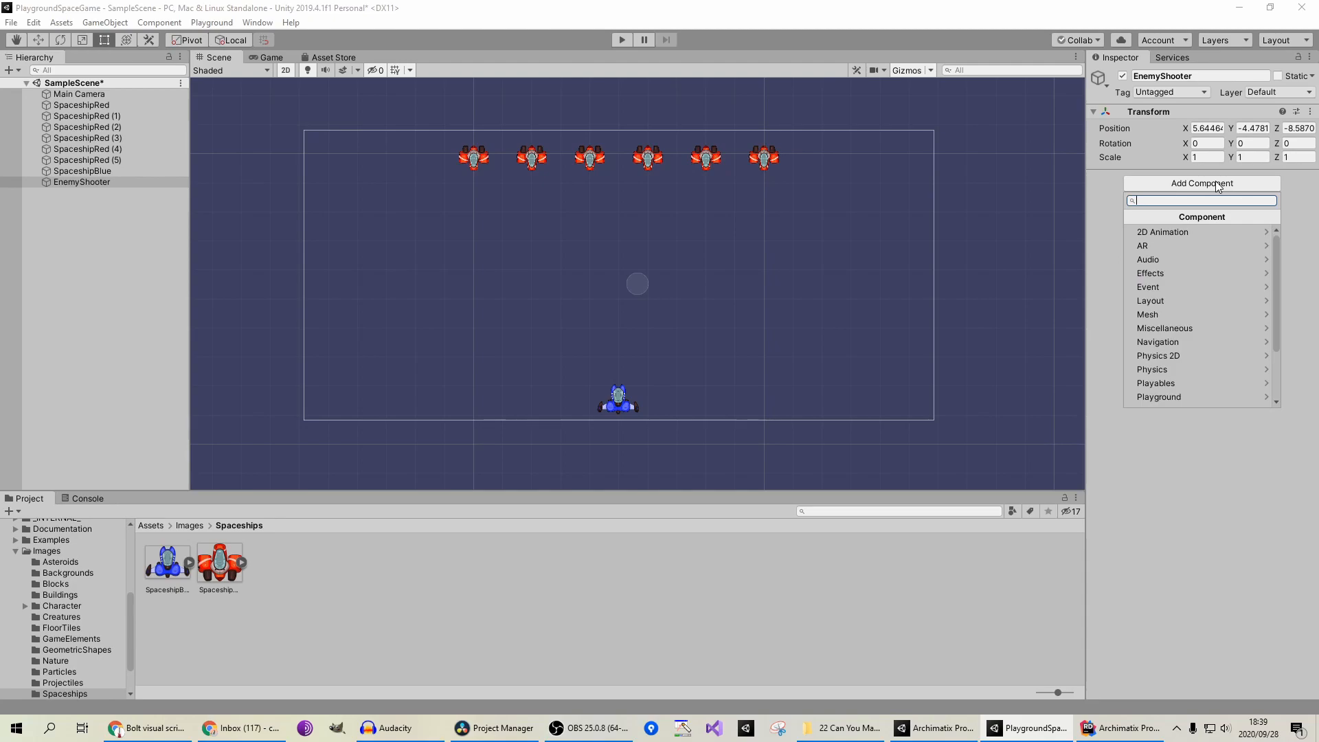
{"action": "type", "text": "obj"}
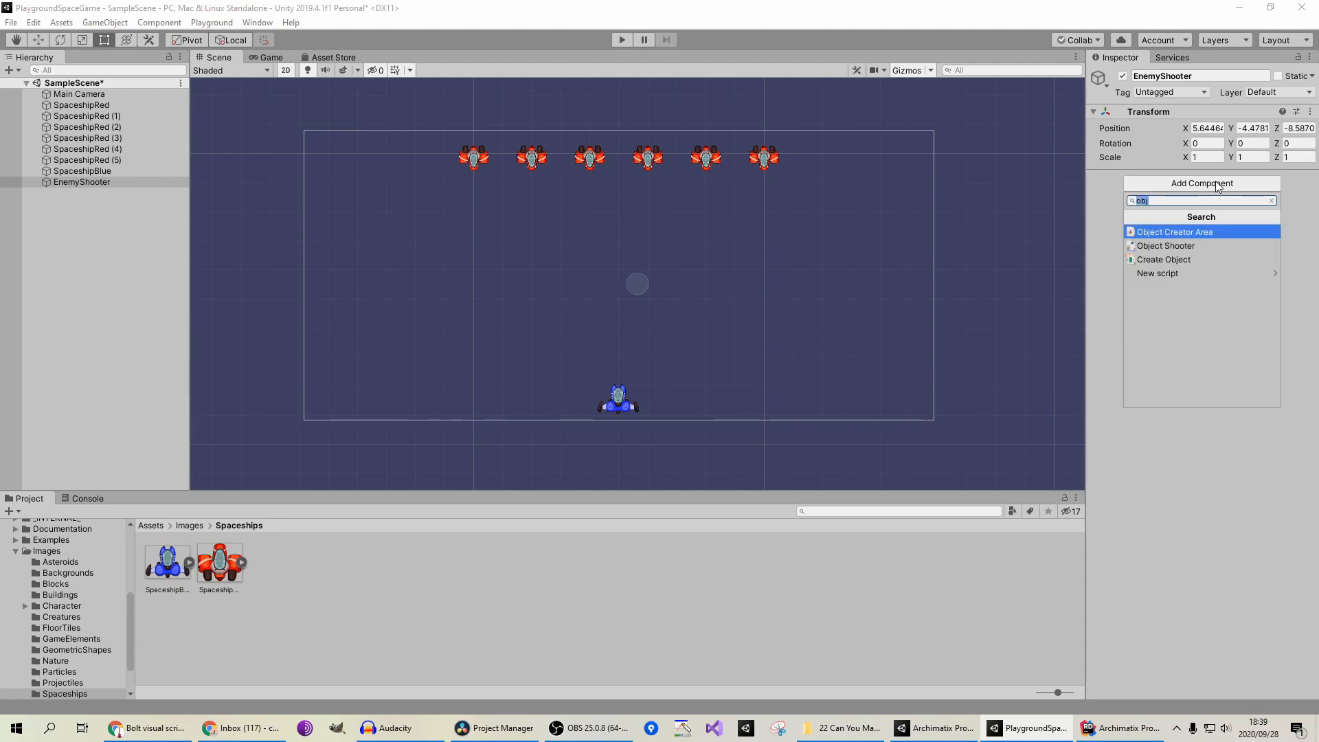
{"action": "key", "text": "Return"}
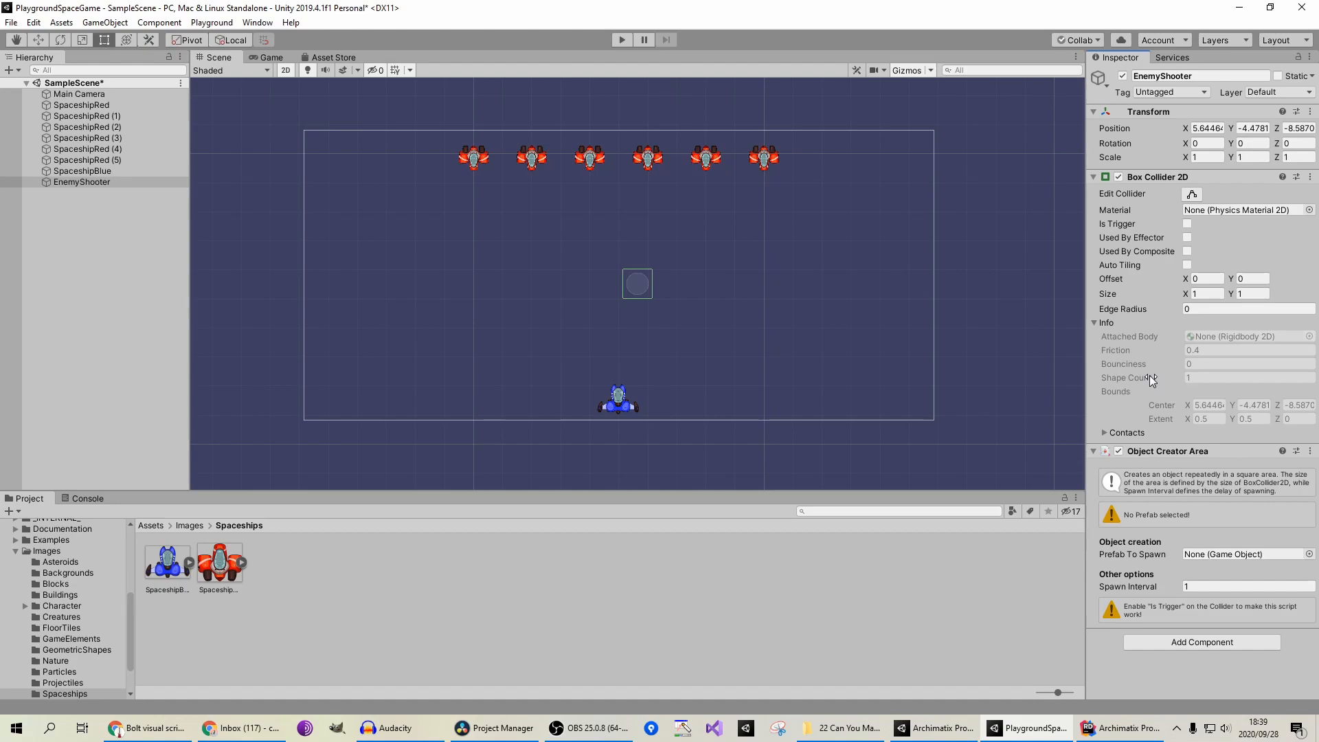
{"action": "left_click", "coordinate": [1131, 585]}
{"action": "left_click", "coordinate": [1185, 585]}
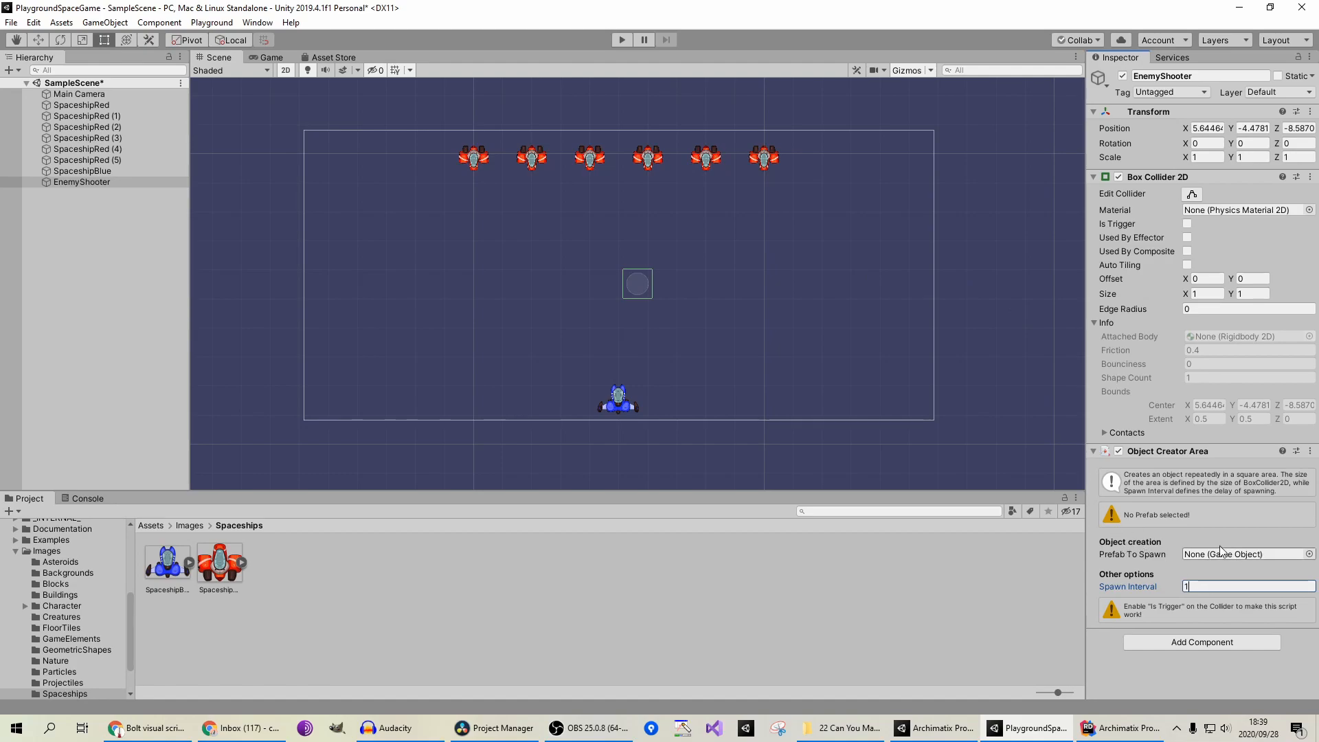
{"action": "left_click", "coordinate": [387, 640]}
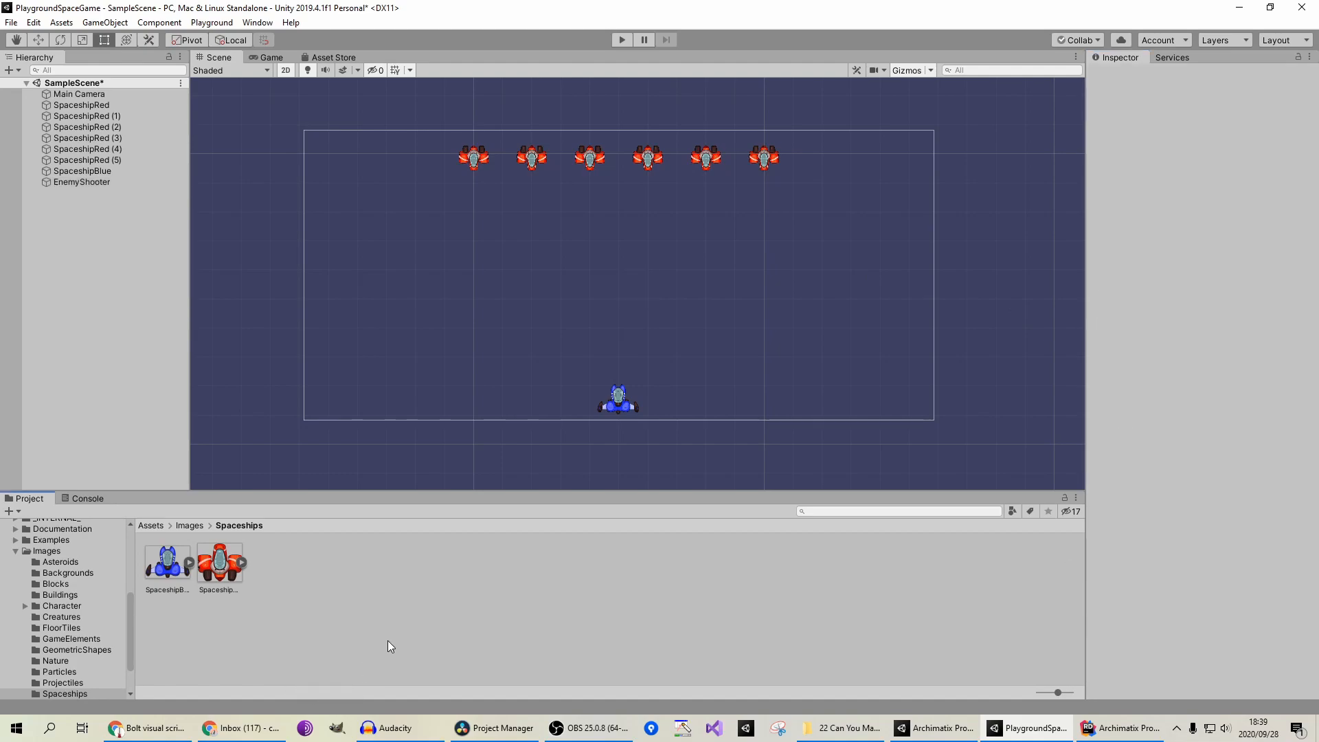
Step: Add the Bullet sprite from the Images > Projectiles folder to the scene as a new object
{"action": "left_click", "coordinate": [150, 526]}
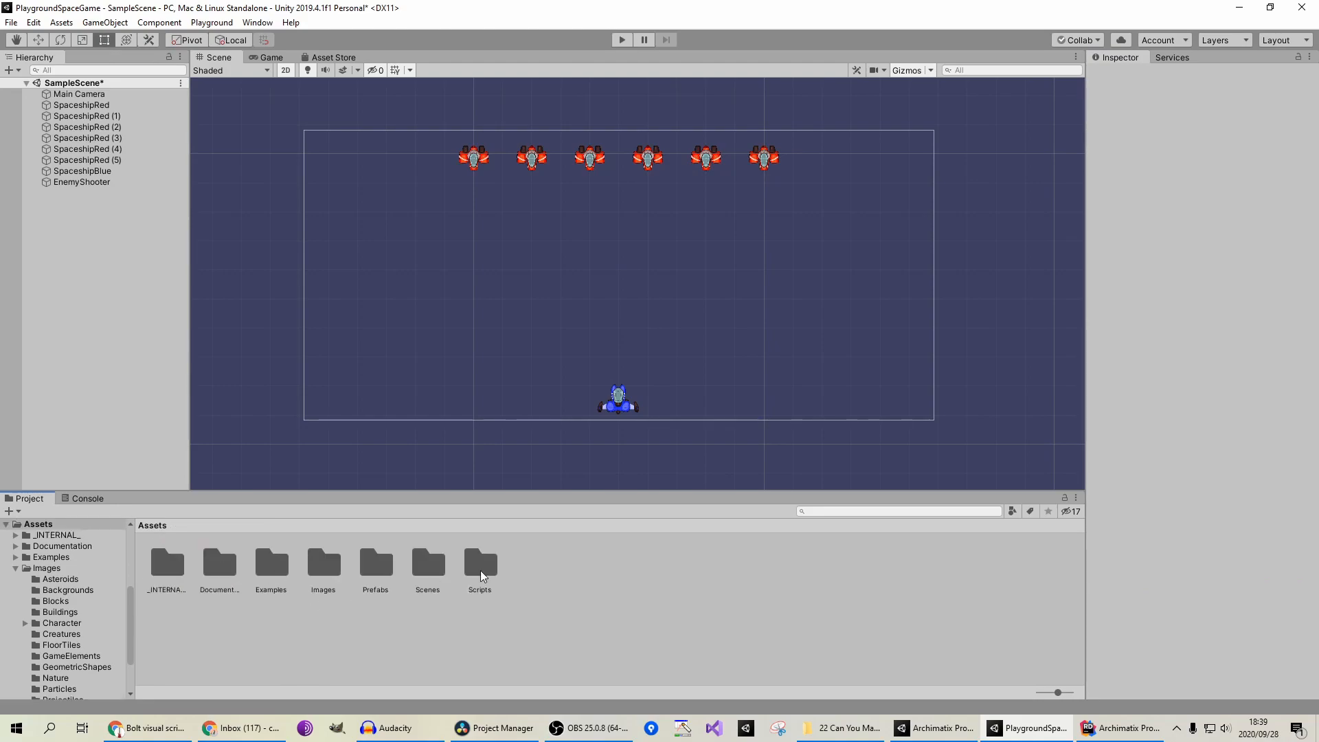
{"action": "double_click", "coordinate": [324, 564]}
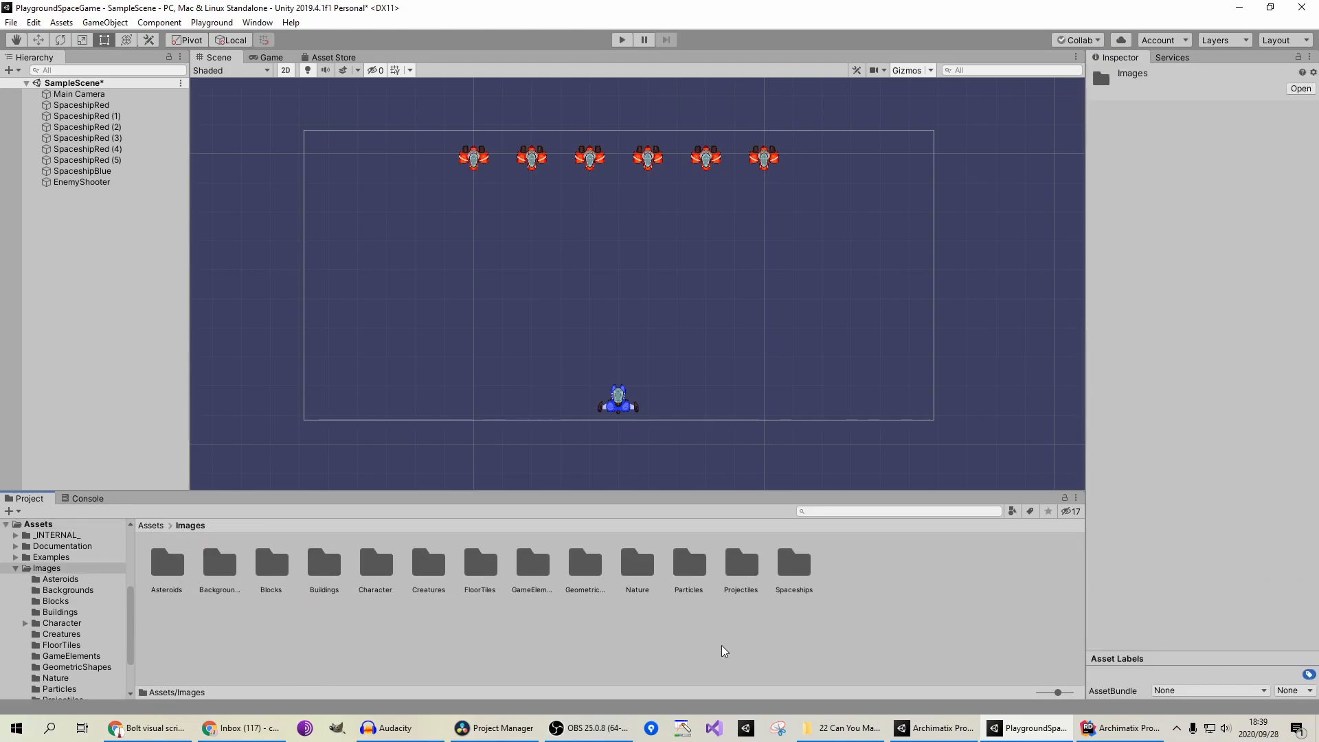
{"action": "double_click", "coordinate": [734, 570]}
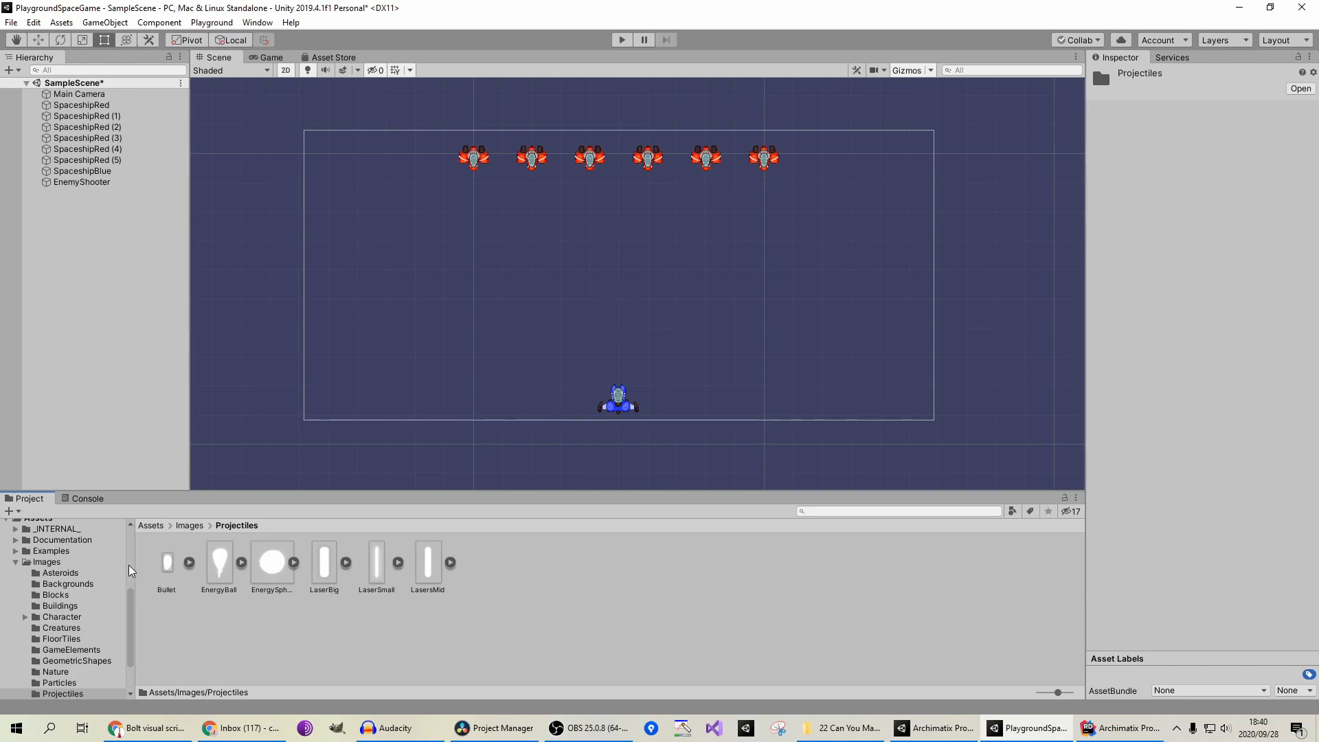
{"action": "left_click_drag", "start_coordinate": [171, 562], "coordinate": [127, 324]}
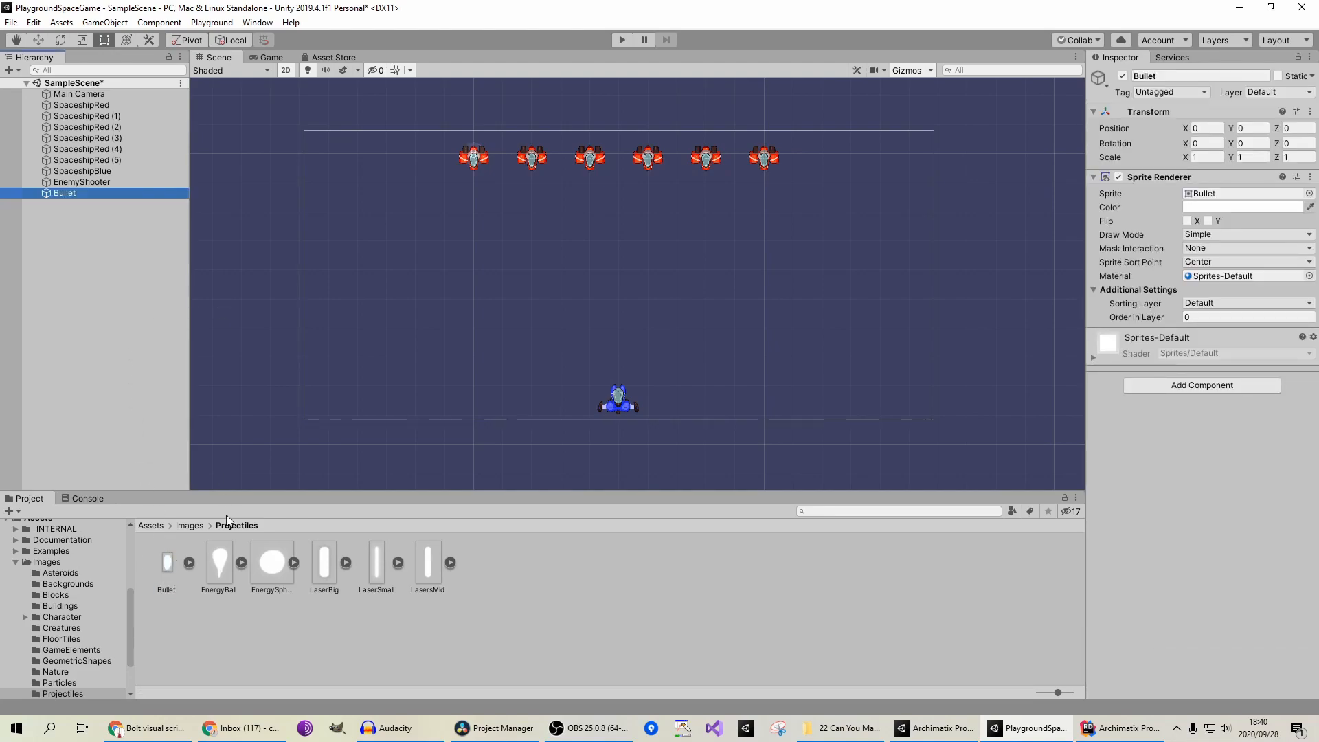
Step: Create a prefab from the scene's Bullet object in the root Assets folder
{"action": "left_click", "coordinate": [151, 525]}
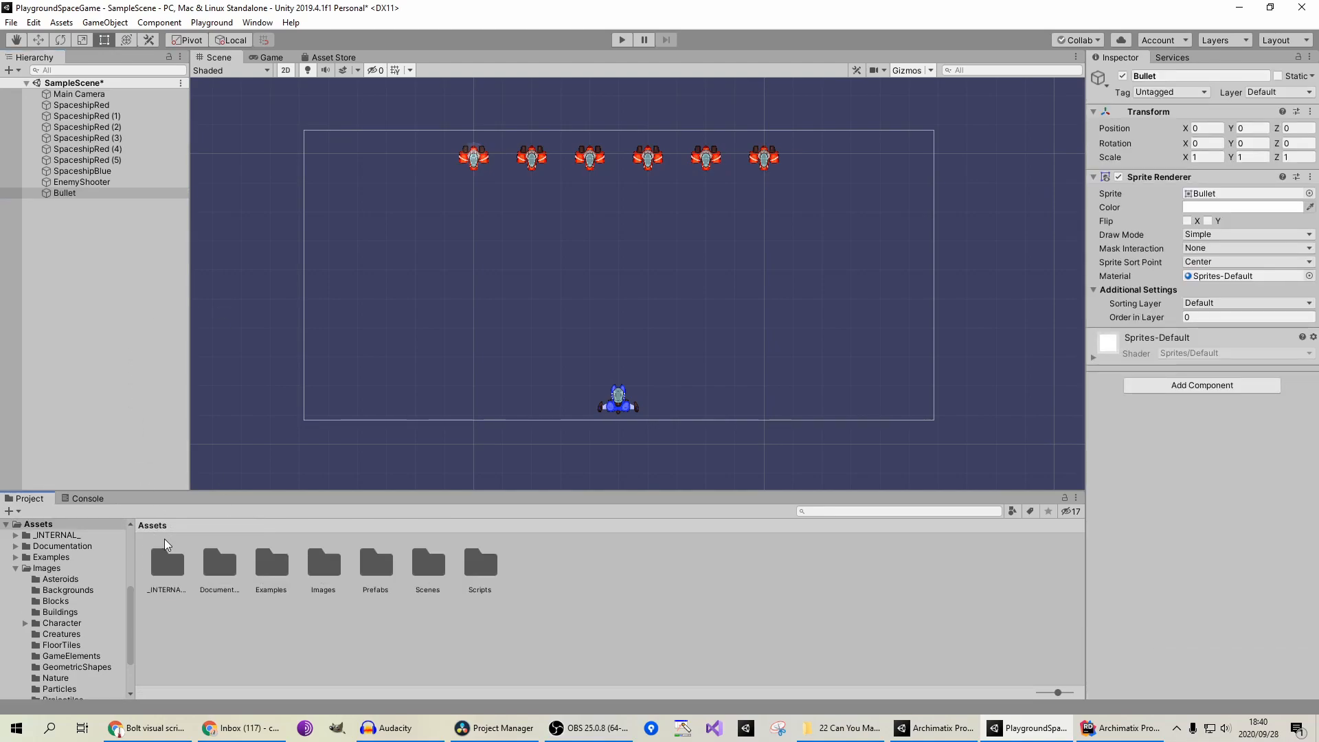
{"action": "left_click", "coordinate": [246, 625]}
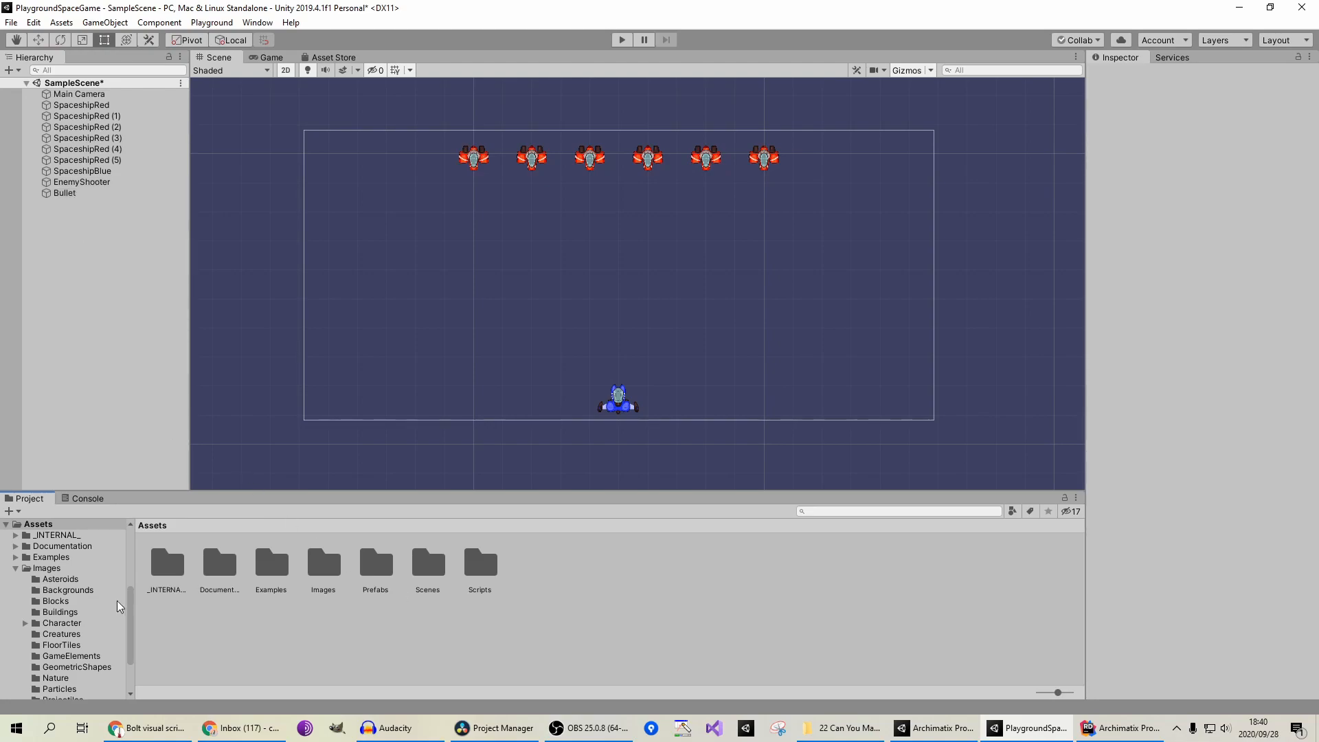
{"action": "double_click", "coordinate": [387, 575]}
{"action": "left_click", "coordinate": [147, 526]}
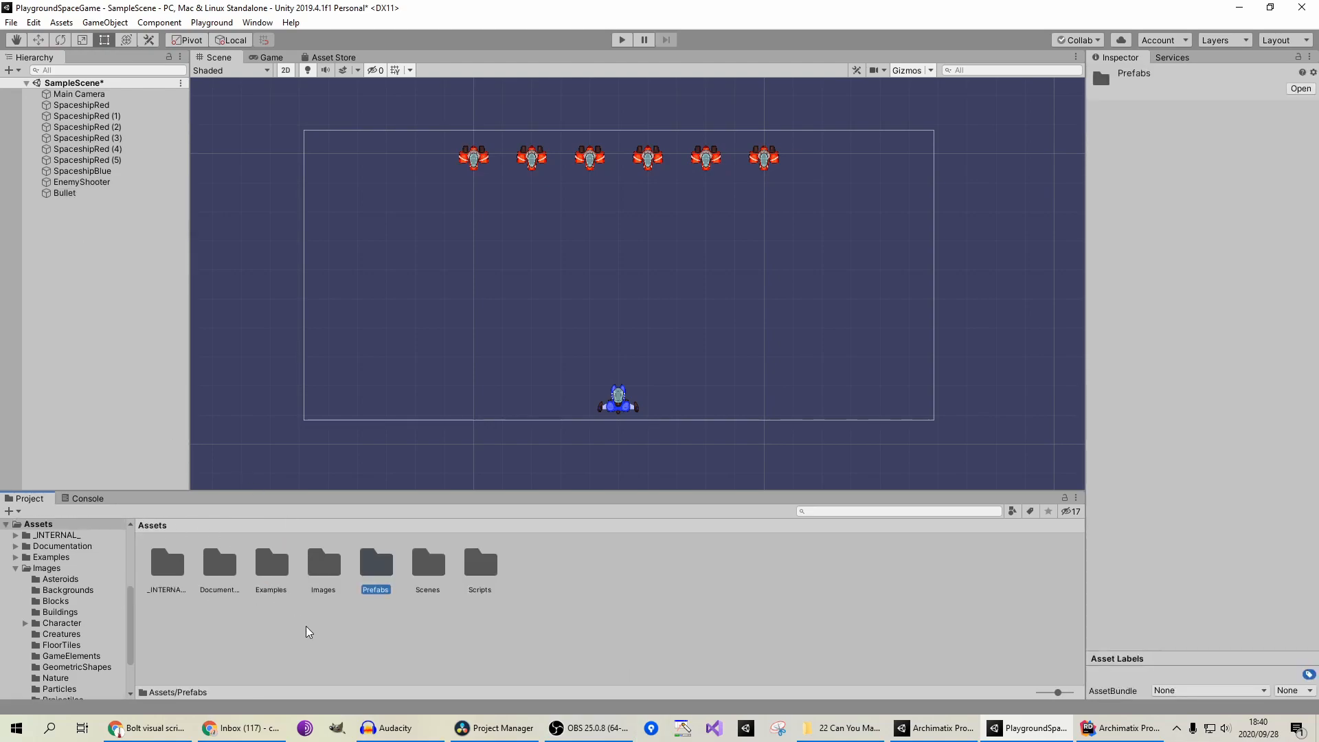
{"action": "left_click", "coordinate": [303, 622]}
{"action": "left_click", "coordinate": [75, 192]}
{"action": "left_click_drag", "start_coordinate": [72, 196], "coordinate": [589, 611]}
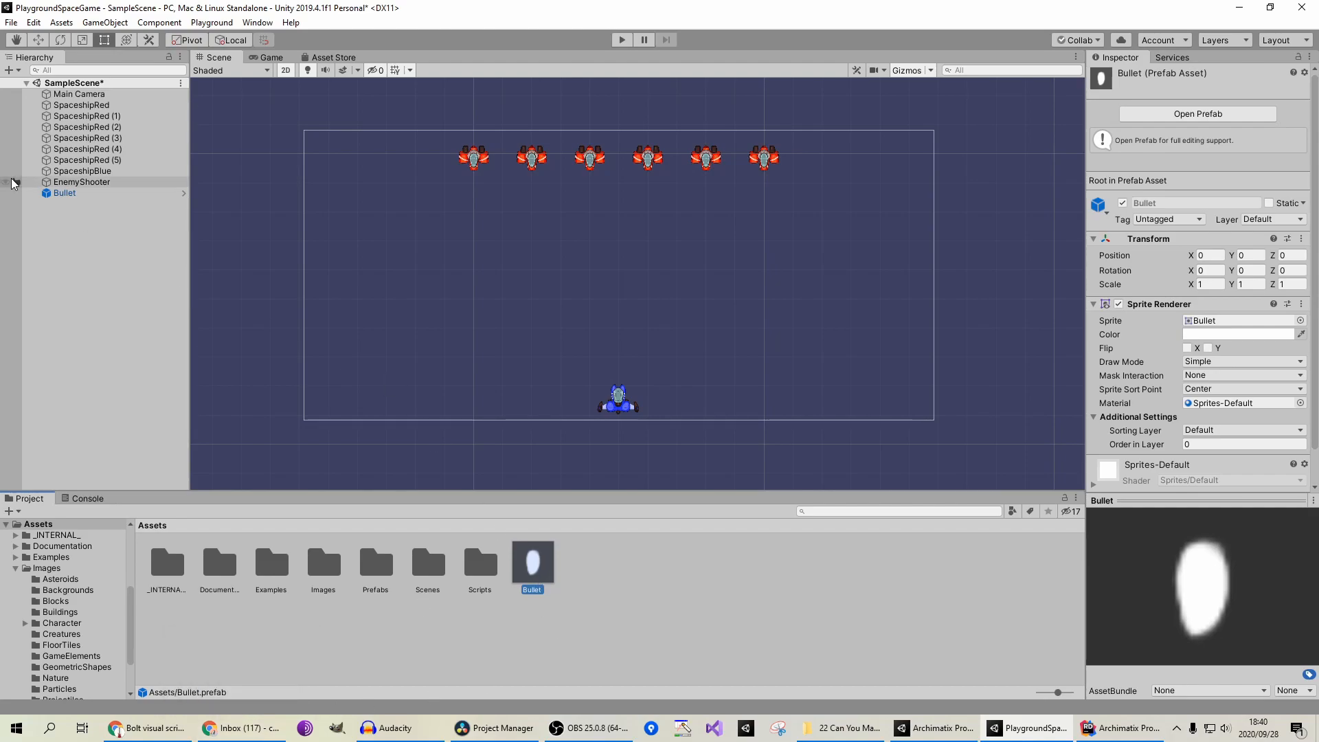
Step: Move the EnemyShooter object below the middle of the red ship row, to about X 5.07, Y -3.34
{"action": "left_click", "coordinate": [107, 181]}
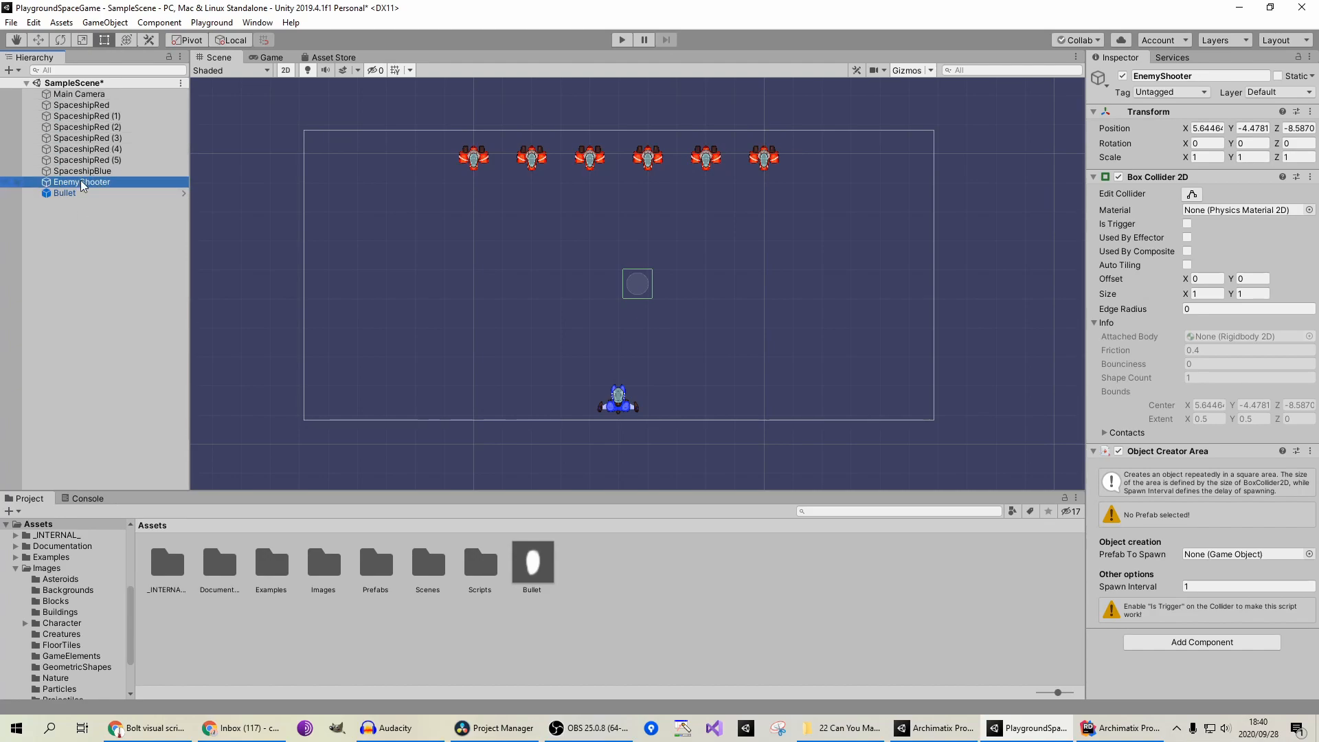
{"action": "left_click", "coordinate": [107, 212]}
{"action": "left_click", "coordinate": [107, 182]}
{"action": "left_click", "coordinate": [39, 40]}
{"action": "left_click_drag", "start_coordinate": [637, 229], "coordinate": [636, 196]}
{"action": "left_click_drag", "start_coordinate": [691, 254], "coordinate": [673, 258]}
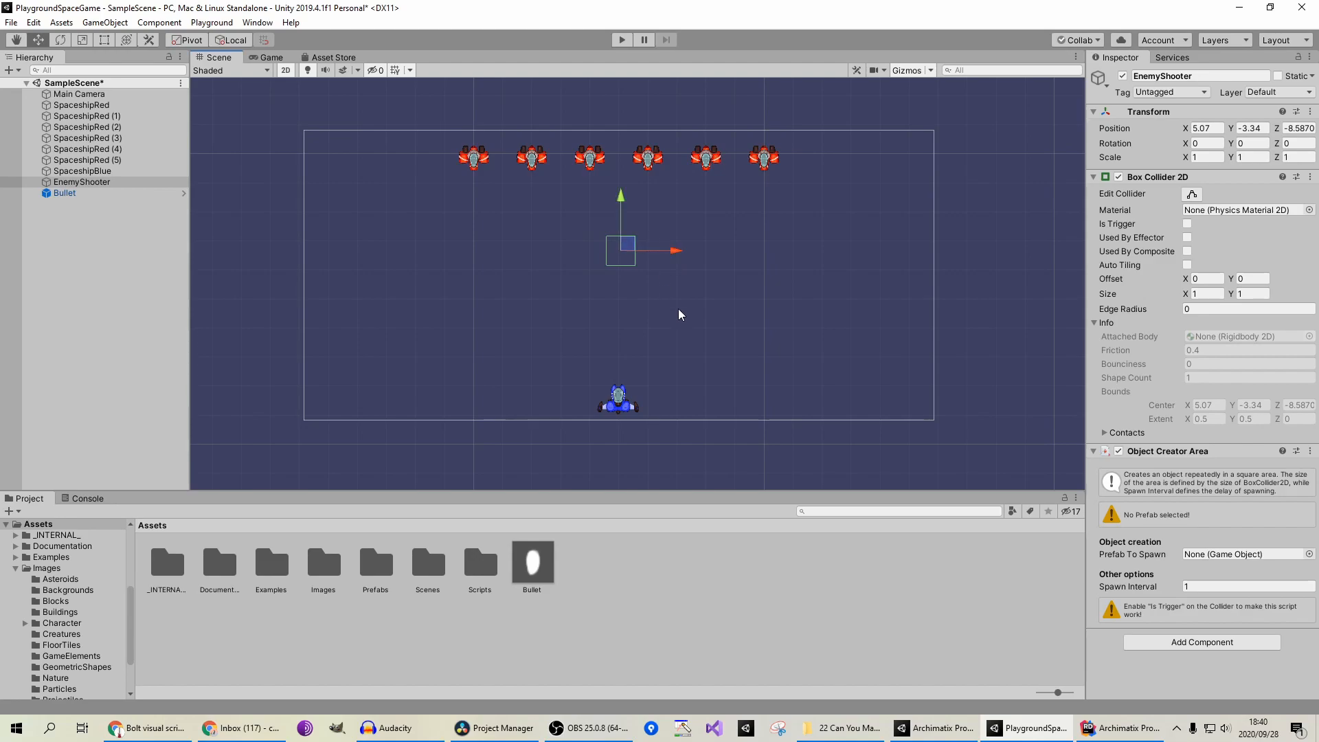
Step: Inspect the Bullet instance, its prefab editing view and the Bullet prefab asset's properties
{"action": "left_click", "coordinate": [82, 194]}
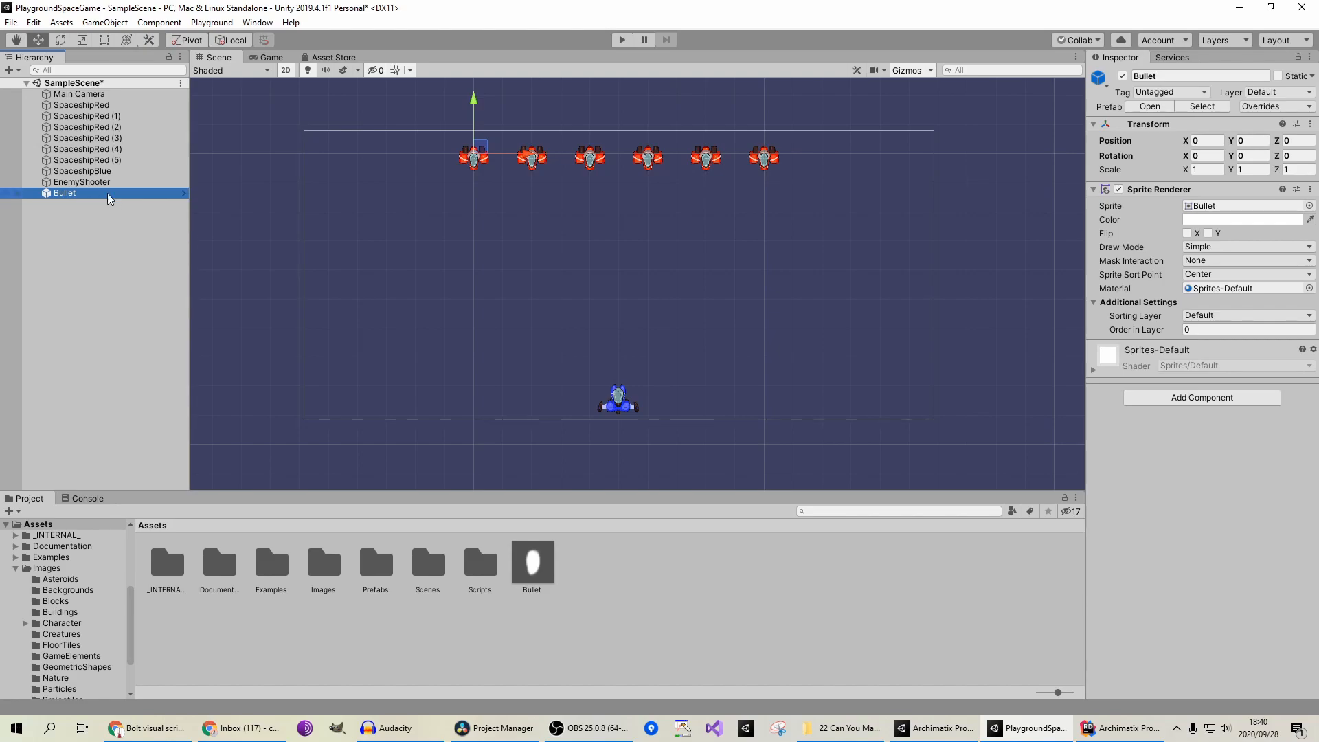
{"action": "left_click", "coordinate": [185, 194]}
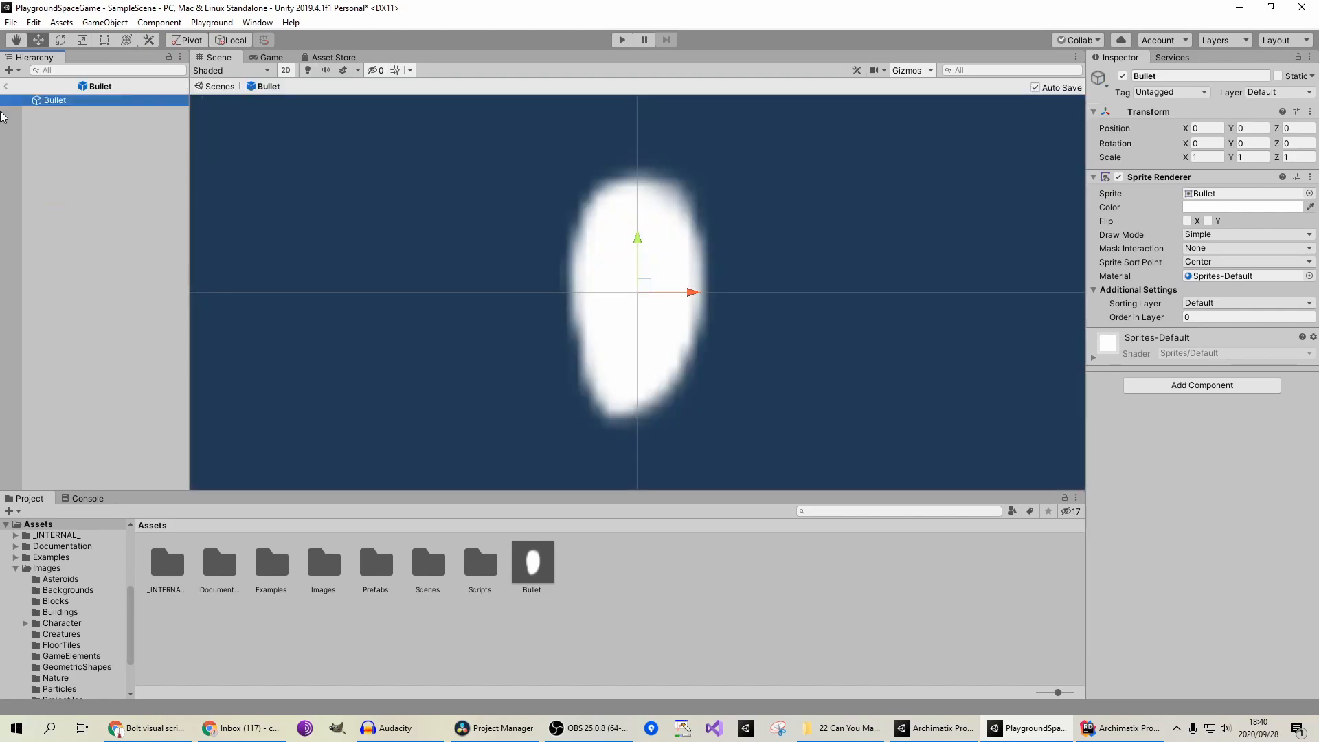
{"action": "left_click", "coordinate": [7, 84]}
{"action": "left_click", "coordinate": [97, 246]}
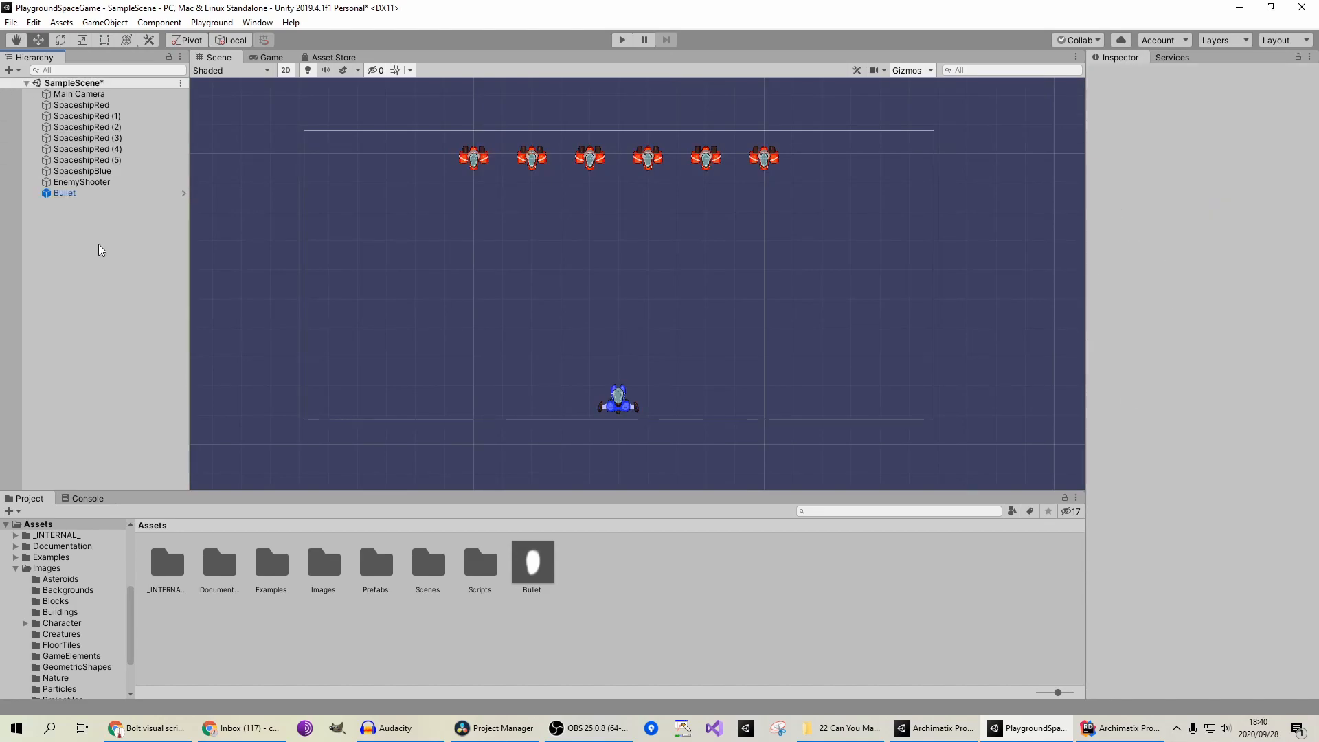
{"action": "left_click", "coordinate": [88, 194]}
{"action": "left_click", "coordinate": [541, 571]}
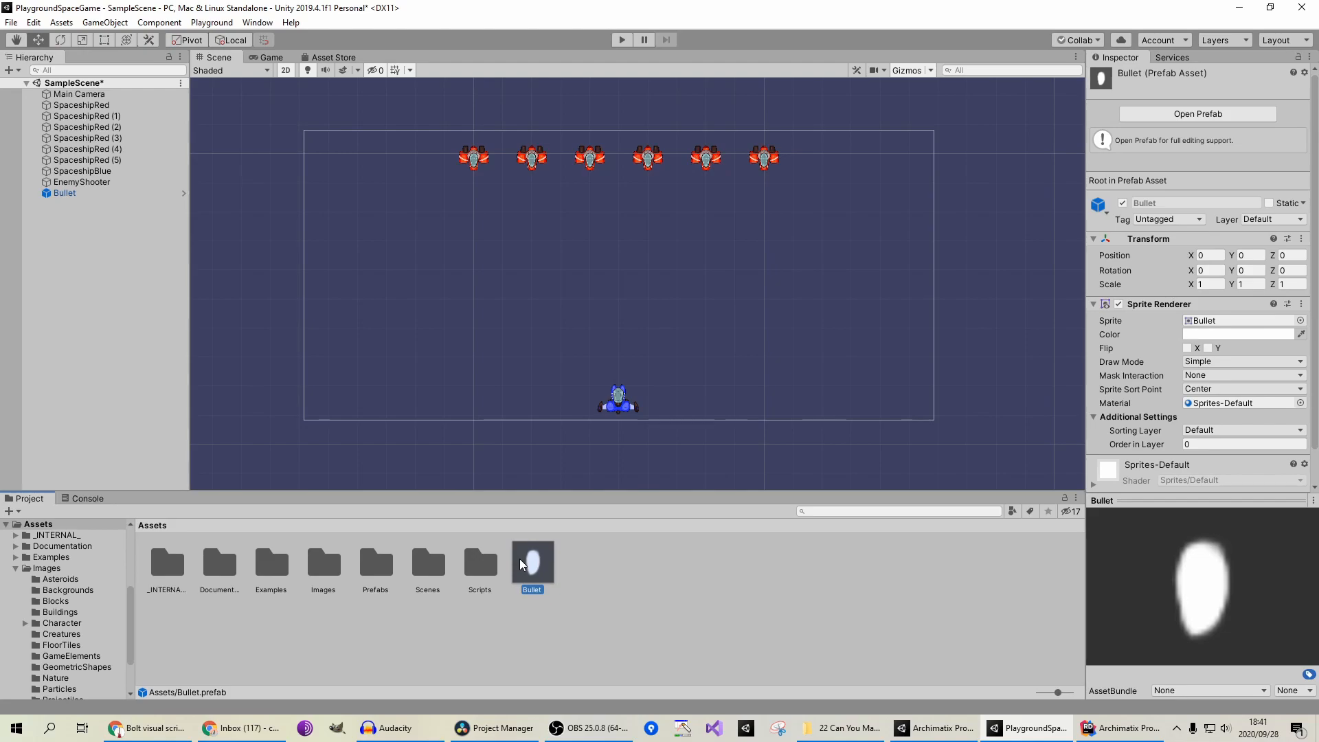
{"action": "left_click", "coordinate": [65, 264]}
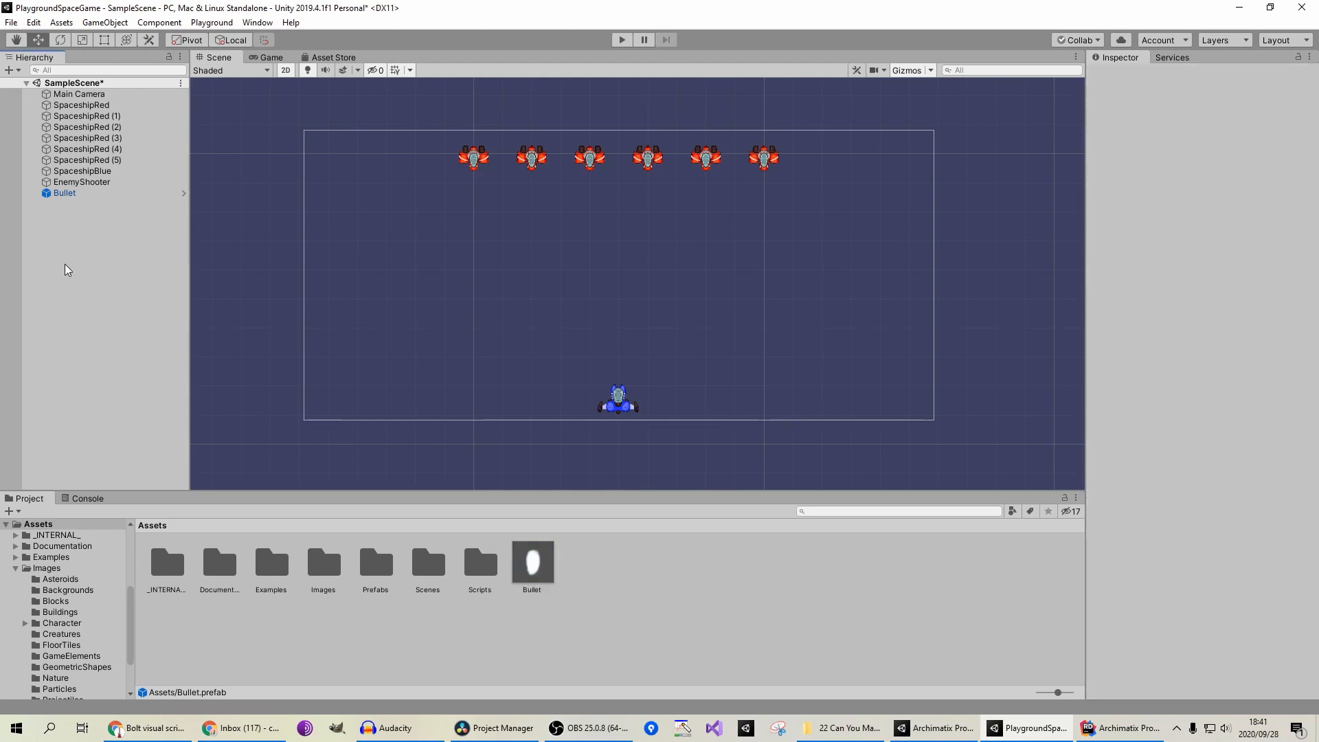
Step: Open the Bullet prefab for editing from its scene instance and set its tag to Bullet
{"action": "left_click", "coordinate": [96, 193]}
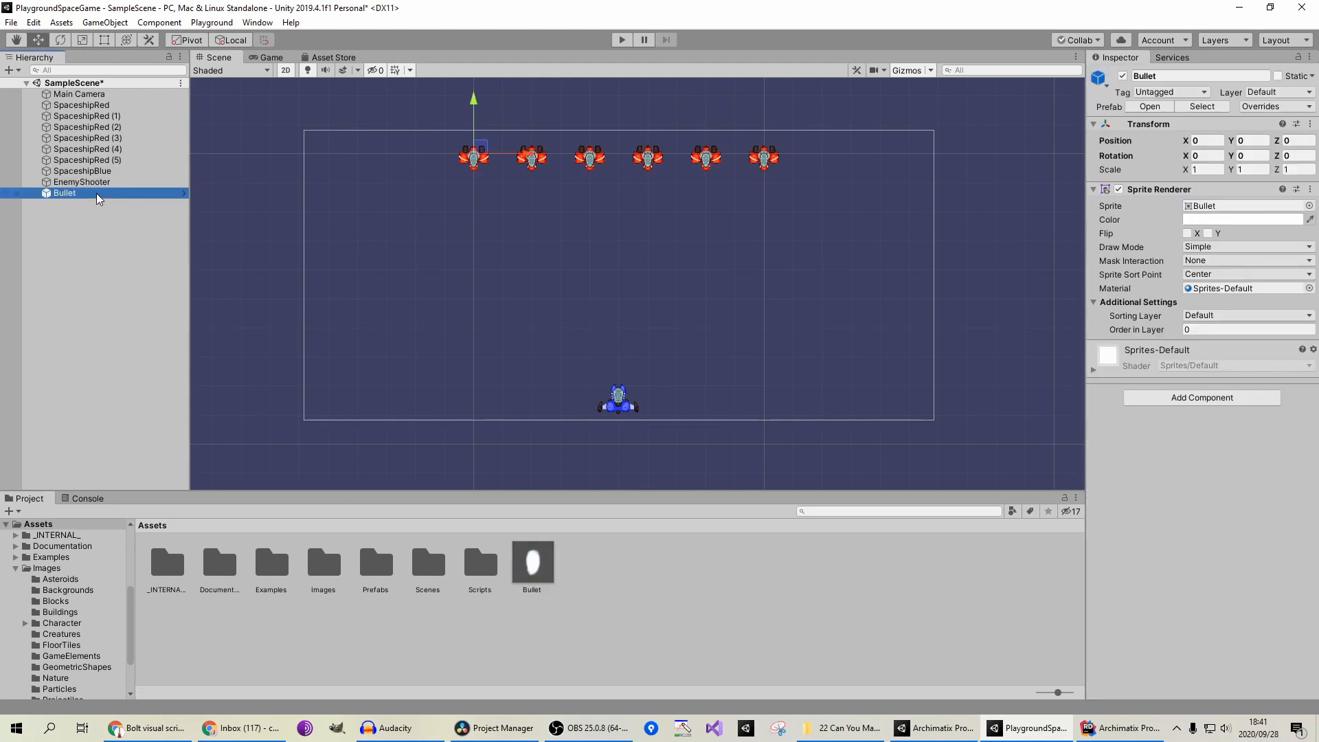
{"action": "left_click", "coordinate": [183, 194]}
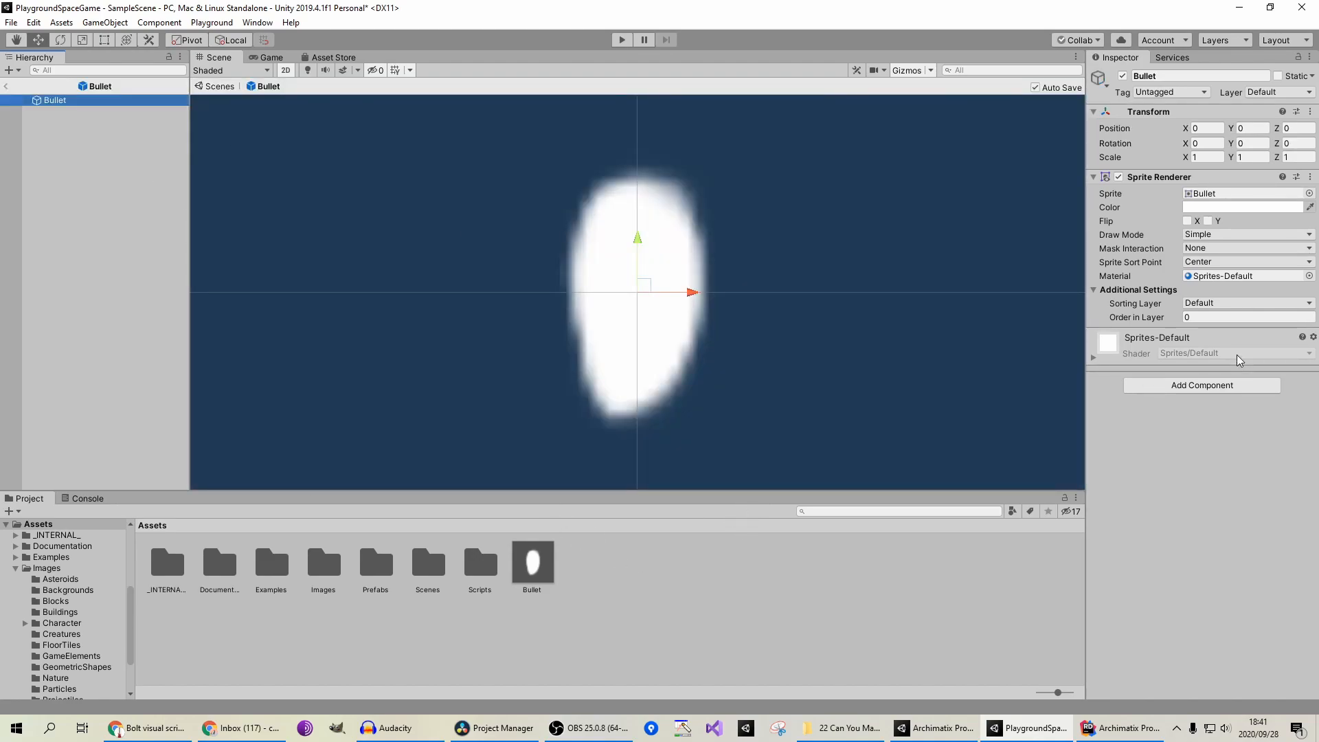
{"action": "left_click", "coordinate": [1166, 93]}
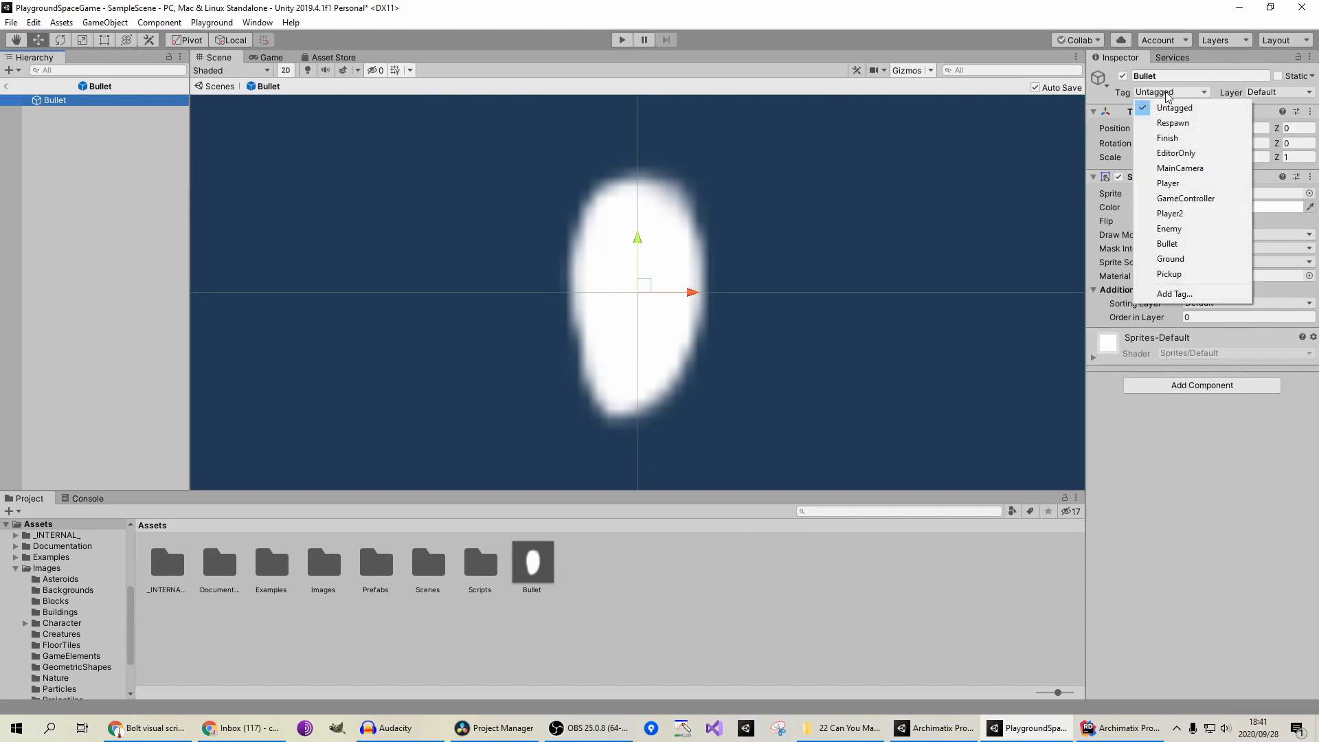
{"action": "left_click", "coordinate": [1200, 244]}
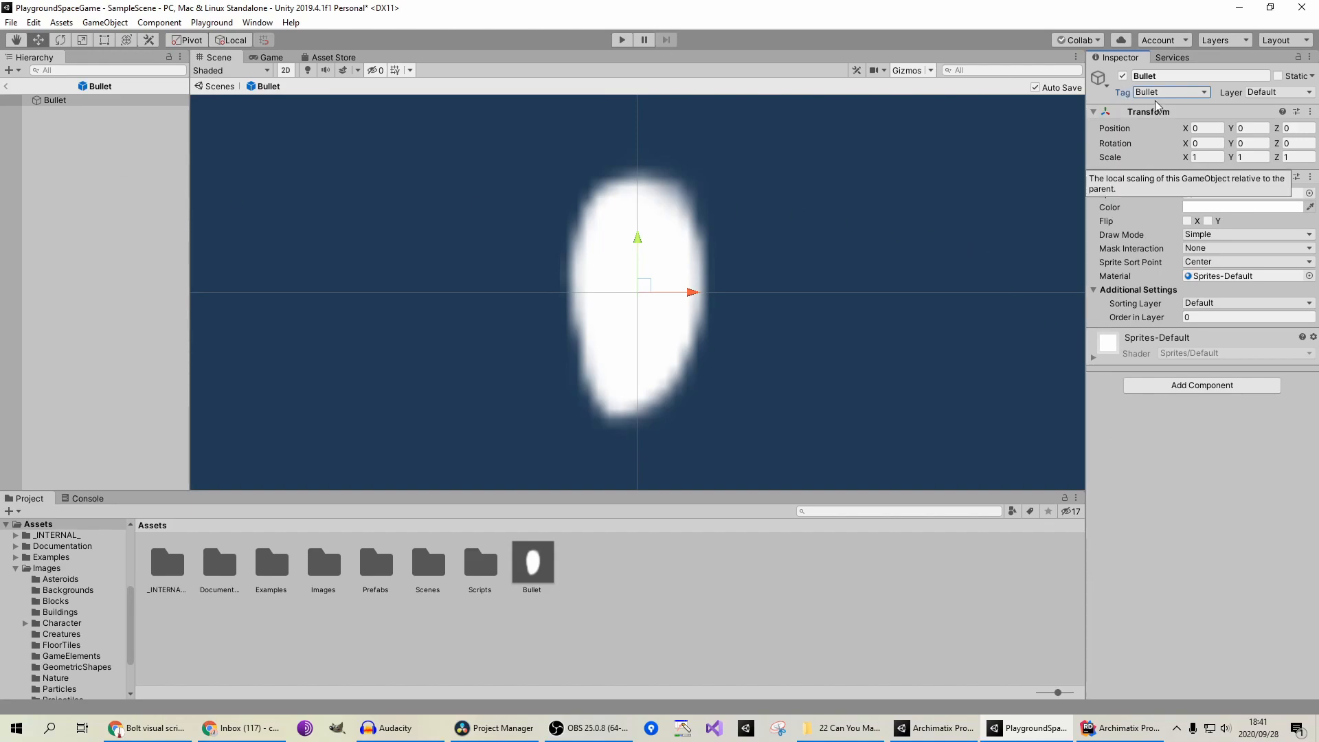
Step: Add an Auto Move component to the Bullet prefab
{"action": "left_click", "coordinate": [1186, 389]}
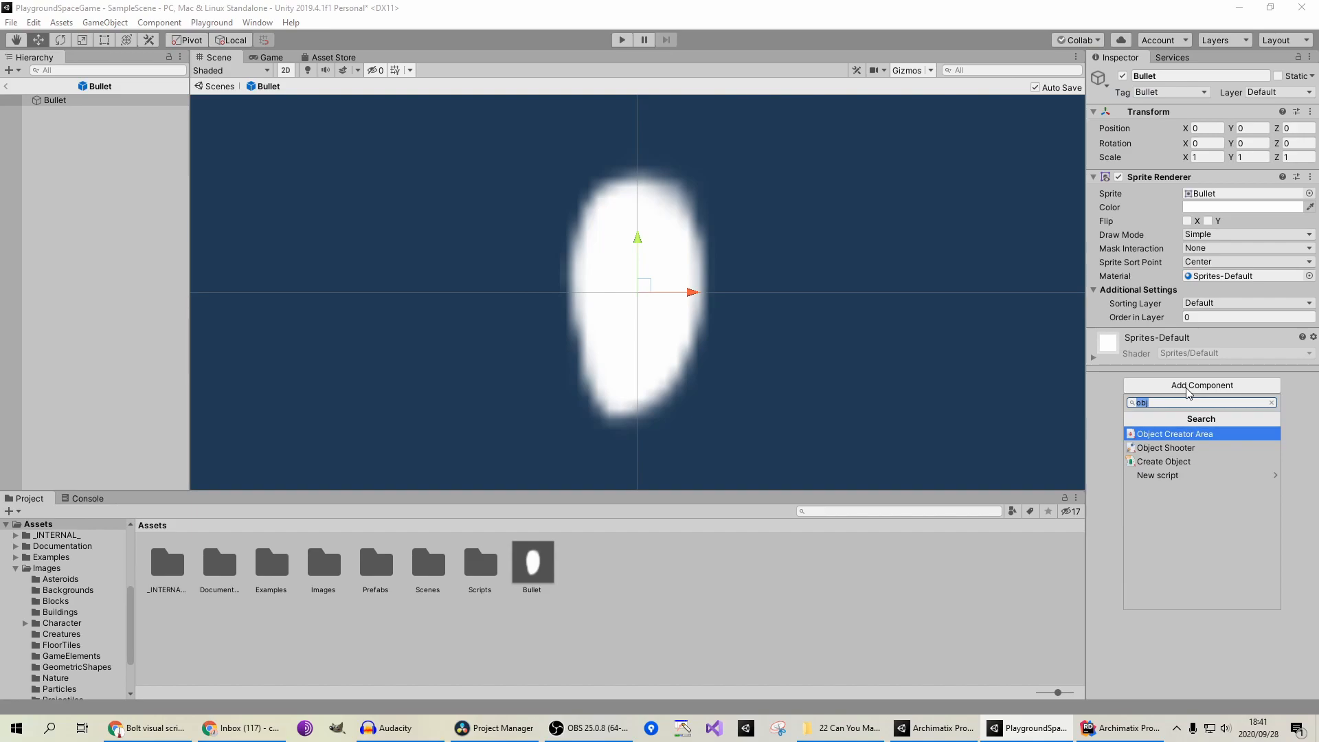
{"action": "type", "text": "move"}
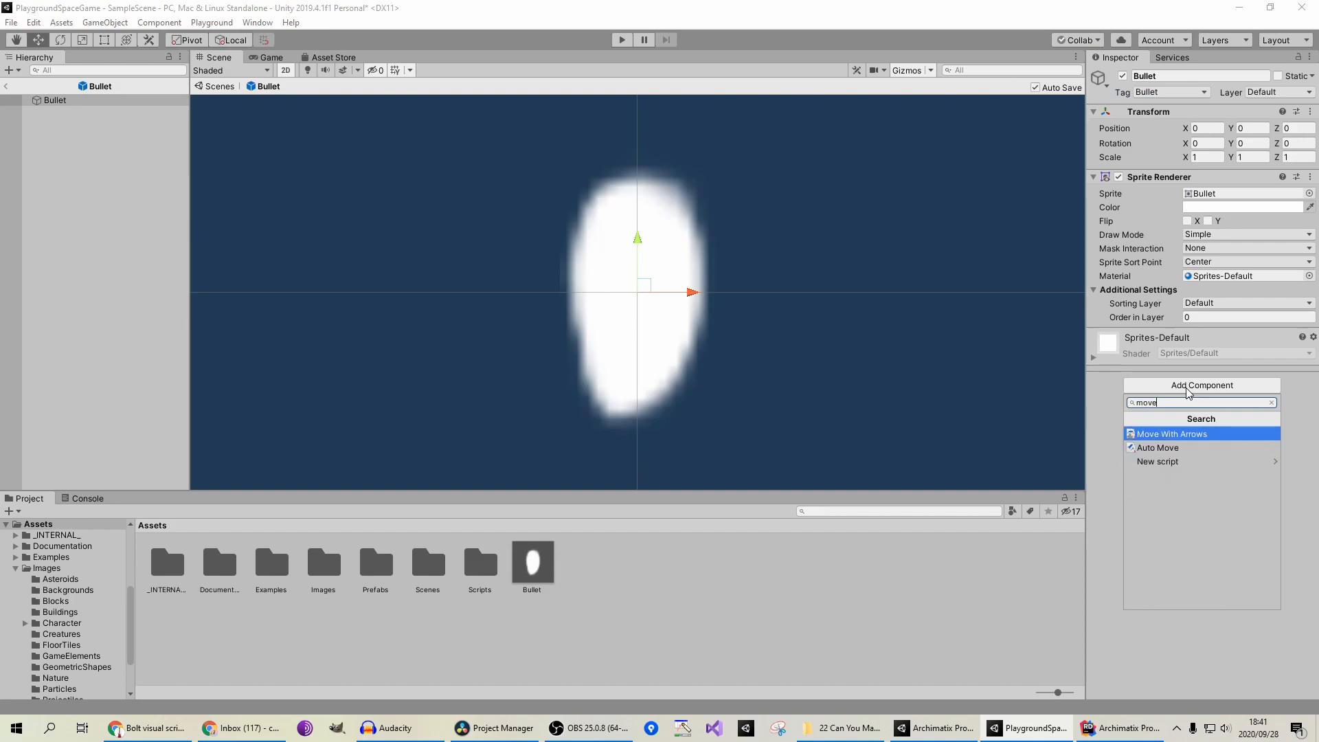
{"action": "left_click", "coordinate": [1157, 447]}
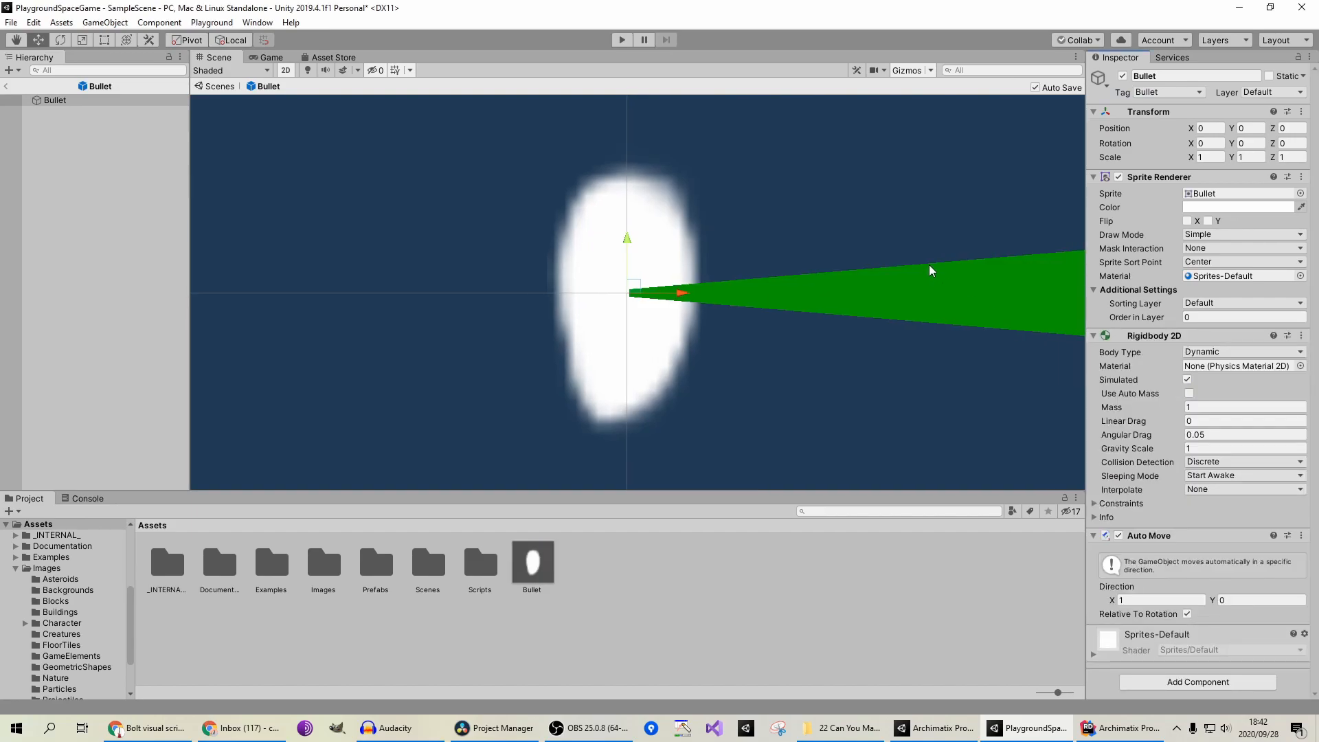
Step: Set the Bullet prefab's Auto Move direction to X 0, Y -1 so that it travels downward
{"action": "scroll", "coordinate": [879, 256], "scroll_direction": "down", "scroll_amount": 3}
{"action": "scroll", "coordinate": [835, 250], "scroll_direction": "down", "scroll_amount": 5}
{"action": "middle_click_drag", "start_coordinate": [821, 315], "coordinate": [630, 297]}
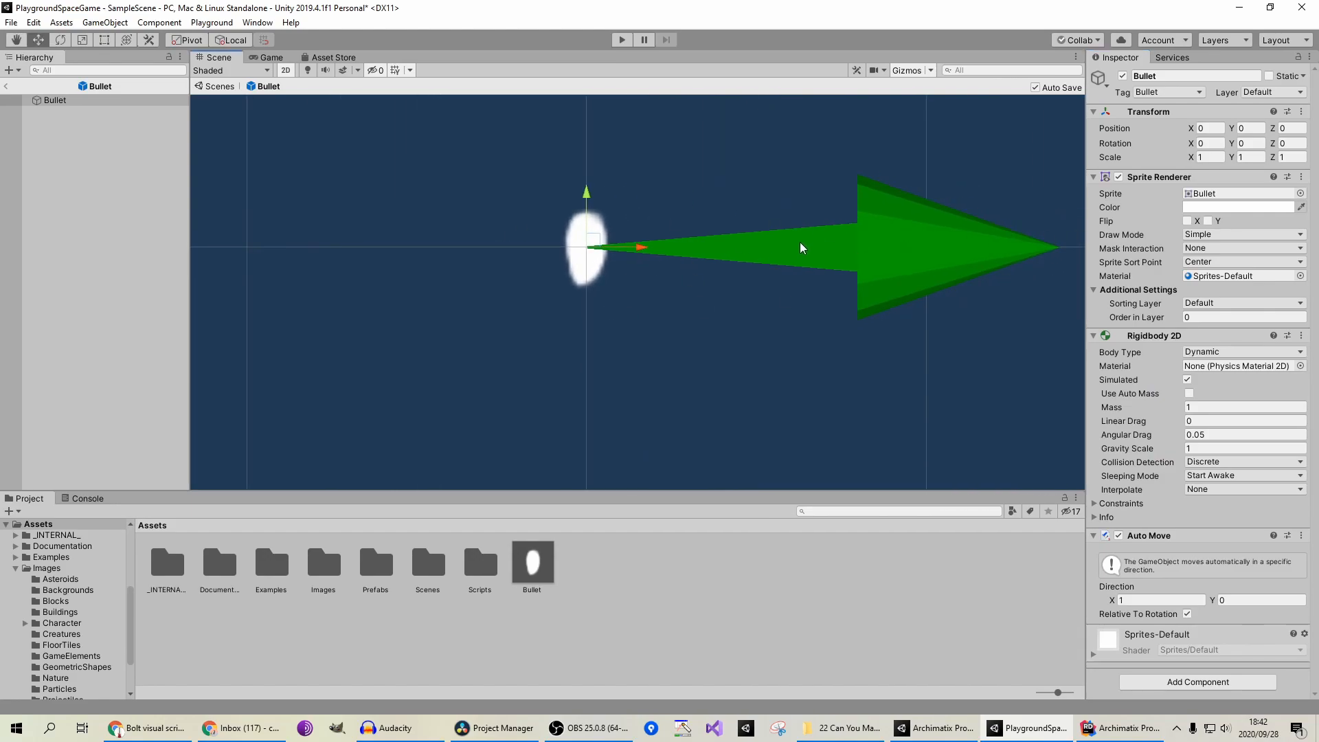
{"action": "scroll", "coordinate": [951, 446], "scroll_direction": "up", "scroll_amount": 1}
{"action": "left_click", "coordinate": [1146, 595]}
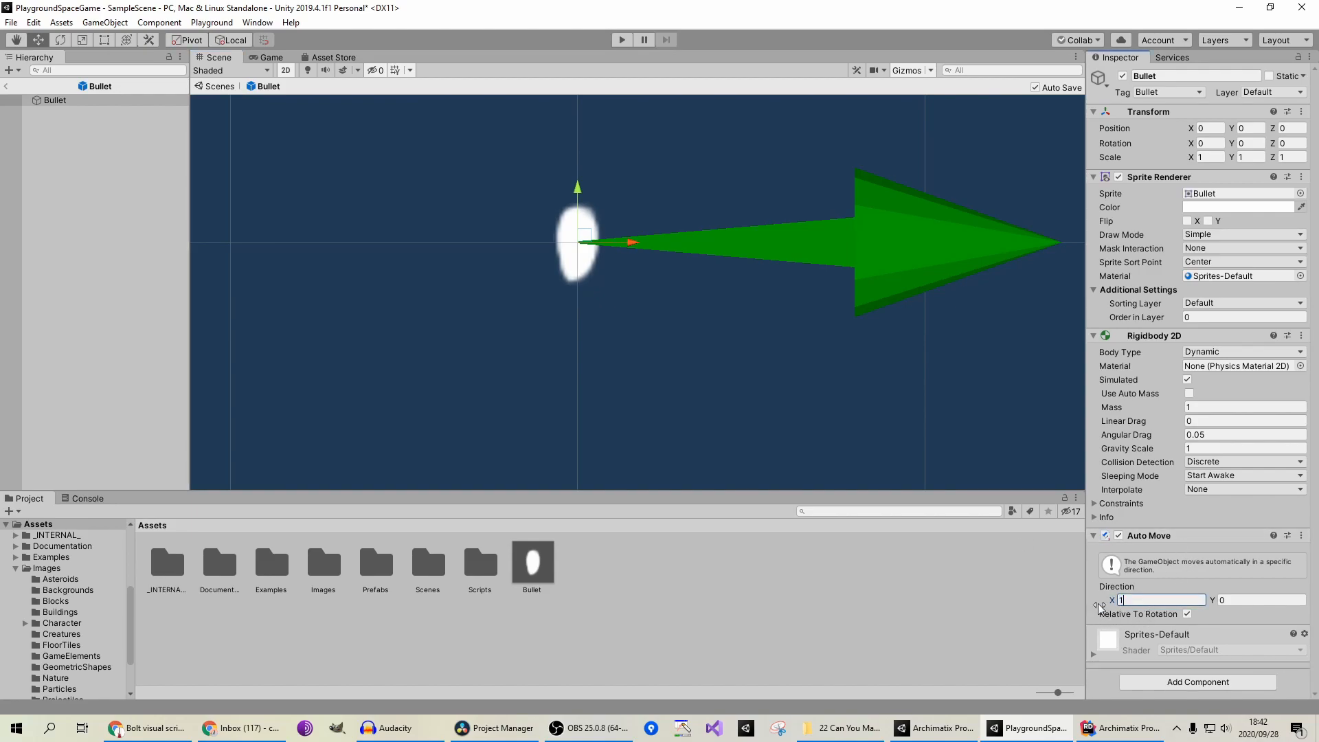
{"action": "type", "text": "0"}
{"action": "left_click", "coordinate": [1268, 598]}
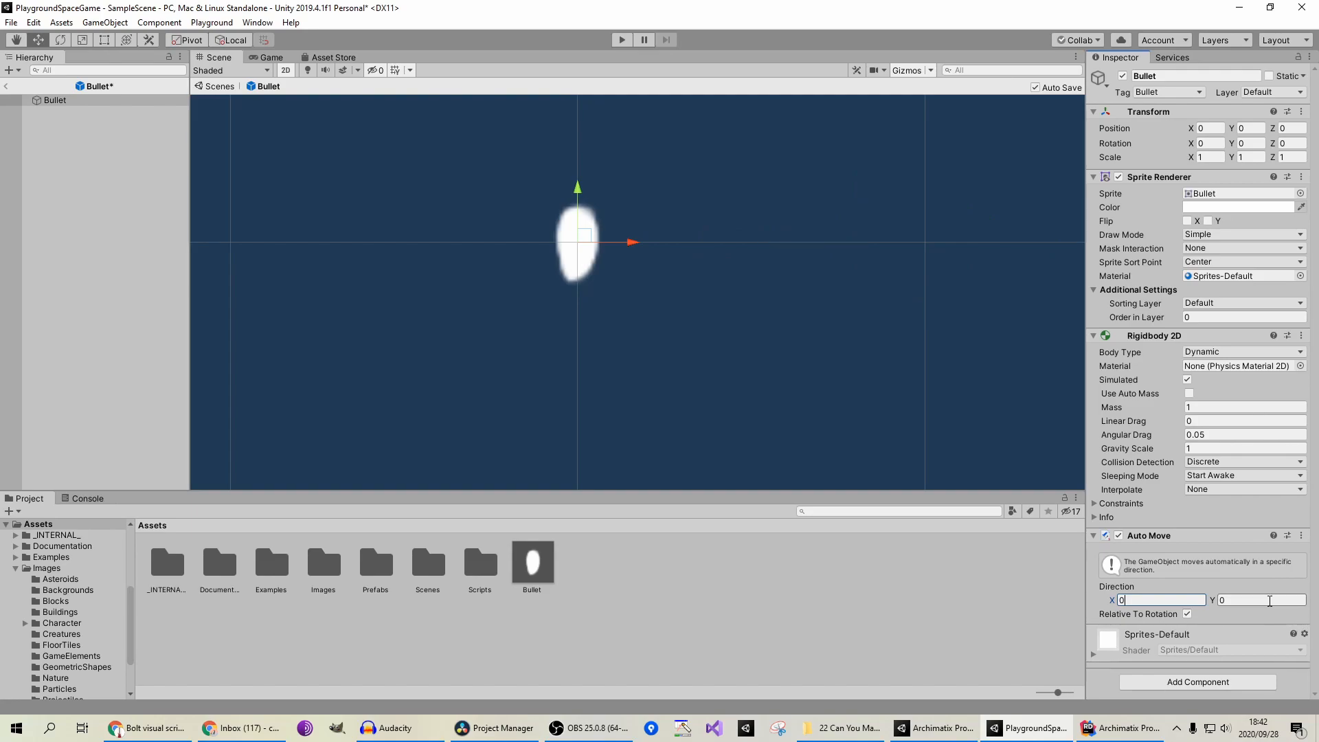
{"action": "type", "text": "1"}
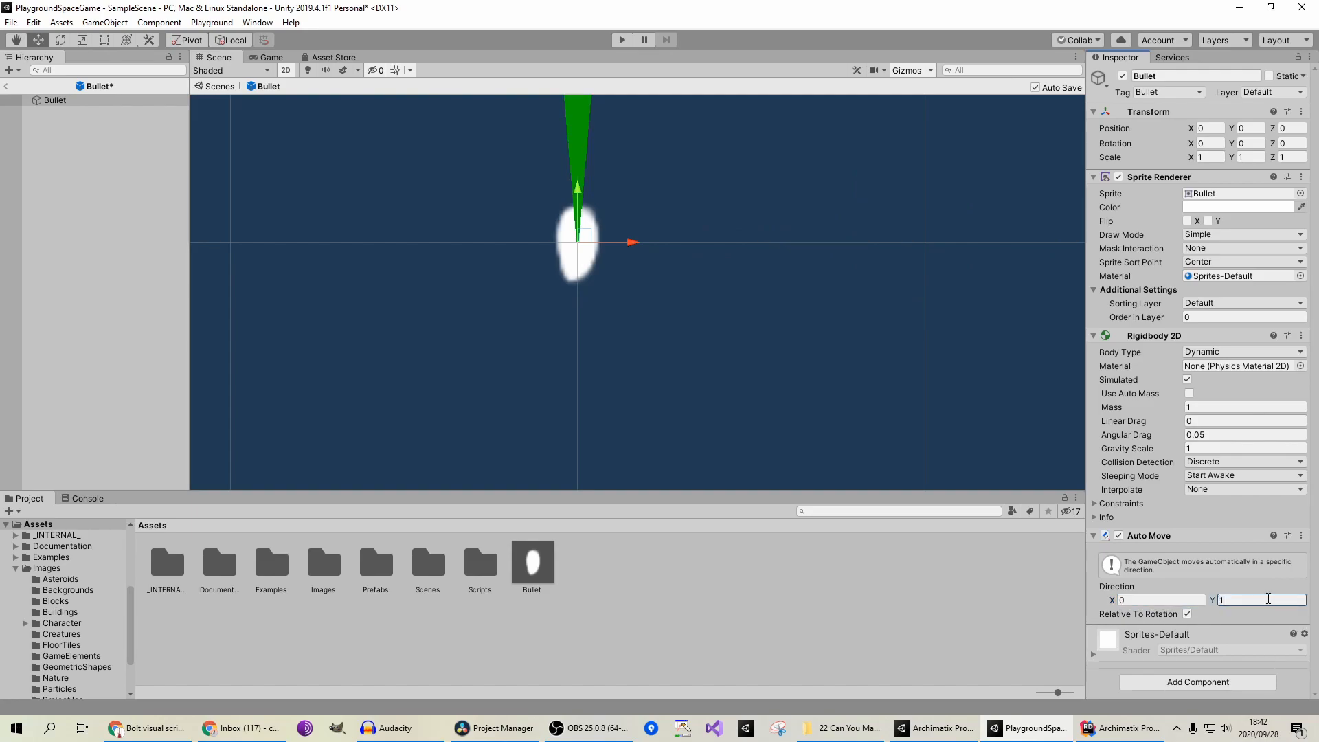
{"action": "key", "text": "BackSpace"}
{"action": "type", "text": "-1"}
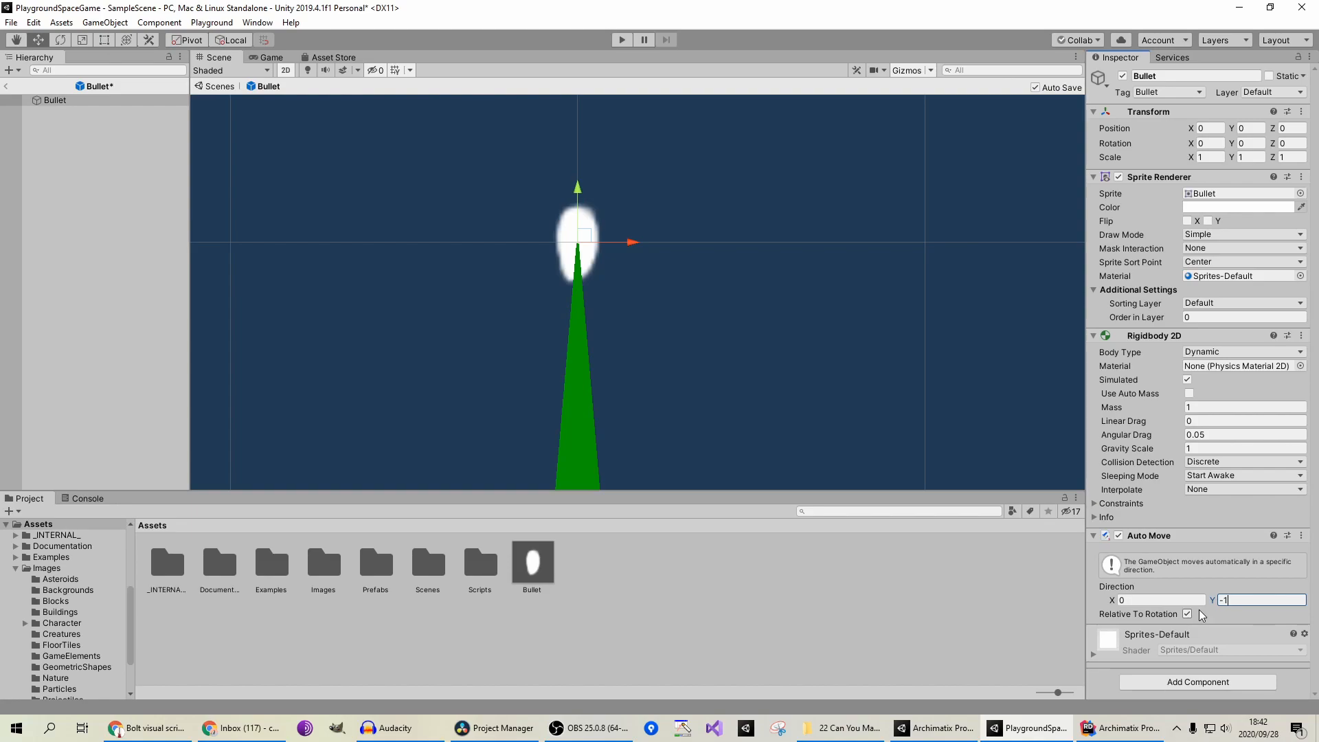
{"action": "scroll", "coordinate": [799, 365], "scroll_direction": "down", "scroll_amount": 5}
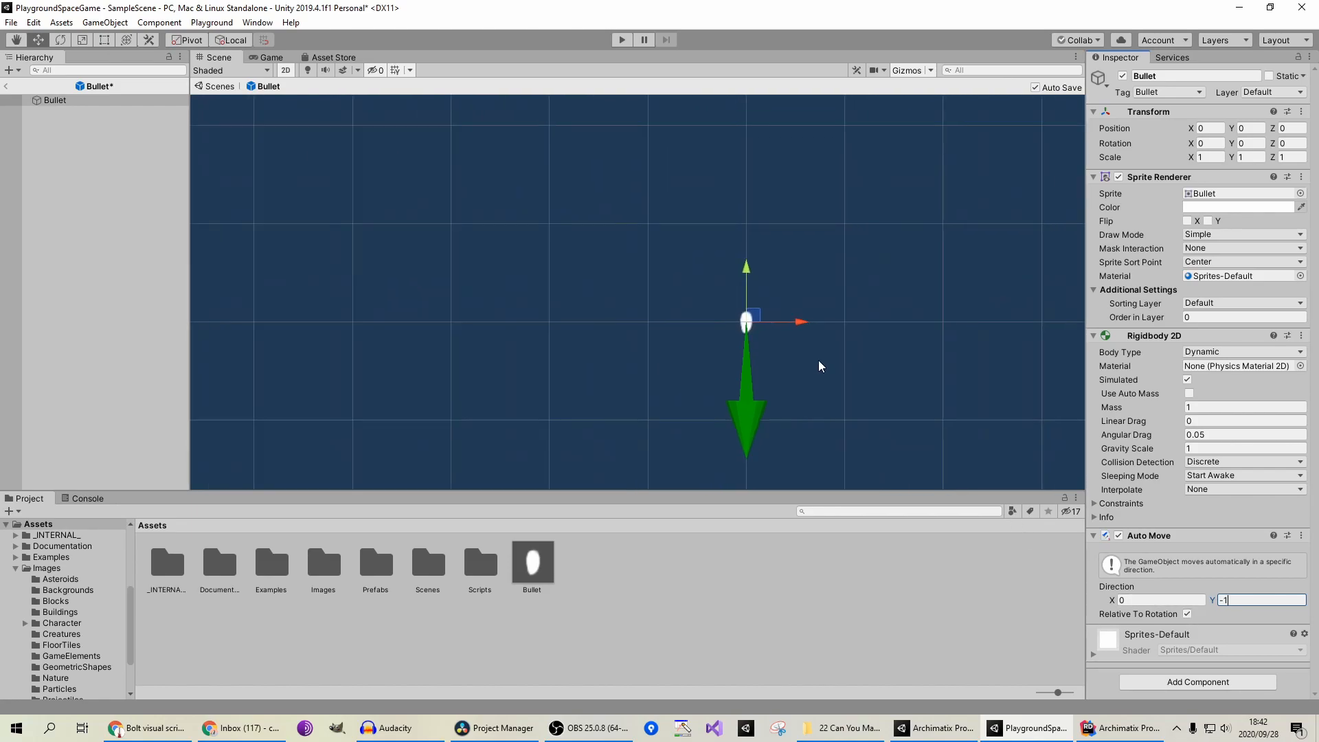
{"action": "middle_click_drag", "start_coordinate": [781, 335], "coordinate": [687, 240]}
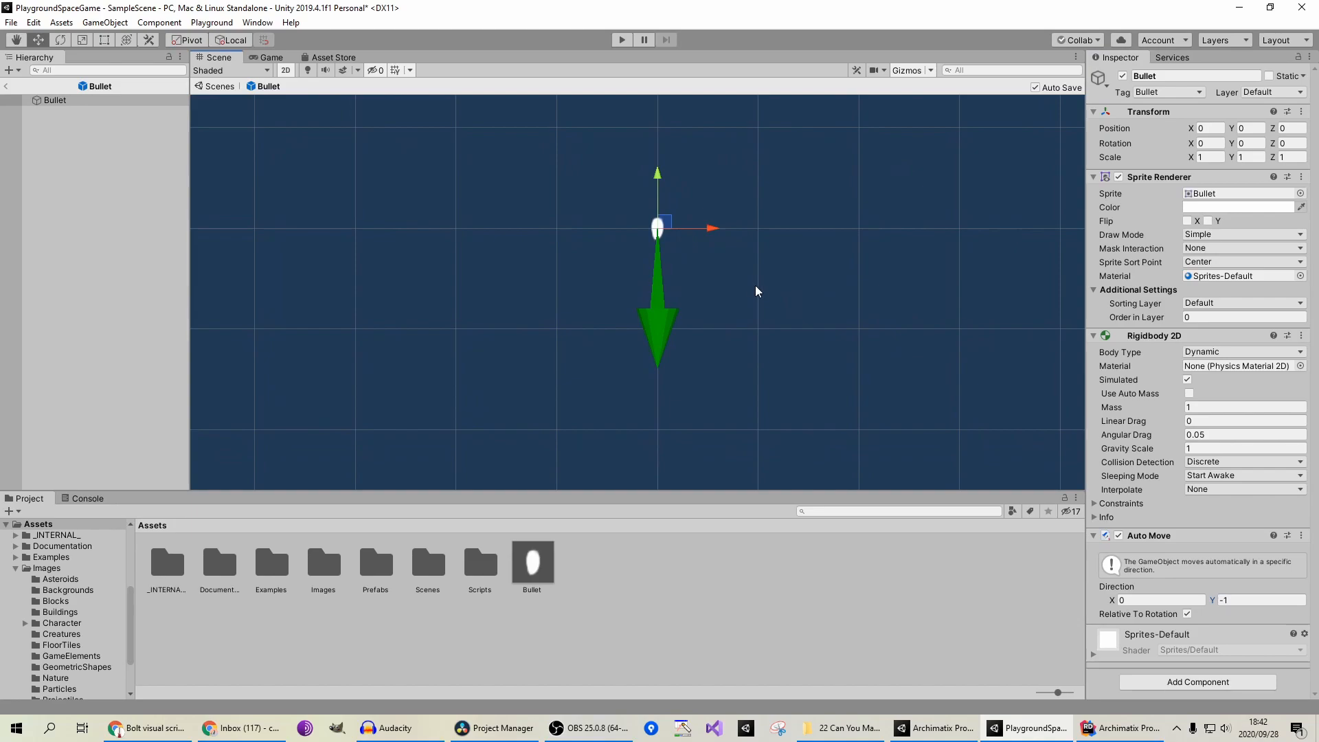
Step: Run and stop a short play test, and return from the Bullet prefab to the scene
{"action": "left_click", "coordinate": [621, 40]}
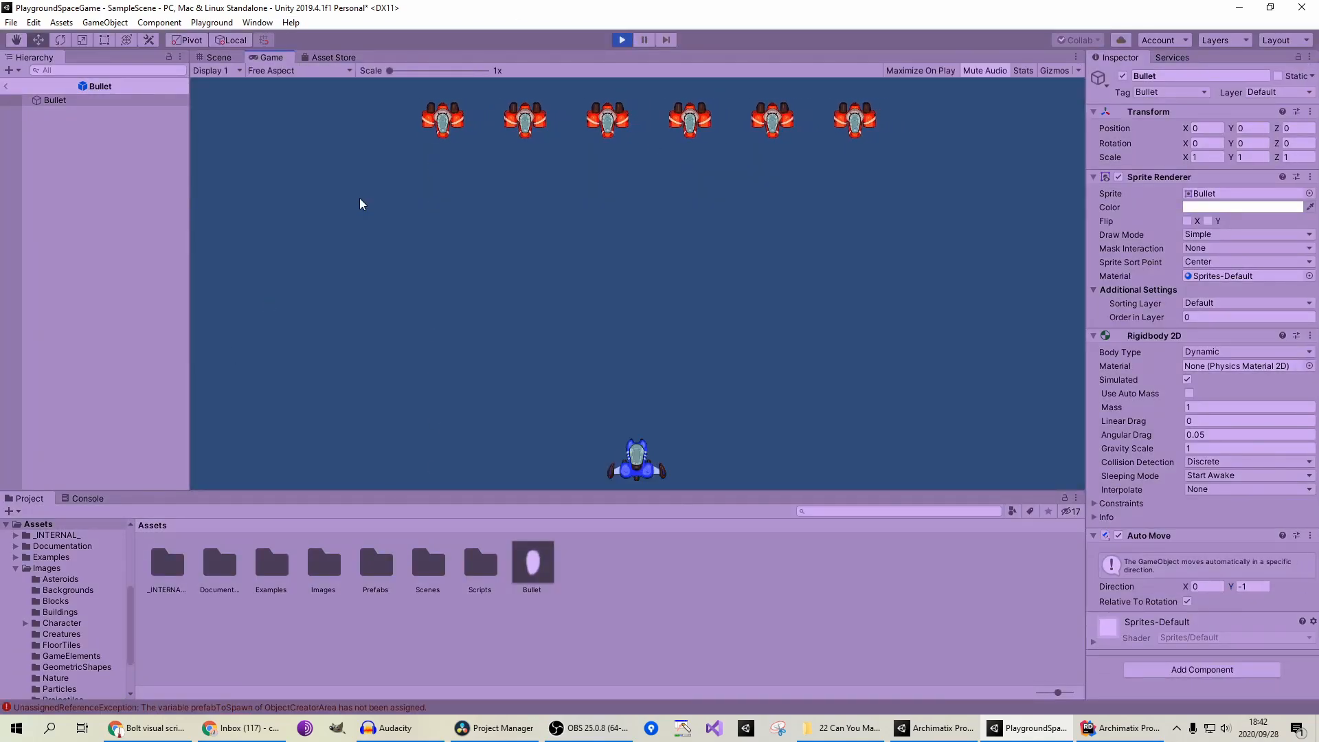
{"action": "left_click", "coordinate": [622, 40]}
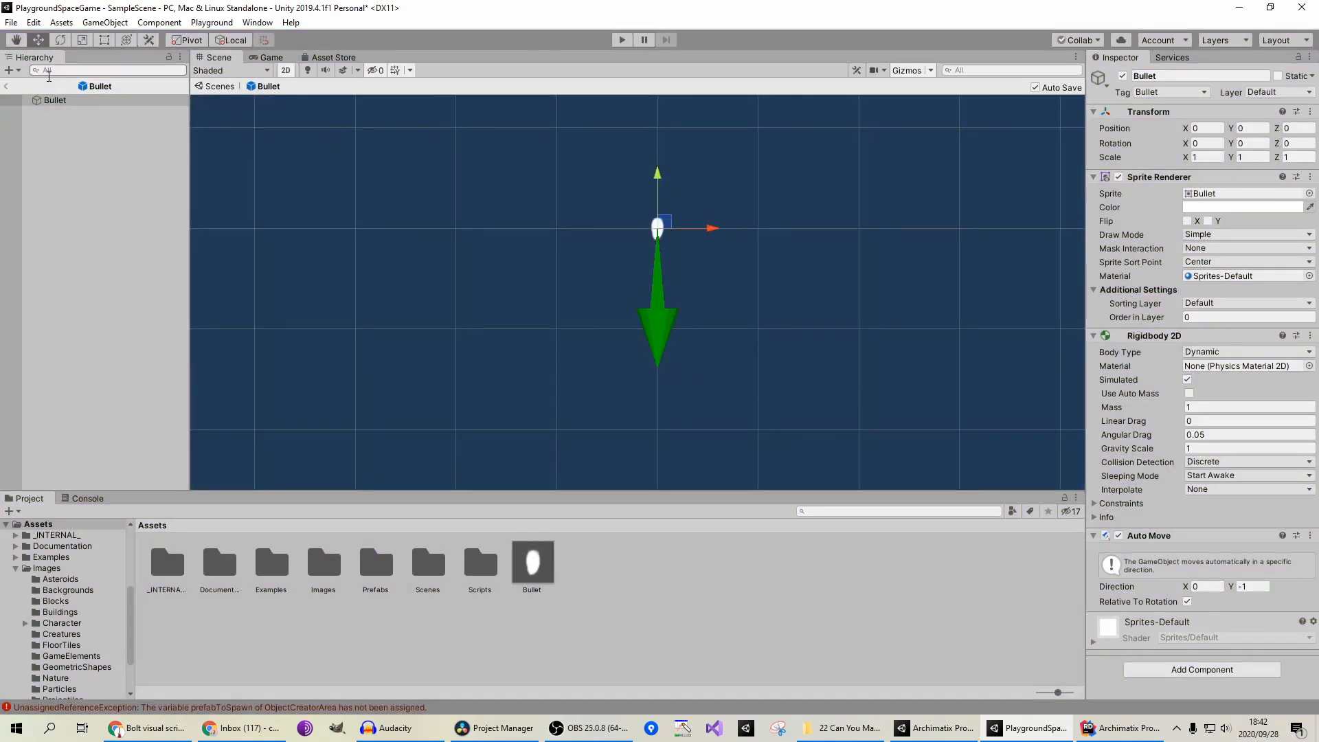
{"action": "left_click", "coordinate": [6, 86]}
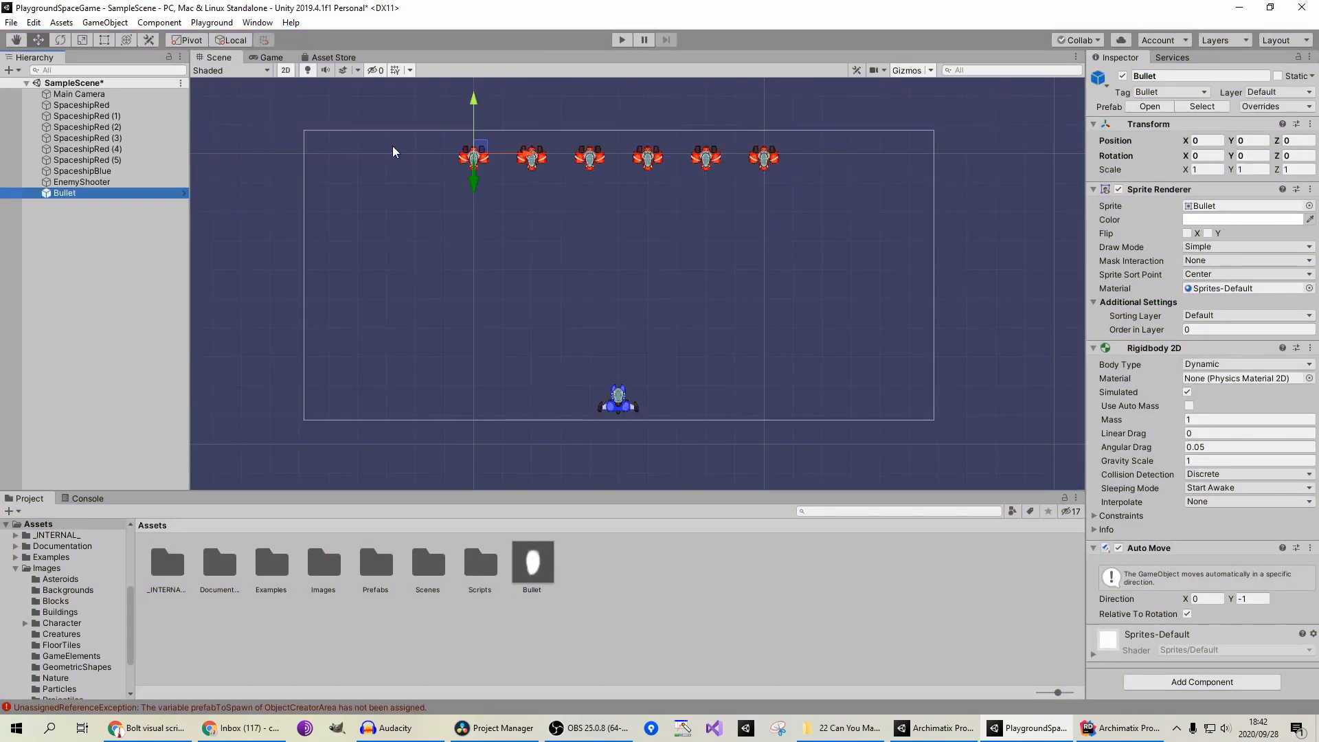
Step: Move the Bullet instance just below the middle of the red ship row, to about X 5.1, Y -1.54
{"action": "left_click_drag", "start_coordinate": [531, 157], "coordinate": [680, 154]}
{"action": "left_click_drag", "start_coordinate": [623, 101], "coordinate": [625, 144]}
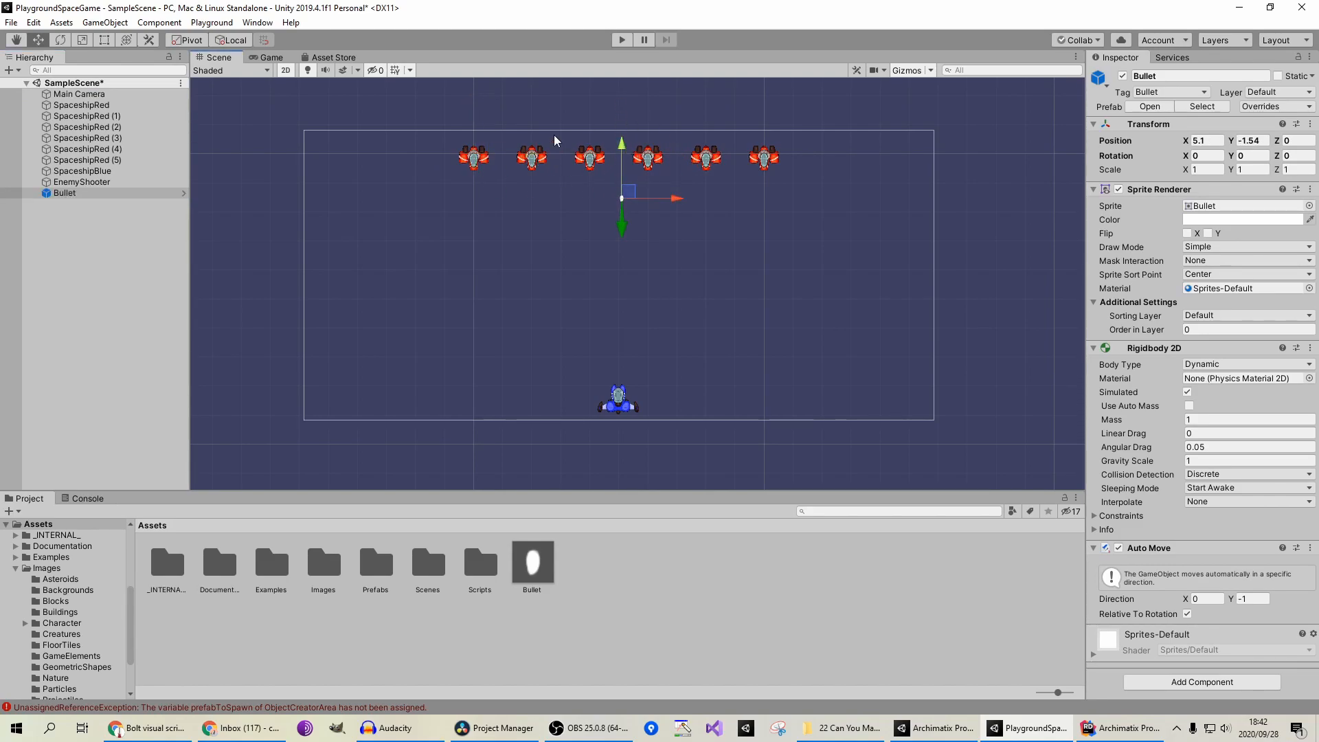
{"action": "left_click", "coordinate": [77, 218]}
{"action": "left_click", "coordinate": [66, 193]}
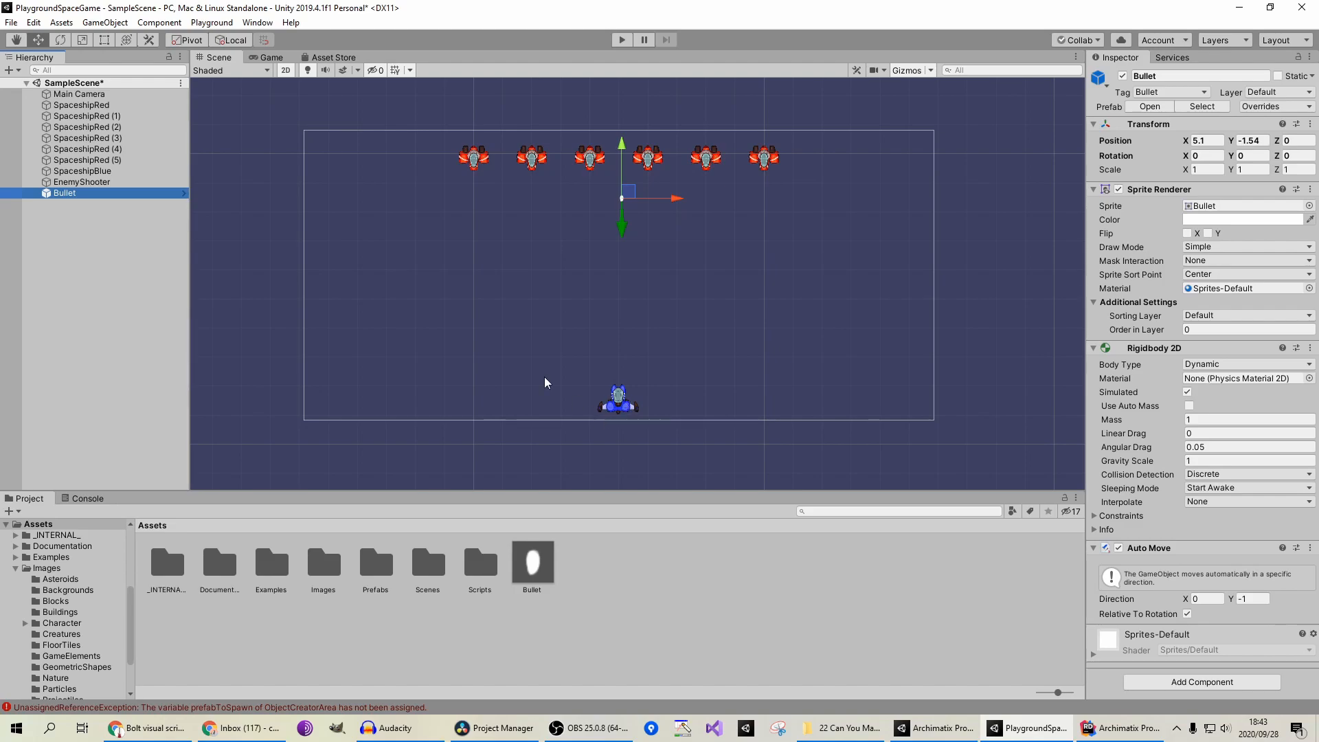
Step: Delete the Bullet instance from the scene, keeping the prefab asset
{"action": "left_click", "coordinate": [129, 258]}
{"action": "left_click", "coordinate": [80, 193]}
{"action": "key", "text": "Delete"}
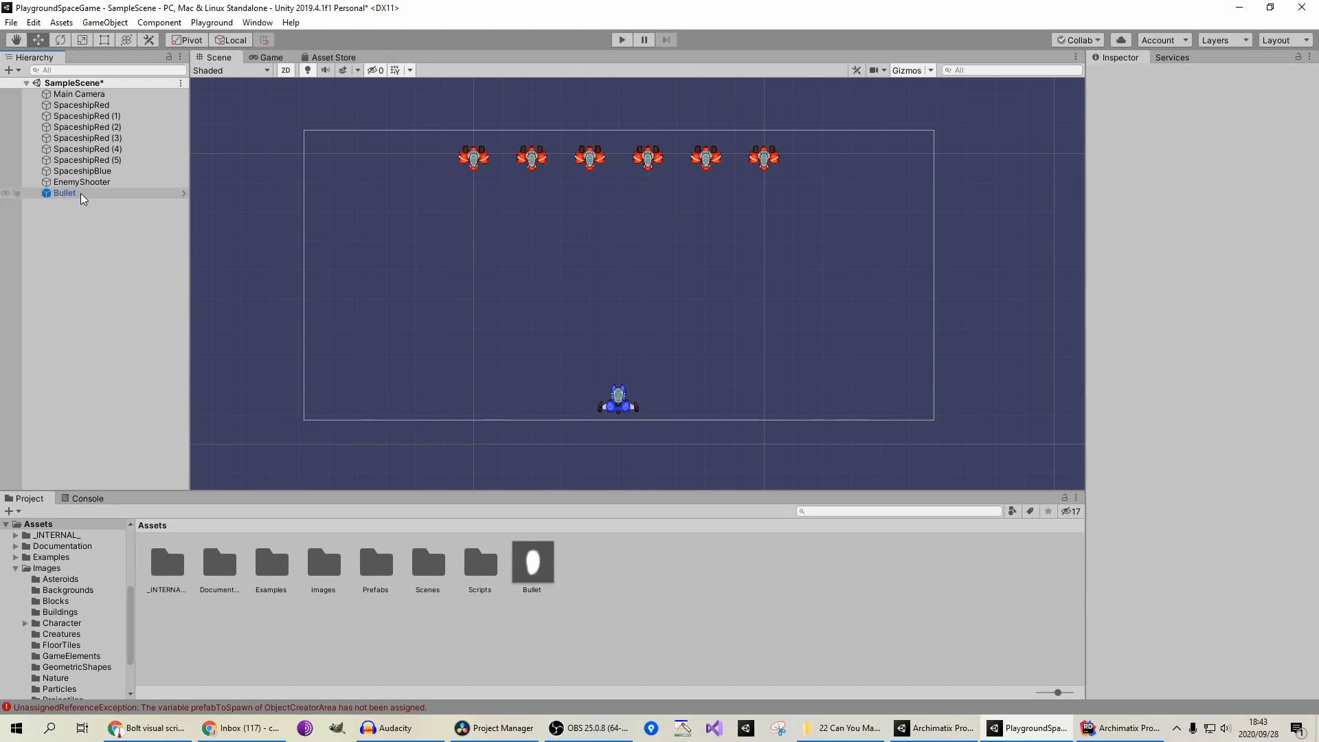
Step: Rename the SpaceshipBlue object as Player
{"action": "left_click", "coordinate": [74, 183]}
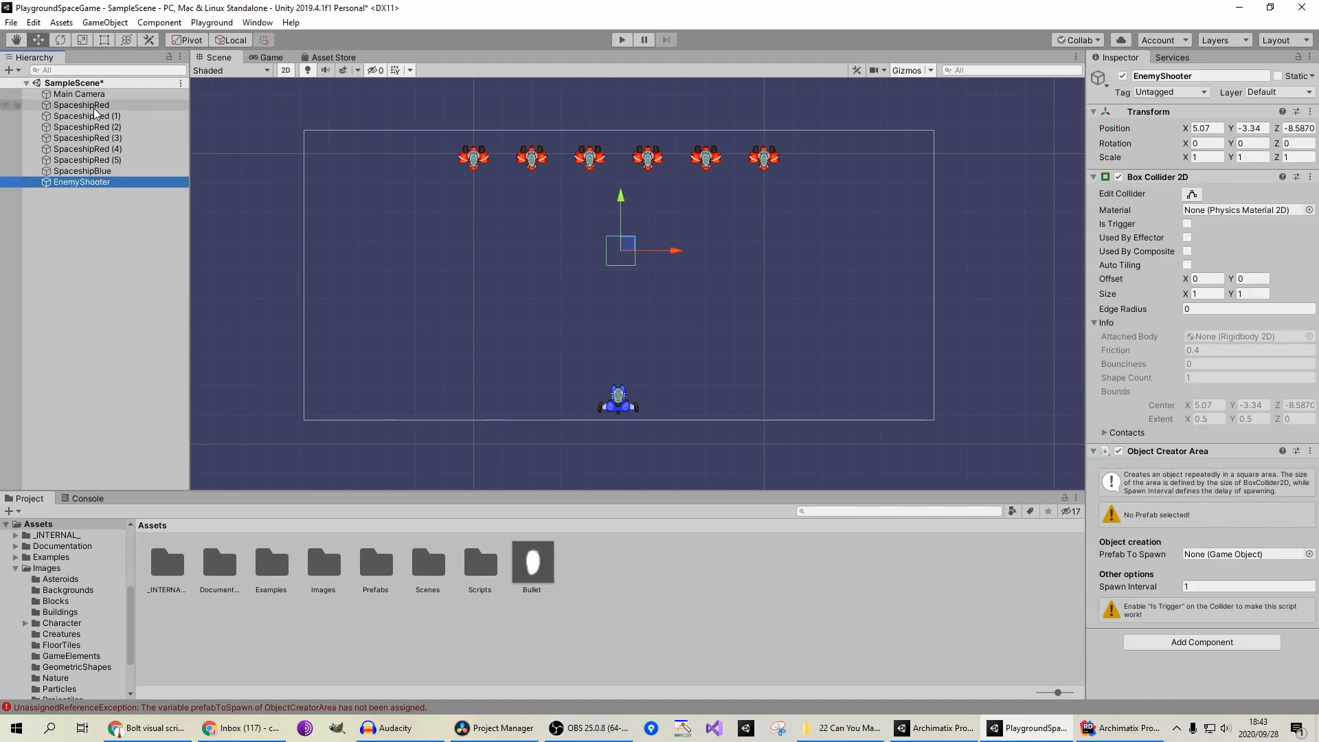
{"action": "left_click", "coordinate": [82, 171]}
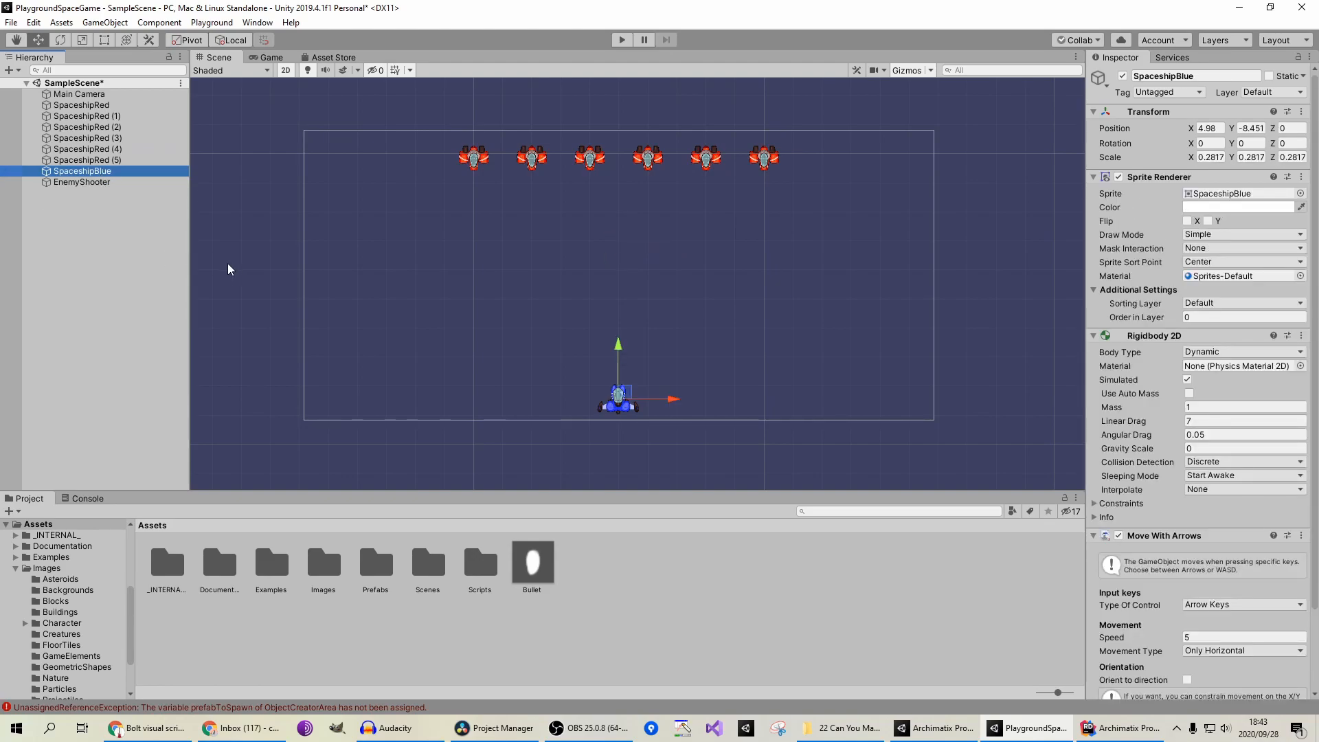
{"action": "key", "text": "F2"}
{"action": "type", "text": "Player"}
{"action": "key", "text": "Return"}
Step: Assign the Bullet prefab as the Prefab To Spawn in EnemyShooter's Object Creator Area
{"action": "left_click", "coordinate": [85, 185]}
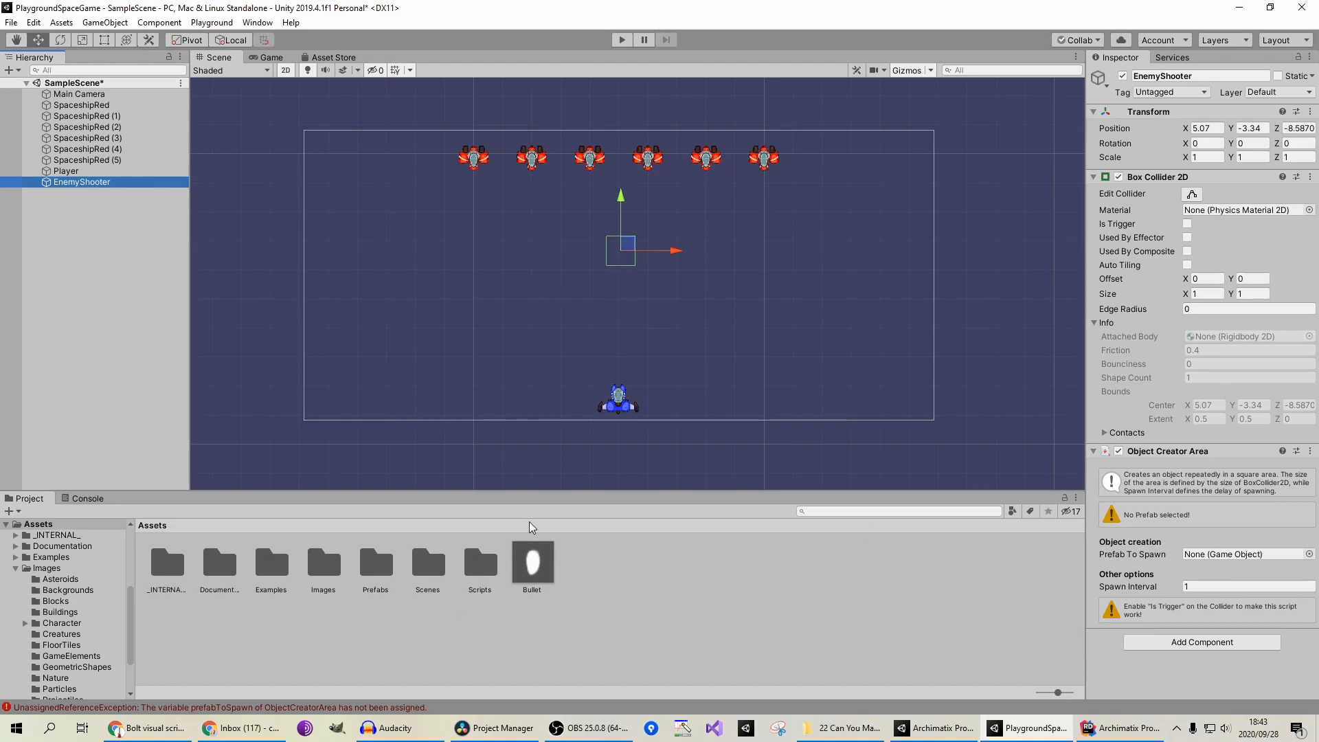
{"action": "left_click_drag", "start_coordinate": [532, 567], "coordinate": [1191, 563]}
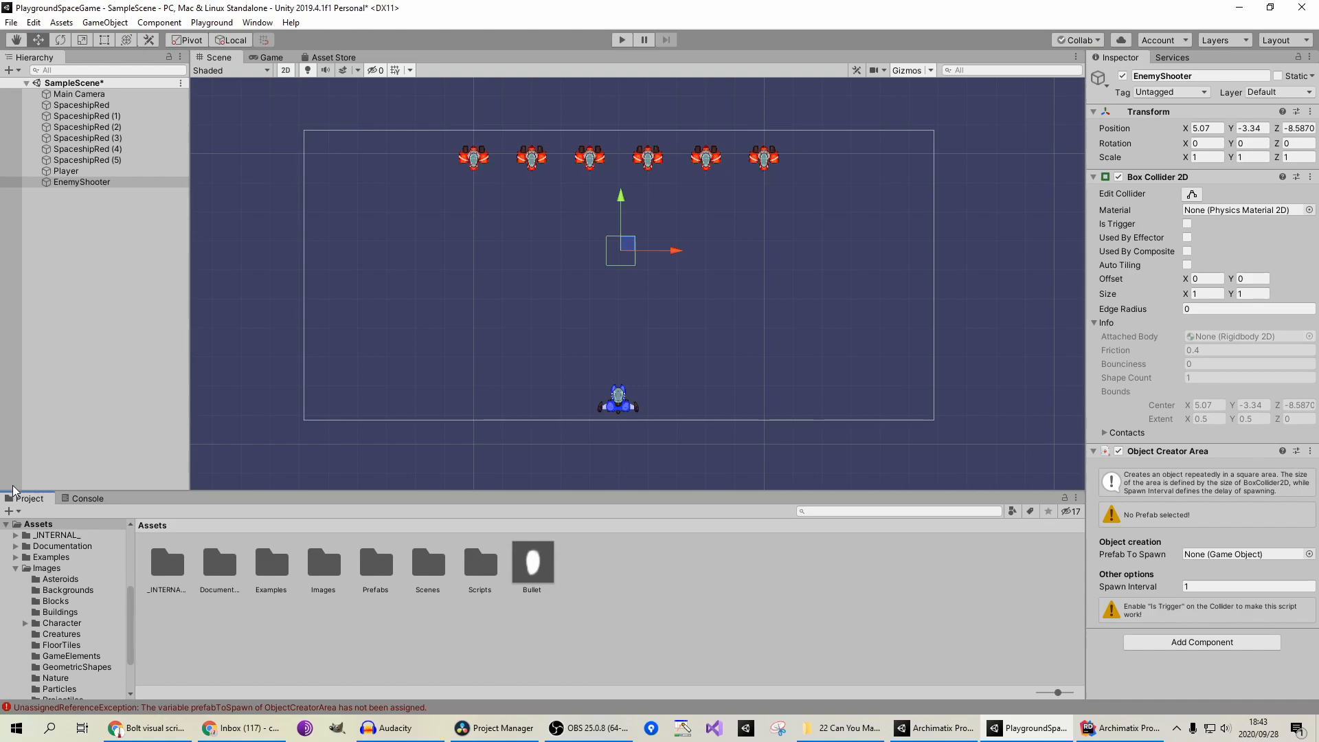
{"action": "left_click", "coordinate": [10, 511]}
{"action": "left_click", "coordinate": [581, 594]}
{"action": "left_click", "coordinate": [76, 202]}
{"action": "left_click", "coordinate": [82, 181]}
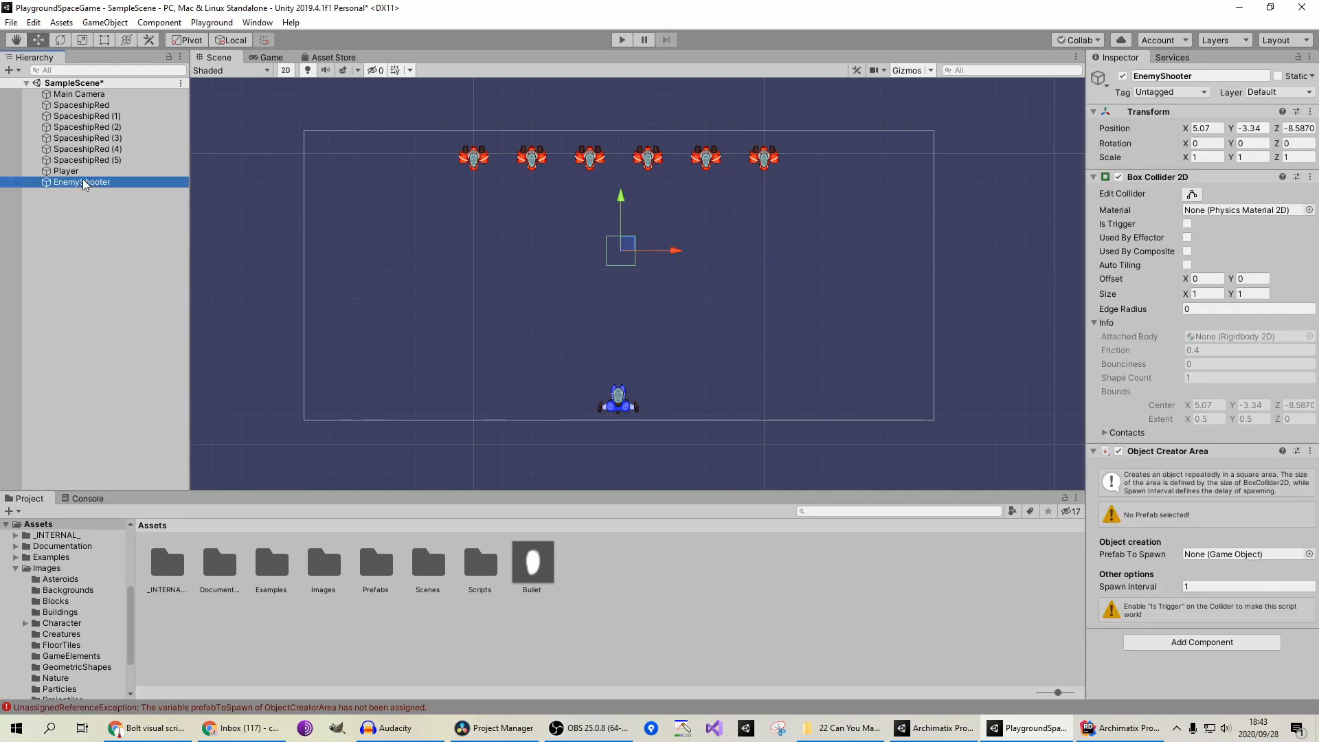
{"action": "left_click_drag", "start_coordinate": [535, 558], "coordinate": [1184, 553]}
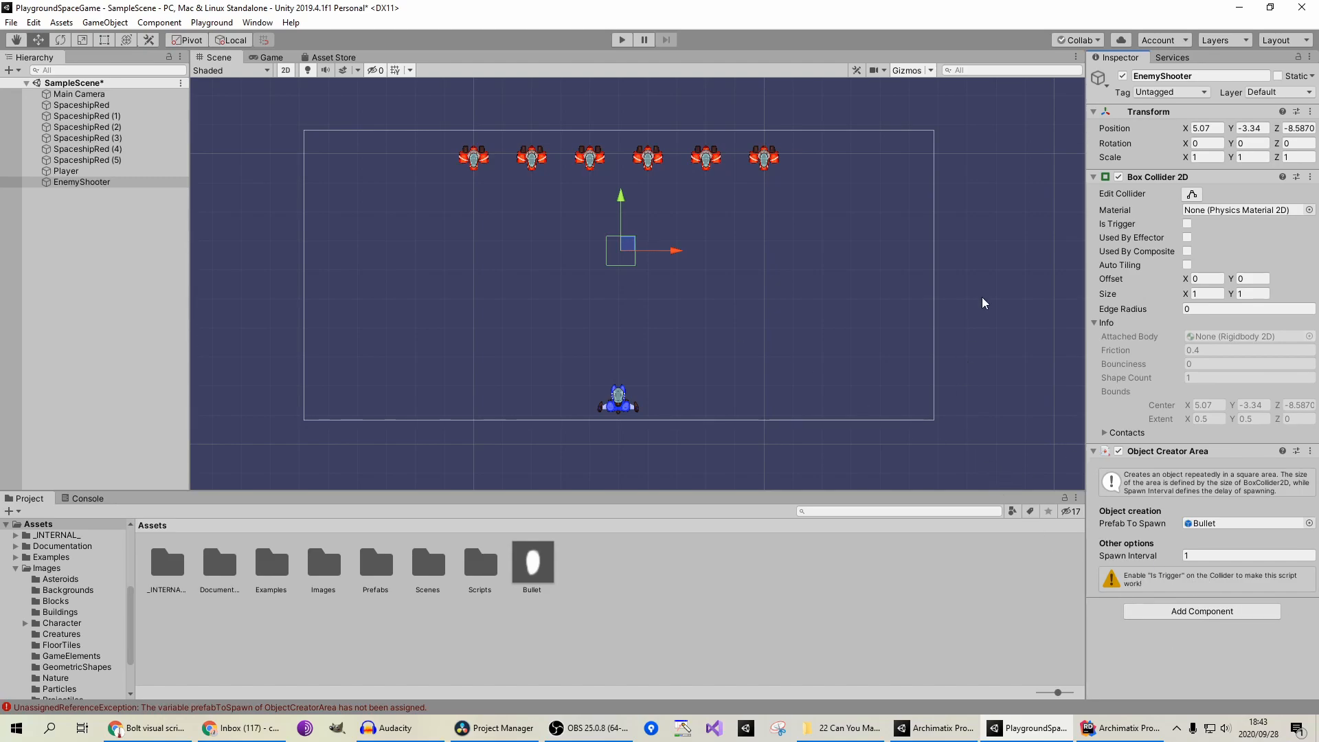
Step: Play-test the scene, moving the player ship left and right beneath the spawned bullets, and stop the test
{"action": "left_click", "coordinate": [622, 40]}
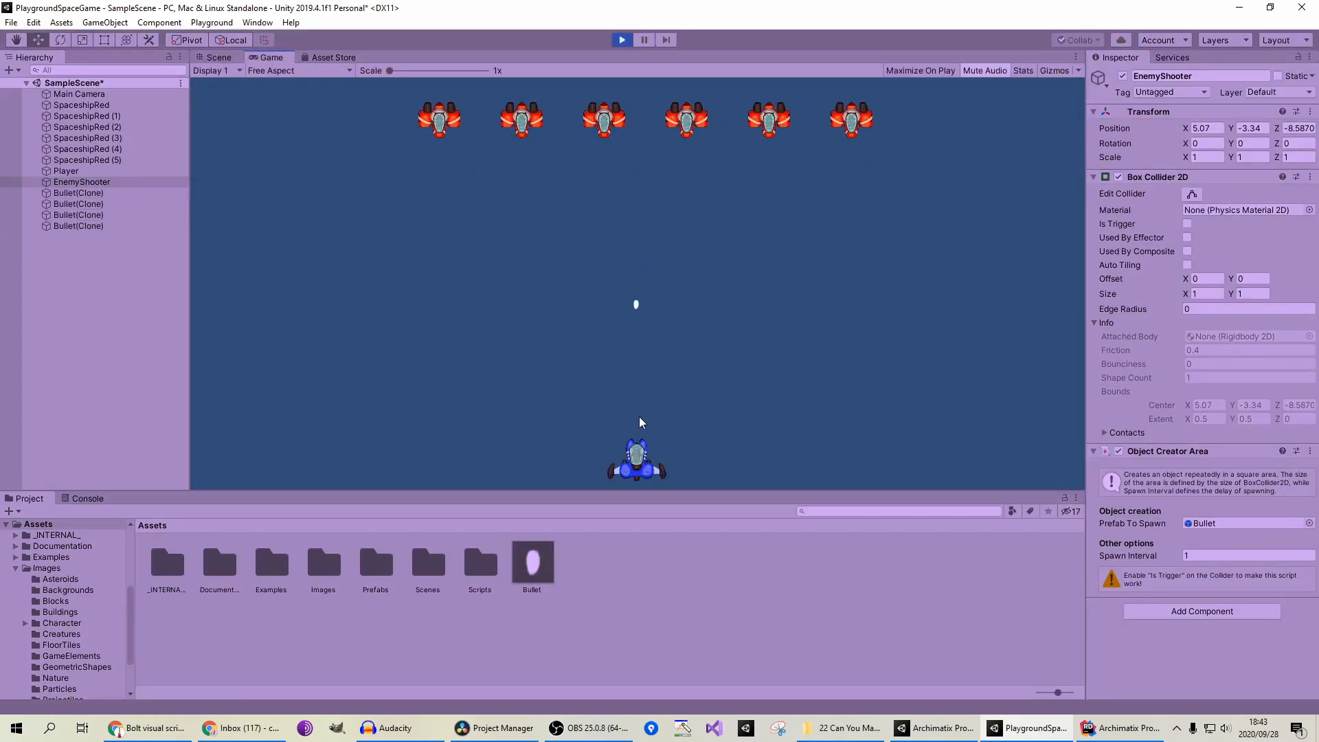
{"action": "key", "text": "Left"}
{"action": "key", "text": "Right"}
{"action": "key", "text": "Left"}
{"action": "key", "text": "Left"}
{"action": "key", "text": "Right"}
{"action": "key", "text": "Left"}
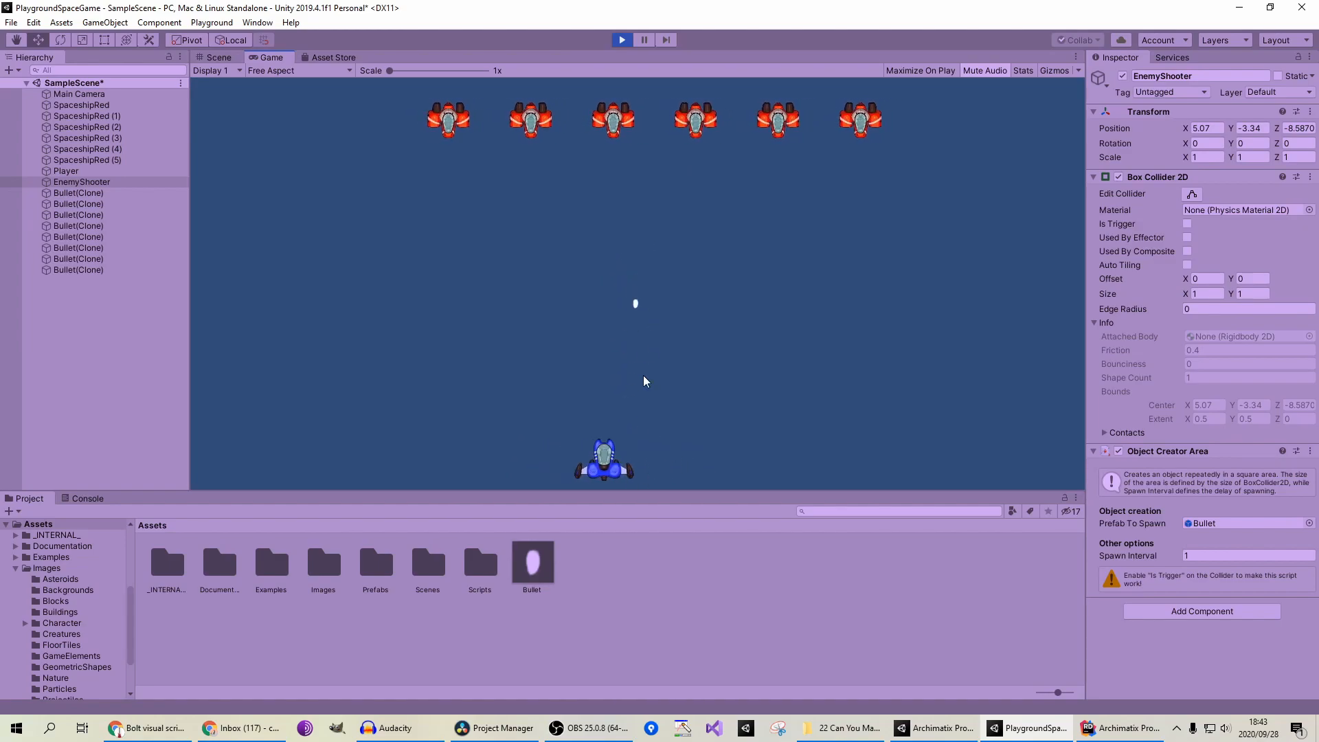
{"action": "left_click", "coordinate": [625, 39]}
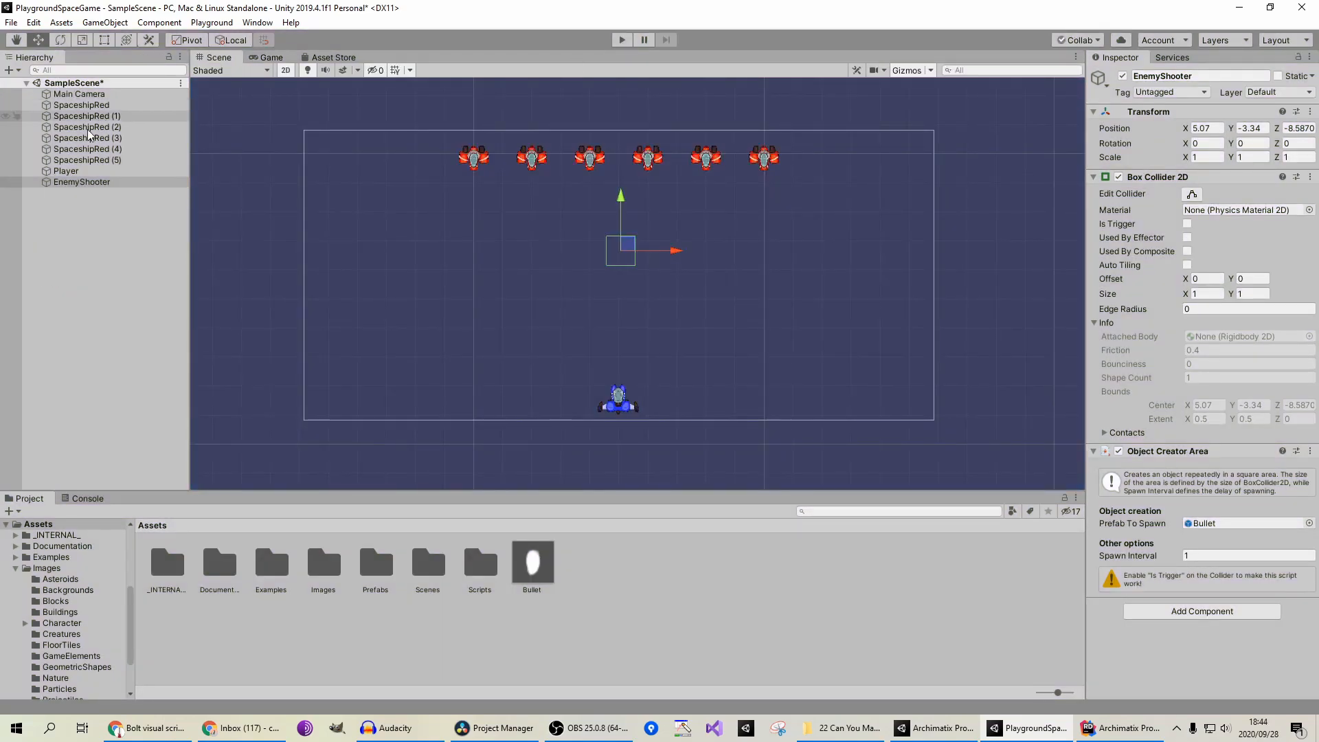
Step: Try to add a Condition Collision component to the Player object
{"action": "left_click", "coordinate": [66, 171]}
{"action": "scroll", "coordinate": [1192, 579], "scroll_direction": "down", "scroll_amount": 3}
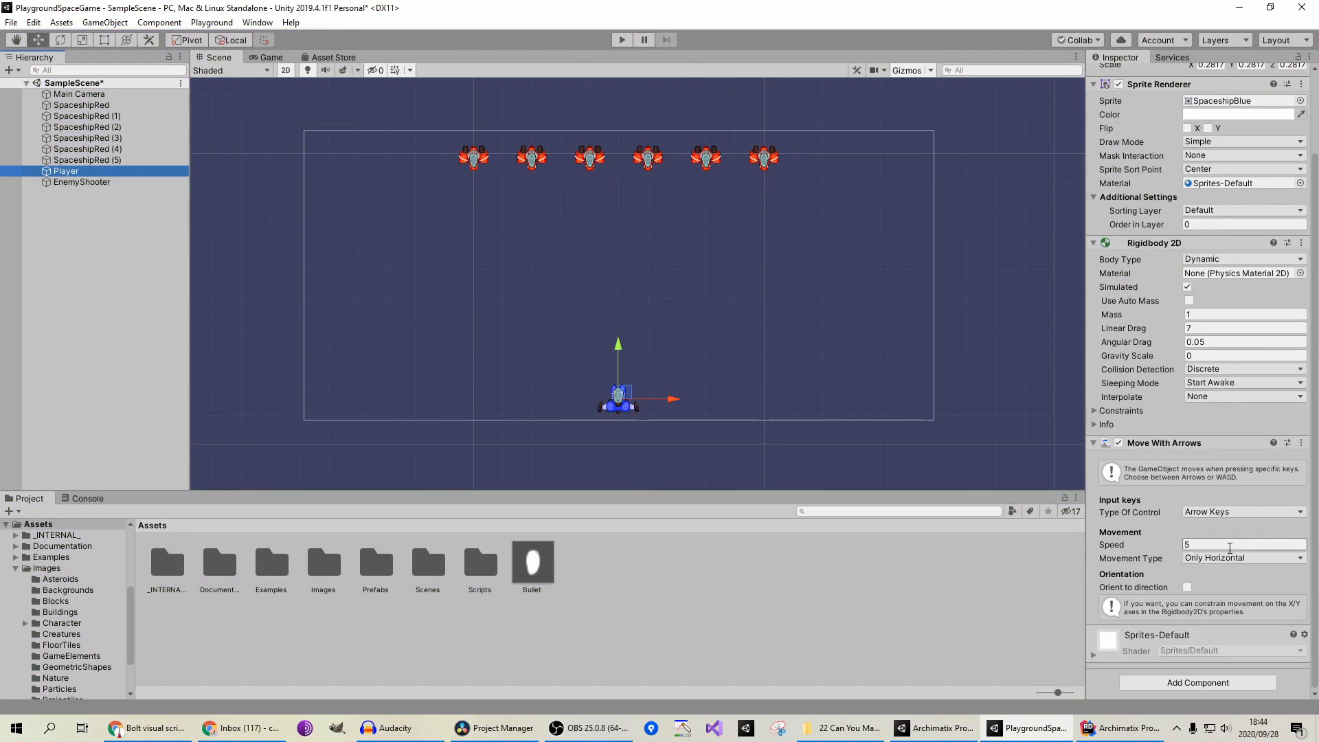
{"action": "left_click", "coordinate": [1163, 681]}
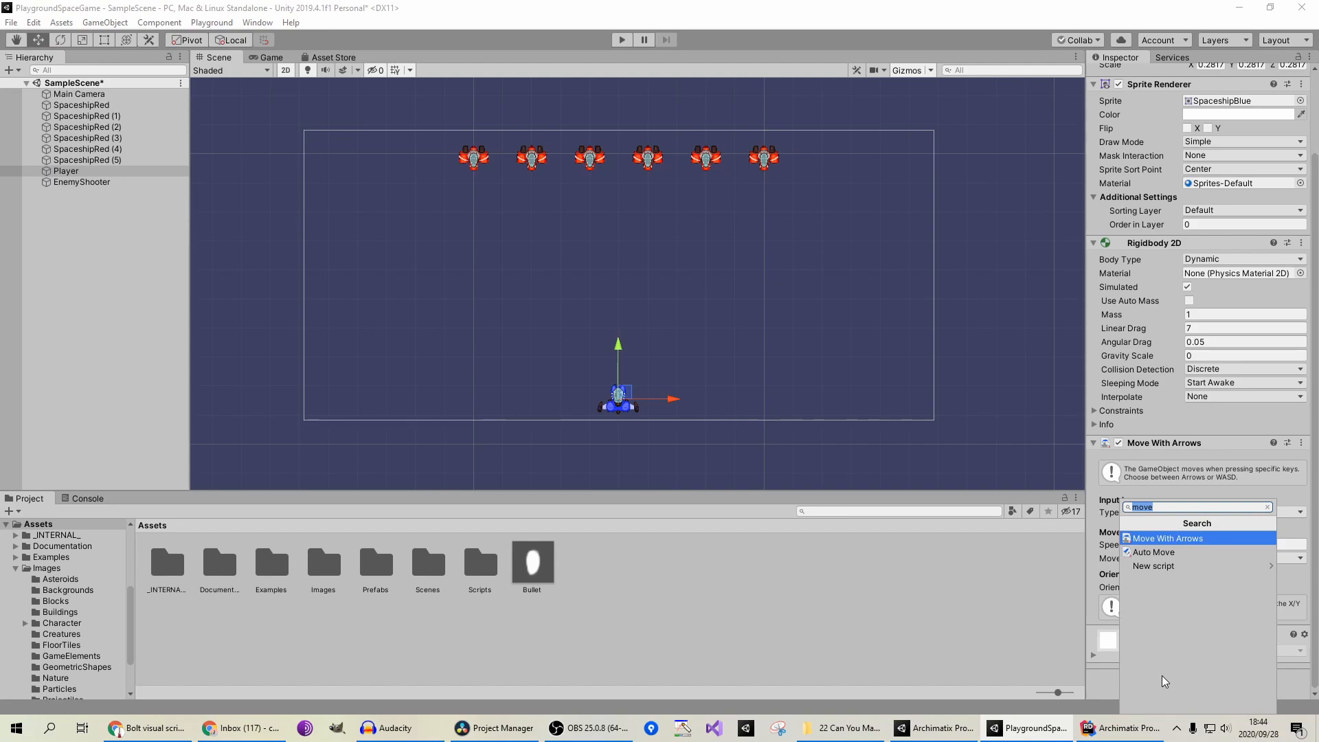
{"action": "type", "text": "condition"}
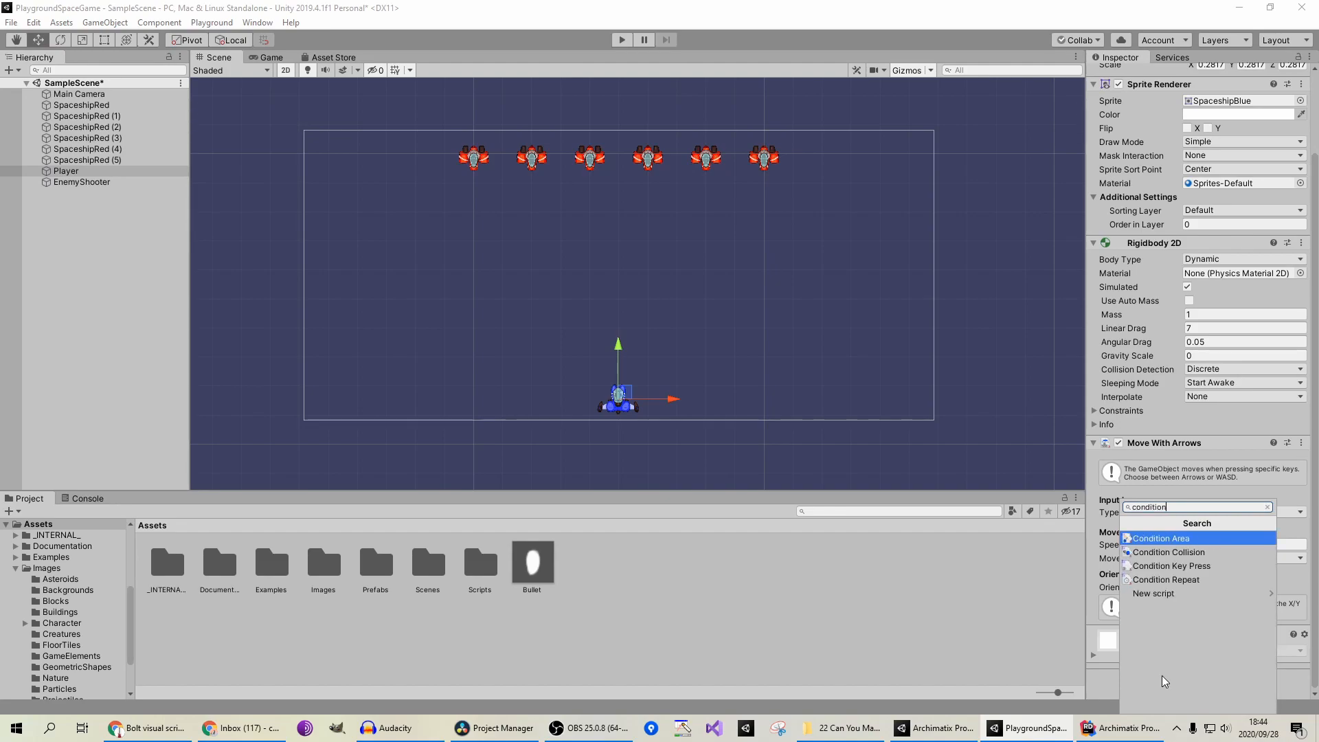
{"action": "key", "text": "Down"}
{"action": "key", "text": "Return"}
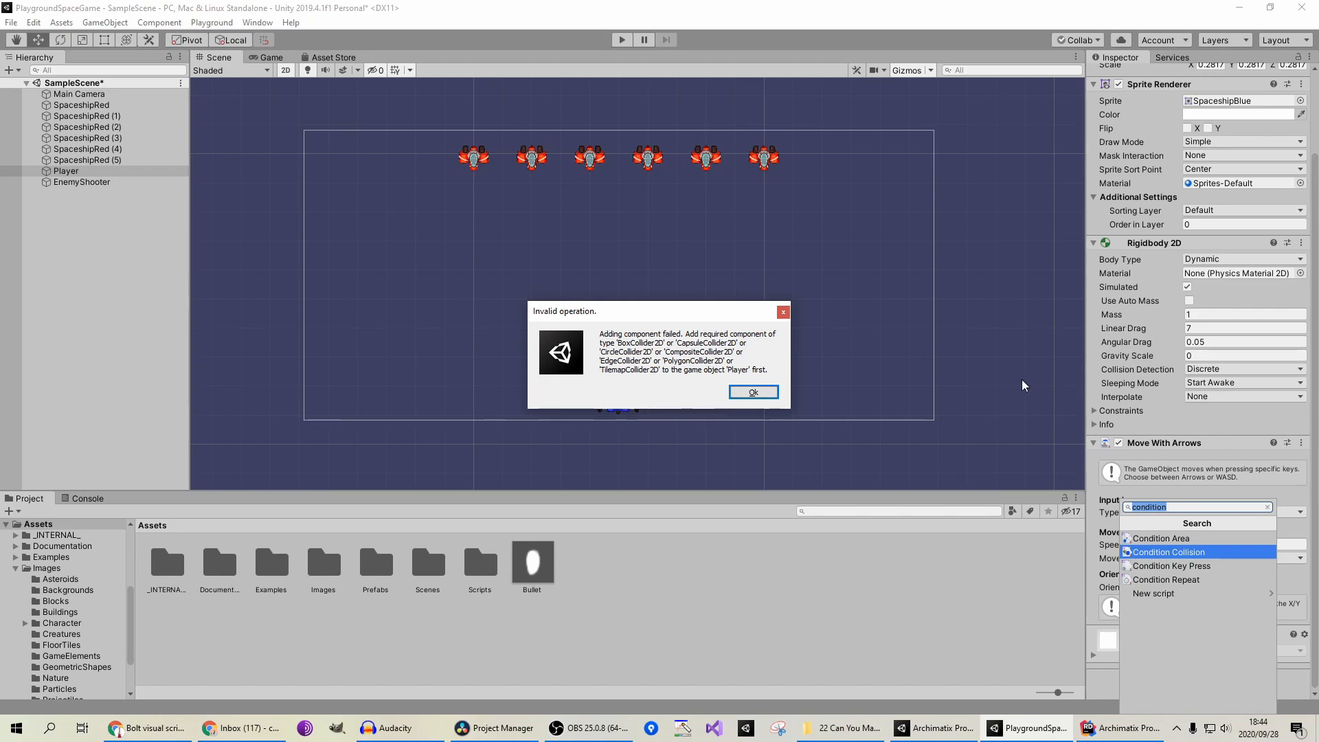
{"action": "left_click", "coordinate": [753, 393]}
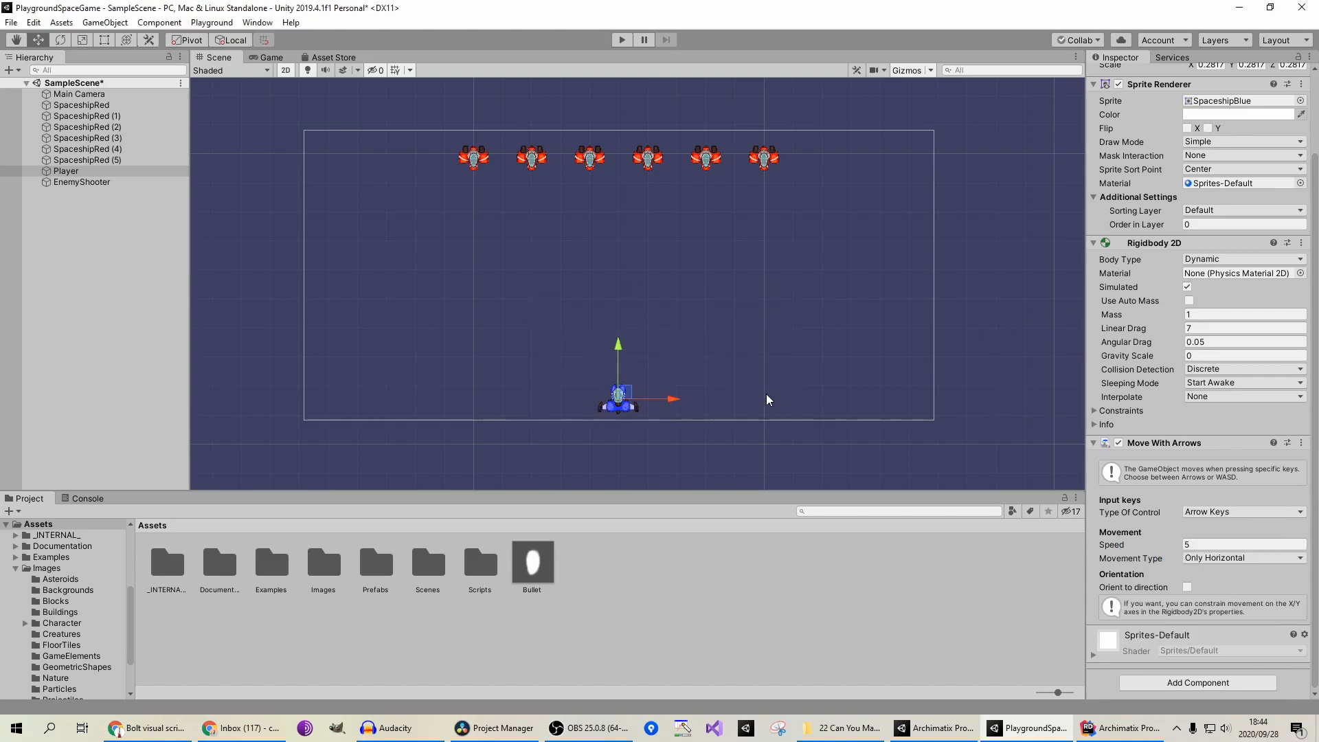
Step: Add a Box Collider 2D component to the Player object
{"action": "scroll", "coordinate": [924, 473], "scroll_direction": "down", "scroll_amount": 1}
{"action": "left_click", "coordinate": [1193, 682]}
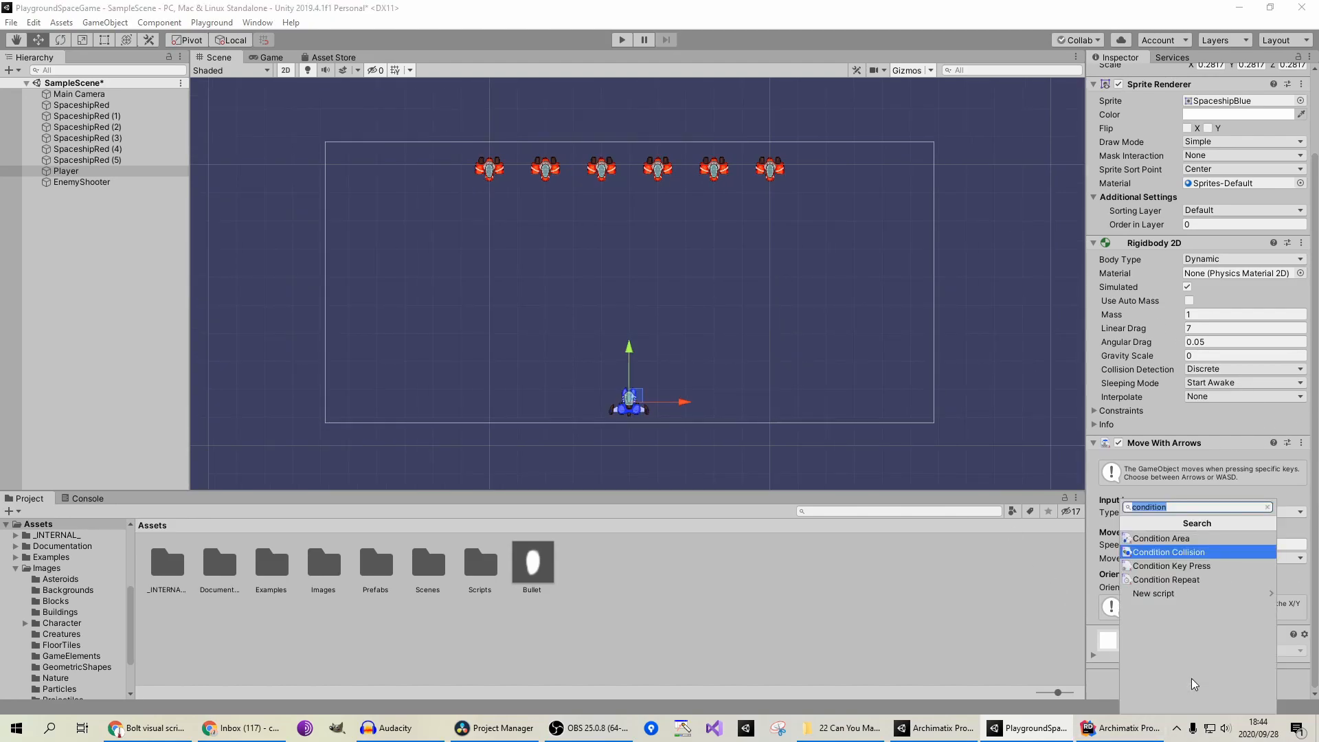
{"action": "type", "text": "collider2"}
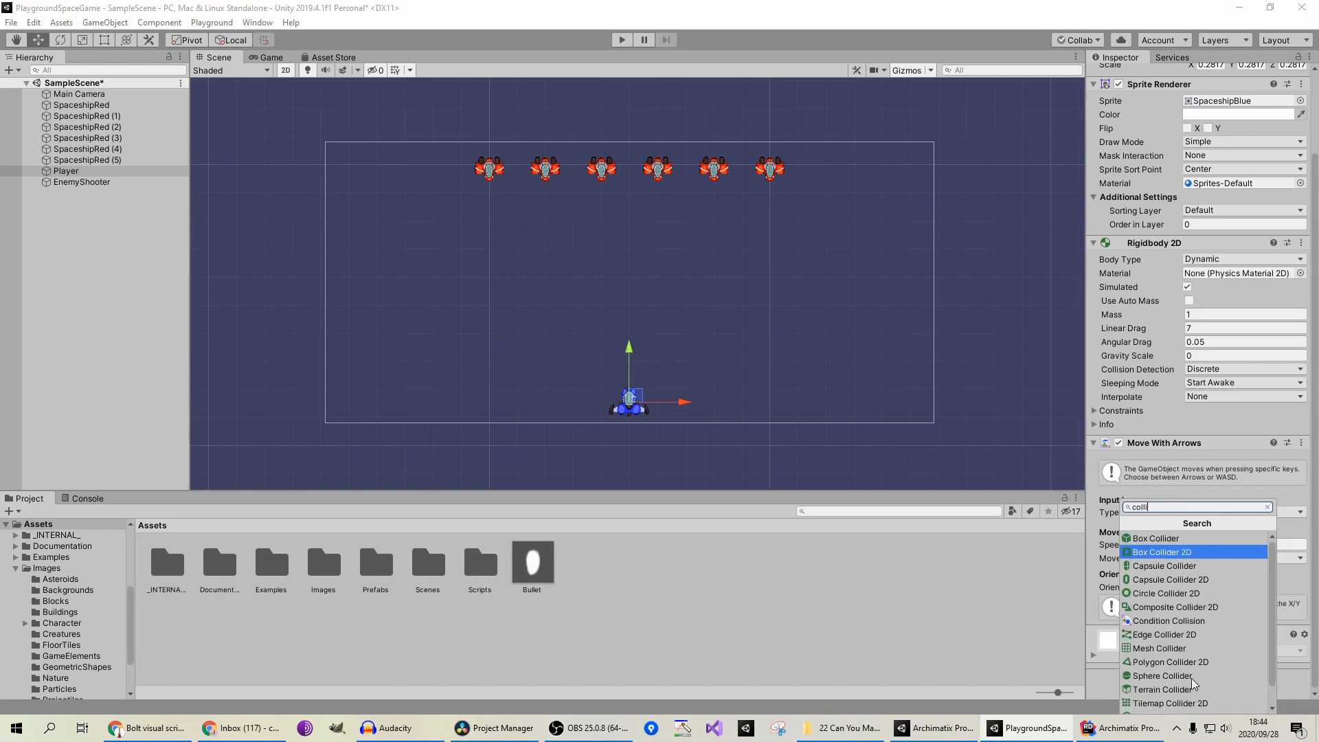
{"action": "key", "text": "Tab"}
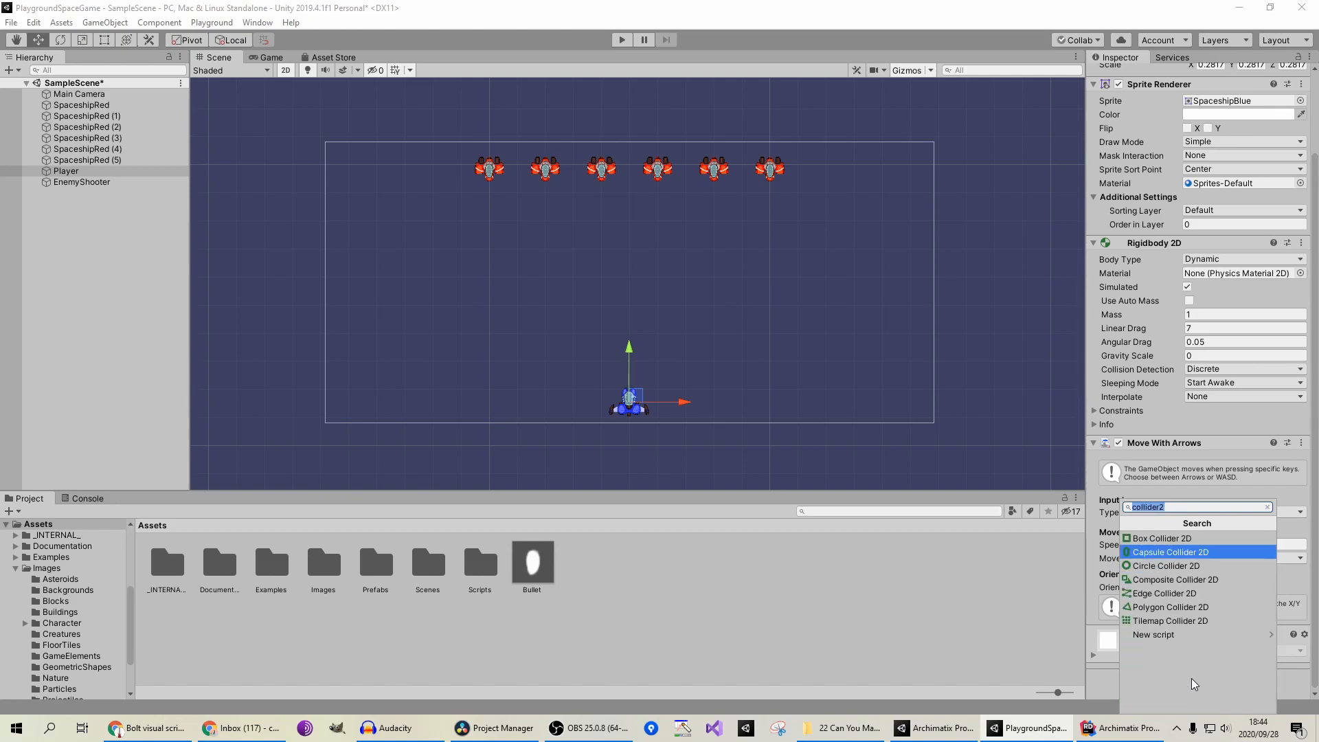
{"action": "key", "text": "Up"}
{"action": "key", "text": "Down"}
{"action": "key", "text": "Up"}
{"action": "key", "text": "Return"}
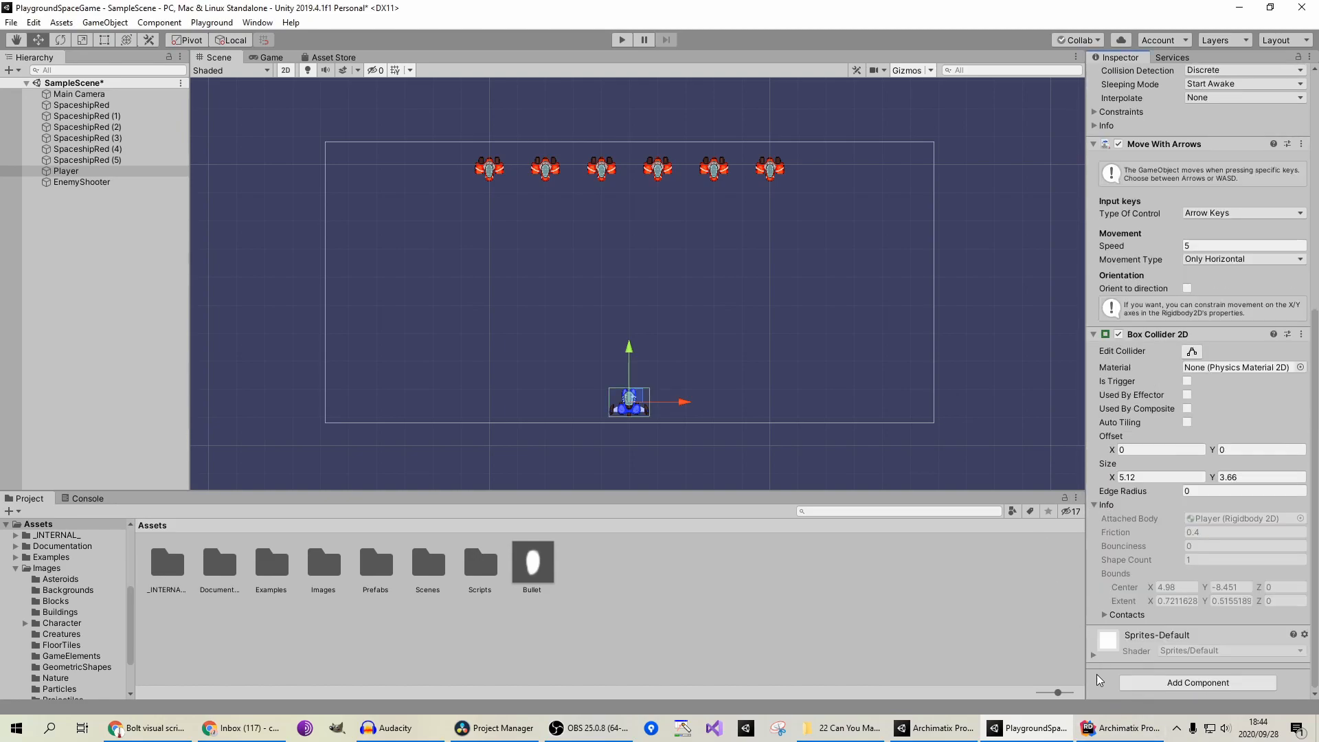
Step: Add a Condition Collision component to Player and filter it by the Bullet tag
{"action": "left_click", "coordinate": [1167, 683]}
{"action": "type", "text": "condi"}
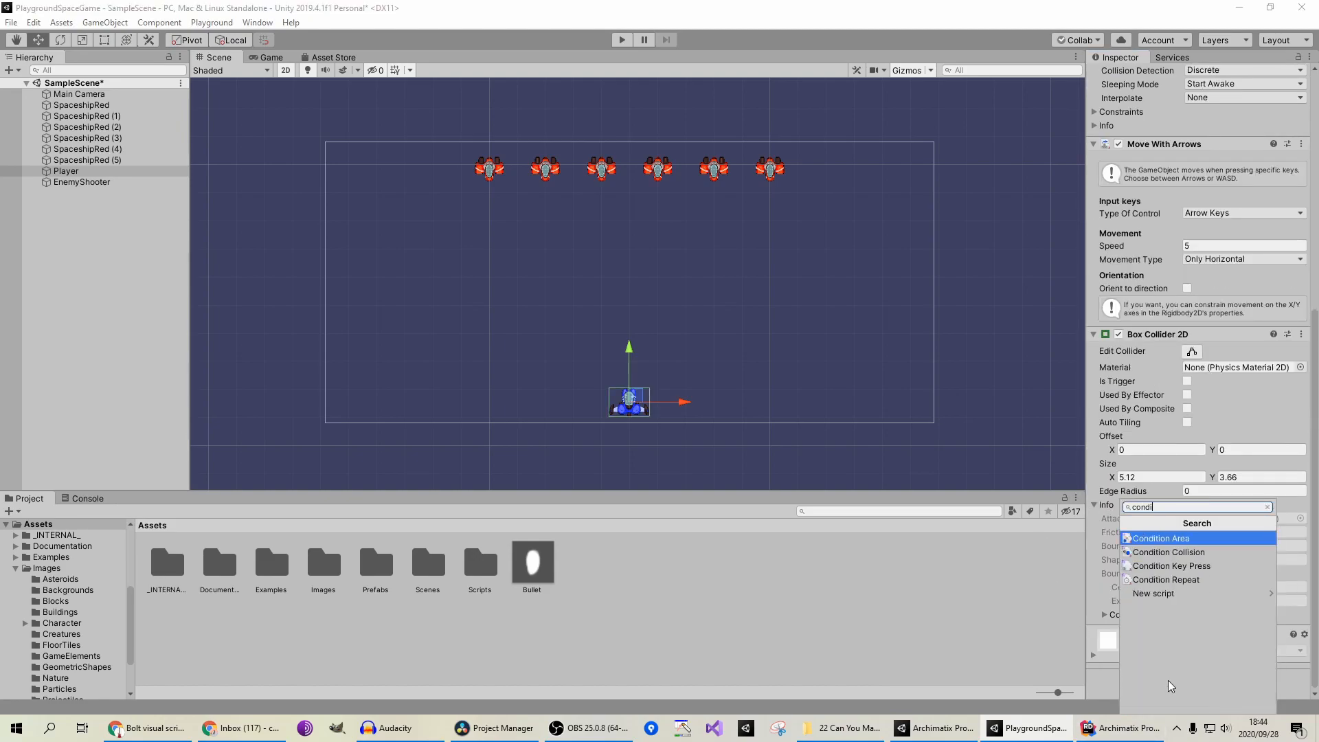
{"action": "key", "text": "Down"}
{"action": "key", "text": "Return"}
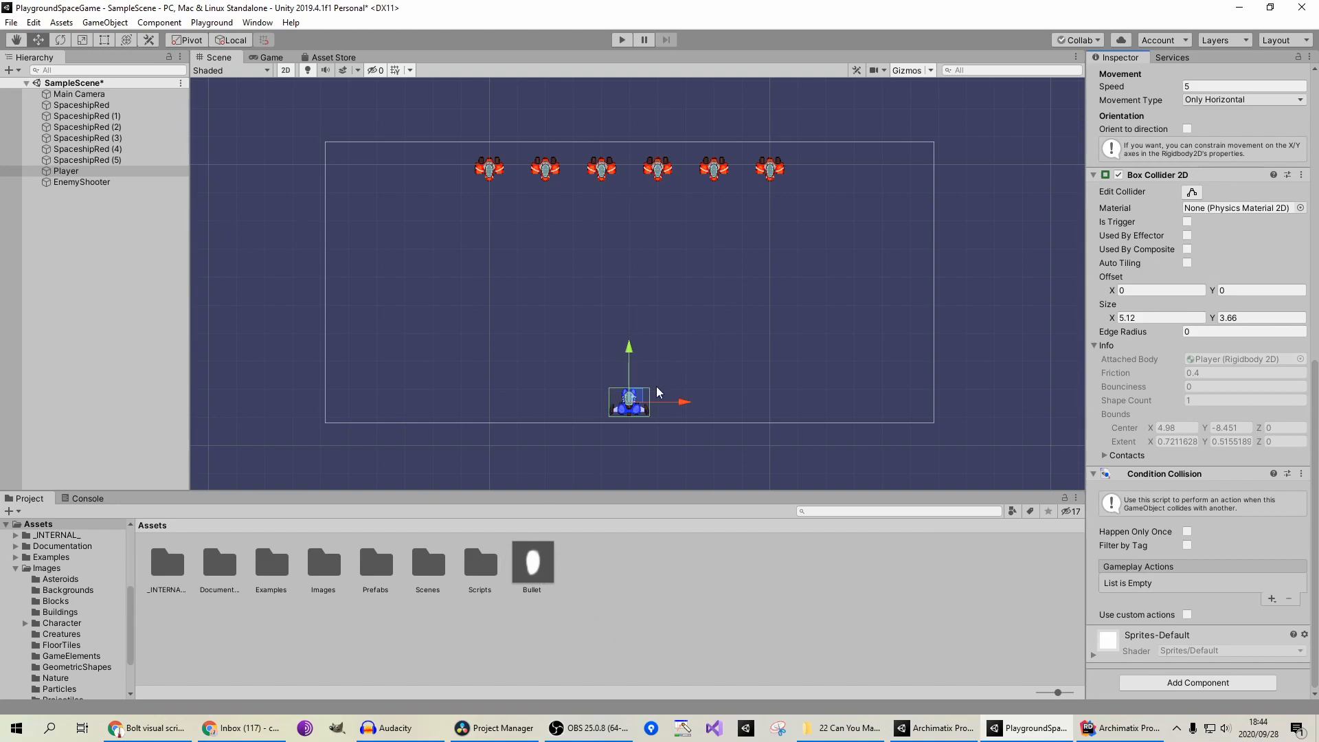
{"action": "left_click", "coordinate": [1187, 545]}
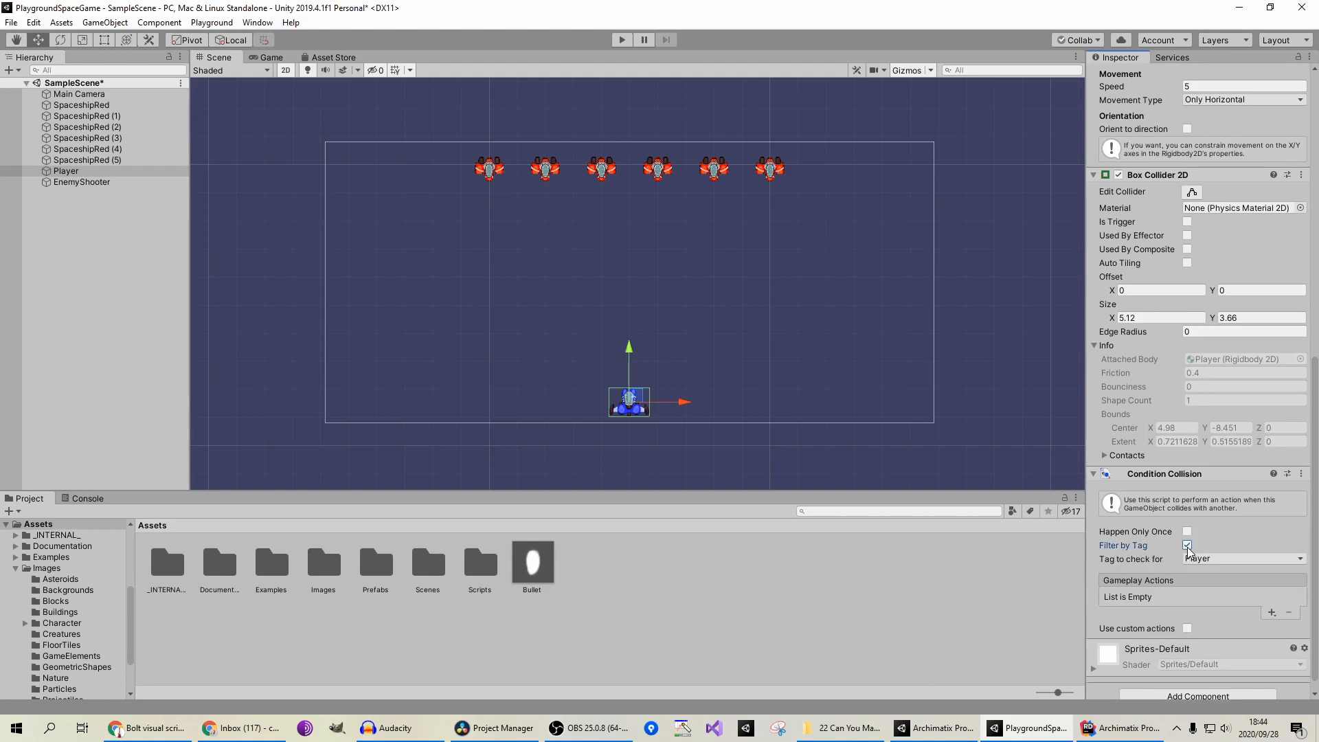
{"action": "left_click", "coordinate": [1230, 560]}
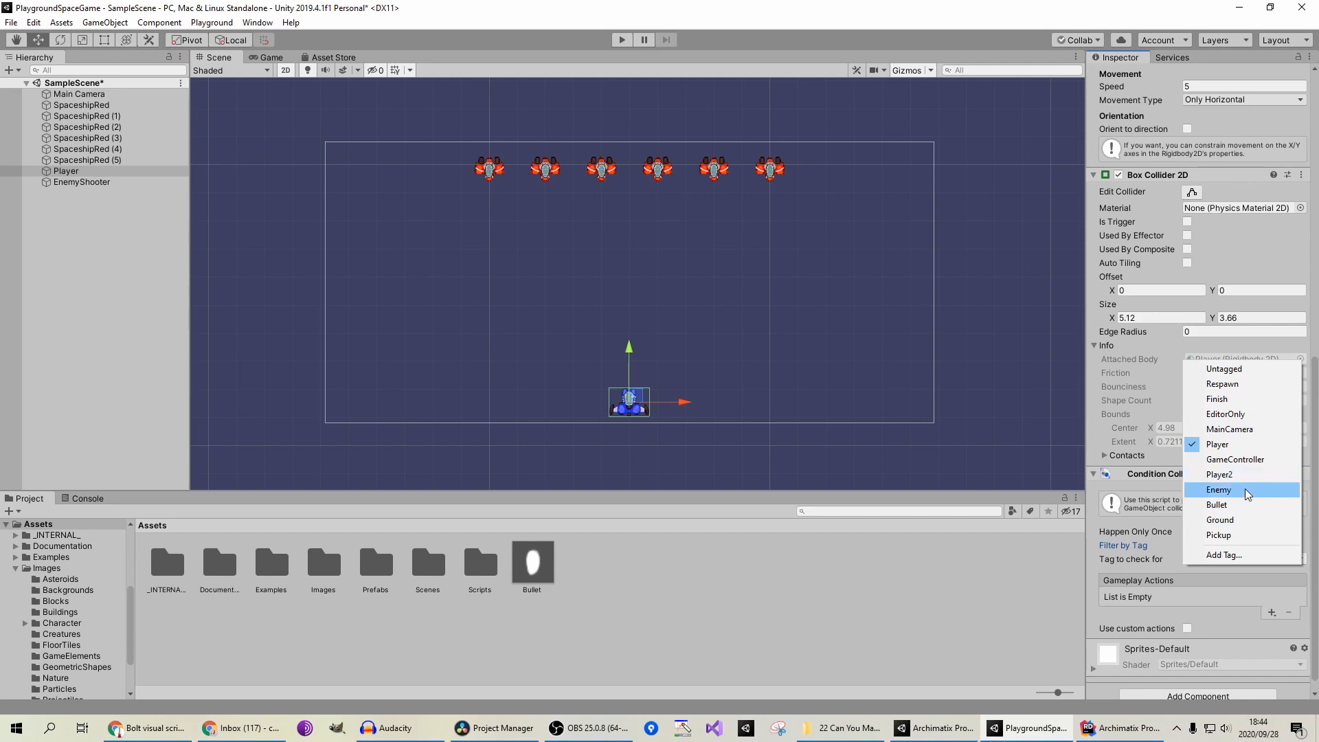
{"action": "left_click", "coordinate": [1241, 506]}
Step: Add a DestroyAction to Player's collision gameplay actions and set its target to This Object
{"action": "scroll", "coordinate": [1213, 517], "scroll_direction": "down", "scroll_amount": 1}
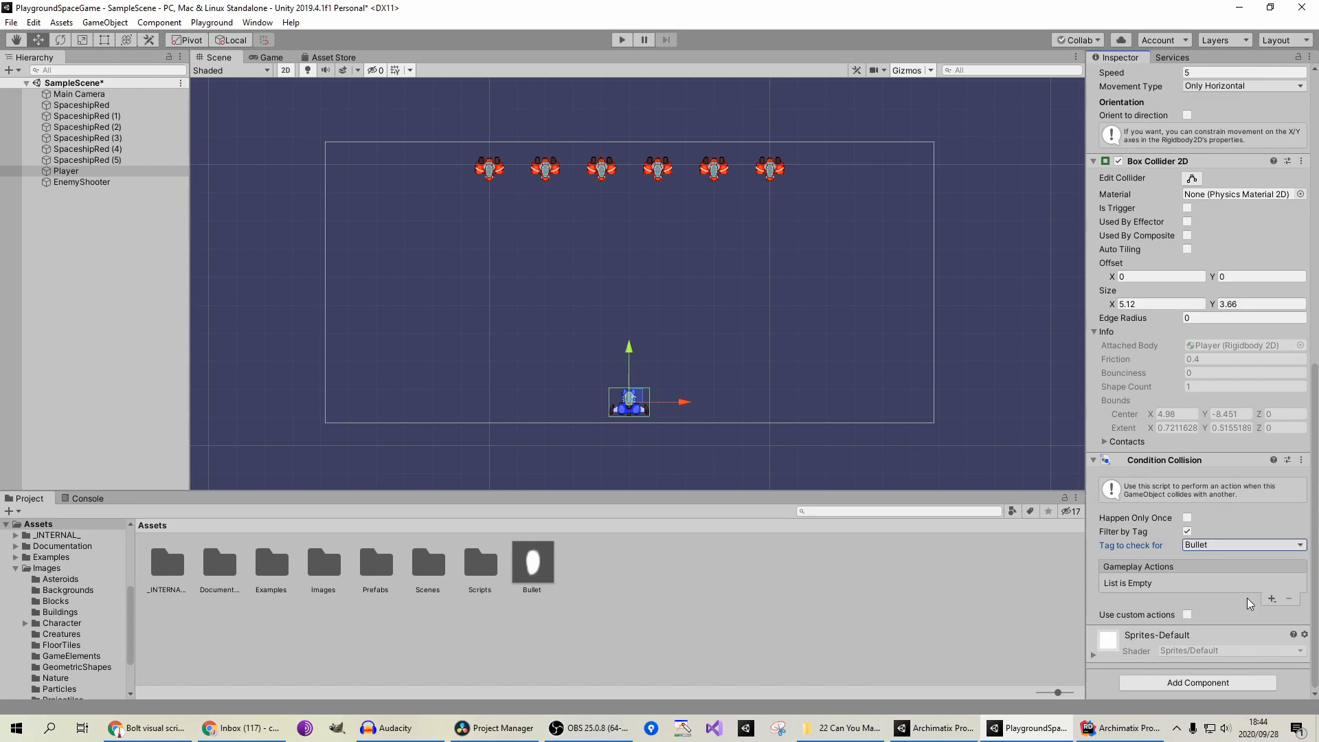
{"action": "left_click", "coordinate": [1273, 598]}
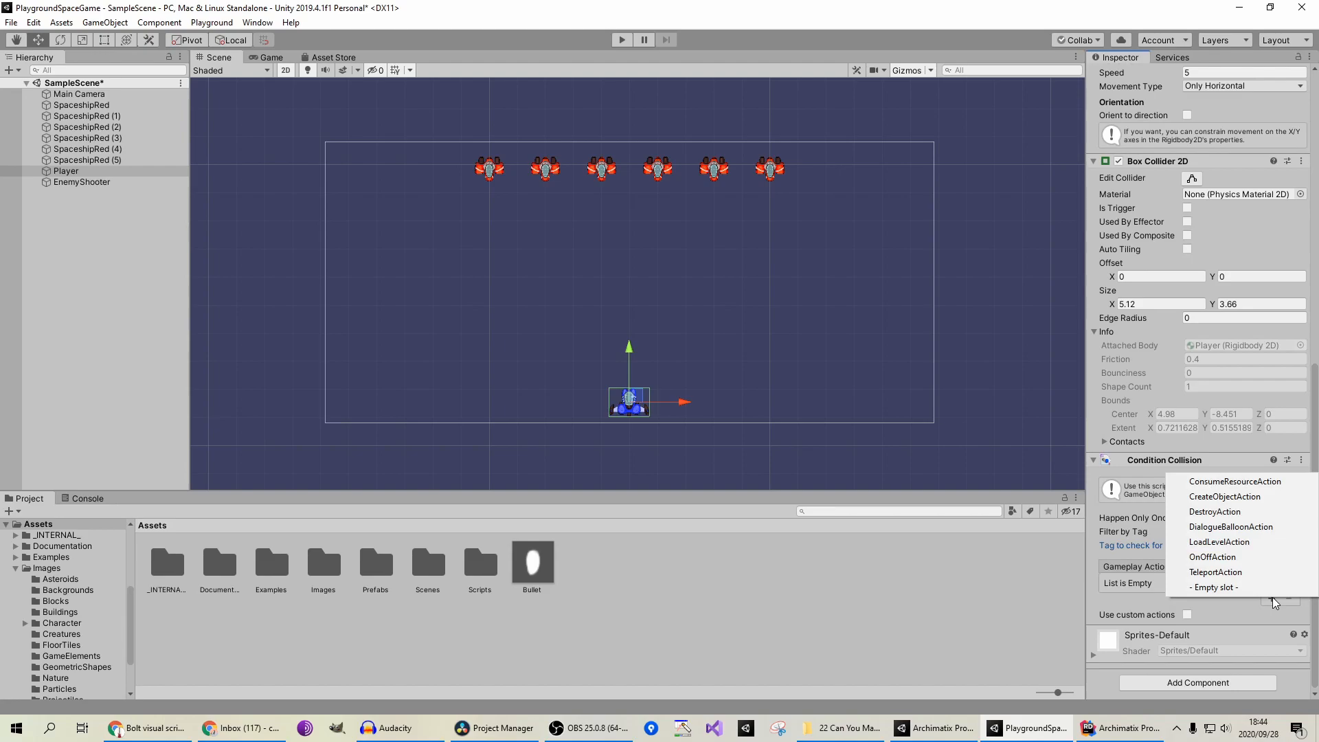
{"action": "left_click", "coordinate": [1228, 511]}
{"action": "scroll", "coordinate": [1267, 453], "scroll_direction": "down", "scroll_amount": 3}
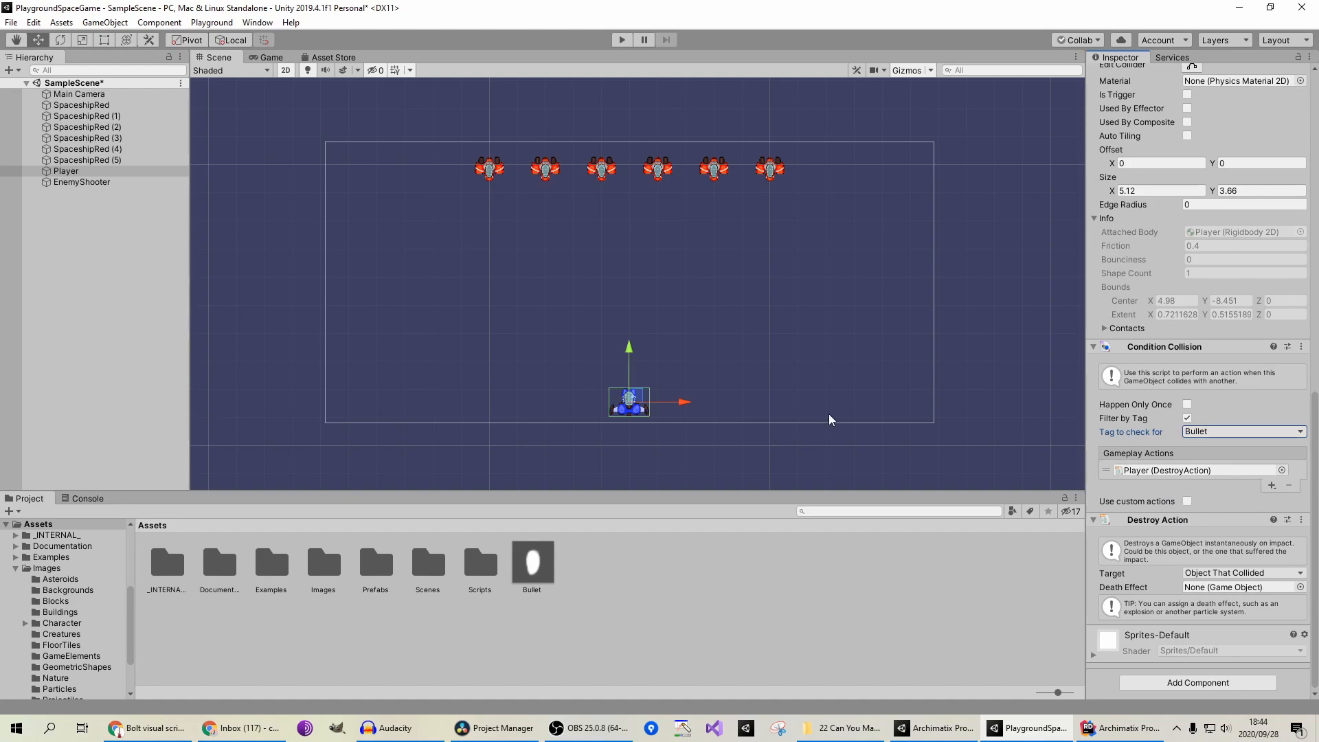
{"action": "left_click", "coordinate": [68, 171]}
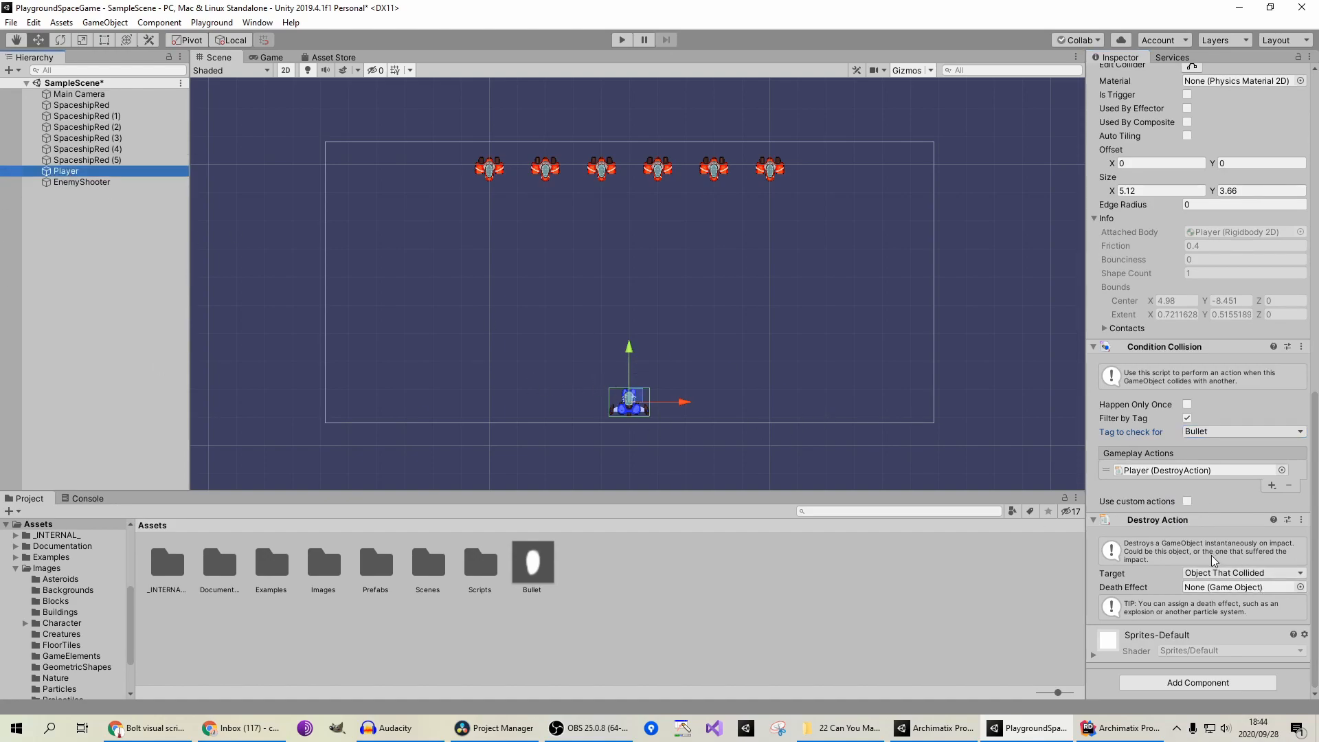
{"action": "left_click", "coordinate": [1254, 573]}
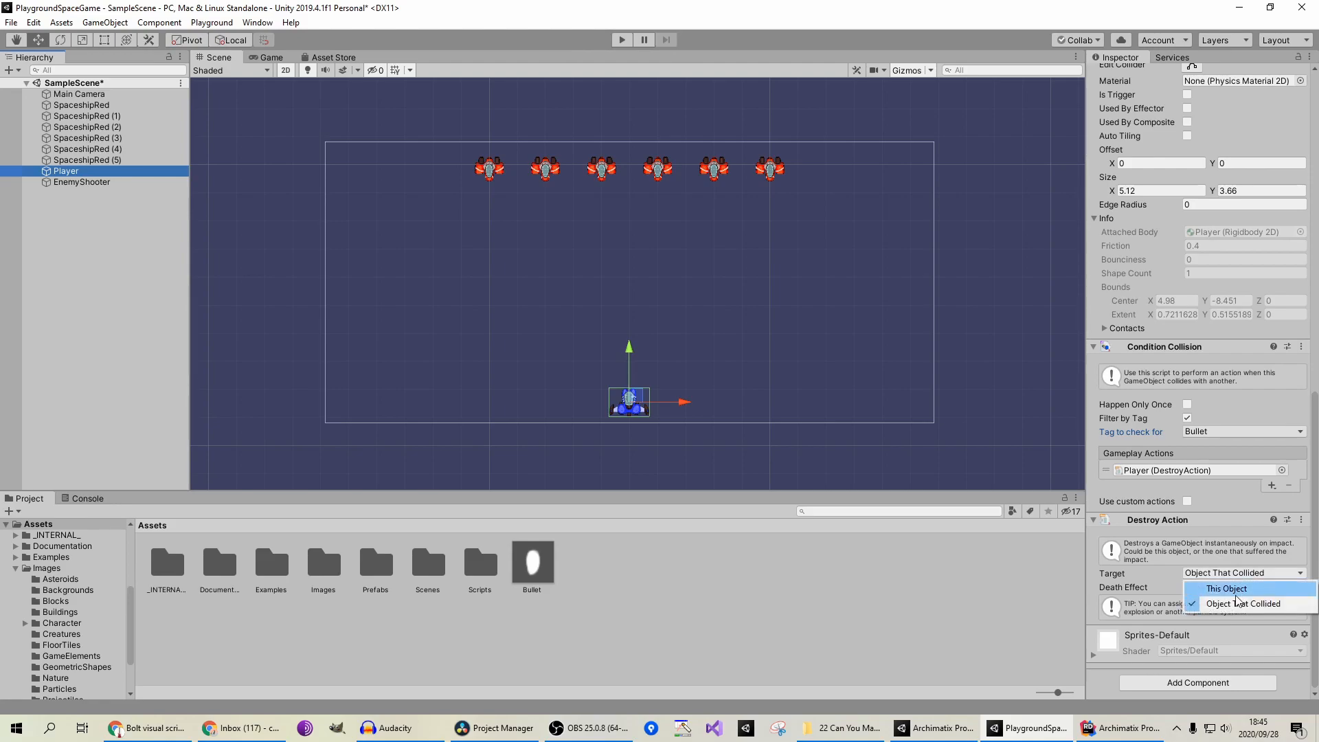
{"action": "left_click", "coordinate": [1237, 594]}
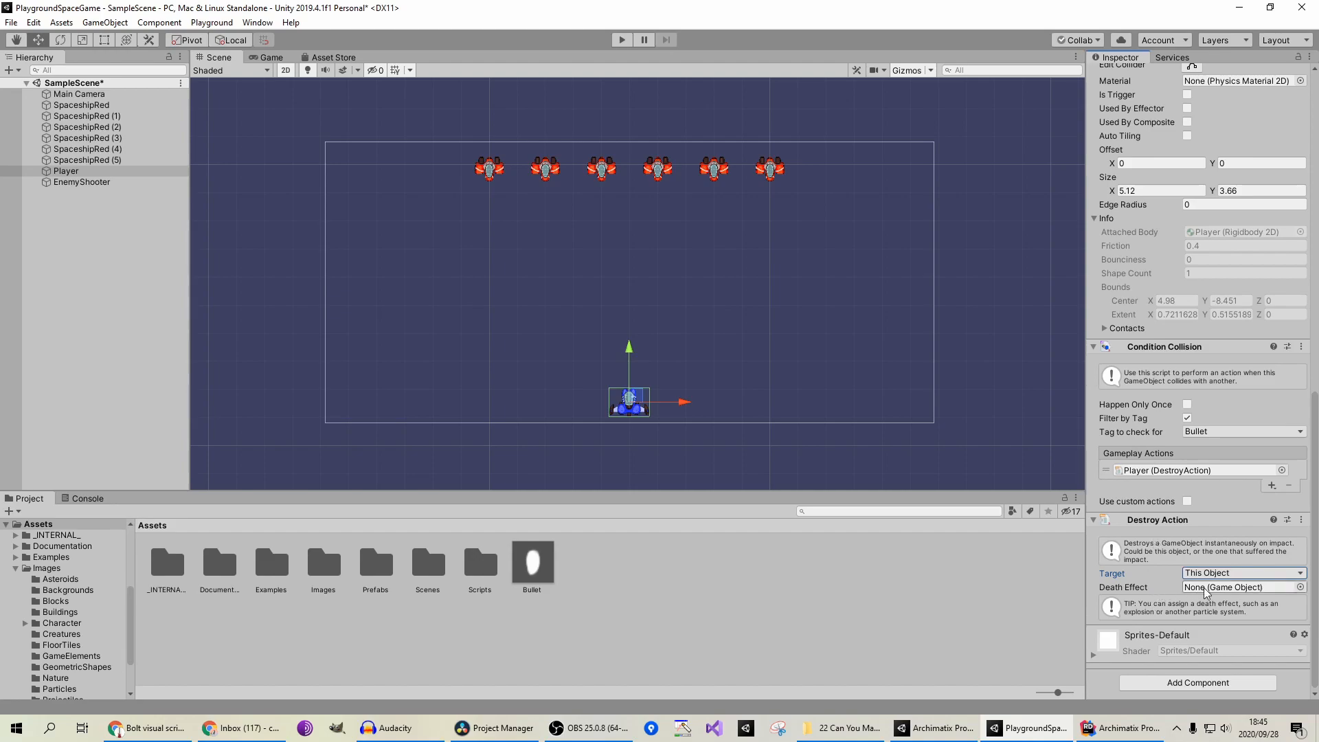
Step: Set the Death Effect of Player's Destroy Action to the P_Explosion prefab
{"action": "left_click", "coordinate": [1300, 587]}
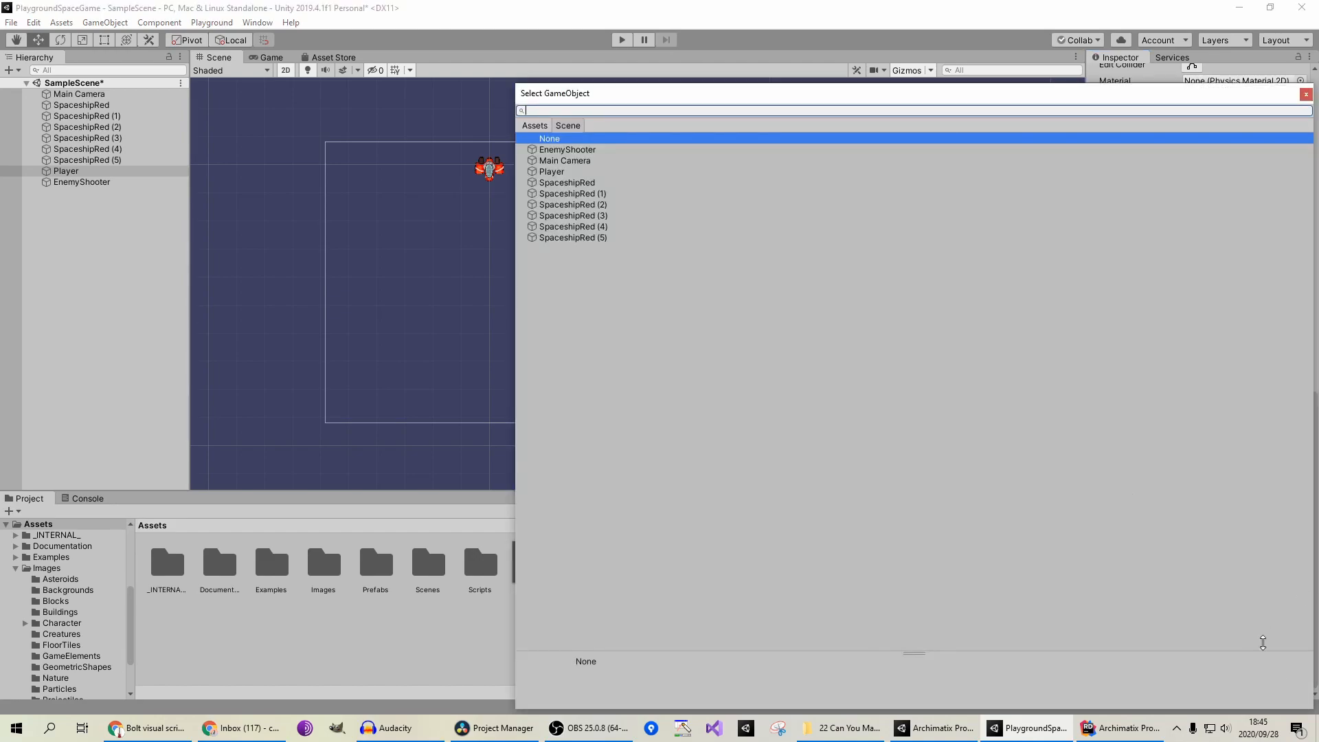
{"action": "left_click", "coordinate": [531, 125]}
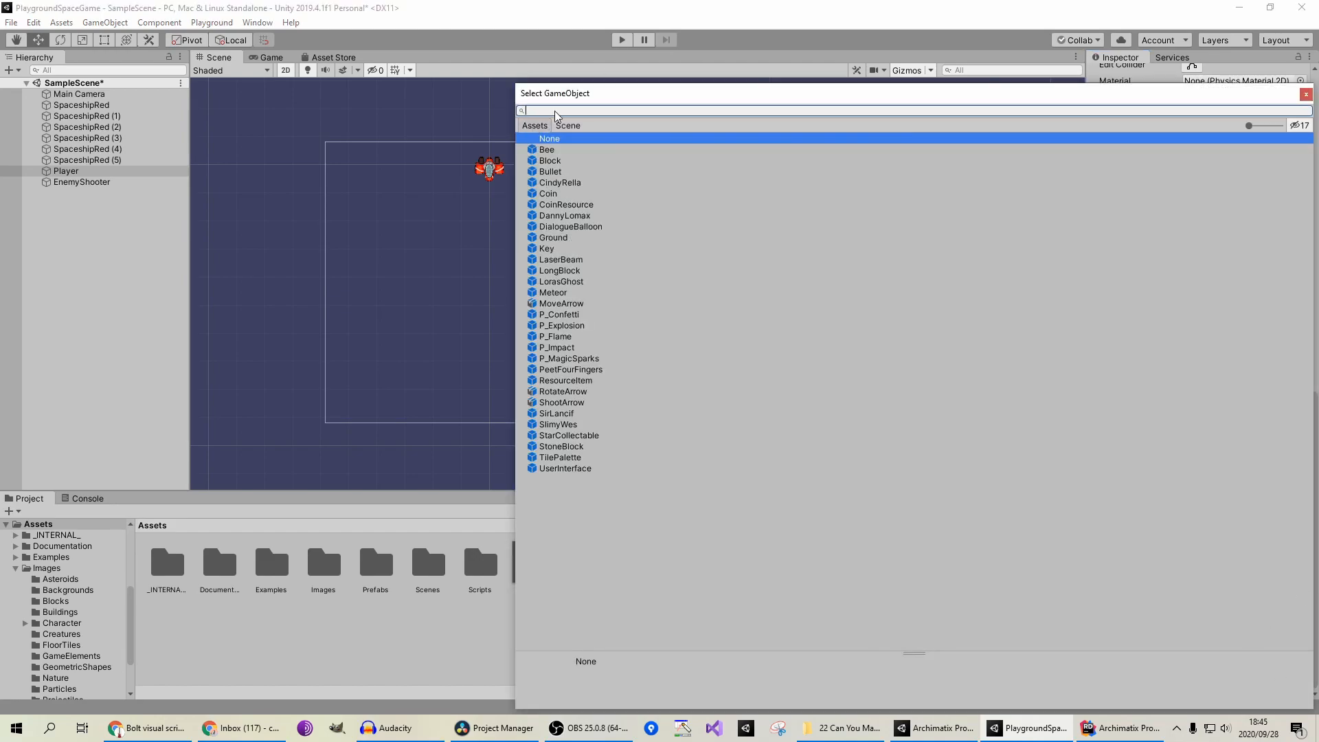
{"action": "type", "text": "p_"}
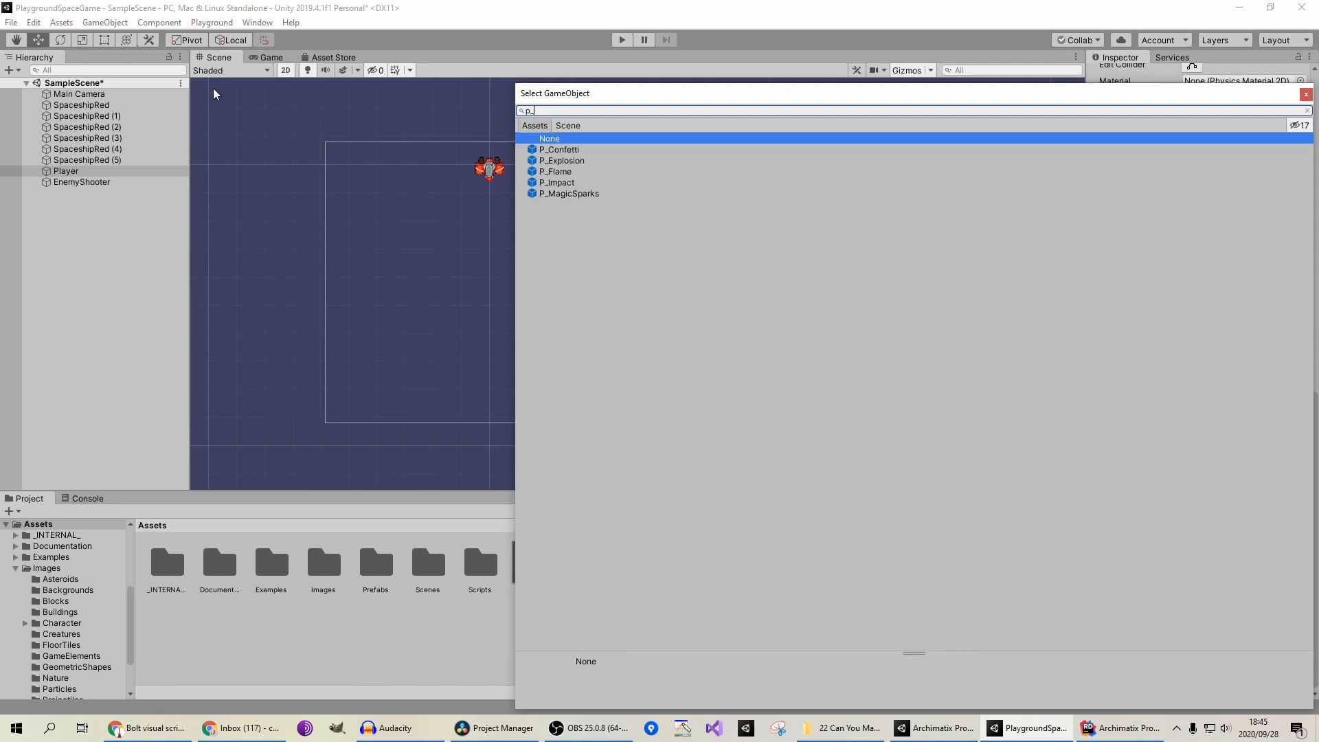
{"action": "double_click", "coordinate": [584, 162]}
{"action": "scroll", "coordinate": [513, 278], "scroll_direction": "down", "scroll_amount": 1}
{"action": "scroll", "coordinate": [1068, 483], "scroll_direction": "down", "scroll_amount": 1}
Step: Play-test the bullet collision while moving the player ship left and right, and stop the test
{"action": "left_click", "coordinate": [621, 42]}
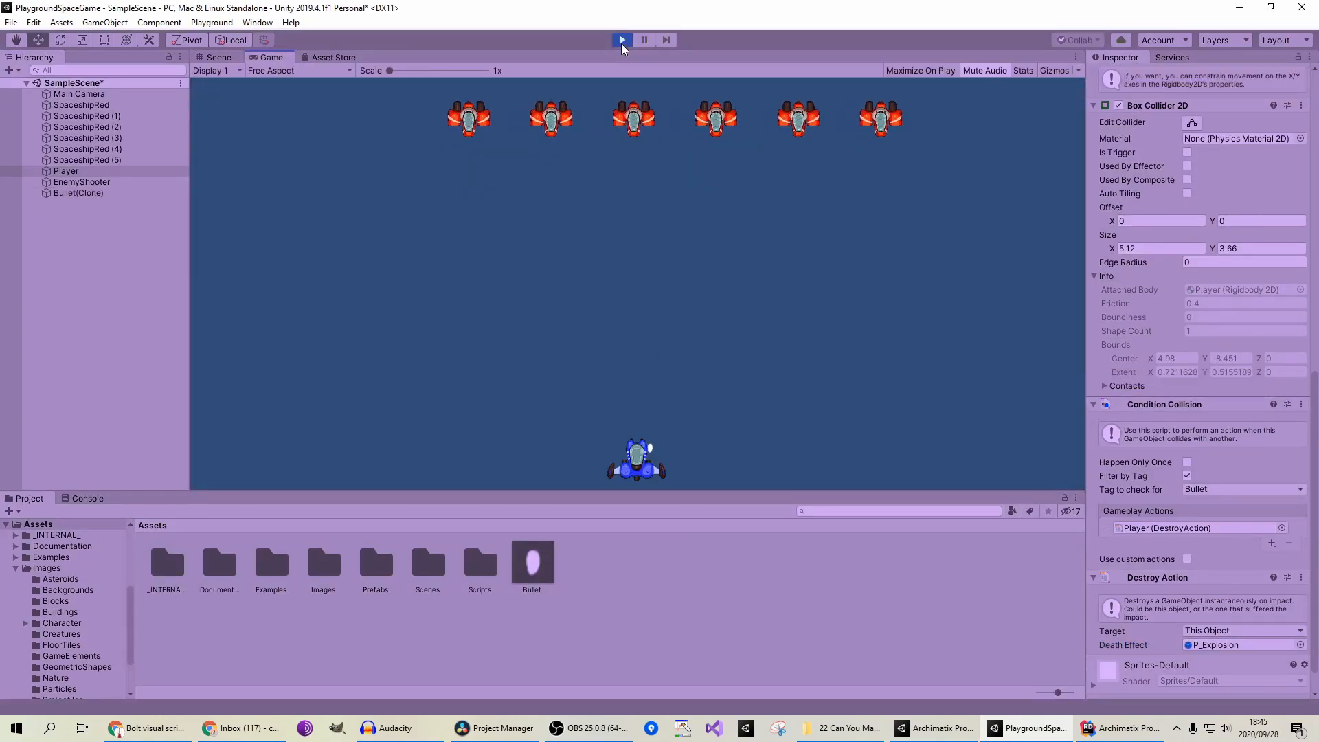
{"action": "key", "text": "Left"}
{"action": "key", "text": "Right"}
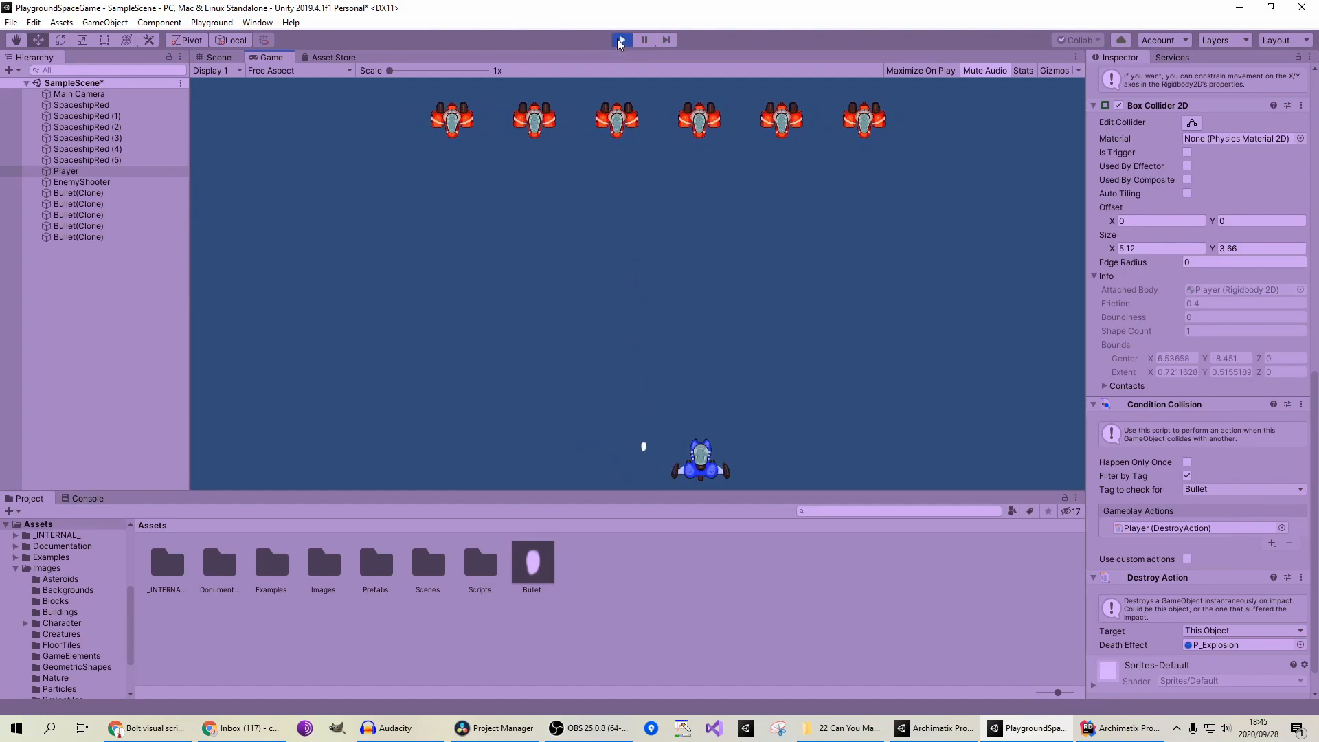
{"action": "left_click", "coordinate": [621, 41]}
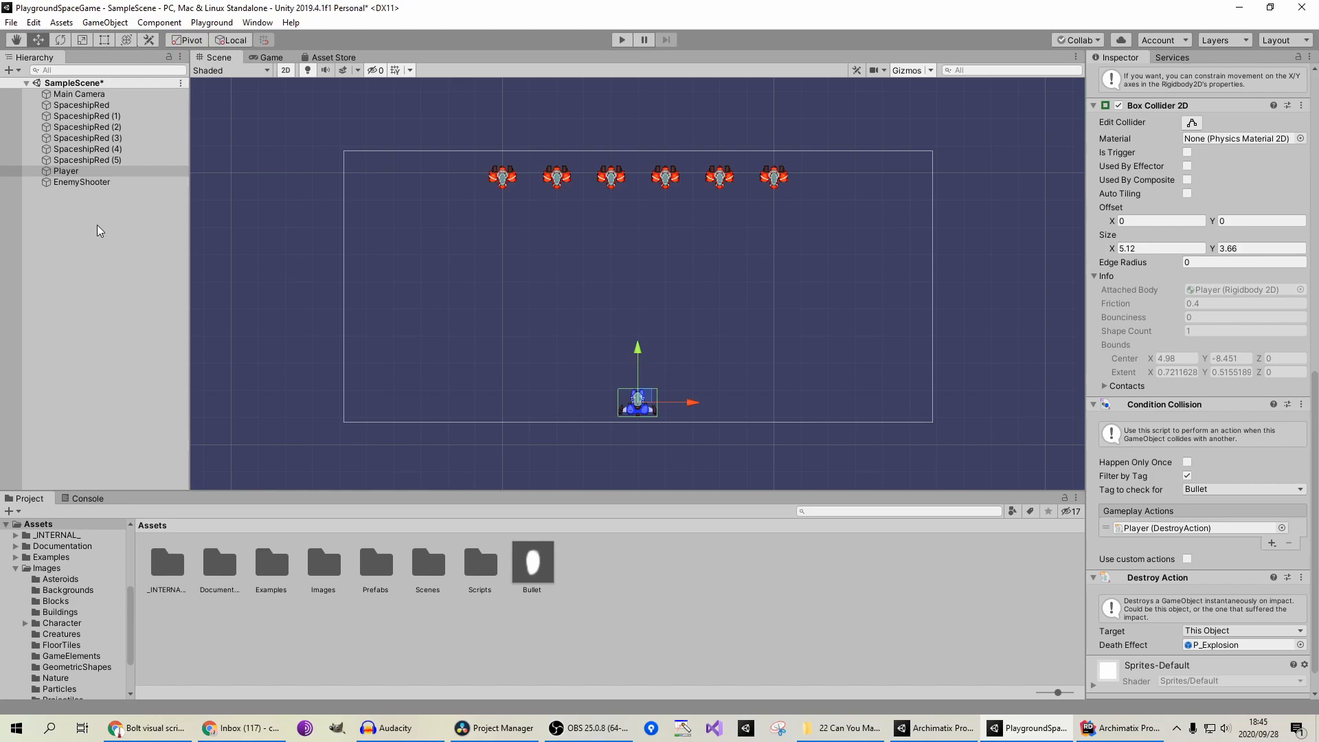
Step: Check the components of EnemyShooter, the Bullet prefab and Player, including Player's Condition Collision and Destroy Action settings
{"action": "left_click", "coordinate": [118, 182]}
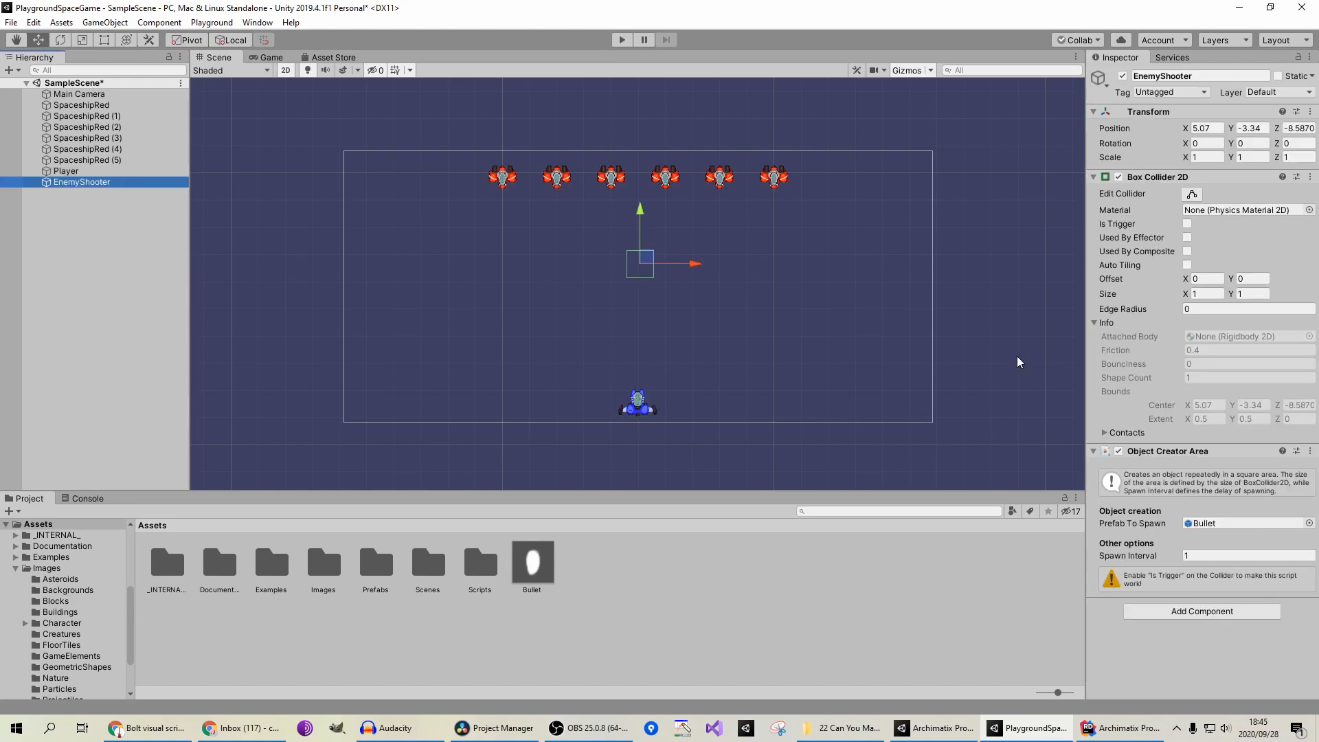
{"action": "double_click", "coordinate": [525, 557]}
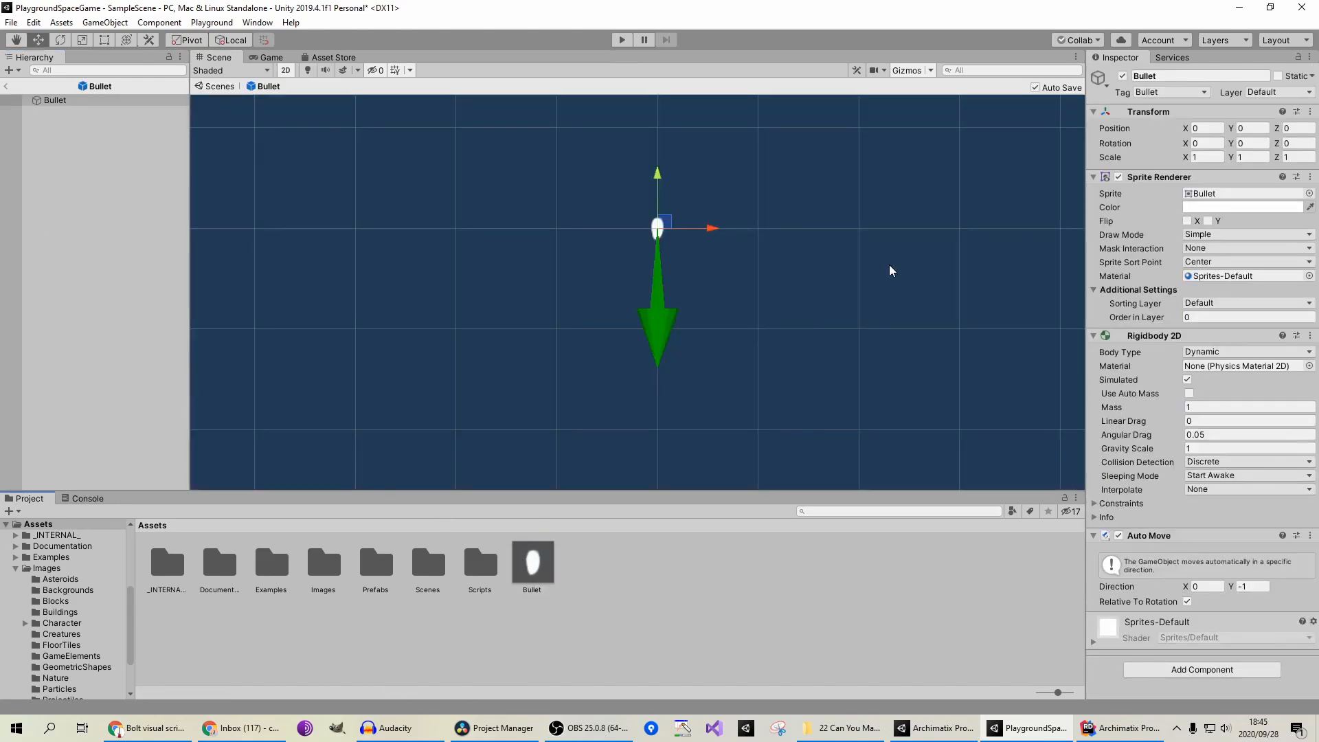
{"action": "left_click", "coordinate": [6, 97]}
{"action": "left_click", "coordinate": [5, 86]}
{"action": "left_click", "coordinate": [645, 383]}
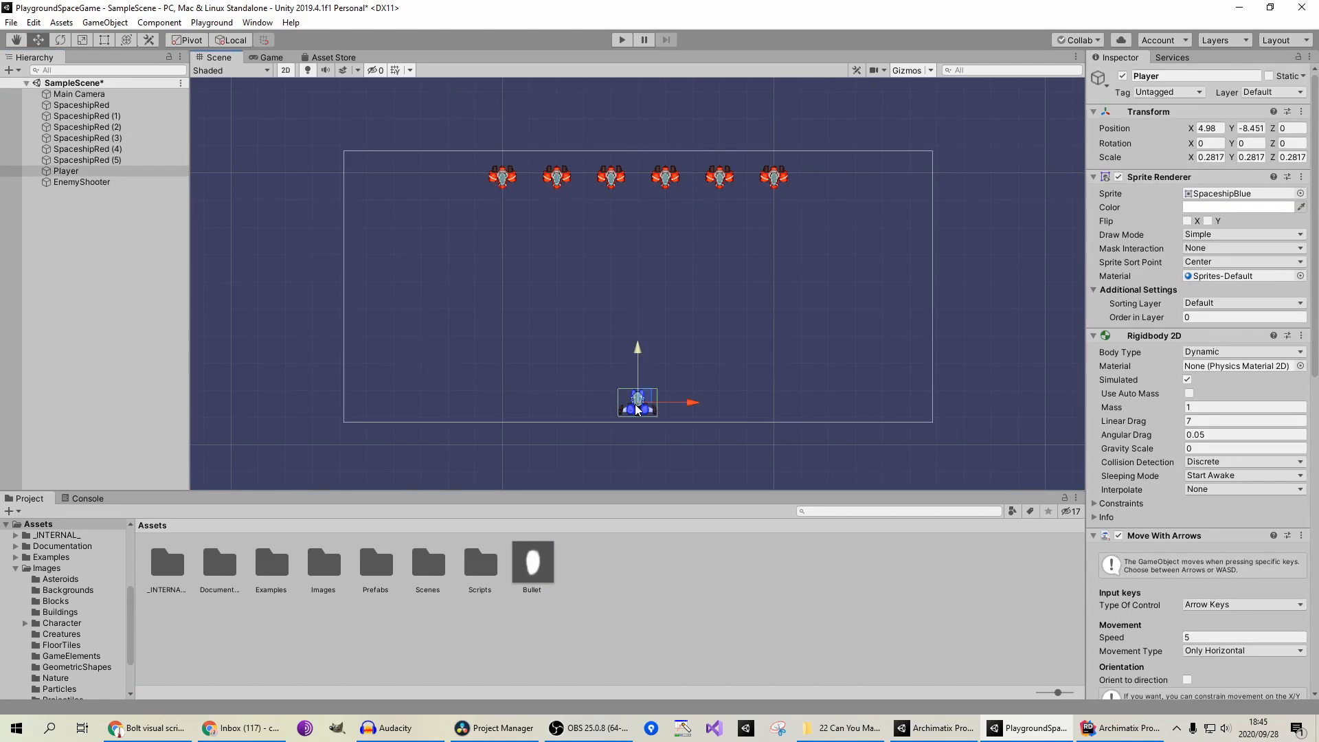
{"action": "left_click", "coordinate": [120, 169]}
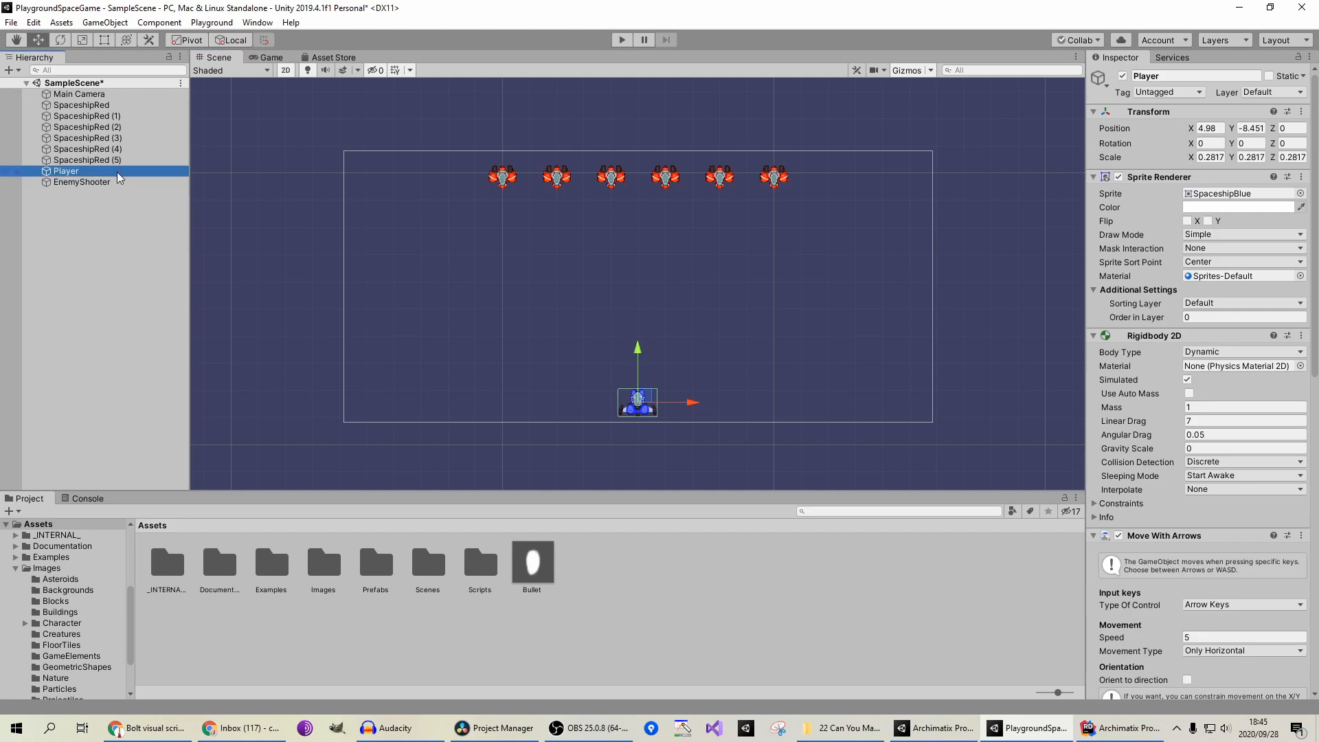
{"action": "scroll", "coordinate": [1140, 460], "scroll_direction": "down", "scroll_amount": 10}
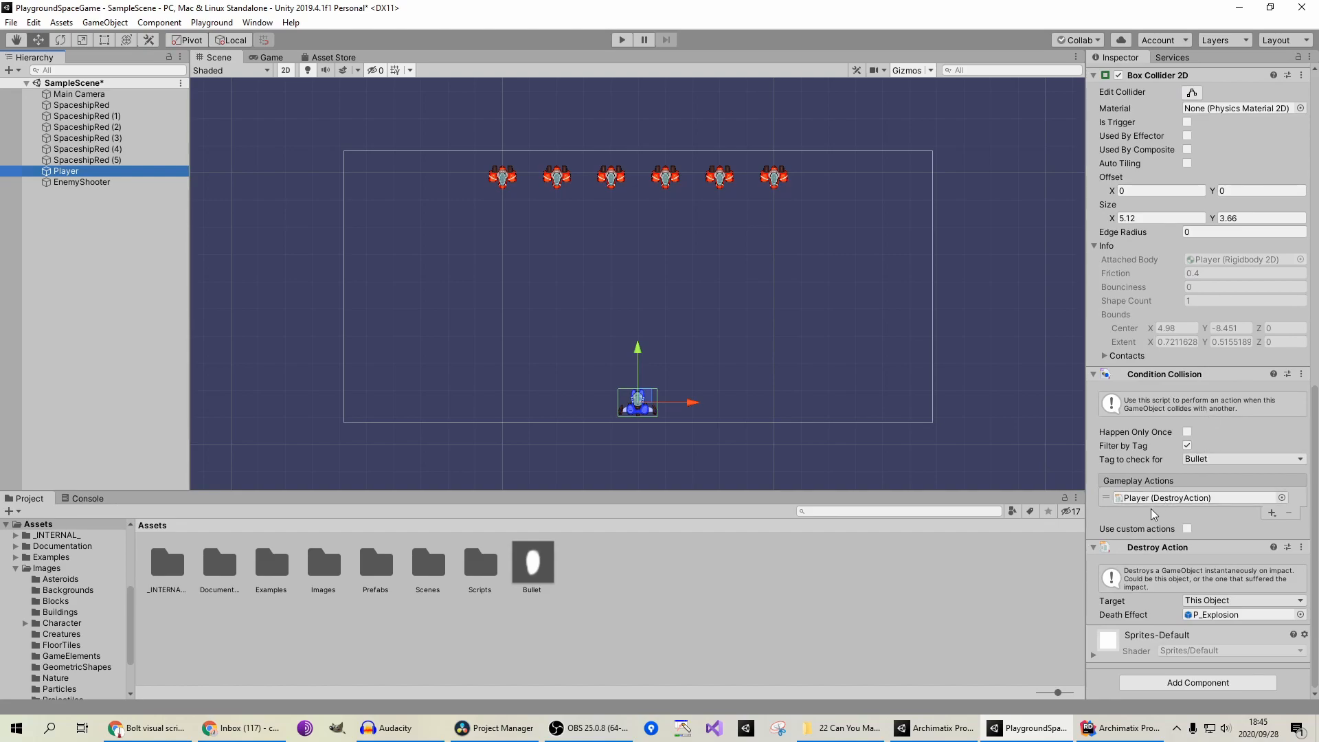
{"action": "left_click", "coordinate": [1173, 500]}
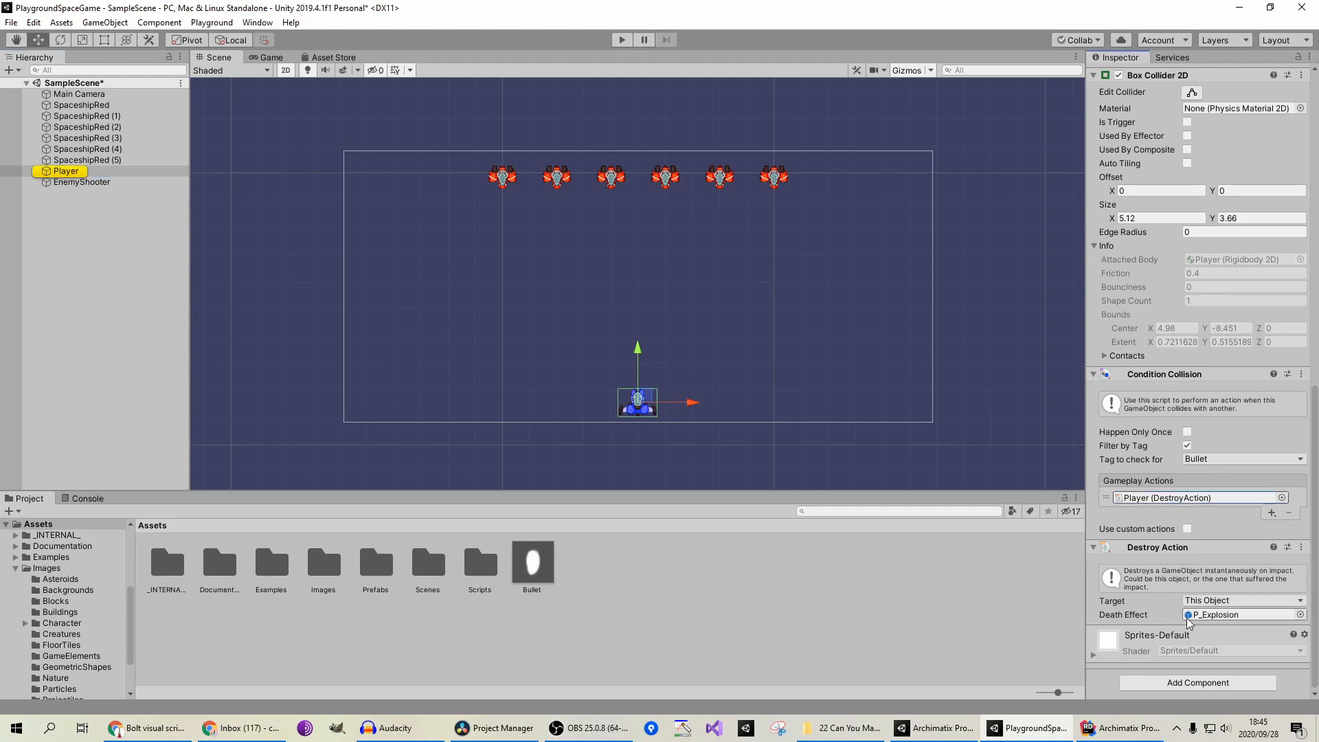
Step: Set the tag of the Player object to Player
{"action": "scroll", "coordinate": [1196, 335], "scroll_direction": "up", "scroll_amount": 10}
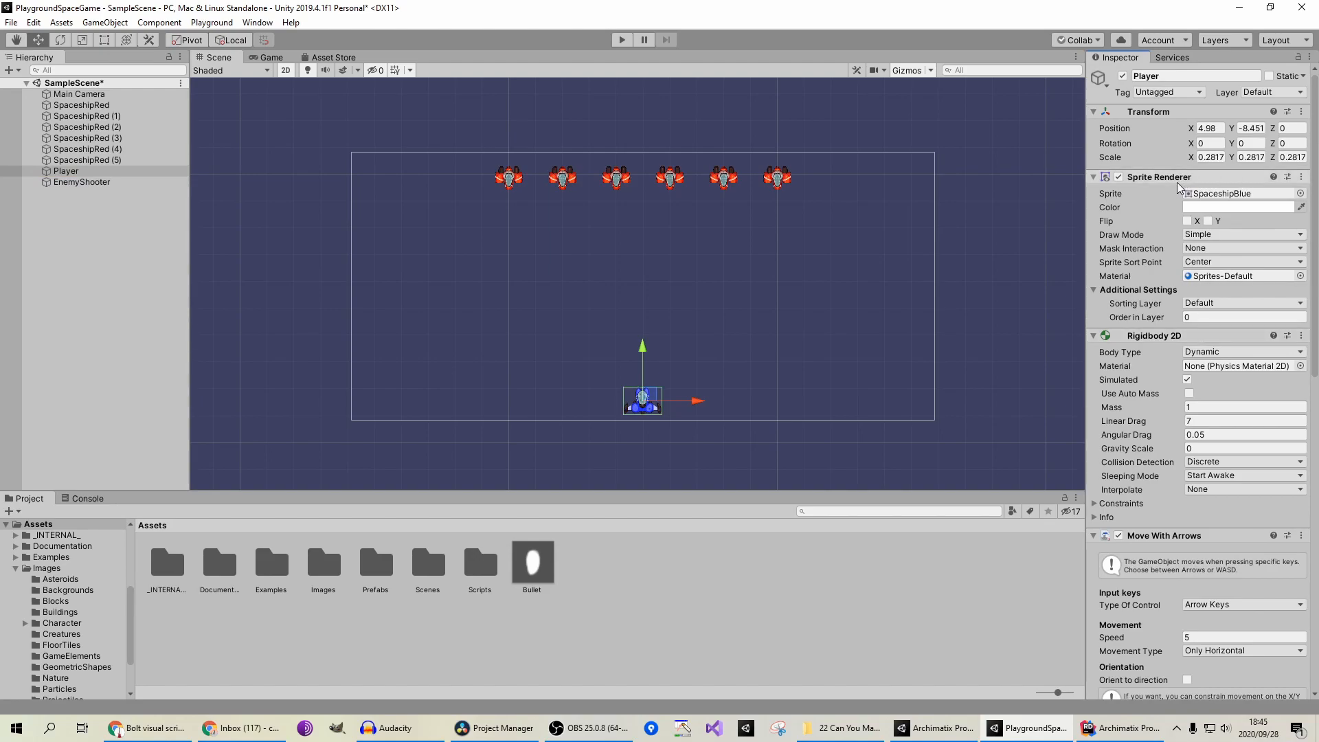
{"action": "left_click", "coordinate": [1167, 92]}
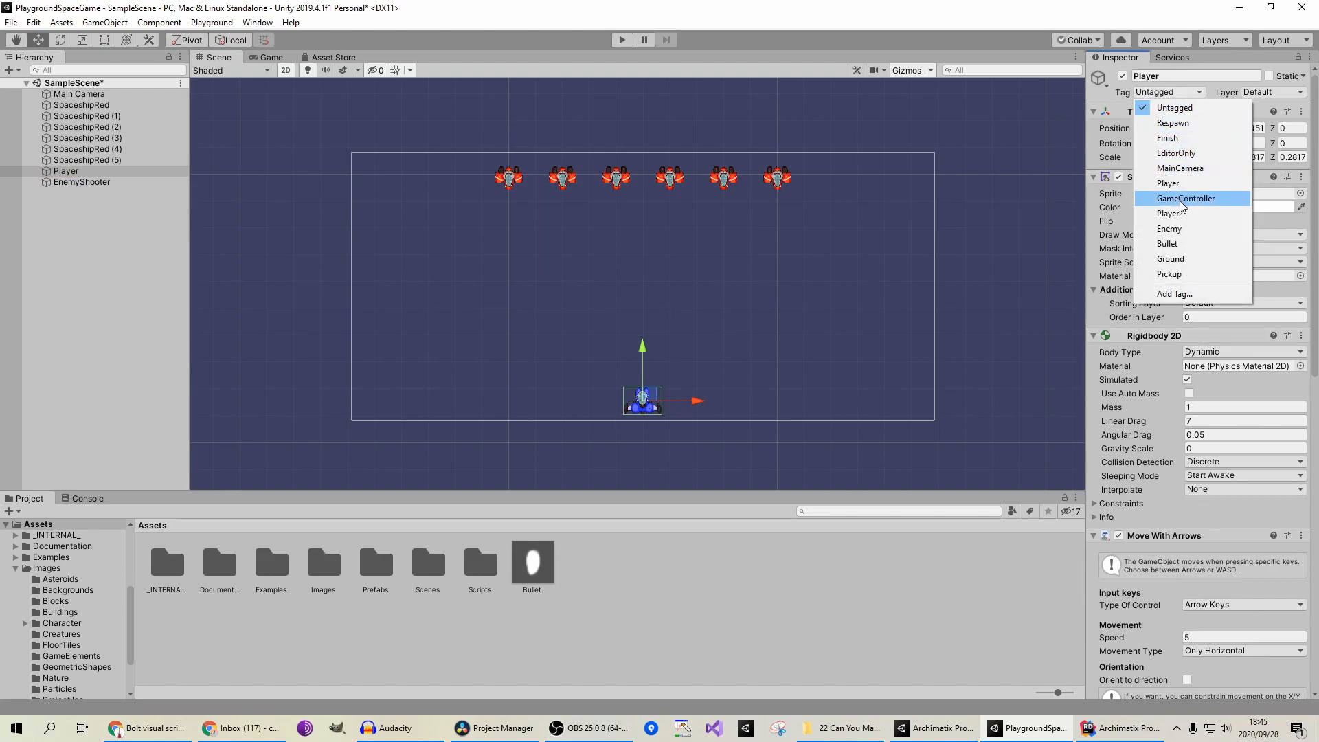
{"action": "left_click", "coordinate": [1168, 182]}
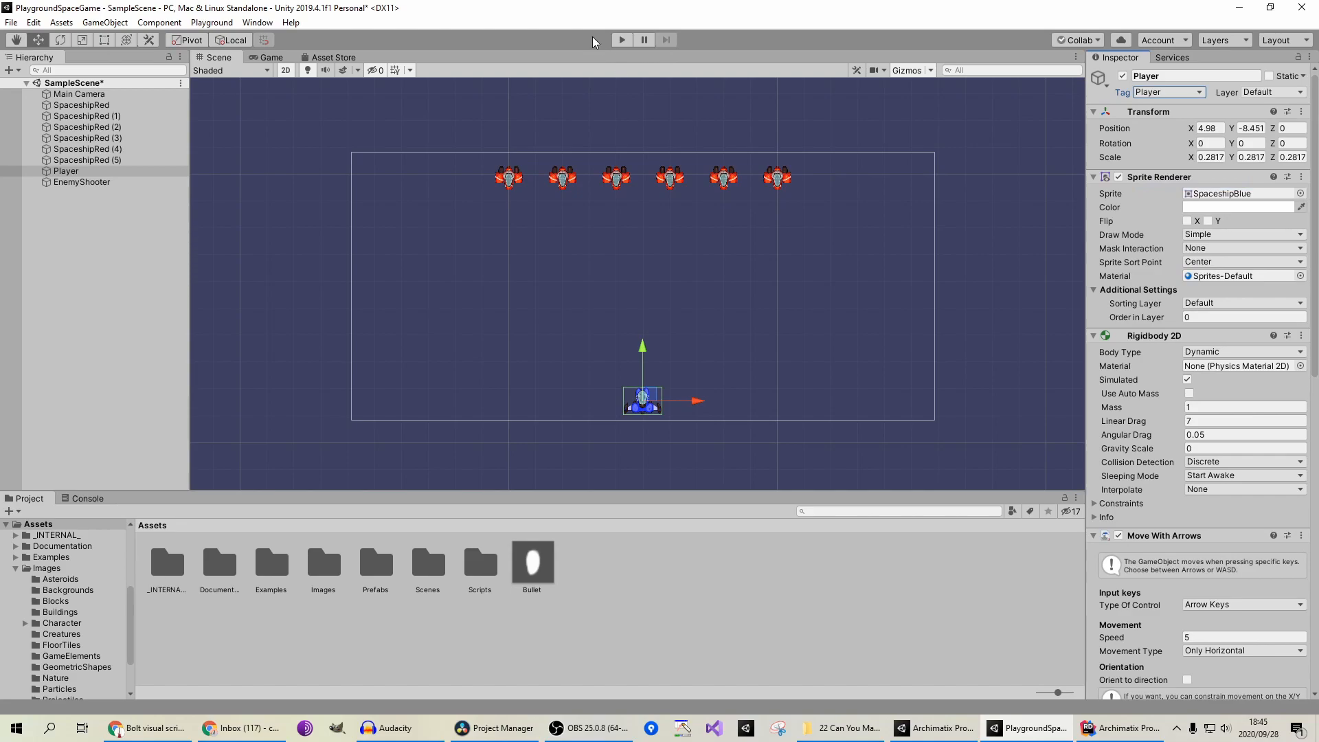
Step: Play-test the bullet hits while moving the player ship left, and stop the test
{"action": "left_click", "coordinate": [621, 40]}
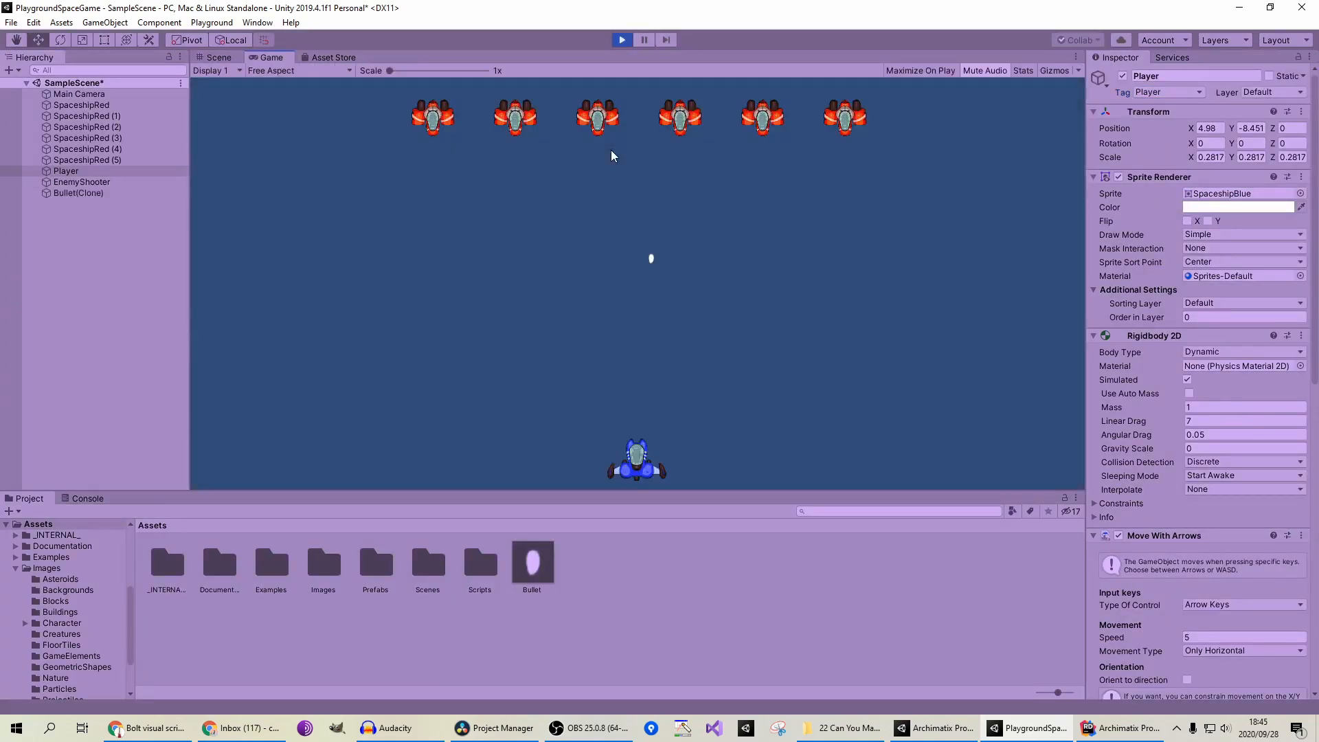
{"action": "key", "text": "Left"}
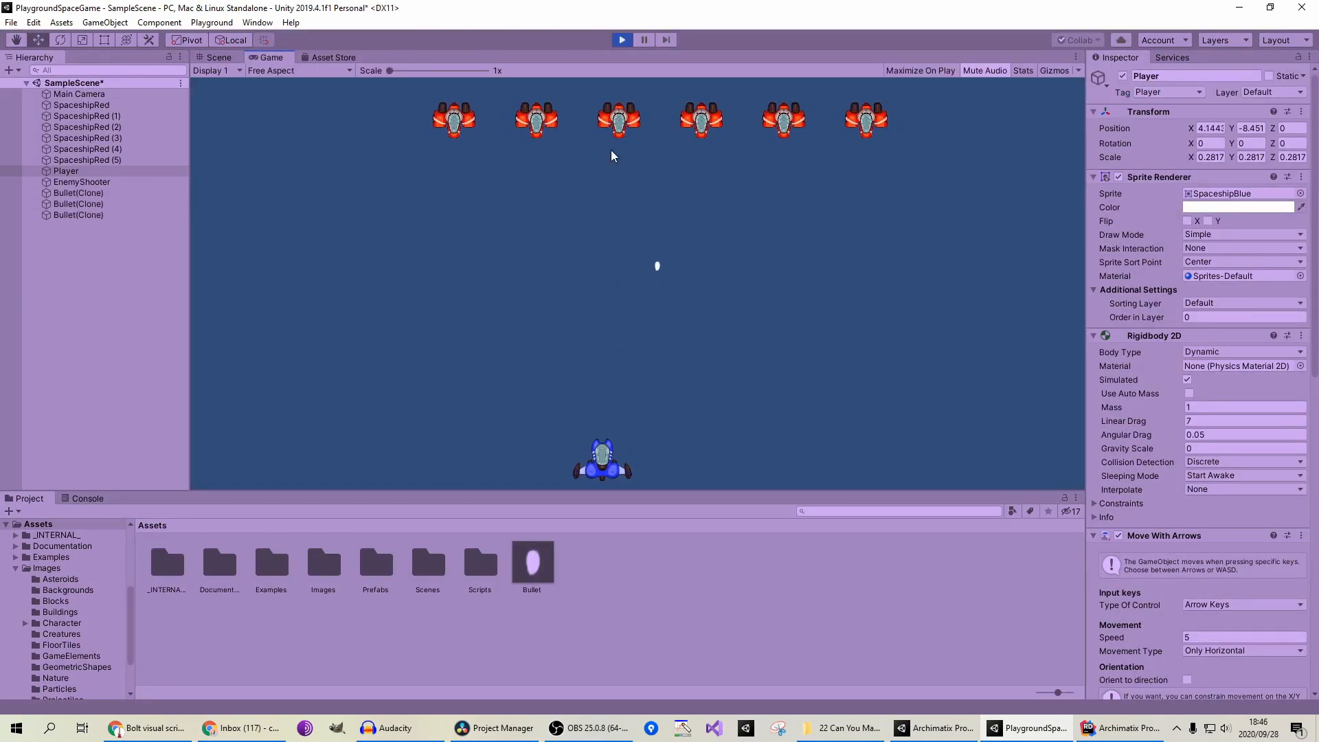
{"action": "left_click", "coordinate": [623, 40]}
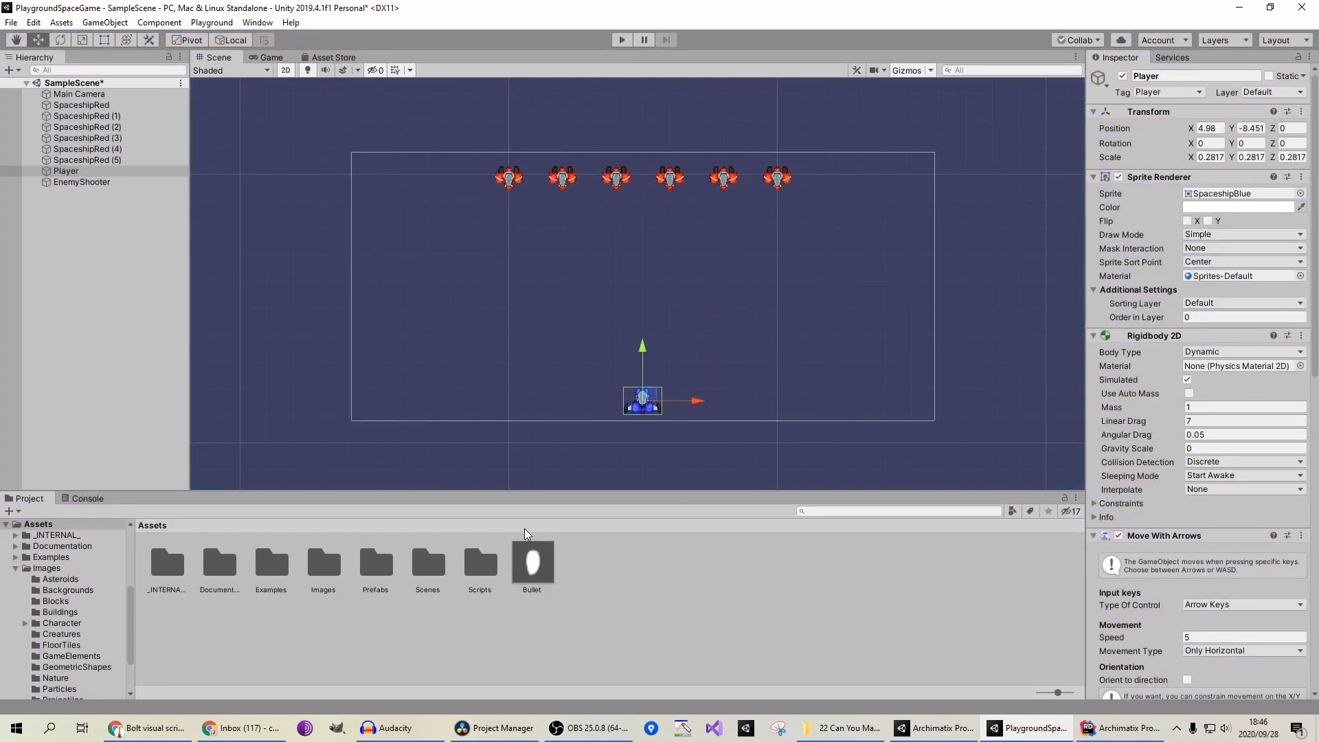
Step: Open the Bullet prefab and add a Box Collider 2D component to it
{"action": "double_click", "coordinate": [532, 556]}
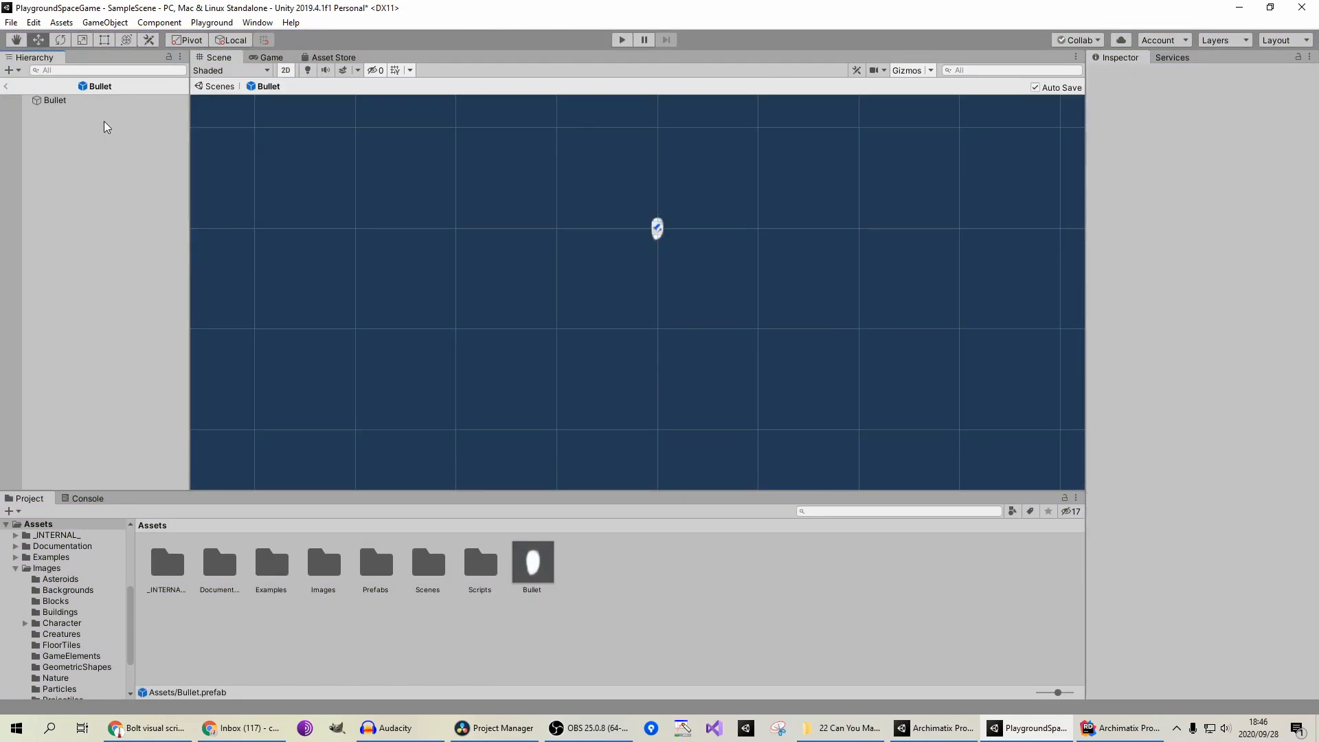
{"action": "left_click", "coordinate": [99, 101]}
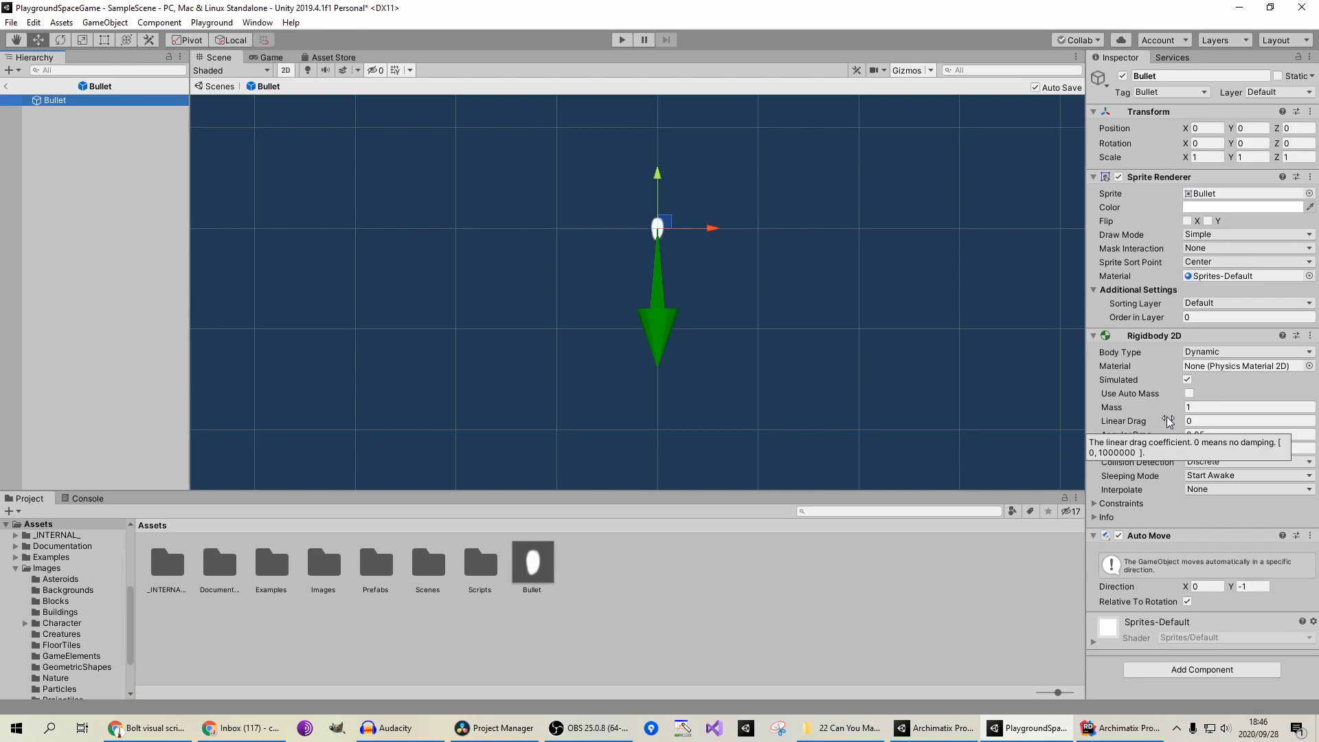
{"action": "left_click", "coordinate": [1174, 670]}
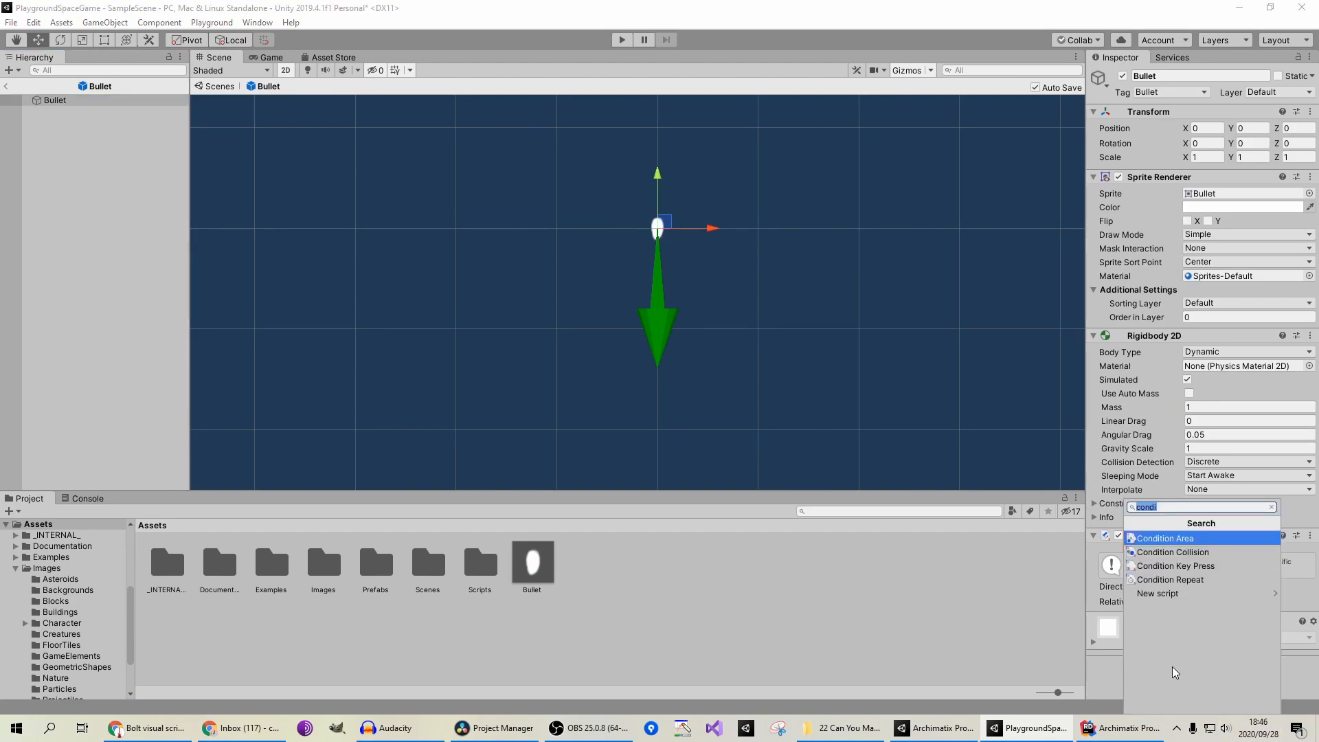
{"action": "type", "text": "collider"}
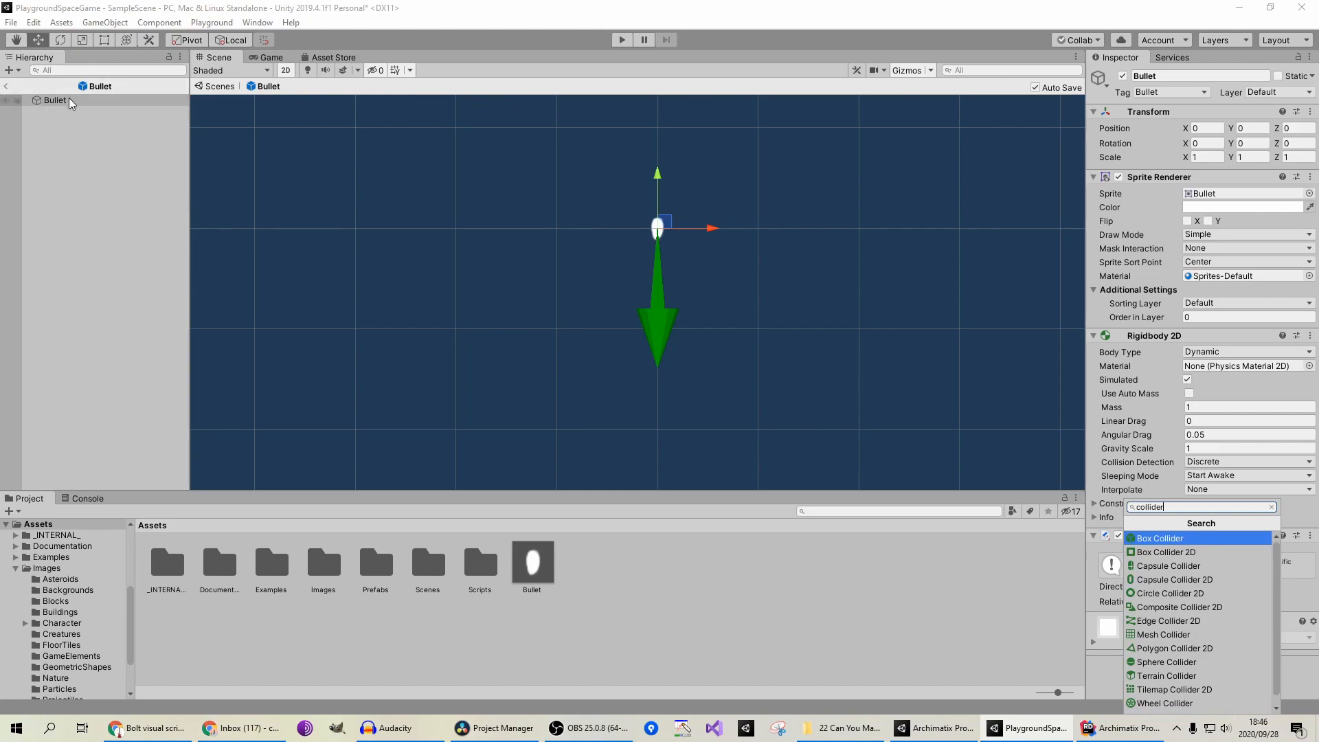
{"action": "left_click", "coordinate": [1207, 554]}
{"action": "scroll", "coordinate": [1156, 584], "scroll_direction": "down", "scroll_amount": 5}
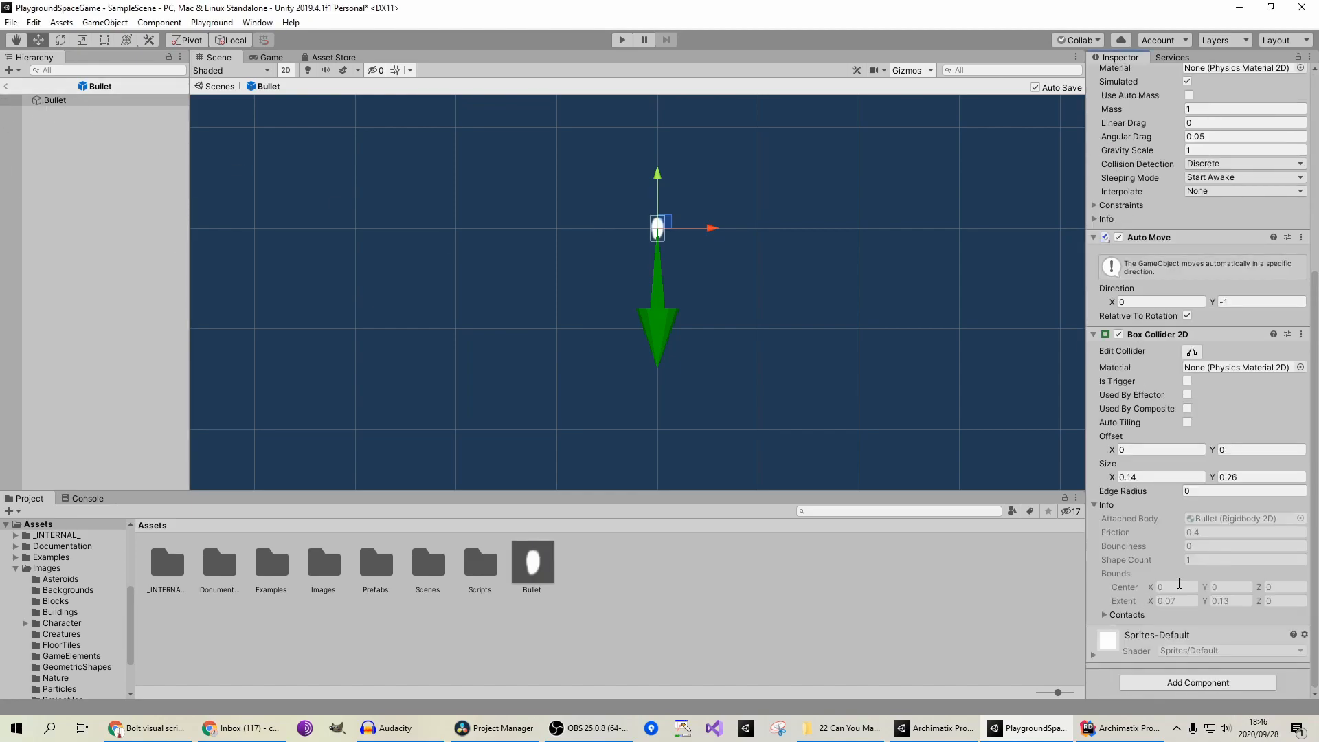
Step: Play-test the bullet with its collider against the player, stop the test and return to the main scene
{"action": "left_click", "coordinate": [624, 39]}
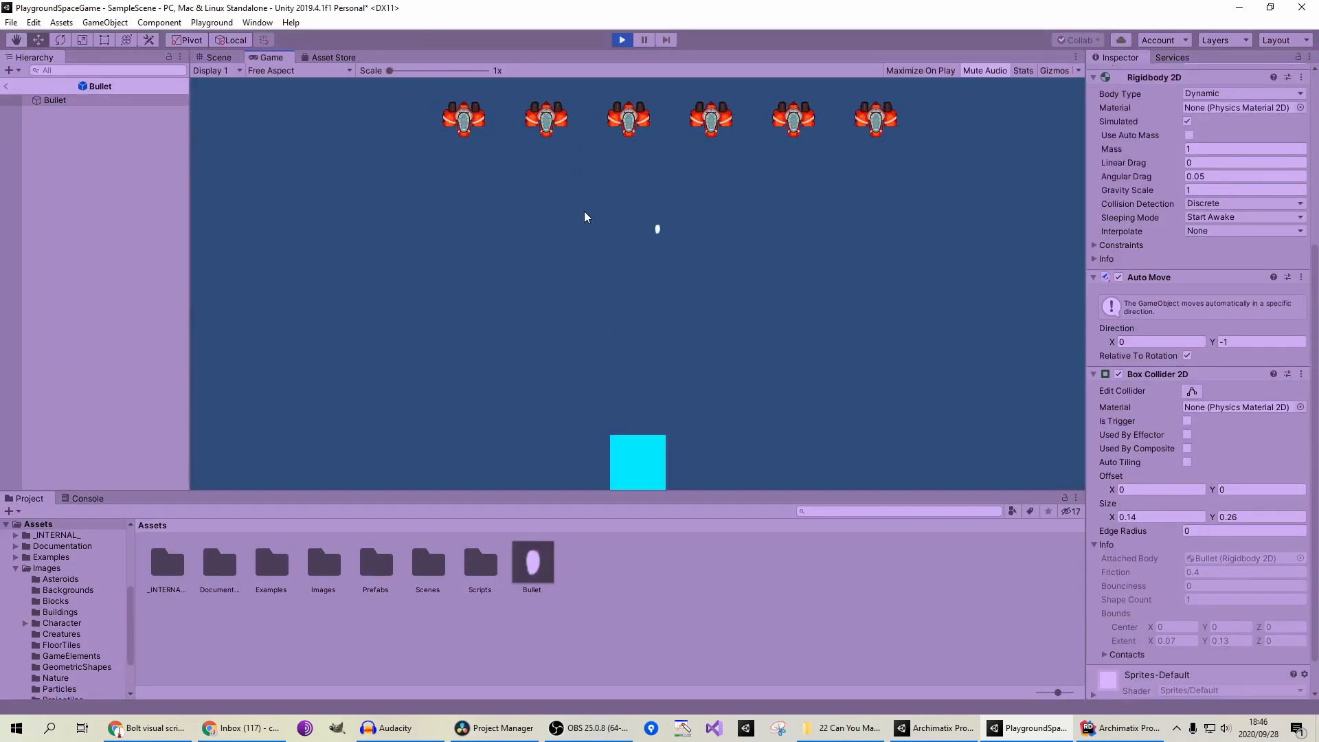
{"action": "left_click", "coordinate": [623, 40]}
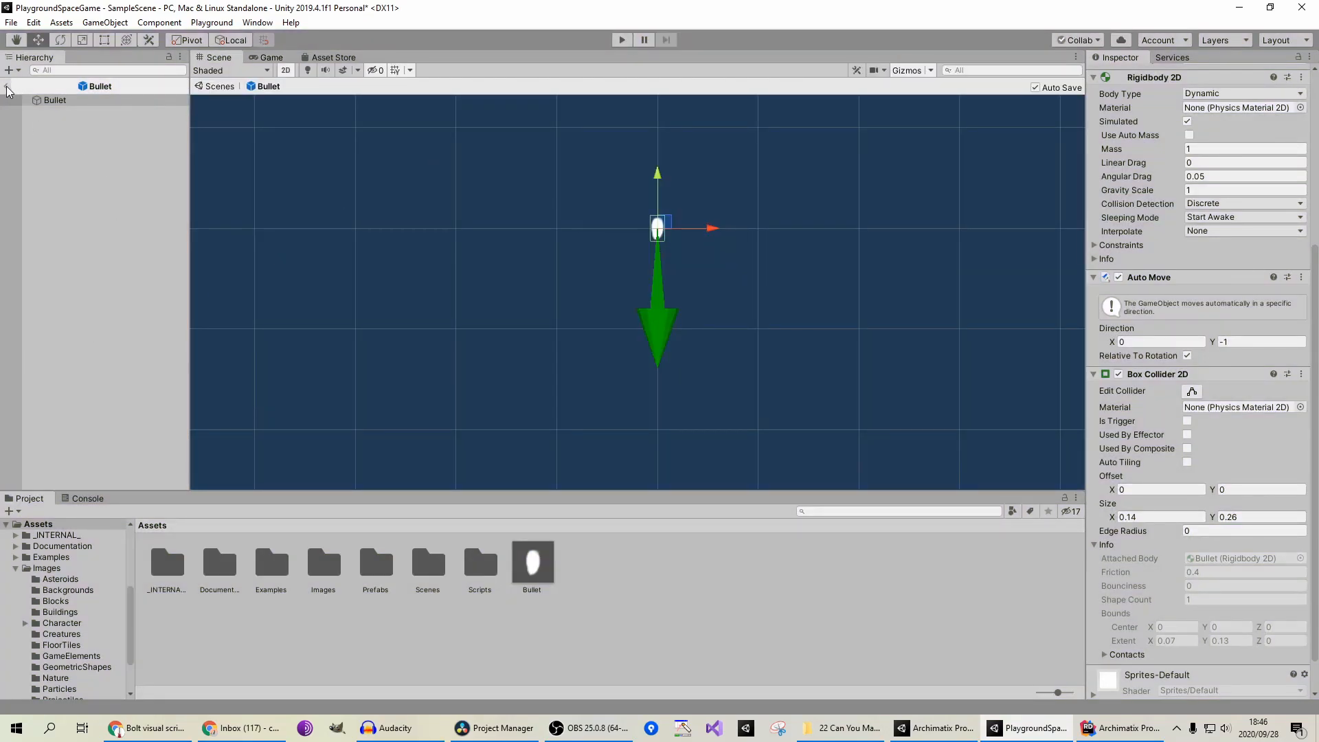
{"action": "left_click", "coordinate": [8, 87]}
Step: Turn EnemyShooter into a prefab in the Assets folder and delete the original from the scene
{"action": "left_click", "coordinate": [122, 182]}
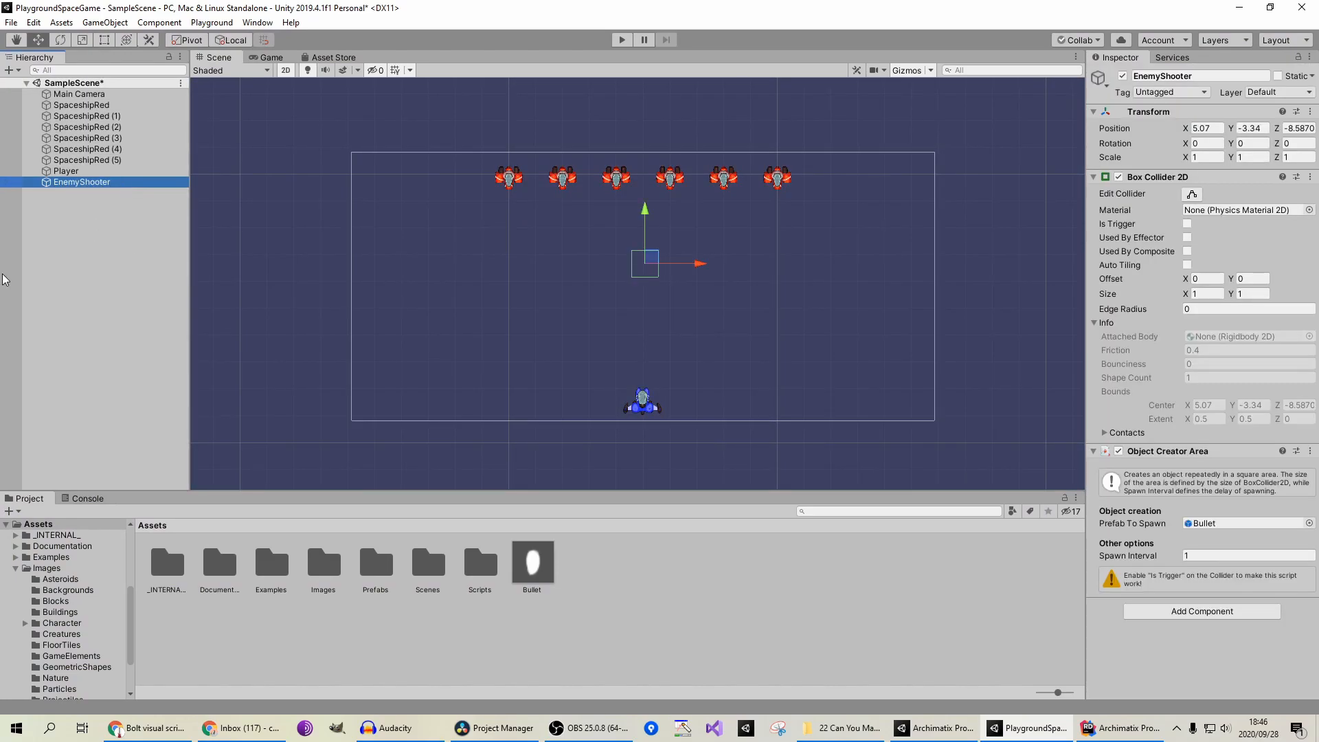
{"action": "left_click_drag", "start_coordinate": [63, 185], "coordinate": [633, 603]}
{"action": "left_click", "coordinate": [79, 187]}
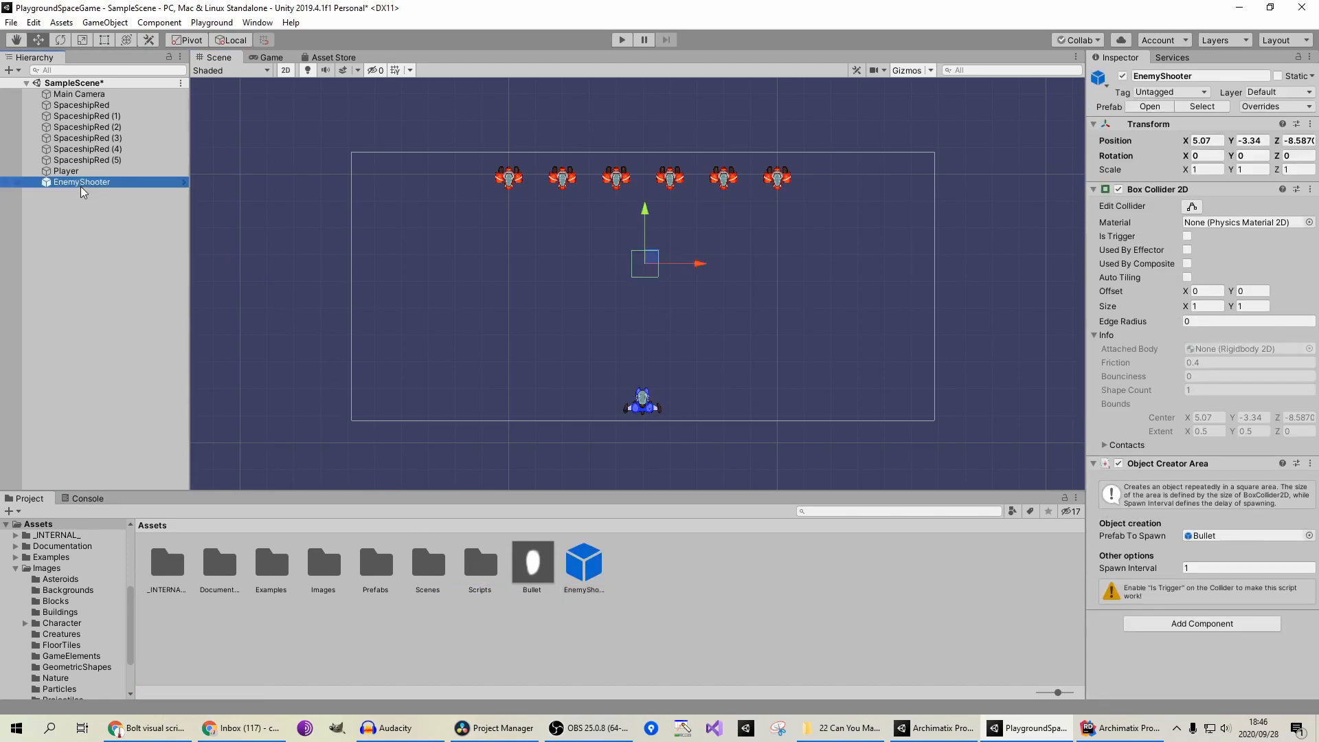
{"action": "key", "text": "Delete"}
Step: Add an EnemyShooter prefab instance as a child of each enemy ship, from SpaceshipRed through SpaceshipRed (5)
{"action": "left_click", "coordinate": [88, 109]}
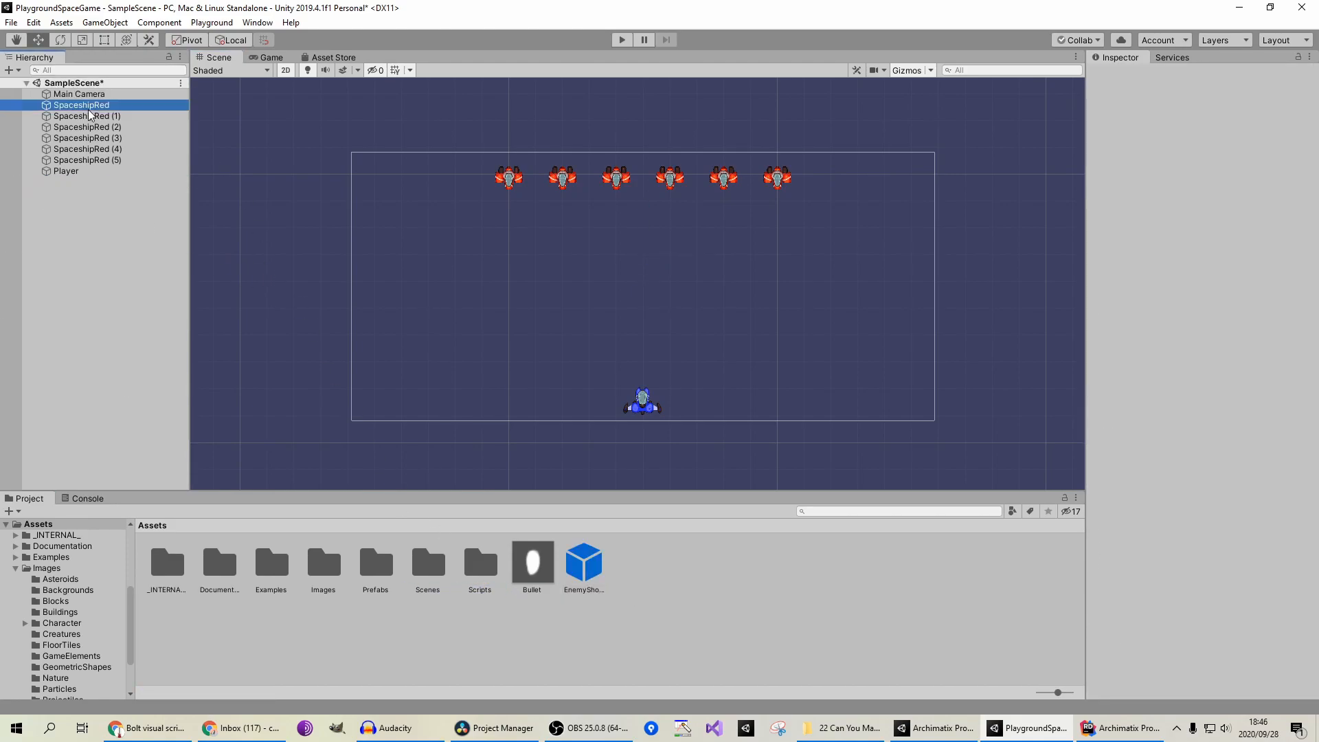
{"action": "mouse_move", "coordinate": [103, 107]}
{"action": "left_mouse_down"}
{"action": "mouse_move", "coordinate": [110, 150]}
{"action": "mouse_move", "coordinate": [96, 108]}
{"action": "left_mouse_up"}
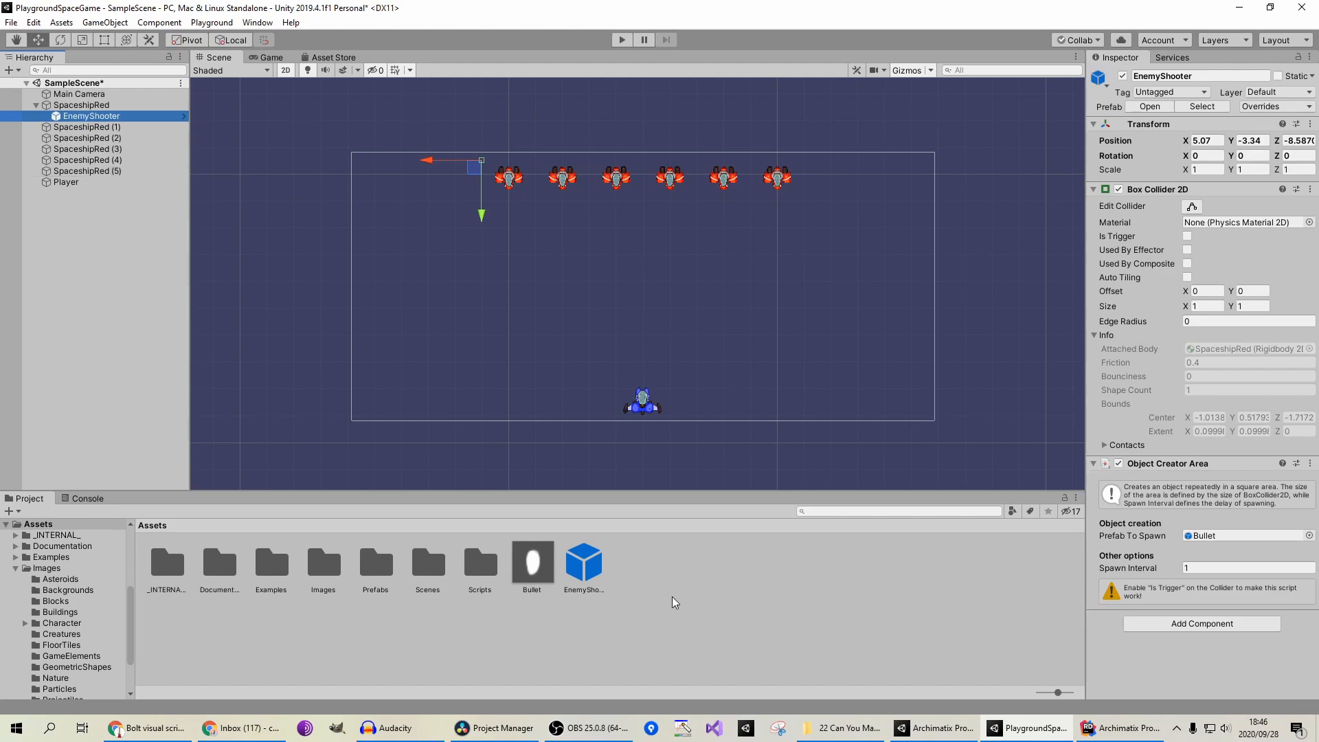
{"action": "left_click", "coordinate": [616, 561]}
{"action": "left_click", "coordinate": [82, 126]}
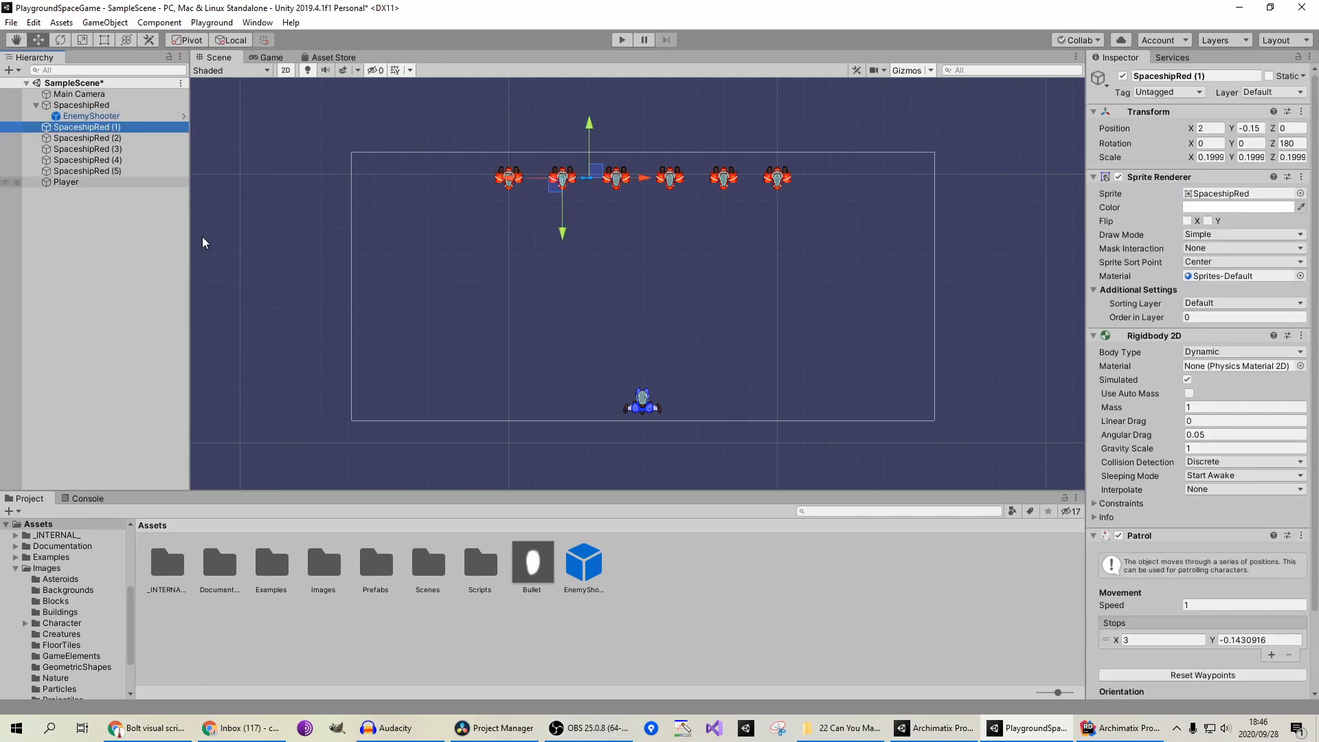
{"action": "left_click_drag", "start_coordinate": [599, 568], "coordinate": [116, 127]}
{"action": "left_click", "coordinate": [584, 561]}
{"action": "left_click_drag", "start_coordinate": [585, 562], "coordinate": [138, 149]}
{"action": "left_click_drag", "start_coordinate": [592, 573], "coordinate": [131, 170]}
{"action": "left_click_drag", "start_coordinate": [534, 557], "coordinate": [80, 197]}
{"action": "left_click_drag", "start_coordinate": [592, 564], "coordinate": [132, 215]}
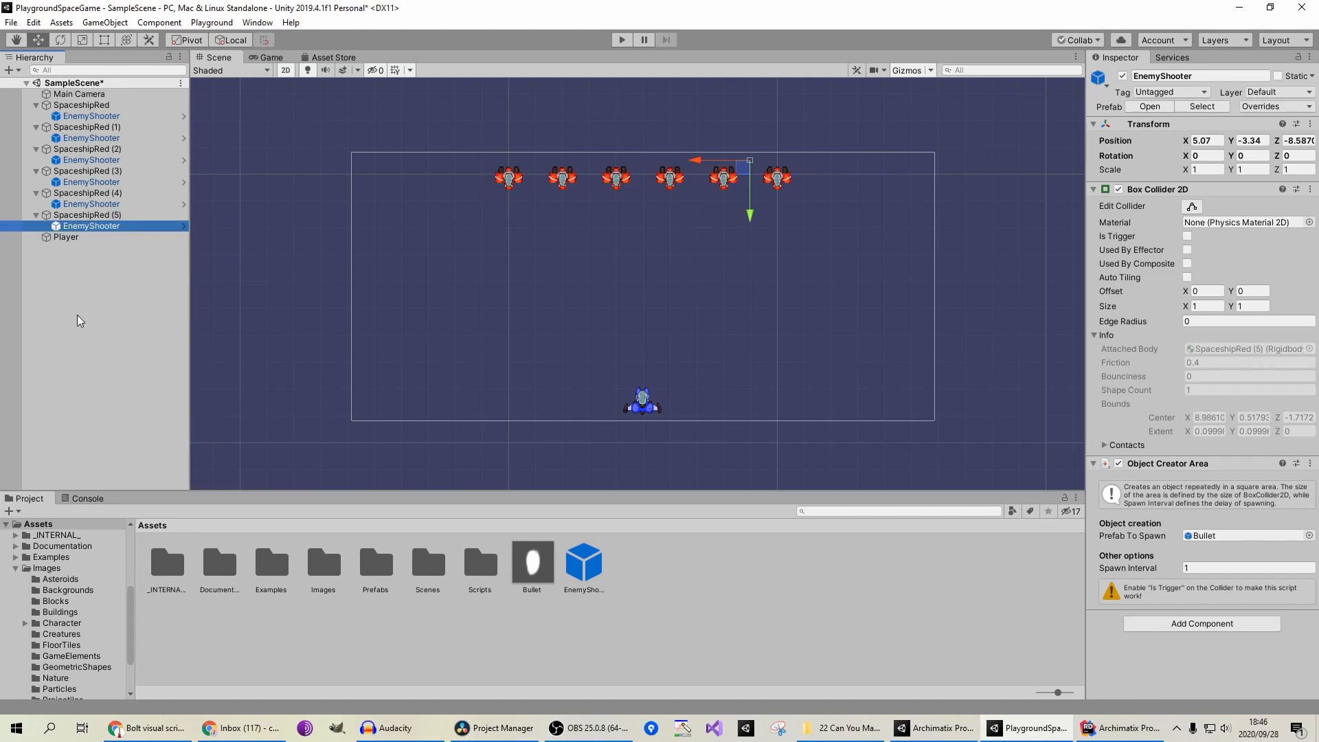
Step: Set the local position of all six EnemyShooter children to X 0, Y 0, Z 0 at once
{"action": "left_click", "coordinate": [83, 116]}
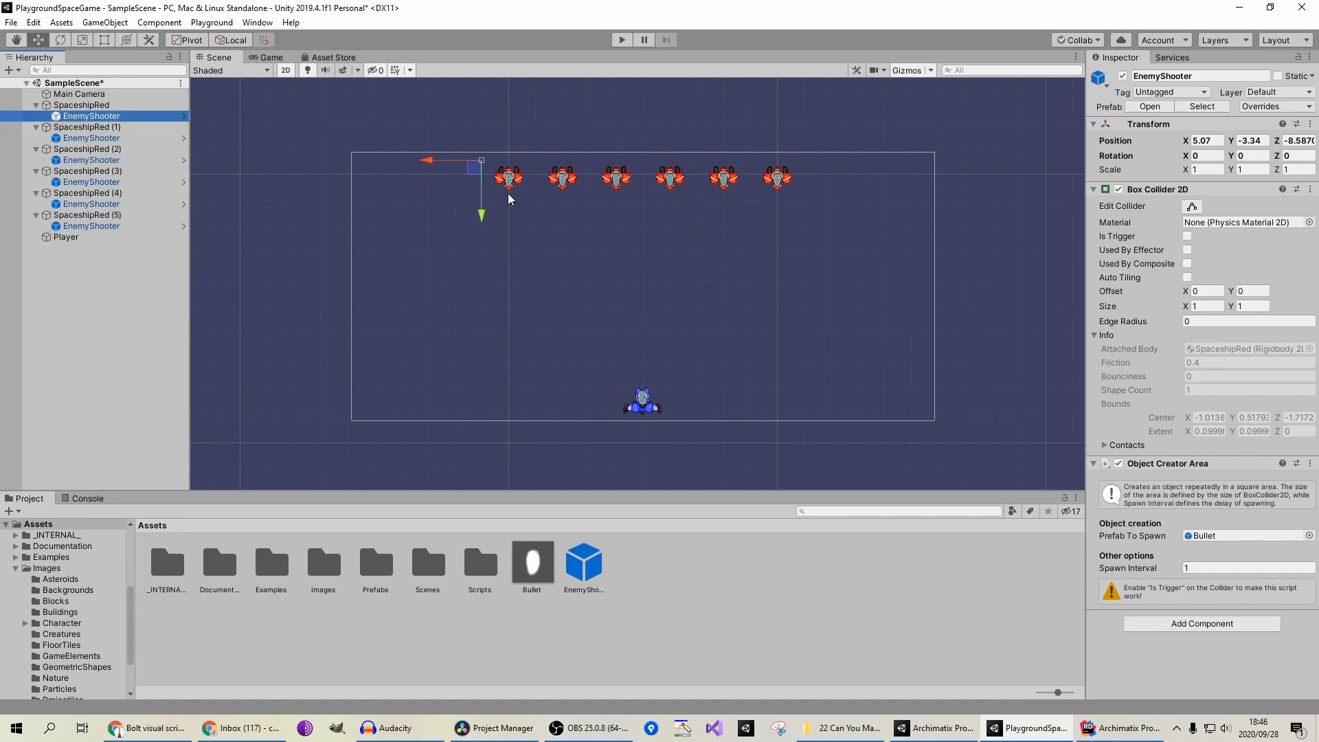
{"action": "left_click", "coordinate": [96, 138], "text": "ctrl"}
{"action": "left_click", "coordinate": [95, 160], "text": "ctrl"}
{"action": "left_click", "coordinate": [93, 182], "text": "ctrl"}
{"action": "left_click", "coordinate": [92, 205], "text": "ctrl"}
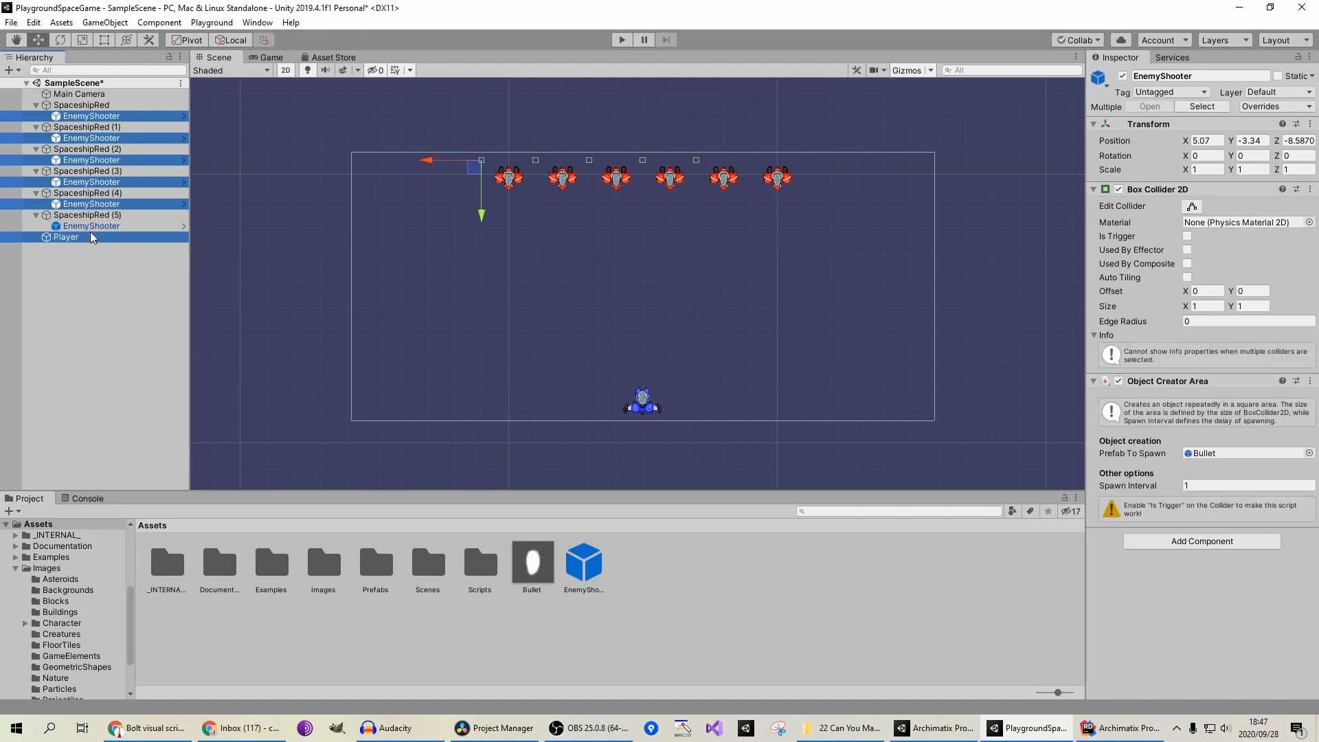
{"action": "left_click", "coordinate": [93, 225], "text": "ctrl"}
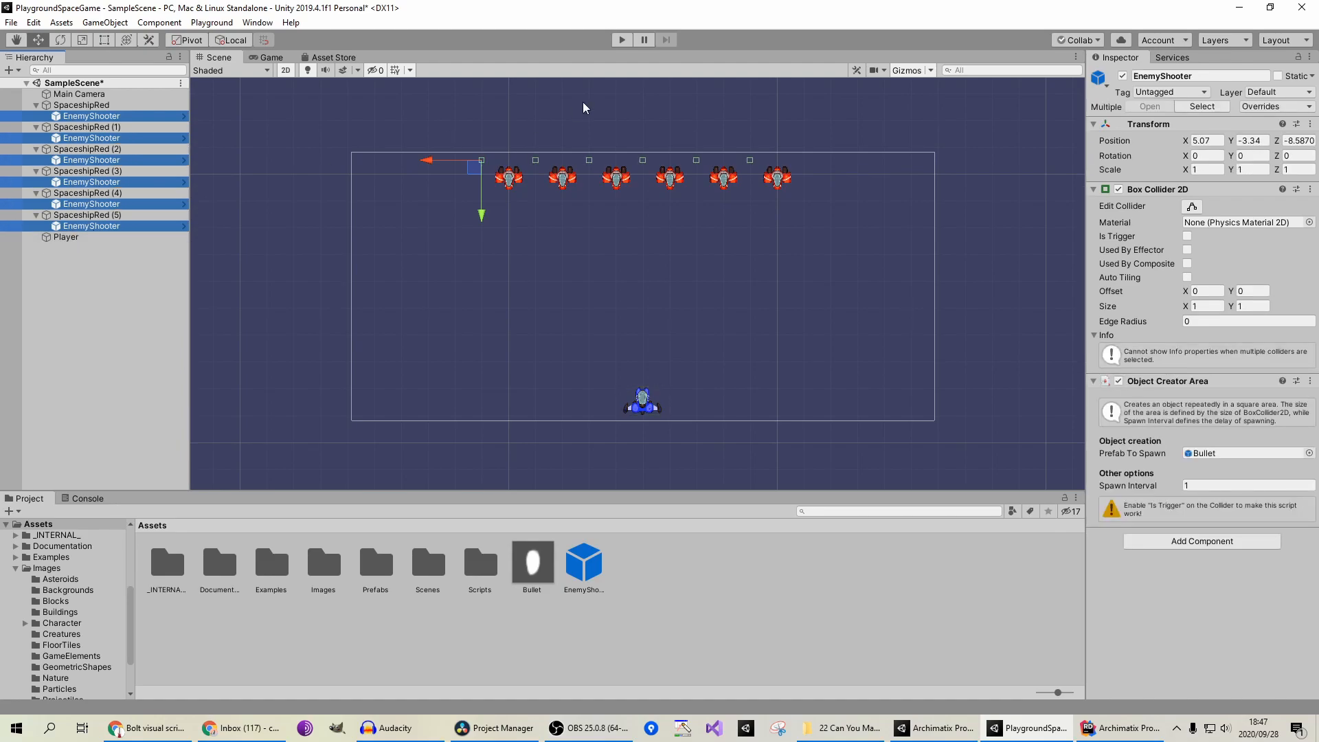
{"action": "left_click", "coordinate": [1218, 141]}
{"action": "type", "text": "0"}
{"action": "left_click", "coordinate": [1252, 140]}
{"action": "type", "text": "0"}
{"action": "left_click", "coordinate": [1296, 141]}
{"action": "type", "text": "0"}
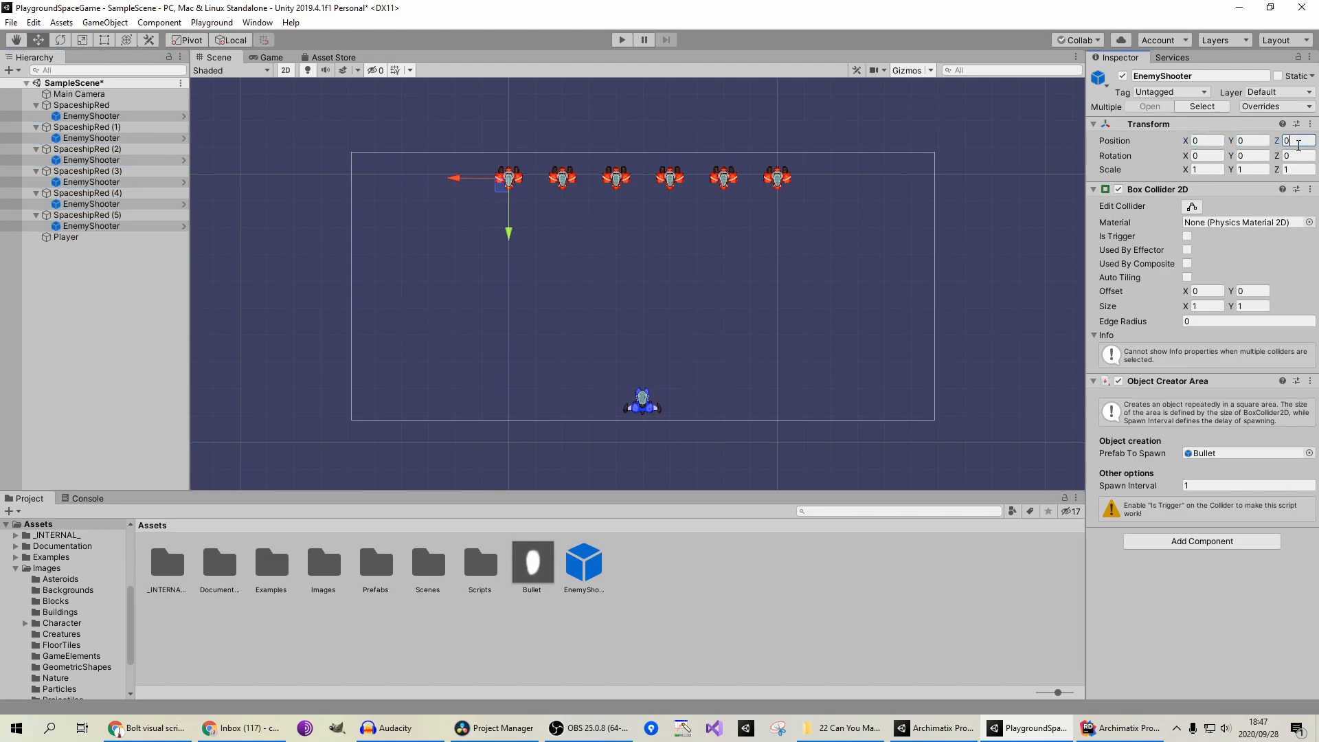
{"action": "left_click", "coordinate": [44, 295]}
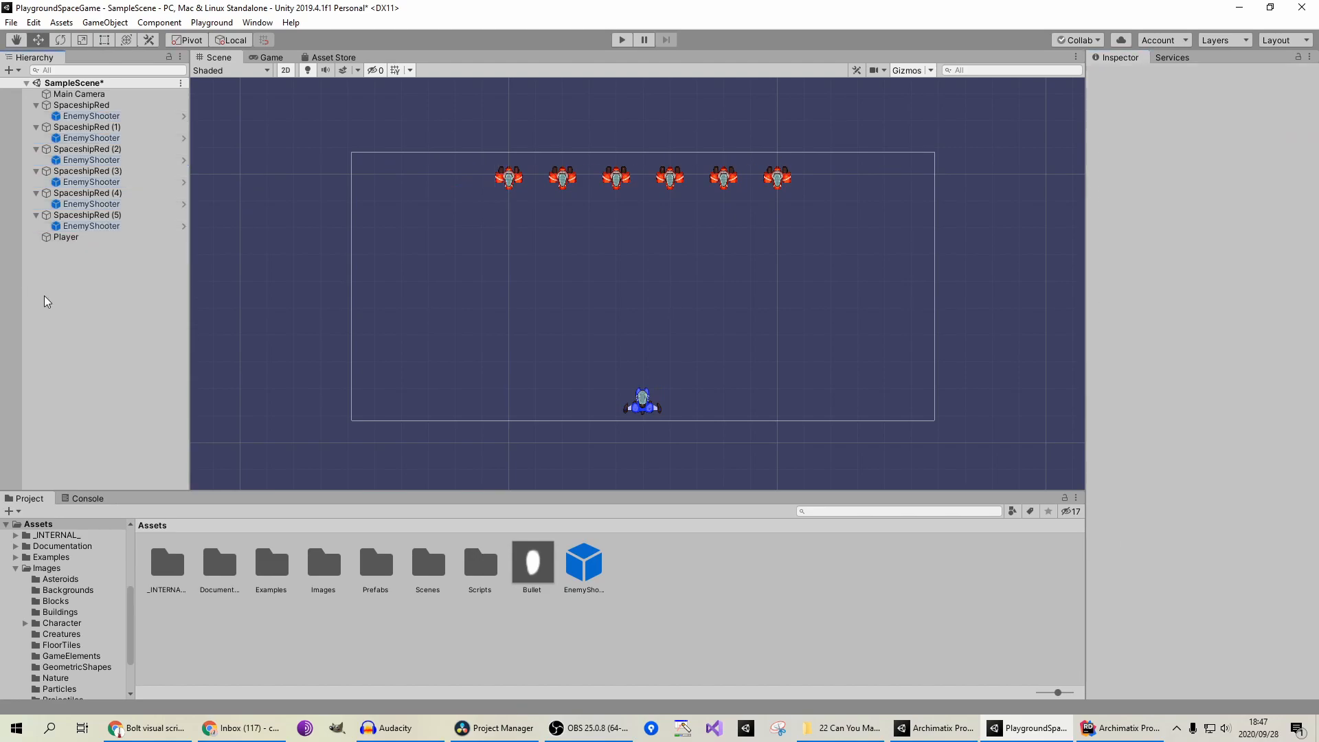
Step: Examine the red spaceships and their EnemyShooter children one by one to compare their placement
{"action": "left_click", "coordinate": [116, 117]}
{"action": "key", "text": "Down"}
{"action": "key", "text": "Down"}
{"action": "key", "text": "Down"}
{"action": "key", "text": "Down"}
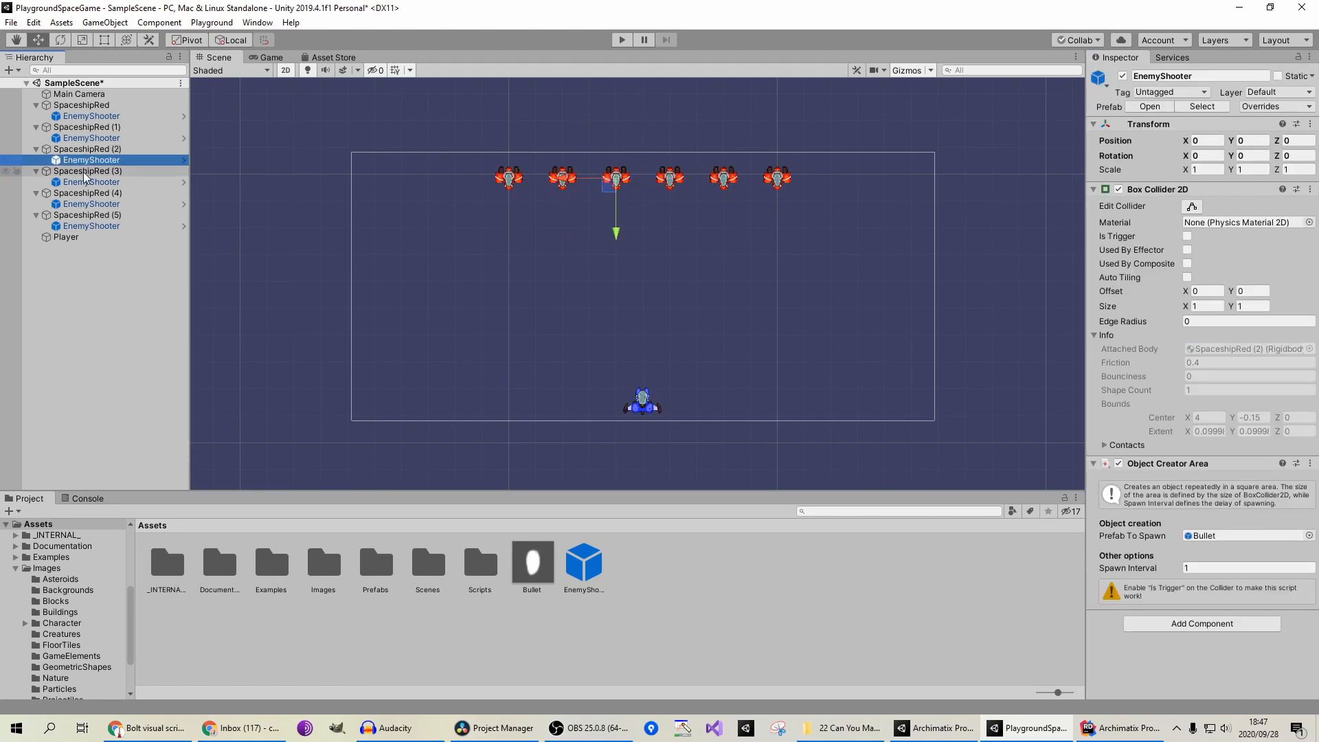
{"action": "left_click", "coordinate": [97, 151]}
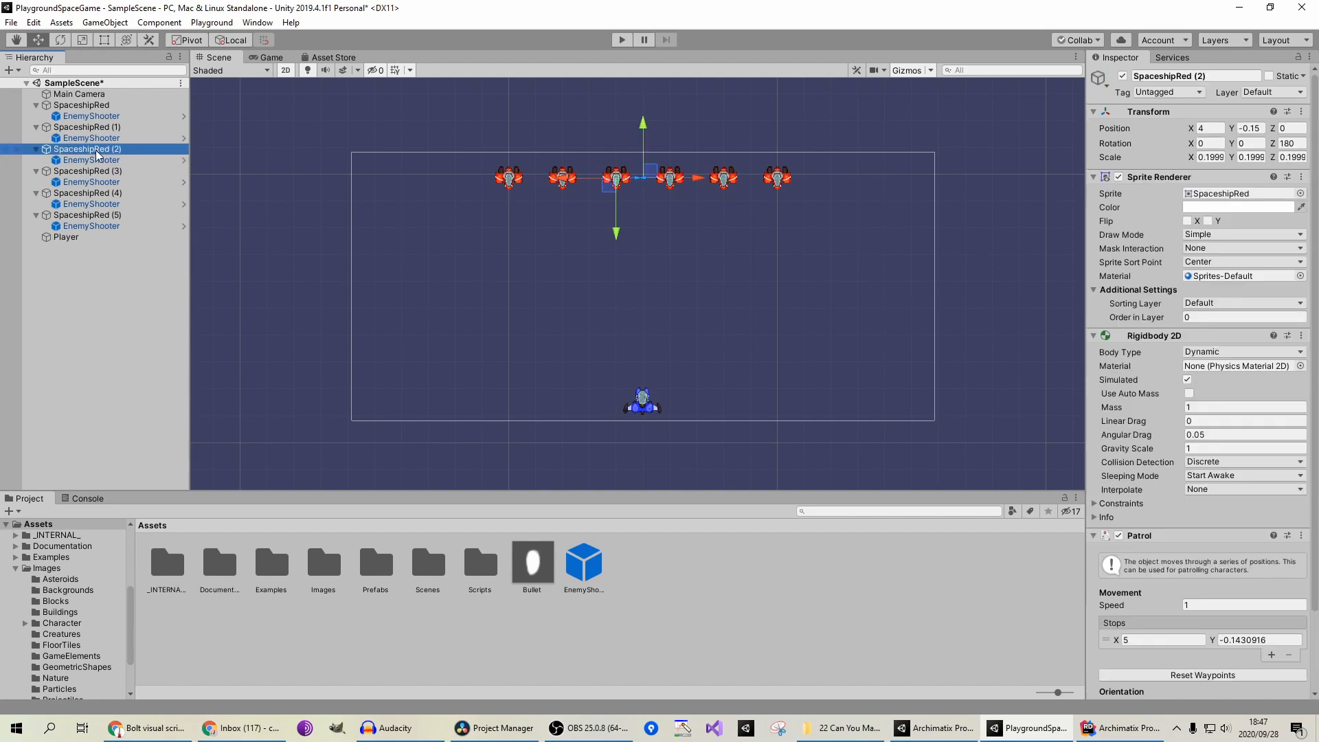
{"action": "key", "text": "Down"}
{"action": "key", "text": "Up"}
{"action": "key", "text": "Down"}
{"action": "key", "text": "Up"}
{"action": "key", "text": "Down"}
{"action": "key", "text": "Down"}
{"action": "key", "text": "Down"}
{"action": "key", "text": "Down"}
{"action": "key", "text": "Down"}
{"action": "key", "text": "Down"}
{"action": "key", "text": "Down"}
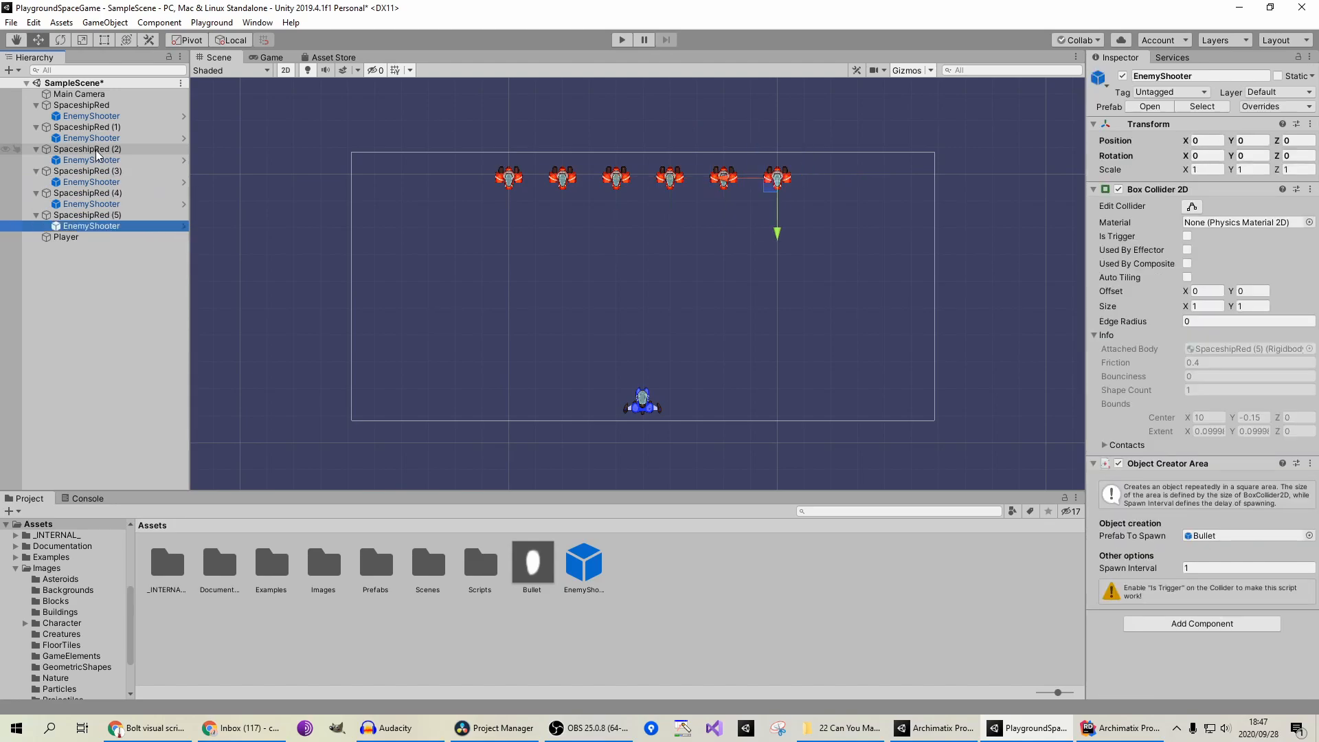
Step: Play-test the six enemy ships shooting bullets, and stop the test
{"action": "left_click", "coordinate": [613, 39]}
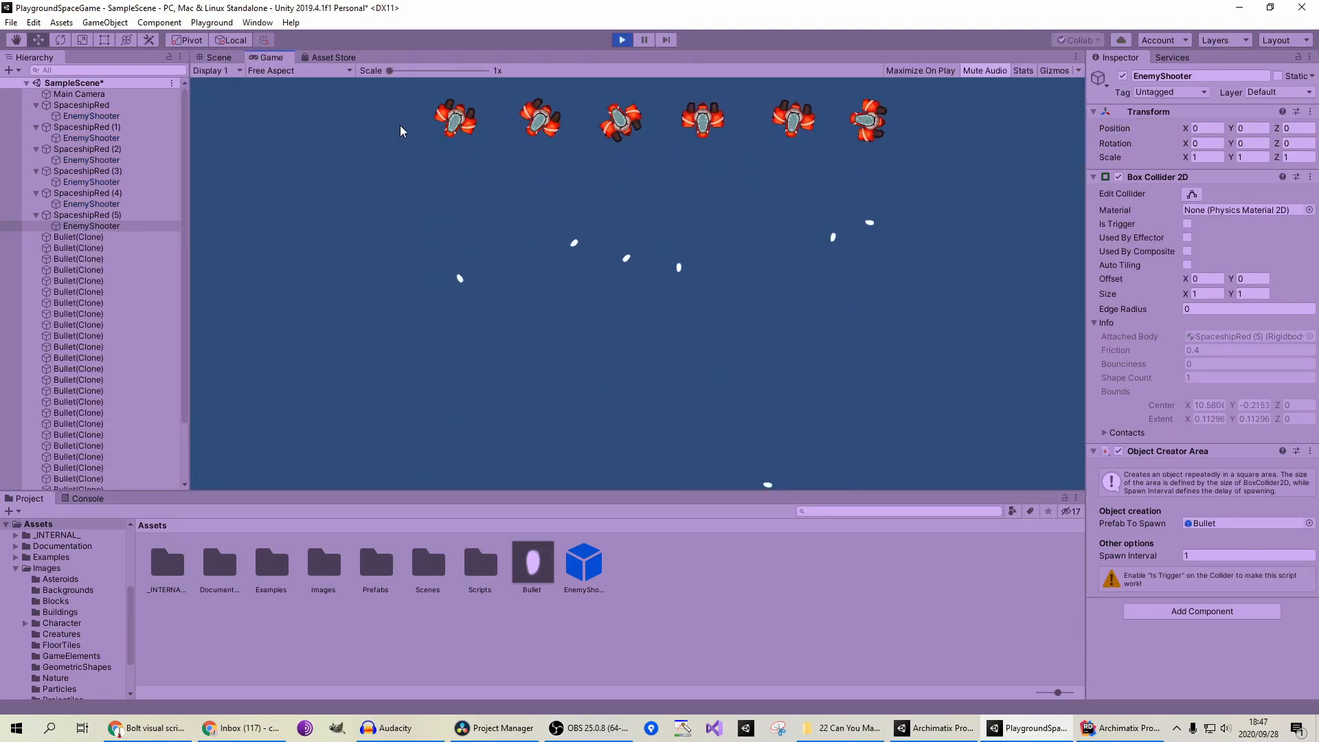
{"action": "left_click", "coordinate": [622, 41]}
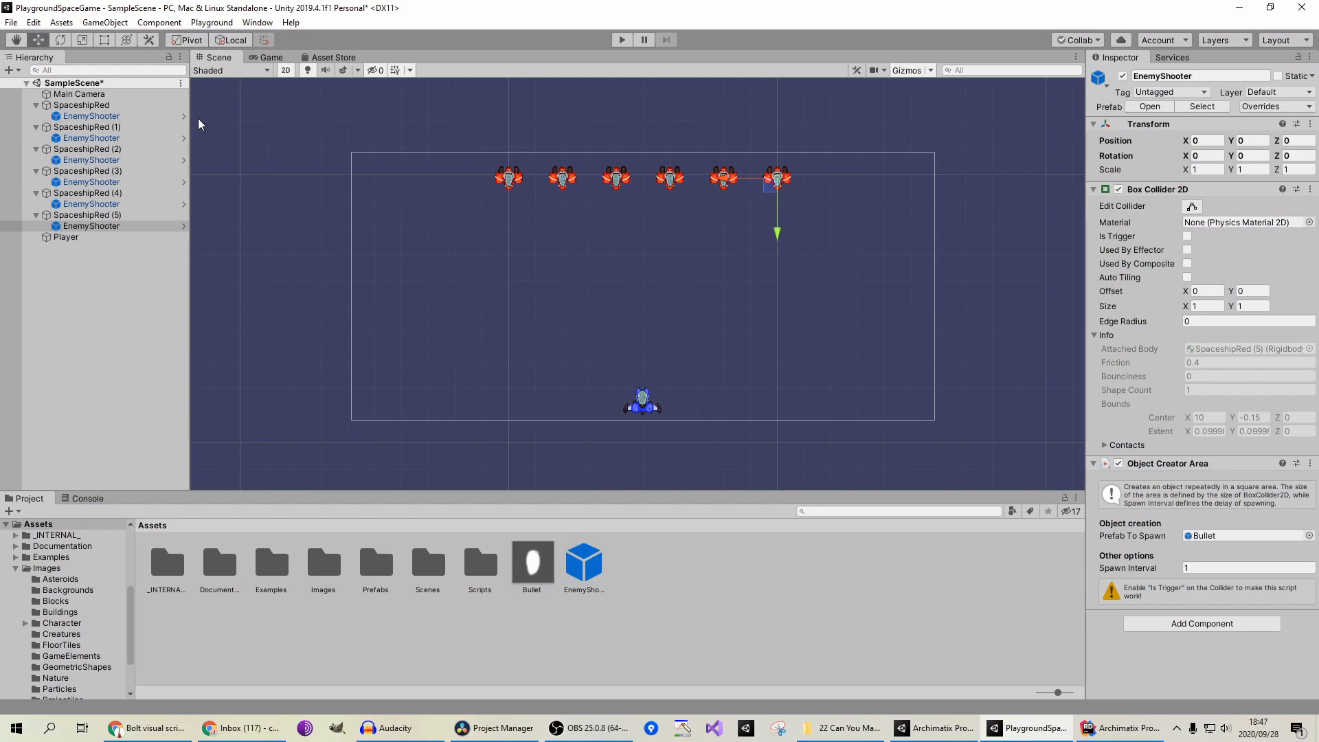
Step: Move all six EnemyShooter children in front of their ships to local Y 3 at once, and play-test the shooting
{"action": "left_click", "coordinate": [105, 117]}
{"action": "left_click", "coordinate": [110, 138], "text": "ctrl"}
{"action": "left_click", "coordinate": [93, 162], "text": "ctrl"}
{"action": "left_click", "coordinate": [100, 181], "text": "ctrl"}
{"action": "left_click", "coordinate": [100, 203], "text": "ctrl"}
{"action": "left_click", "coordinate": [102, 226], "text": "ctrl"}
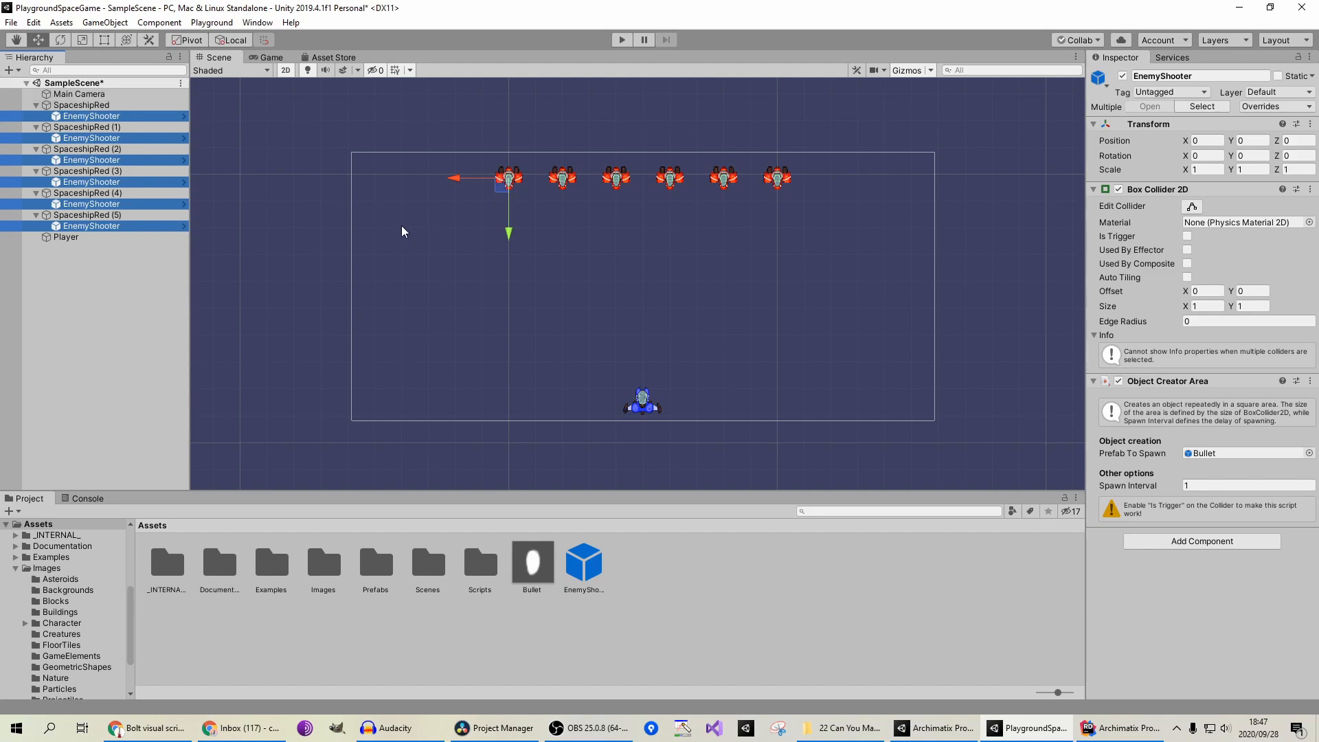
{"action": "left_click_drag", "start_coordinate": [508, 233], "coordinate": [506, 250]}
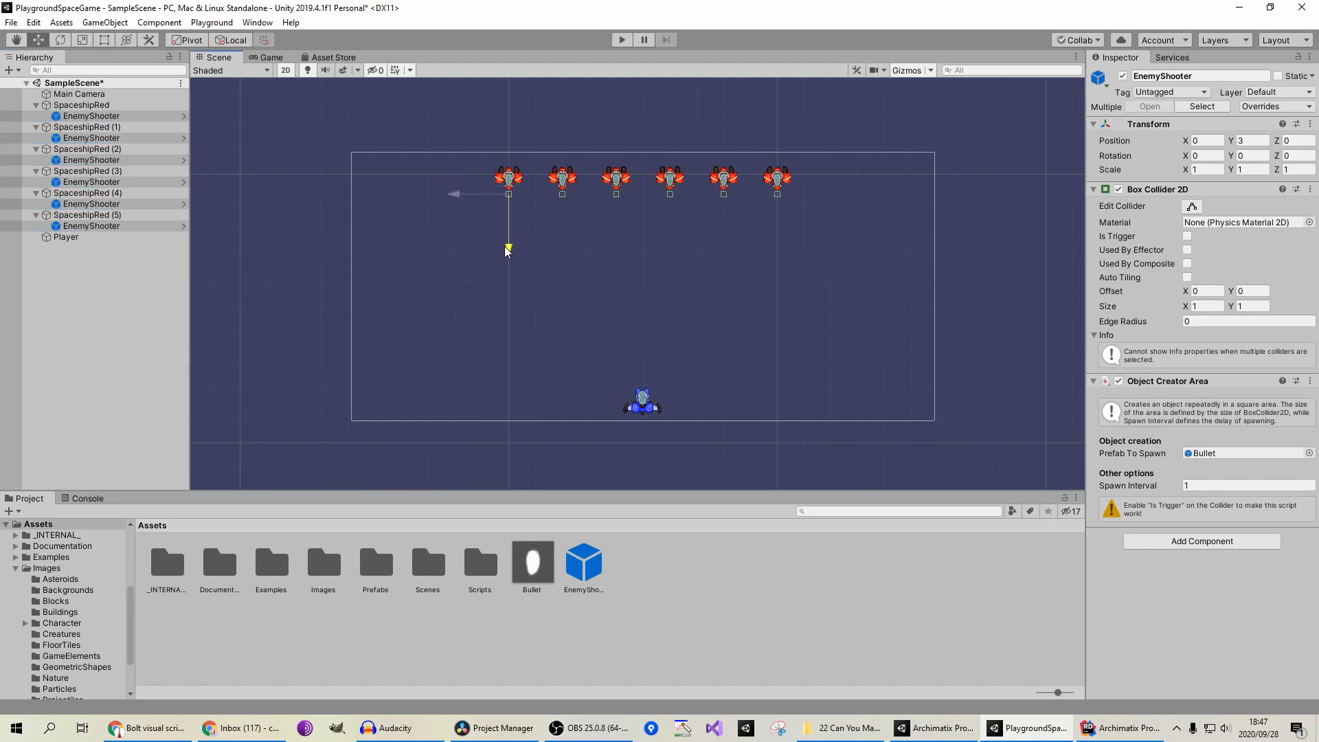
{"action": "left_click", "coordinate": [622, 40]}
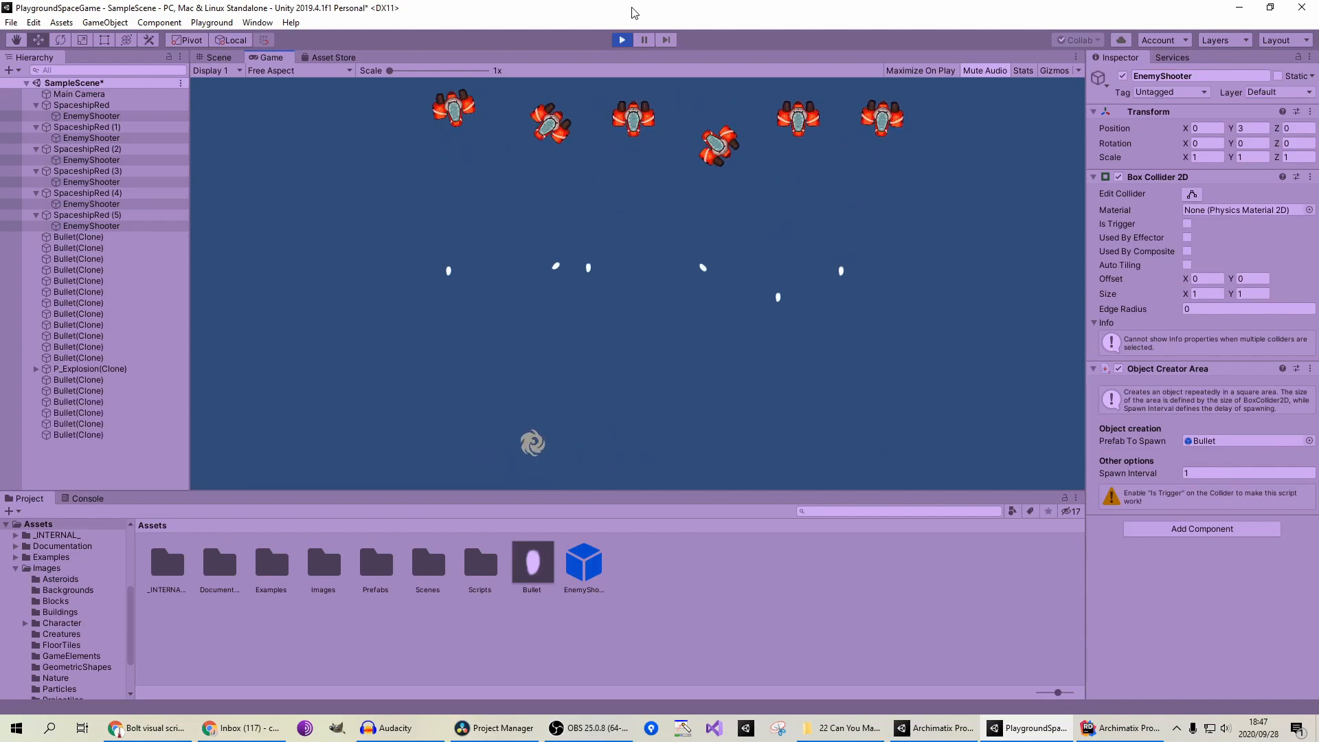
{"action": "left_click", "coordinate": [621, 40]}
Step: Move the six EnemyShooter children farther away from their ships to local Y 5.1, and play-test the shooting
{"action": "left_click_drag", "start_coordinate": [508, 248], "coordinate": [506, 261]}
{"action": "left_click", "coordinate": [622, 40]}
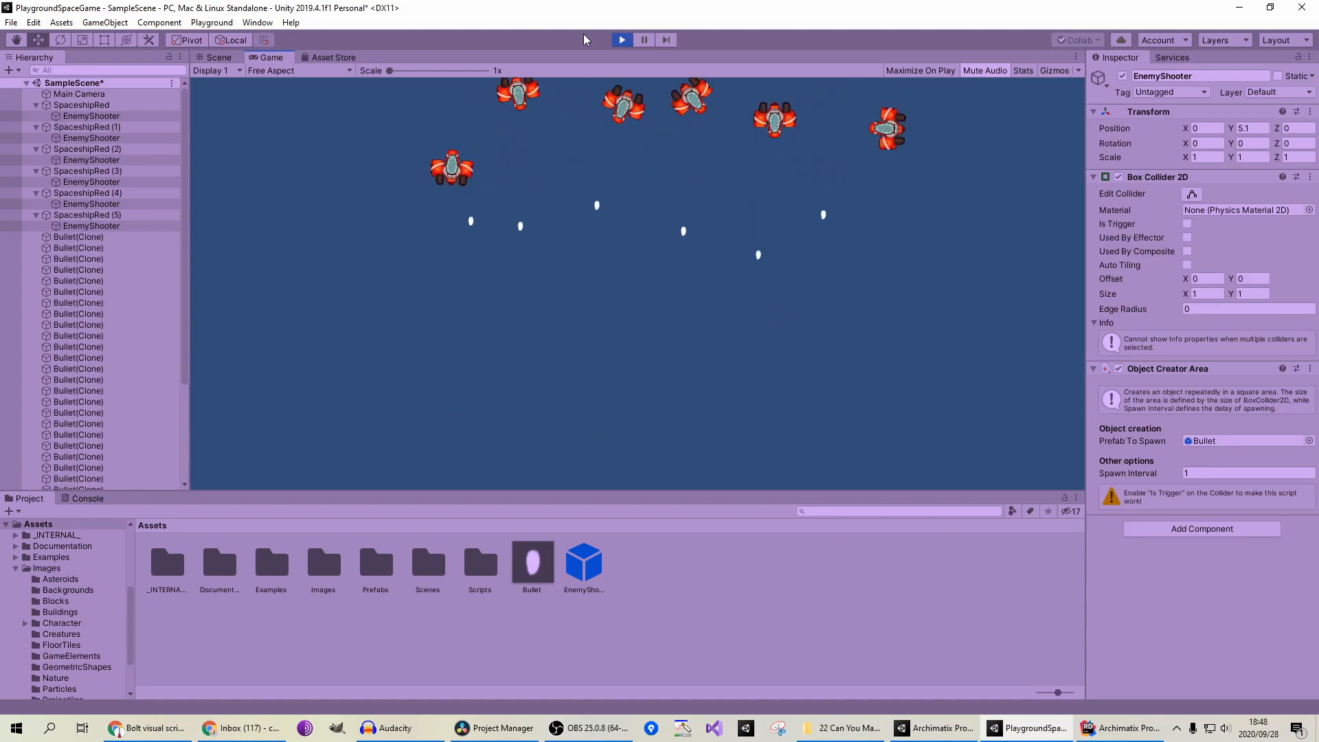
{"action": "key", "text": "ctrl+p"}
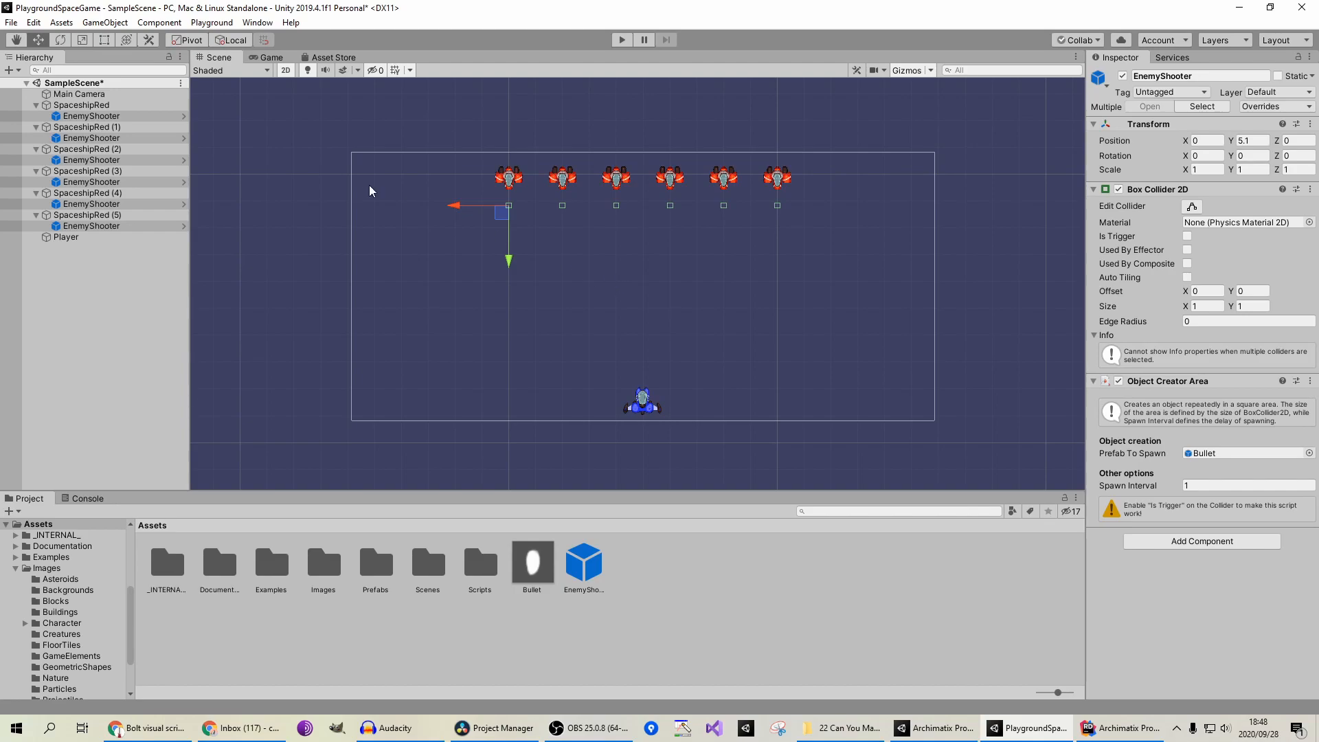
Step: Freeze the Z rotation in the Rigidbody 2D constraints of all six red spaceships, and play-test the scene
{"action": "left_click", "coordinate": [90, 105]}
{"action": "left_click", "coordinate": [111, 127], "text": "ctrl"}
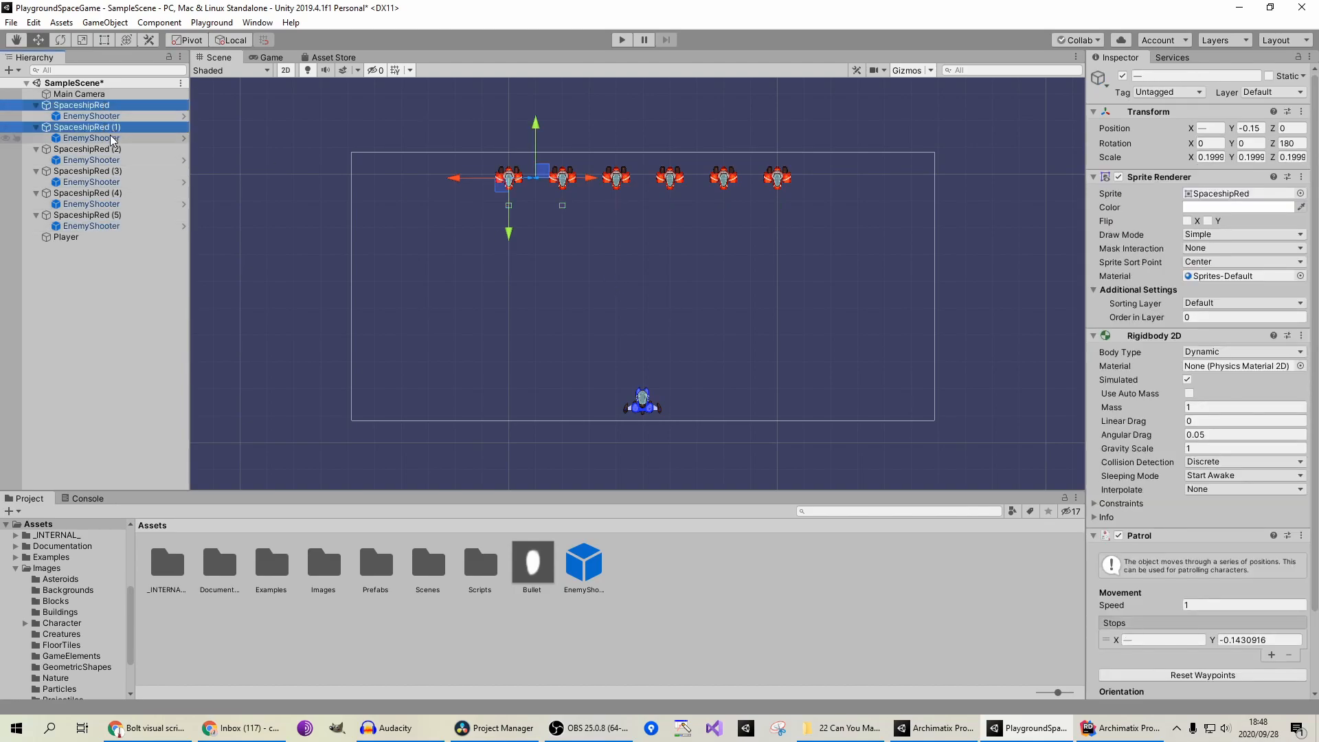
{"action": "left_click", "coordinate": [102, 149], "text": "ctrl"}
{"action": "left_click", "coordinate": [96, 171], "text": "ctrl"}
{"action": "left_click", "coordinate": [92, 193], "text": "ctrl"}
{"action": "left_click", "coordinate": [91, 215], "text": "ctrl"}
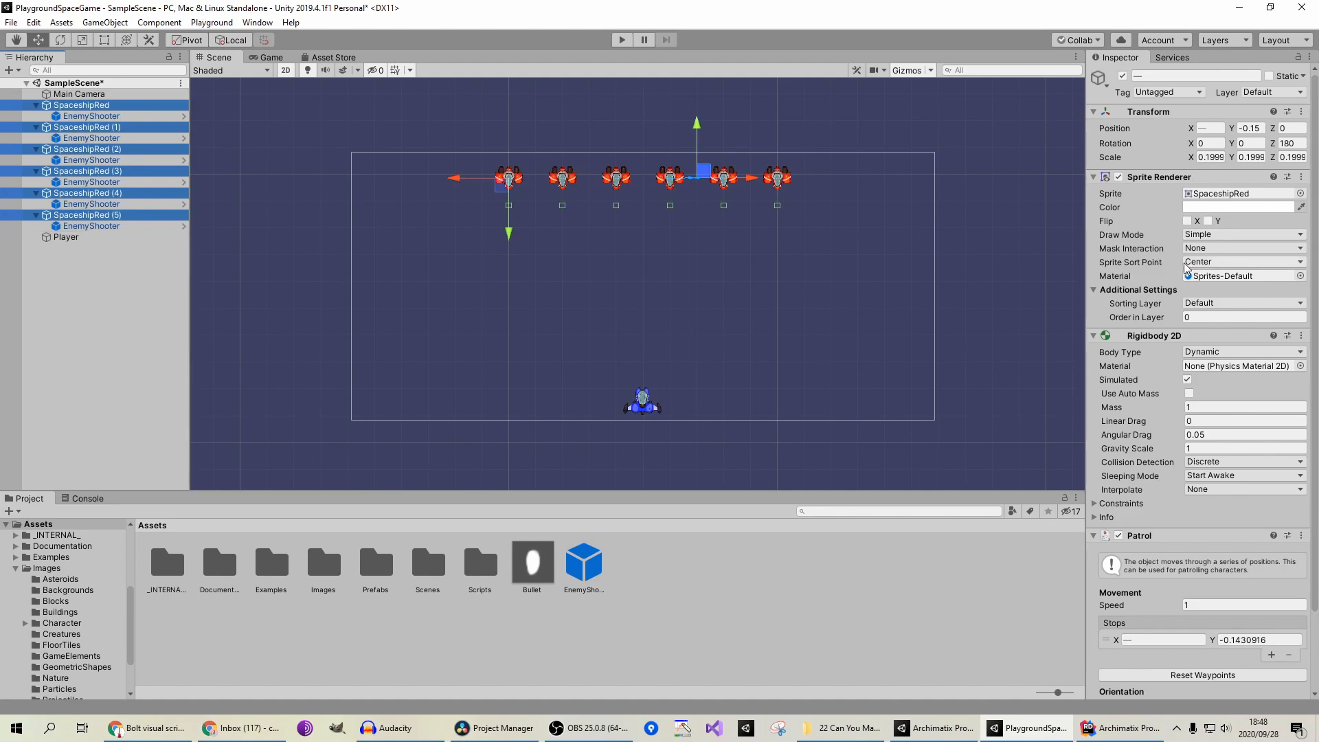
{"action": "scroll", "coordinate": [1184, 262], "scroll_direction": "down", "scroll_amount": 3}
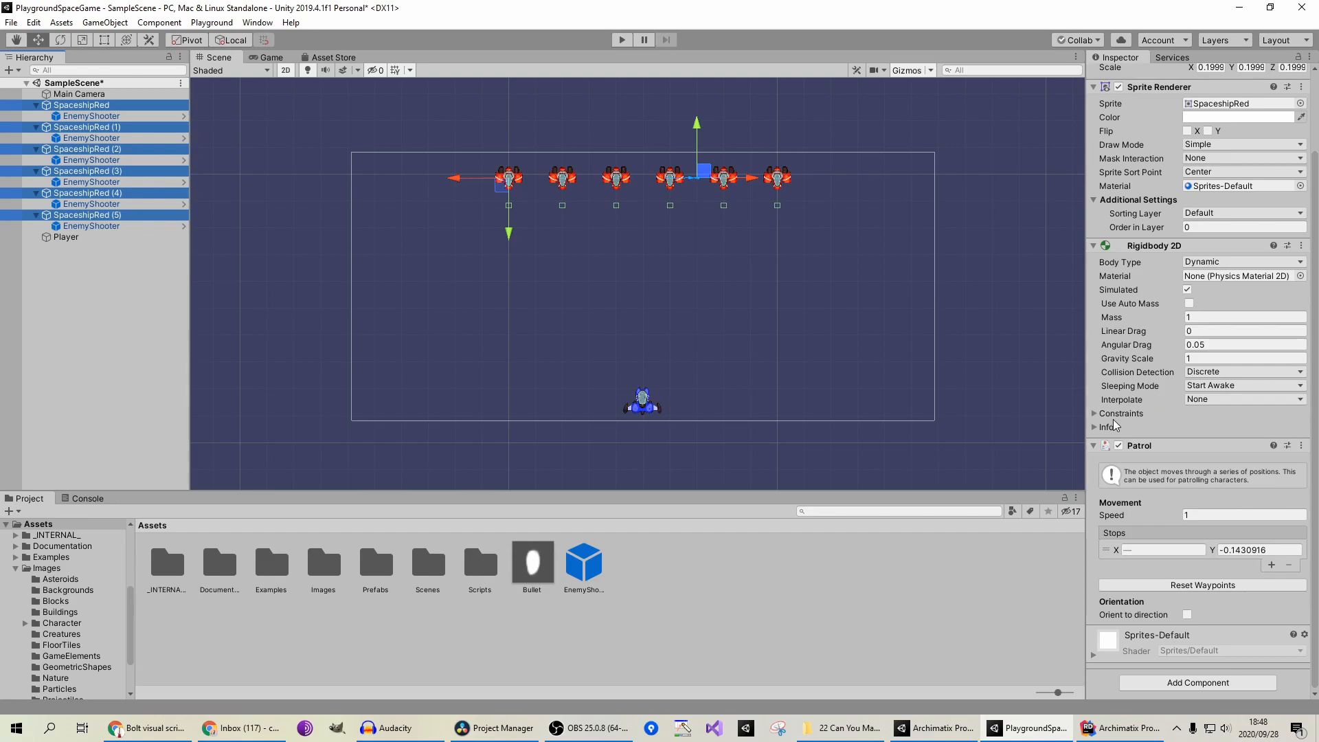
{"action": "left_click", "coordinate": [1095, 414]}
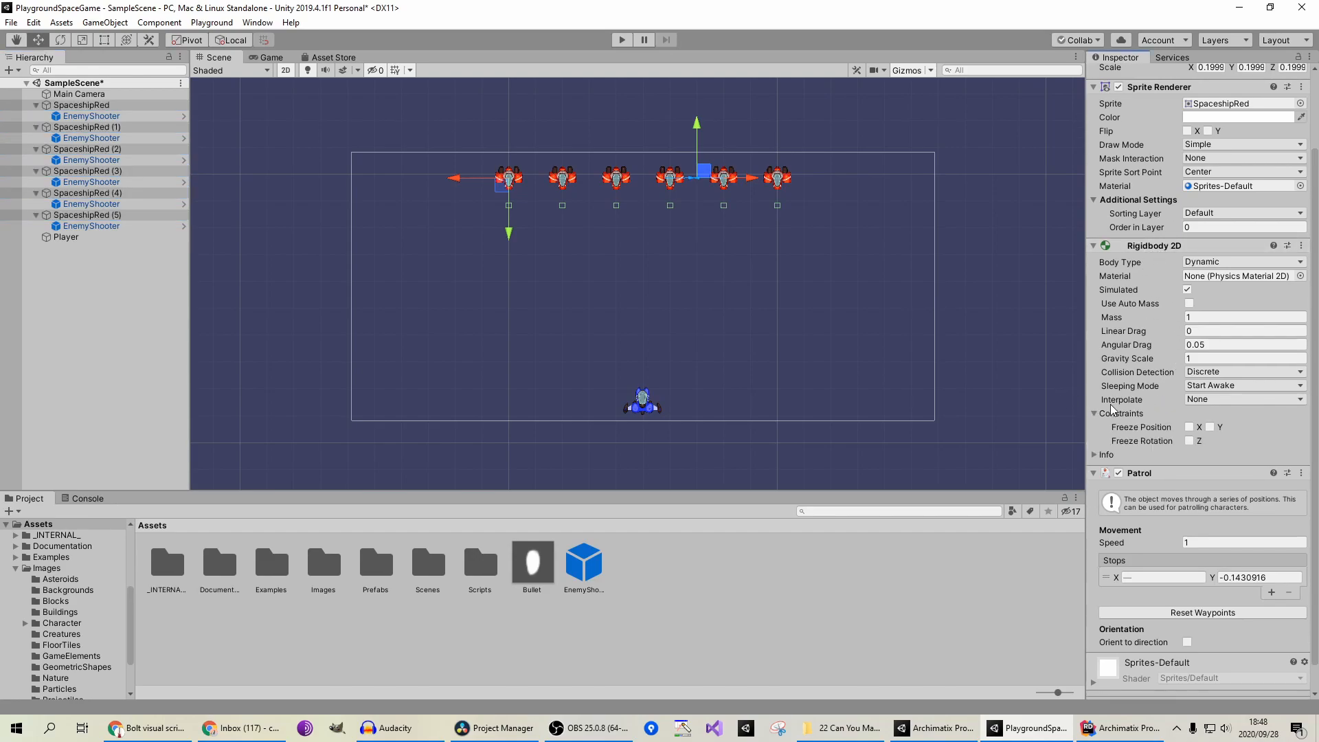
{"action": "left_click", "coordinate": [1189, 441]}
{"action": "left_click", "coordinate": [620, 41]}
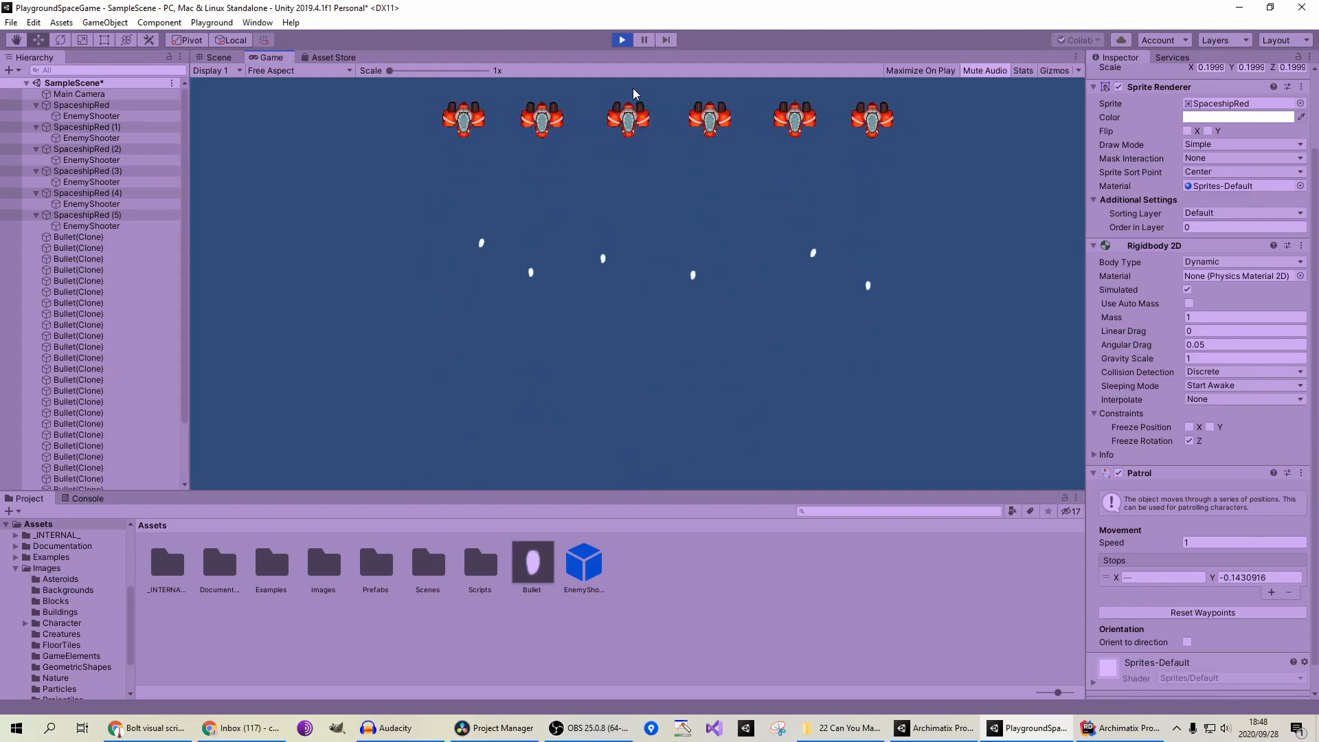
{"action": "left_click", "coordinate": [621, 39]}
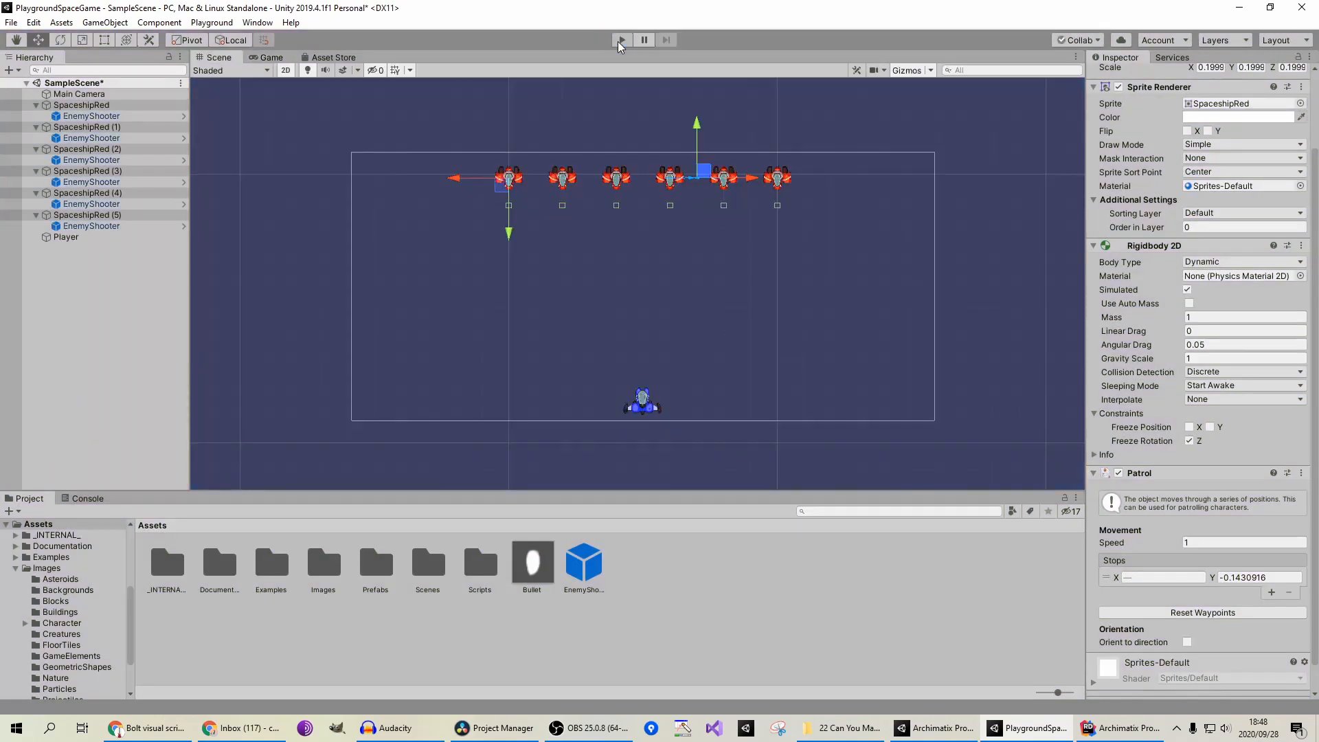
Step: Move all six EnemyShooter children closer to their ships, to local Y 3.2, and play-test the shooting
{"action": "left_click_drag", "start_coordinate": [508, 231], "coordinate": [512, 227]}
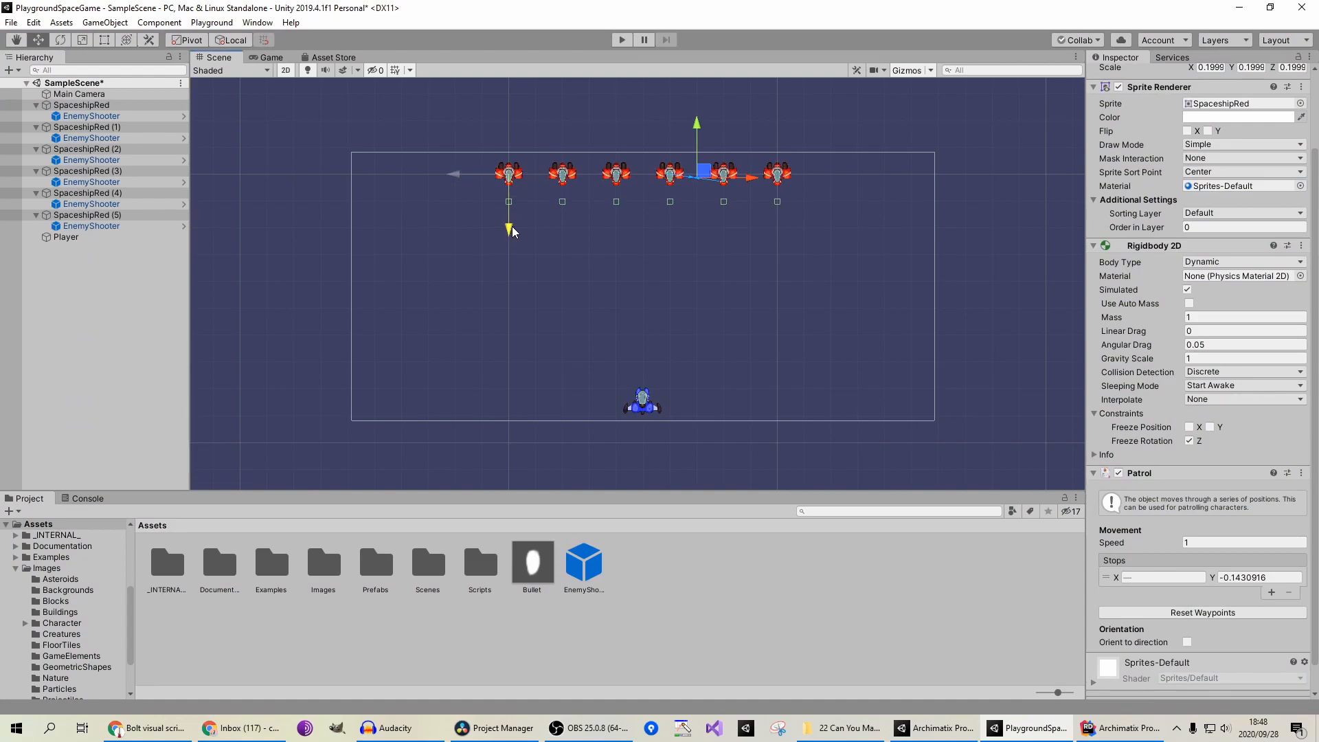
{"action": "key", "text": "ctrl+z"}
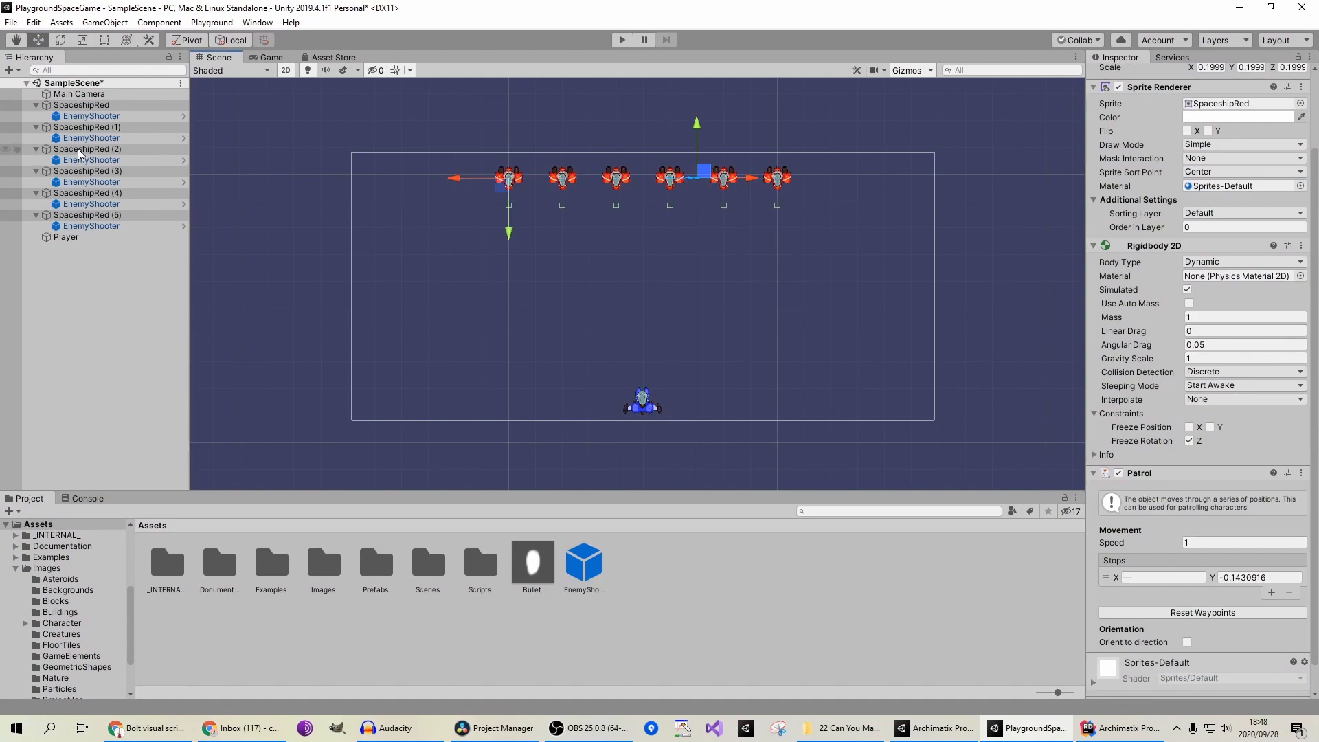
{"action": "left_click", "coordinate": [92, 116]}
{"action": "left_click", "coordinate": [90, 138], "text": "ctrl"}
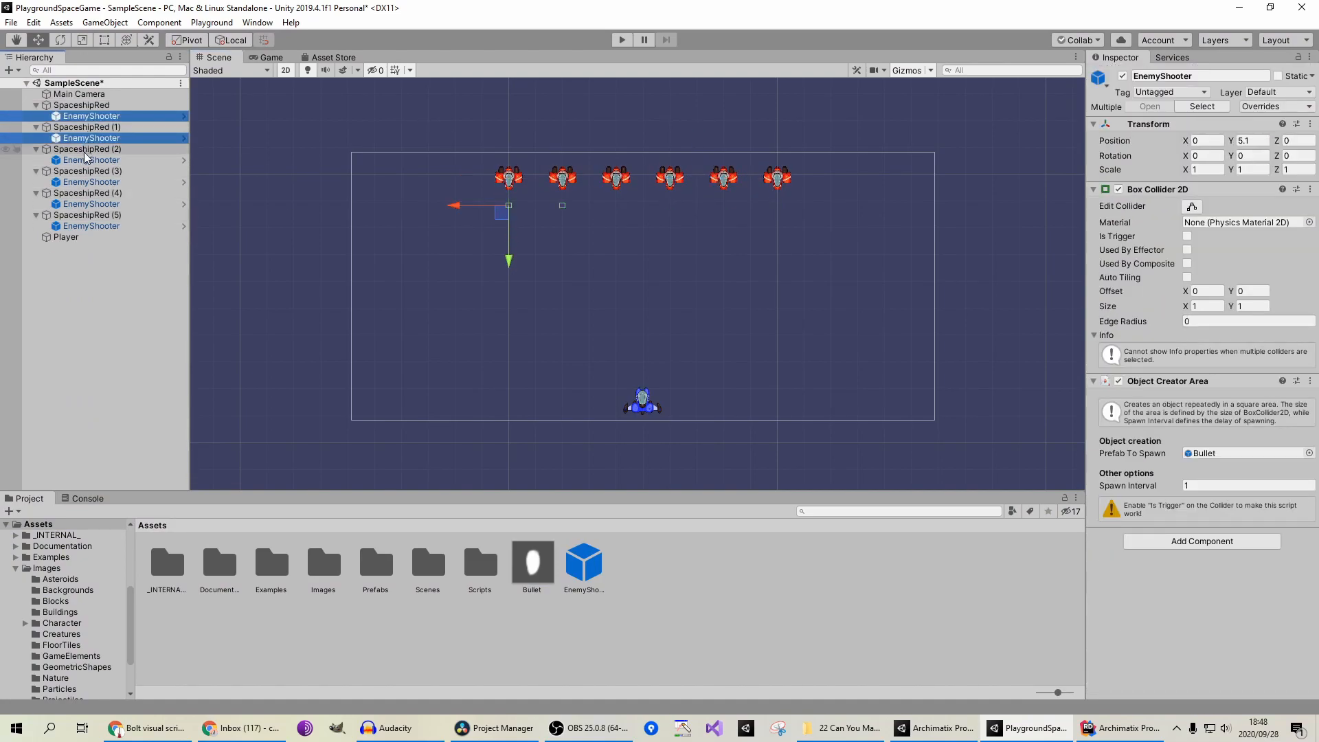
{"action": "left_click", "coordinate": [83, 160], "text": "ctrl"}
{"action": "left_click", "coordinate": [79, 182], "text": "ctrl"}
{"action": "left_click", "coordinate": [74, 203], "text": "ctrl"}
{"action": "left_click", "coordinate": [71, 226], "text": "ctrl"}
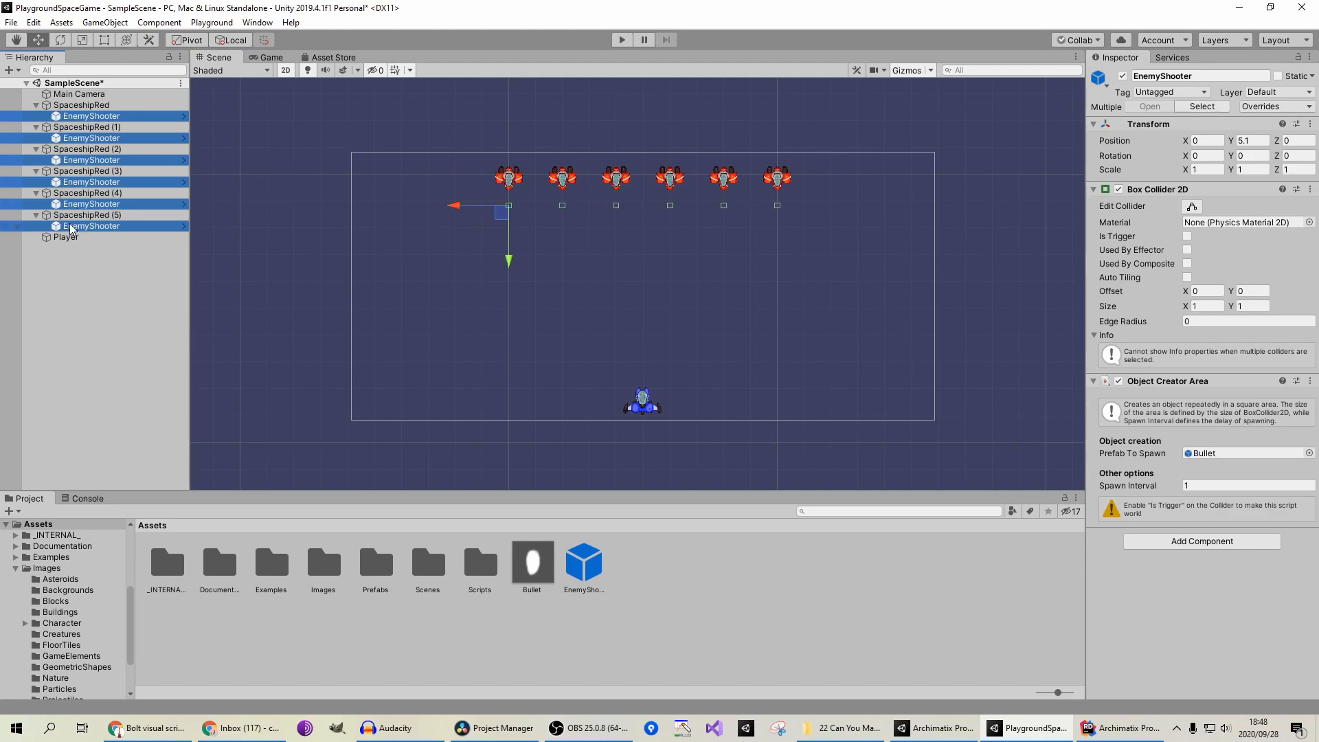
{"action": "left_click_drag", "start_coordinate": [504, 257], "coordinate": [508, 249]}
{"action": "left_click", "coordinate": [622, 39]}
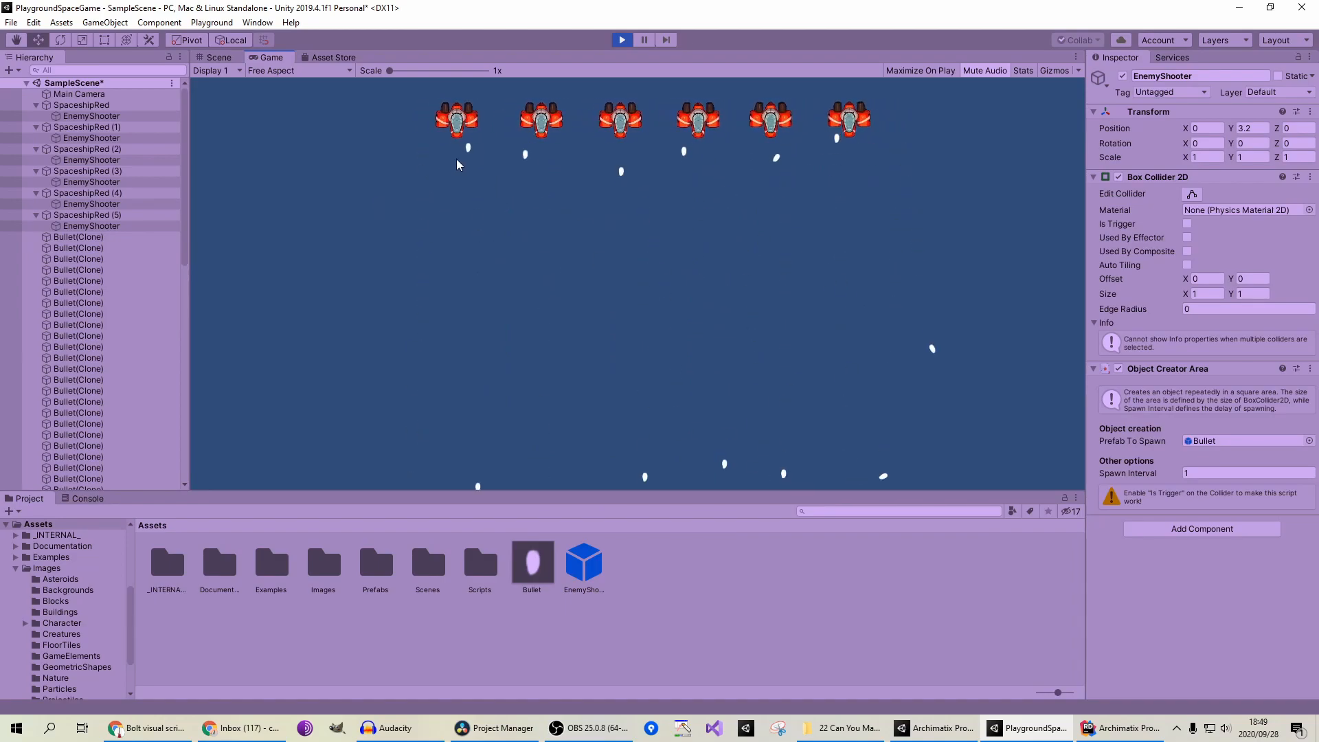
{"action": "left_click", "coordinate": [622, 39]}
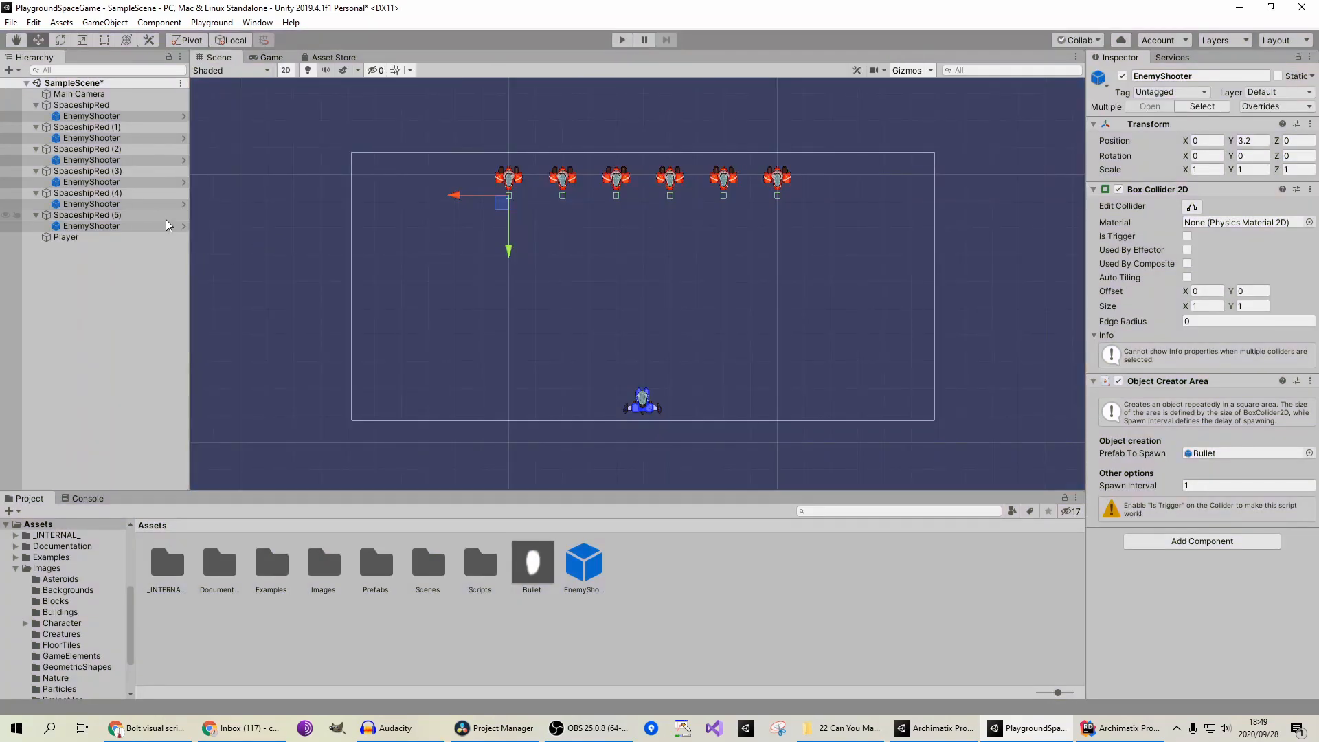
Step: Open the Bullet prefab for editing and enable Is Trigger on its Box Collider 2D
{"action": "left_click", "coordinate": [519, 562]}
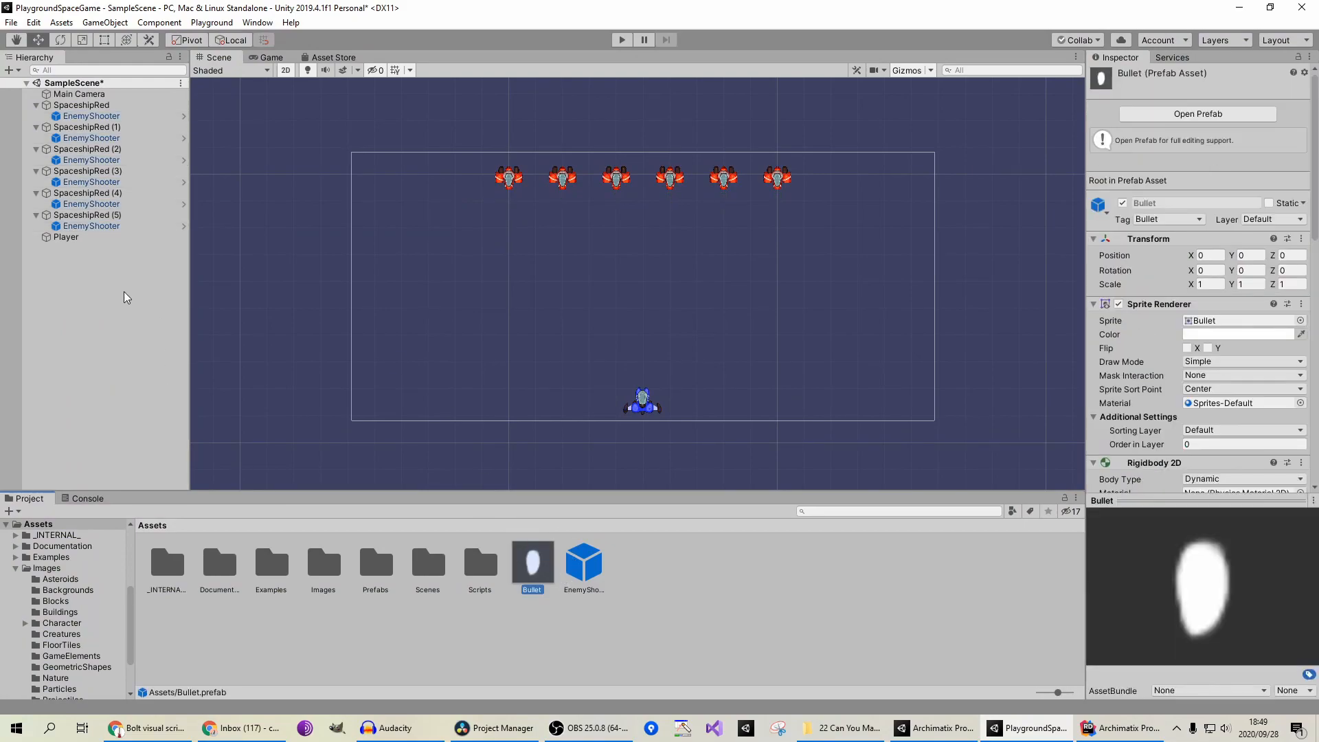
{"action": "double_click", "coordinate": [534, 570]}
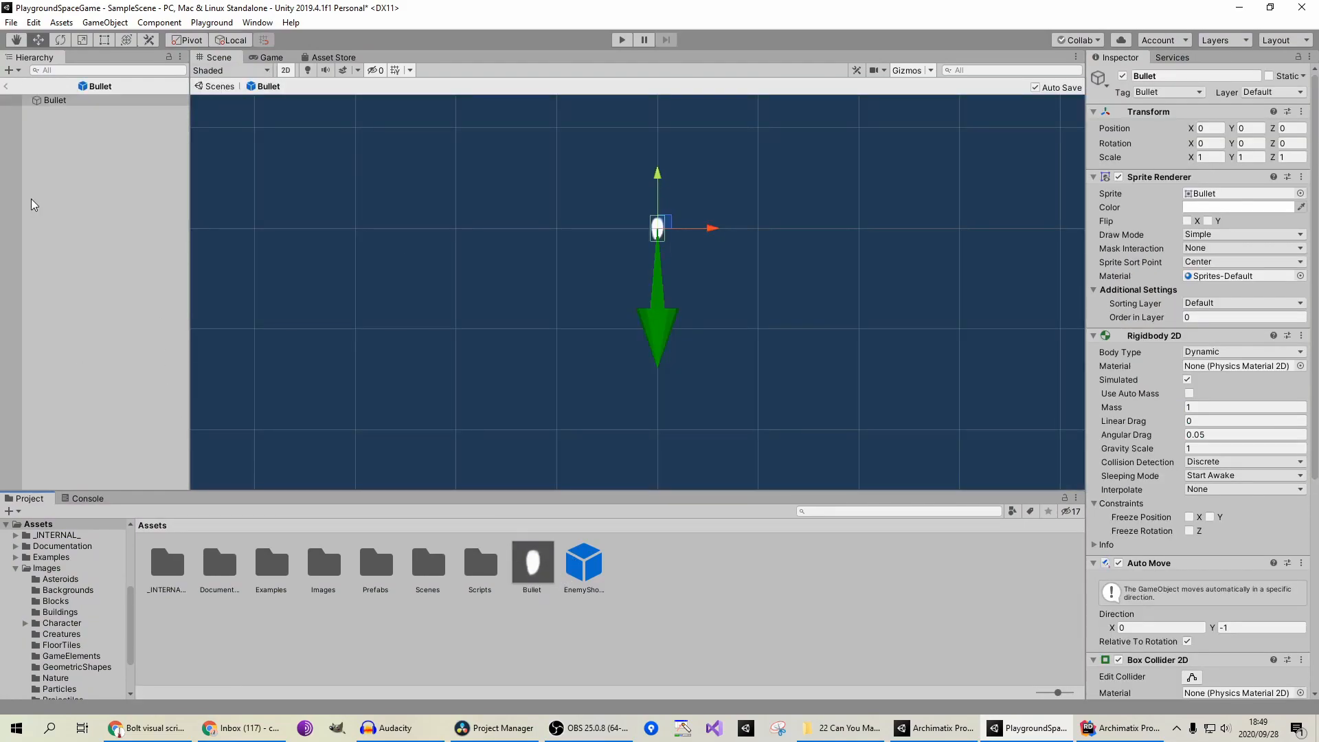
{"action": "scroll", "coordinate": [1212, 331], "scroll_direction": "down", "scroll_amount": 5}
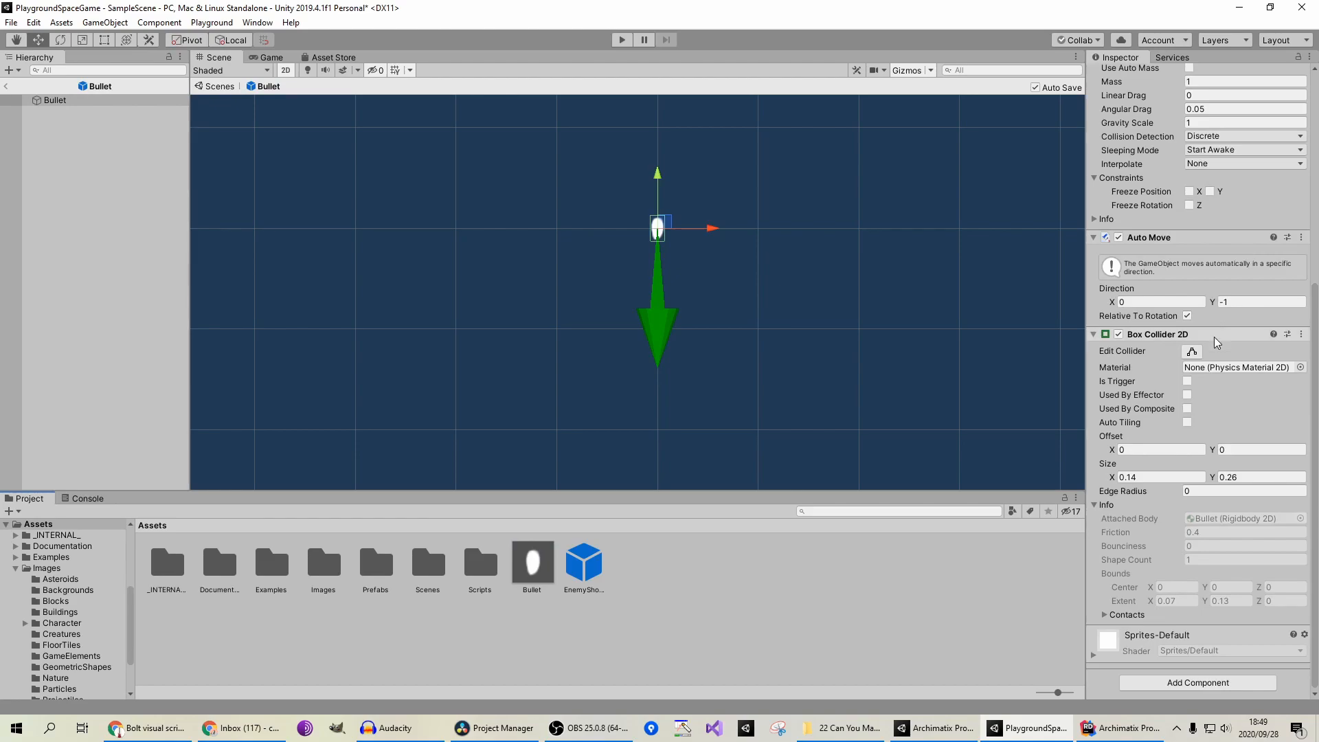
{"action": "left_click", "coordinate": [1187, 381]}
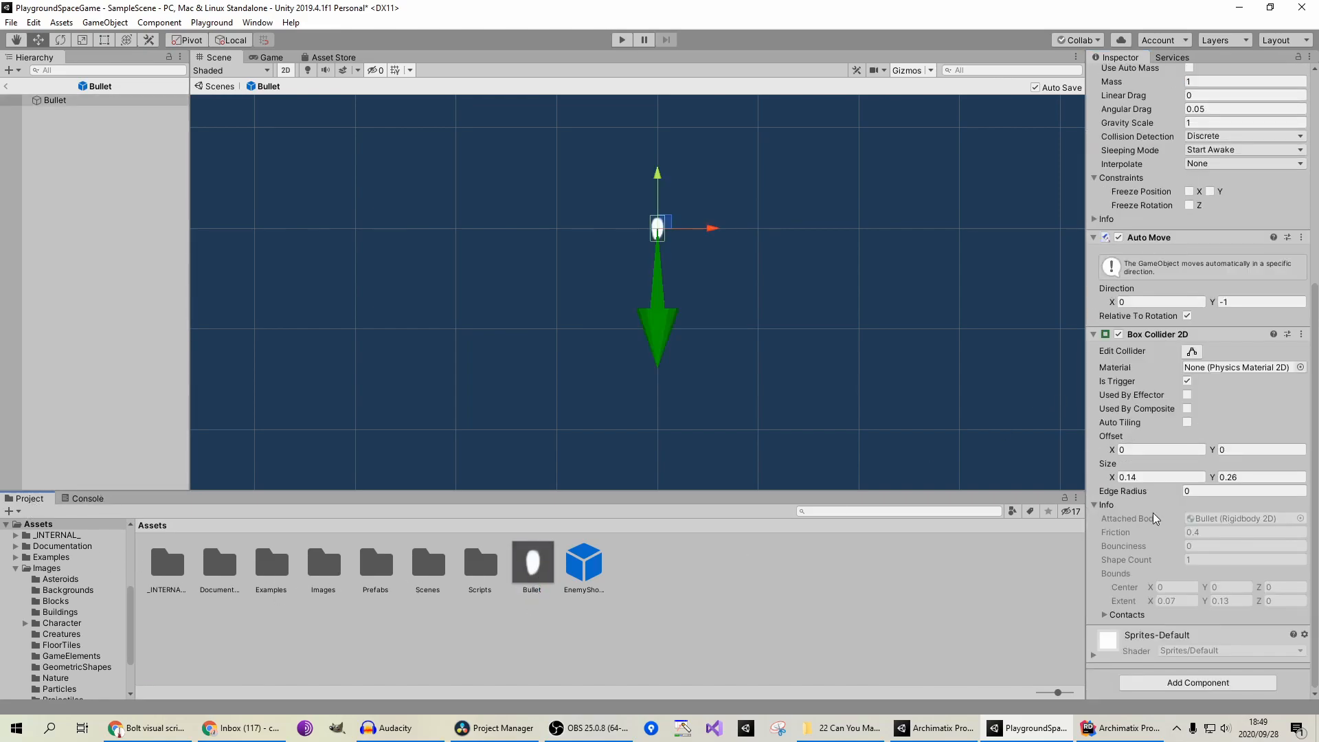
Step: Play-test the bullets with Is Trigger enabled while moving the player ship sideways, and again with Is Trigger disabled on the Bullet prefab
{"action": "left_click", "coordinate": [622, 39]}
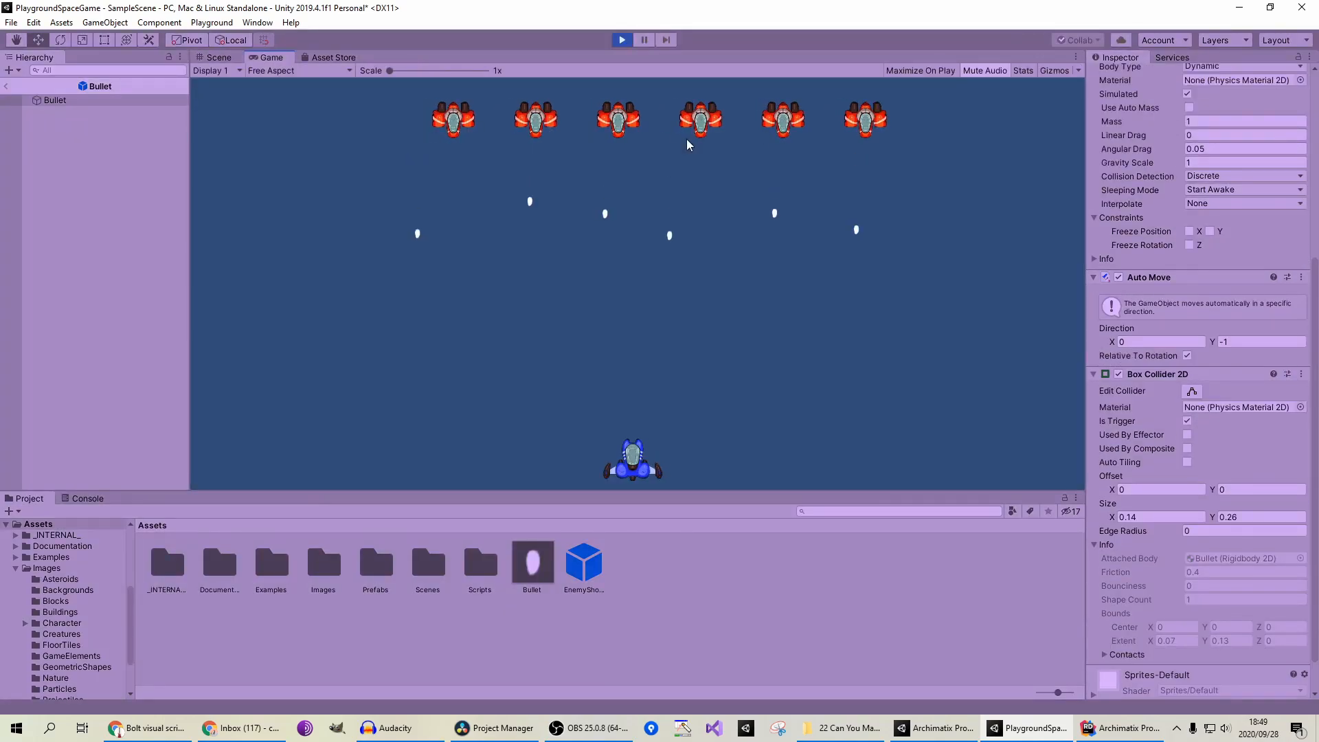
{"action": "key", "text": "Left"}
{"action": "key", "text": "Right"}
{"action": "left_click", "coordinate": [621, 40]}
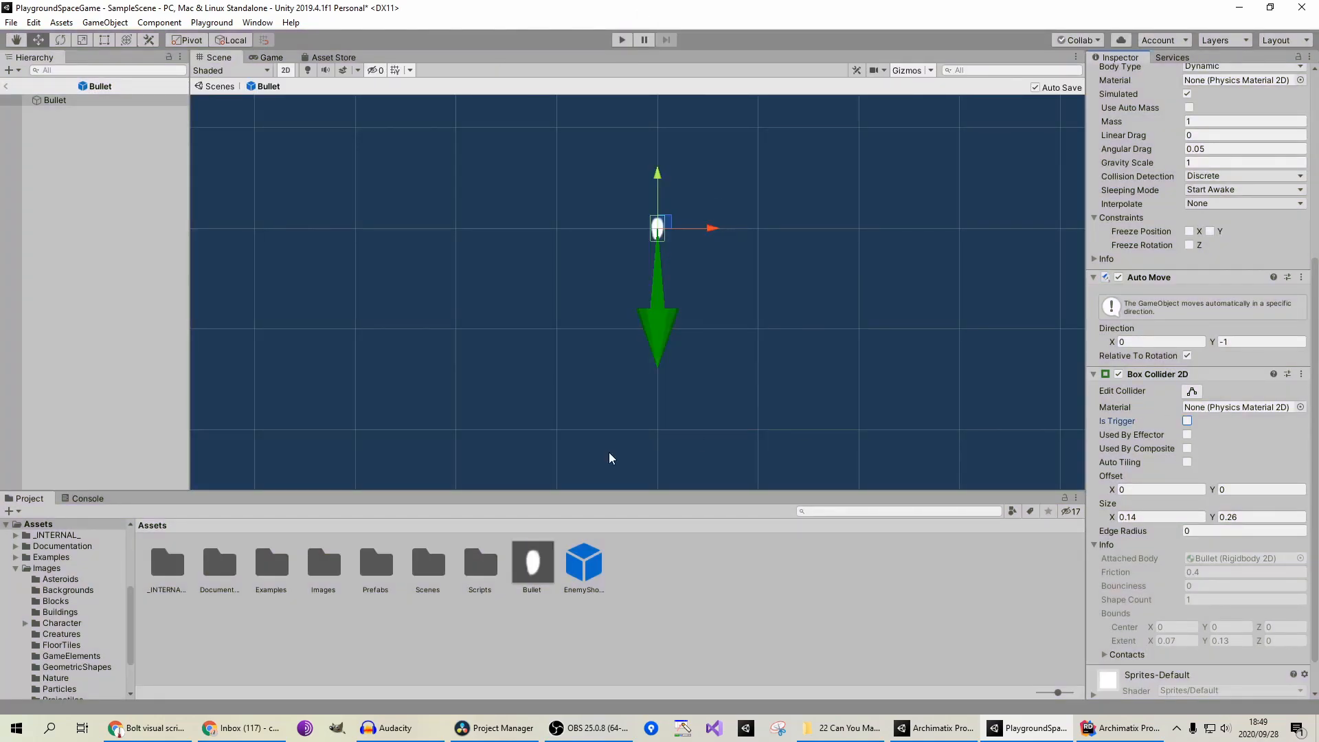
{"action": "left_click", "coordinate": [626, 39]}
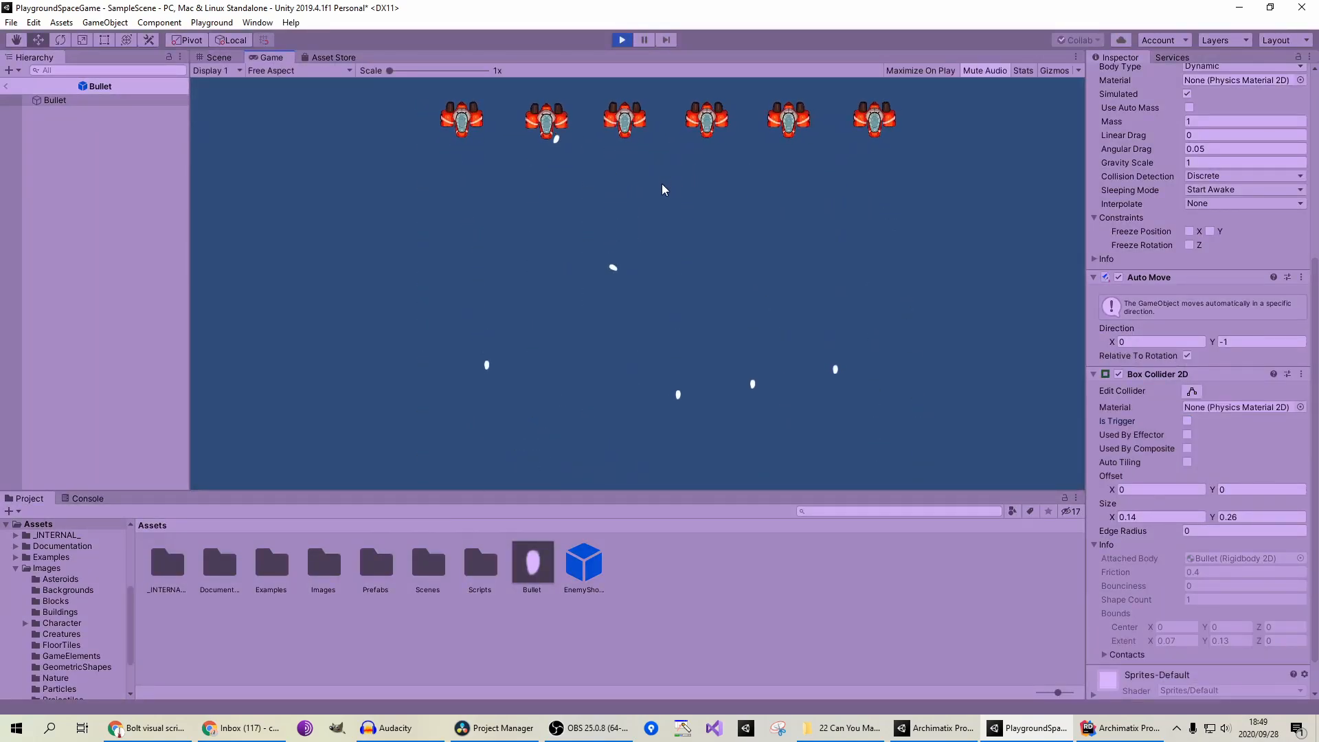
{"action": "left_click", "coordinate": [622, 40]}
Step: Freeze the Z rotation in the Bullet prefab's Rigidbody 2D constraints, and play-test the bullets
{"action": "left_click", "coordinate": [541, 570]}
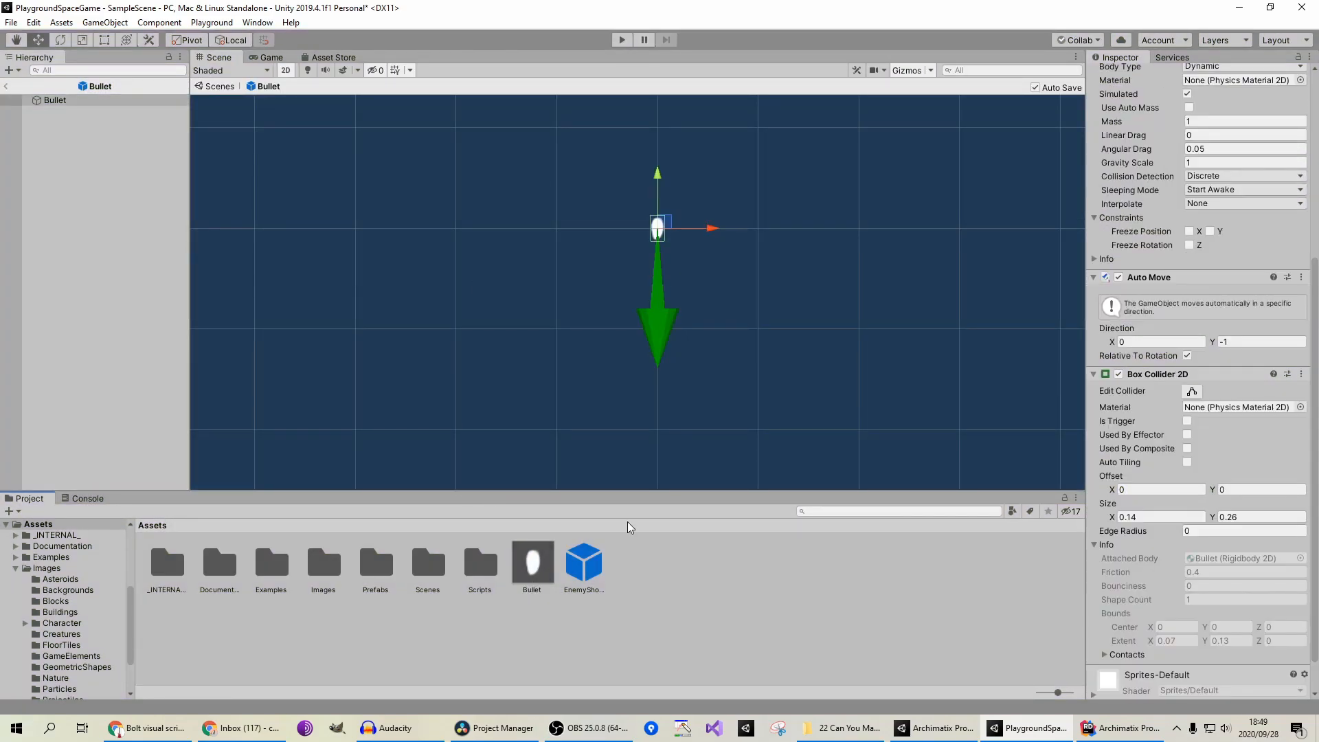
{"action": "scroll", "coordinate": [1210, 369], "scroll_direction": "down", "scroll_amount": 2}
{"action": "scroll", "coordinate": [1213, 381], "scroll_direction": "up", "scroll_amount": 10}
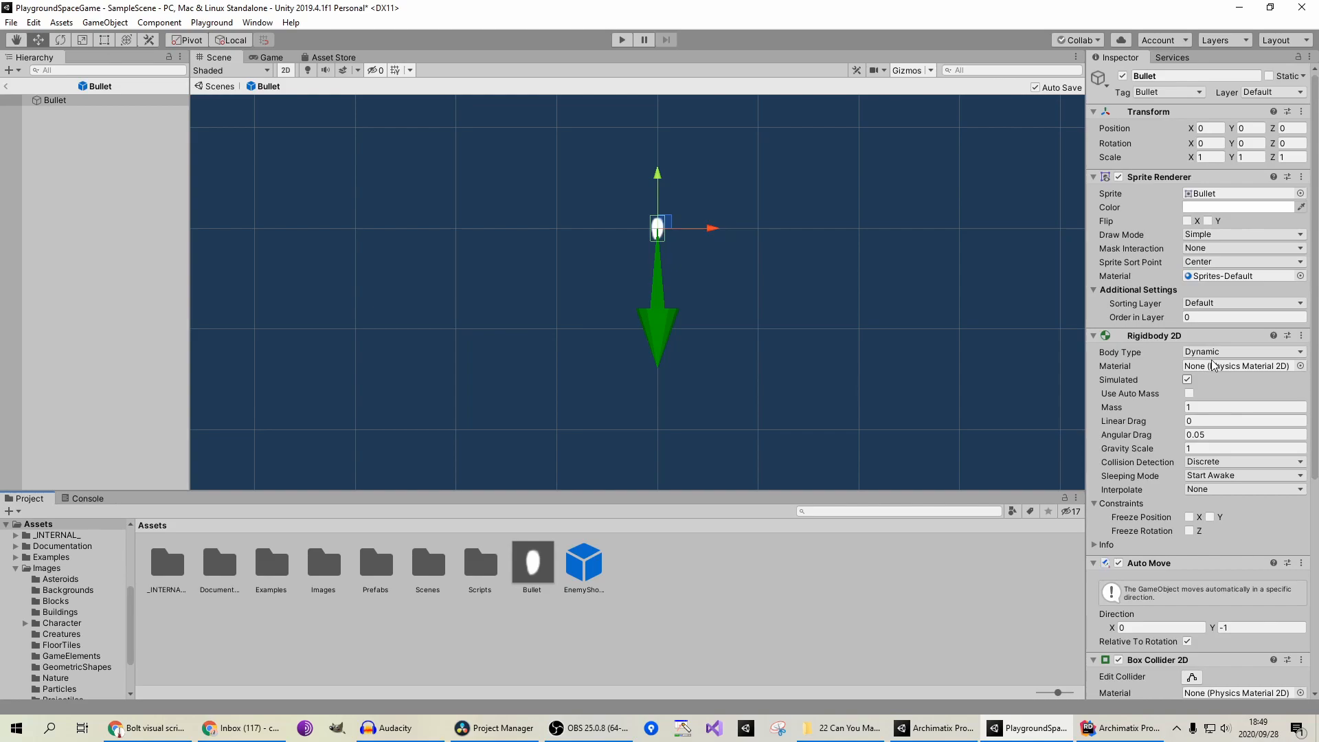
{"action": "scroll", "coordinate": [1193, 316], "scroll_direction": "down", "scroll_amount": 3}
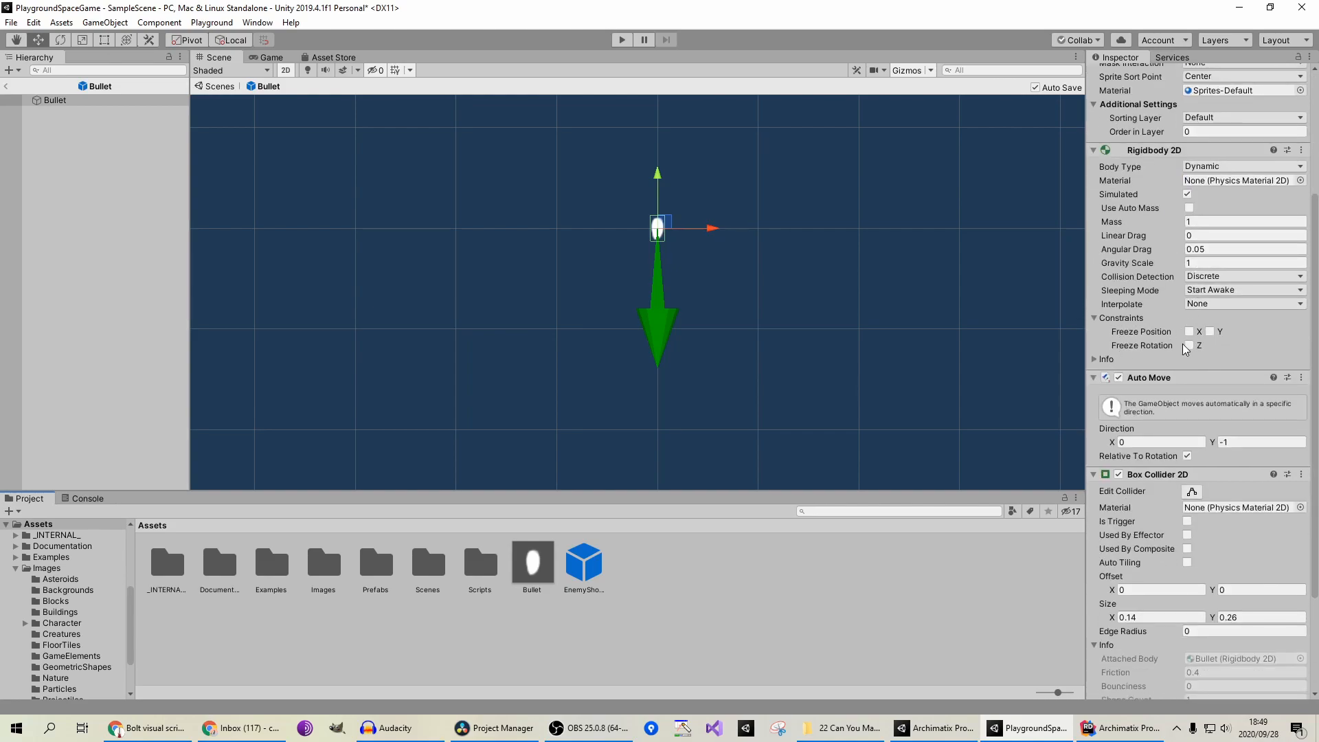
{"action": "left_click", "coordinate": [1189, 345]}
{"action": "left_click", "coordinate": [620, 39]}
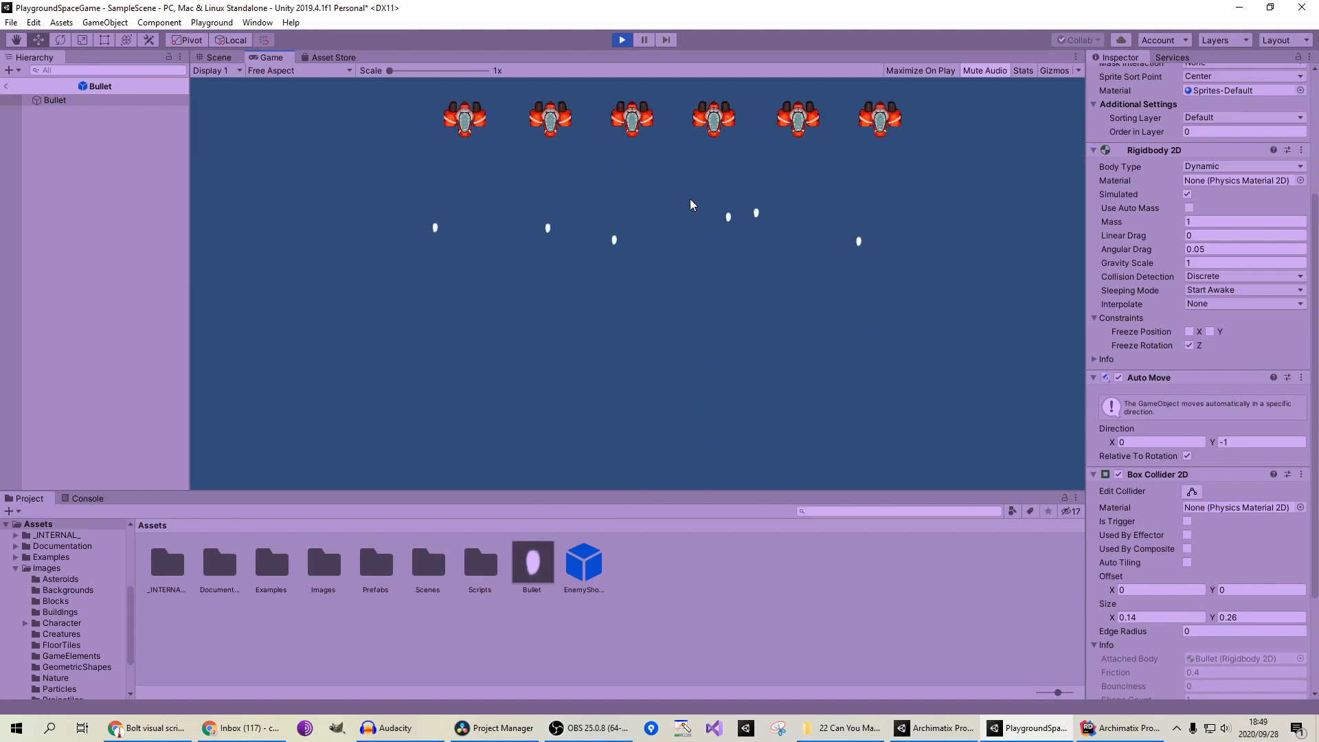
{"action": "left_click", "coordinate": [619, 42]}
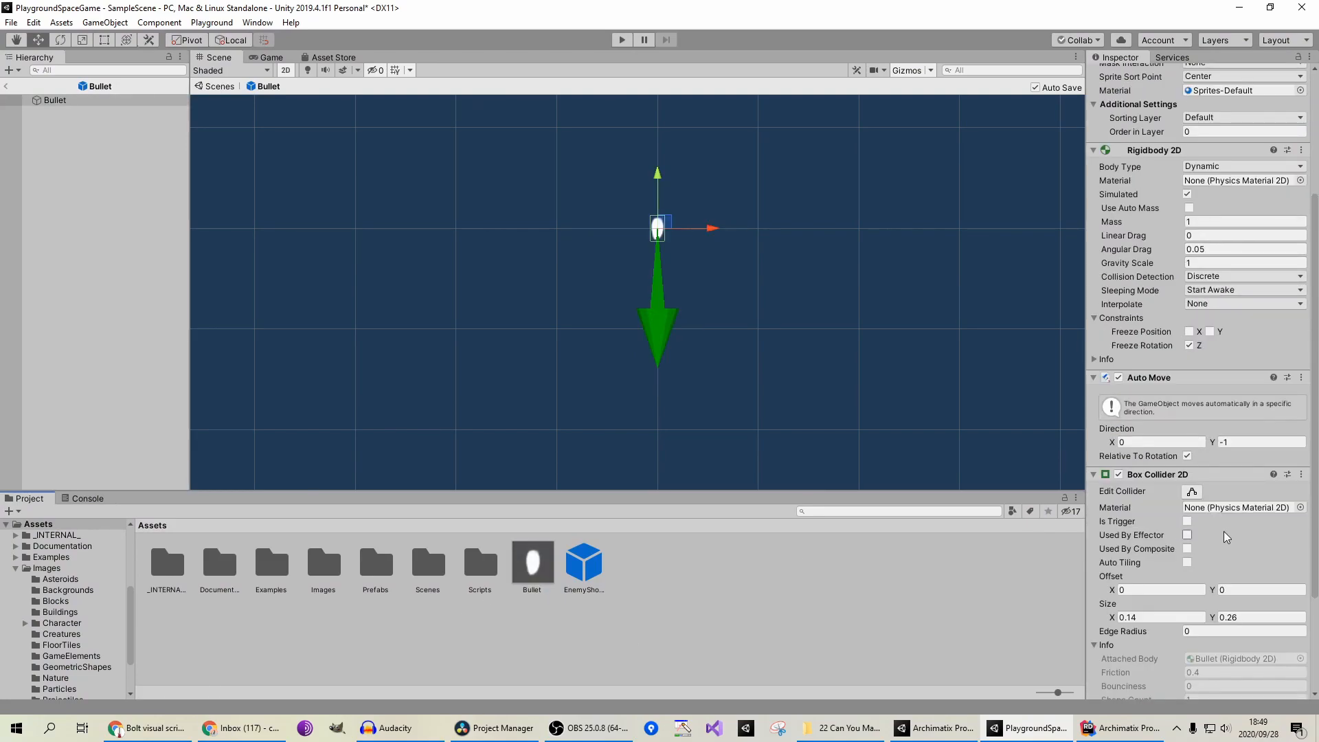
Step: Set the Bullet prefab's Auto Move direction Y to -0.5, and play-test the slower bullets
{"action": "scroll", "coordinate": [1226, 536], "scroll_direction": "down", "scroll_amount": 3}
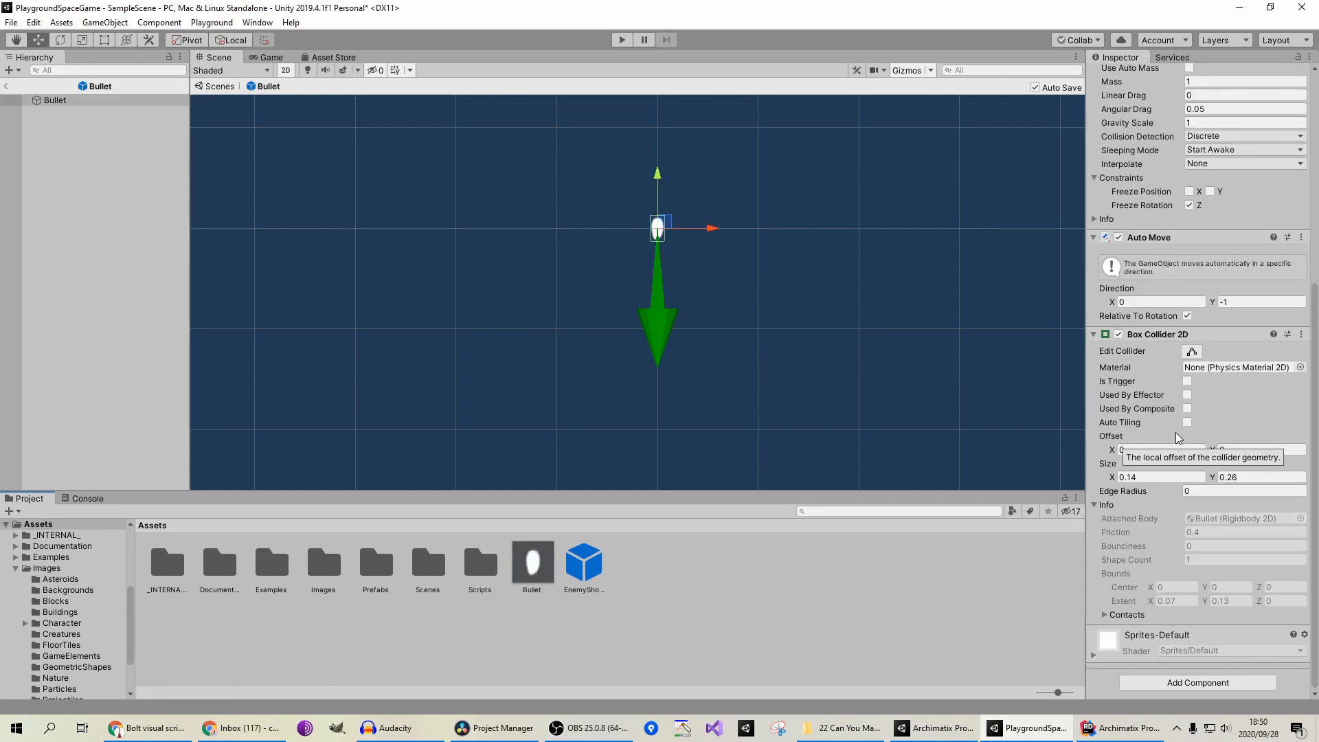
{"action": "left_click", "coordinate": [1230, 302]}
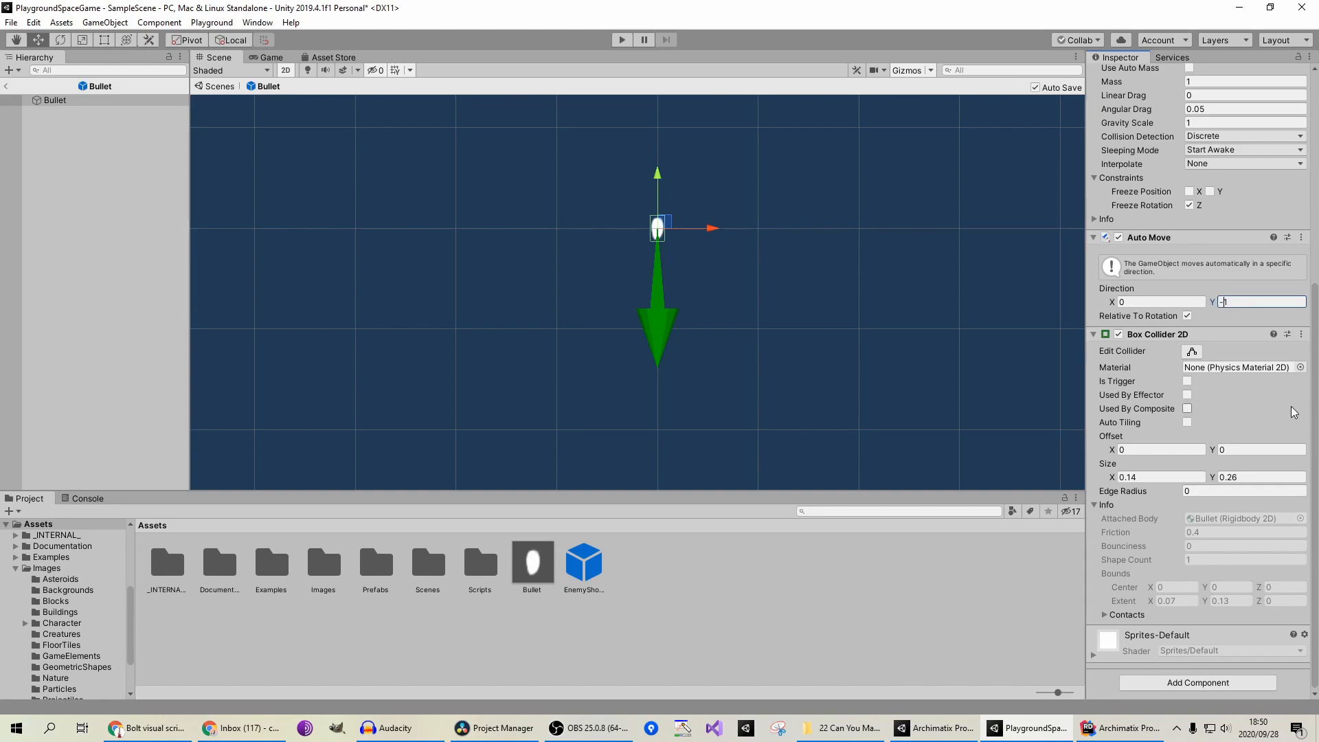
{"action": "type", "text": "-0.5"}
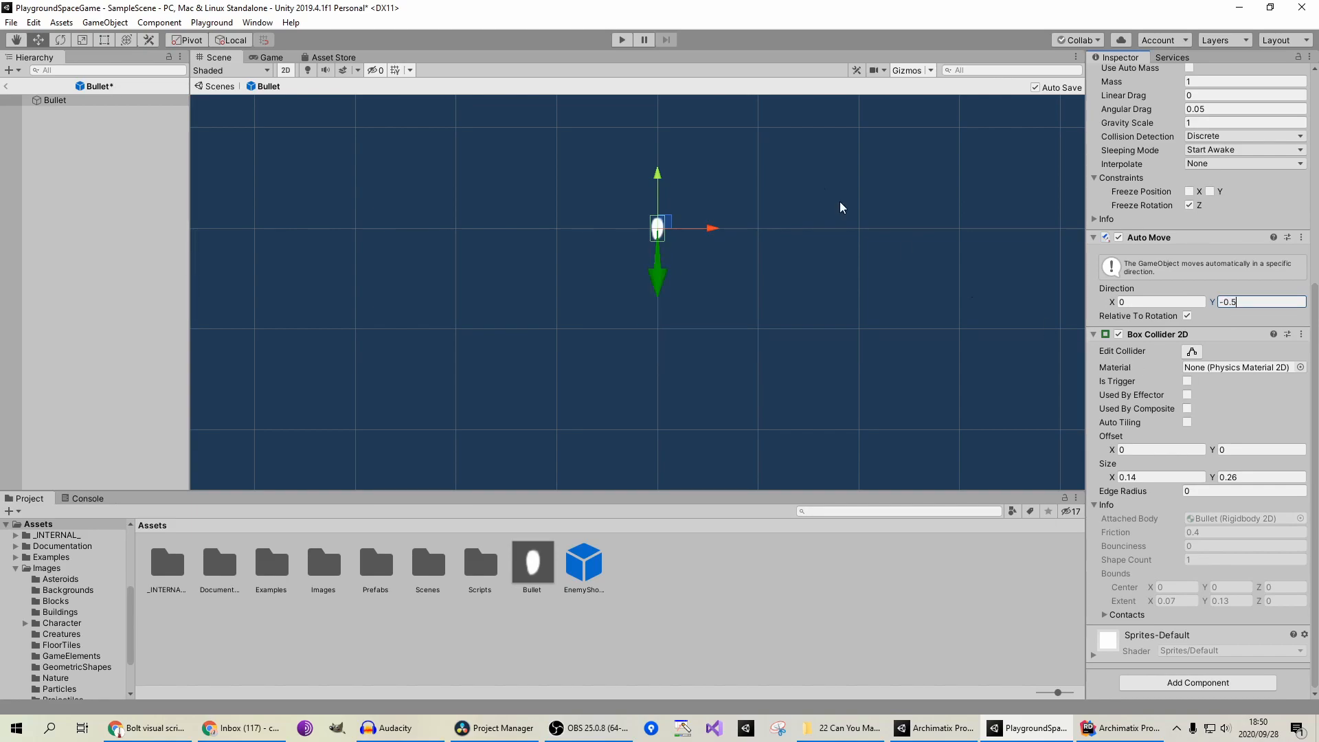
{"action": "left_click", "coordinate": [630, 45]}
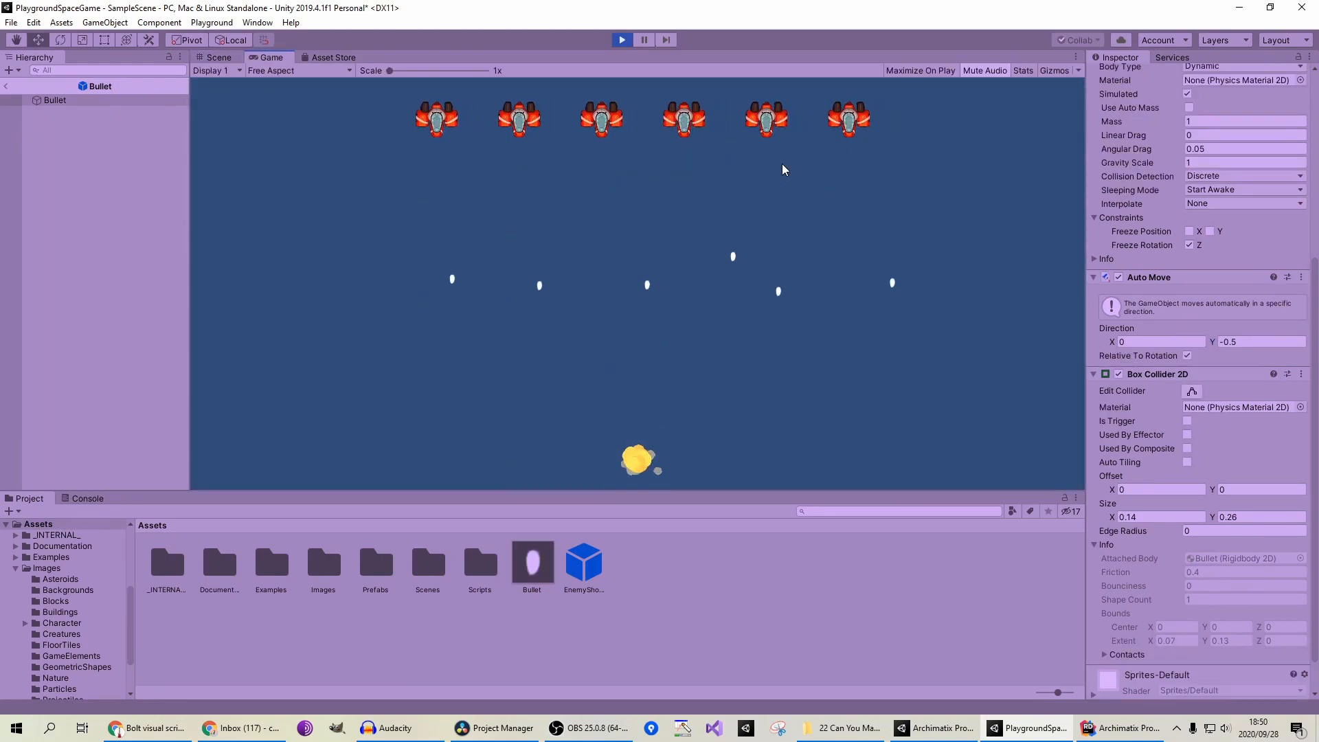
{"action": "left_click", "coordinate": [620, 41]}
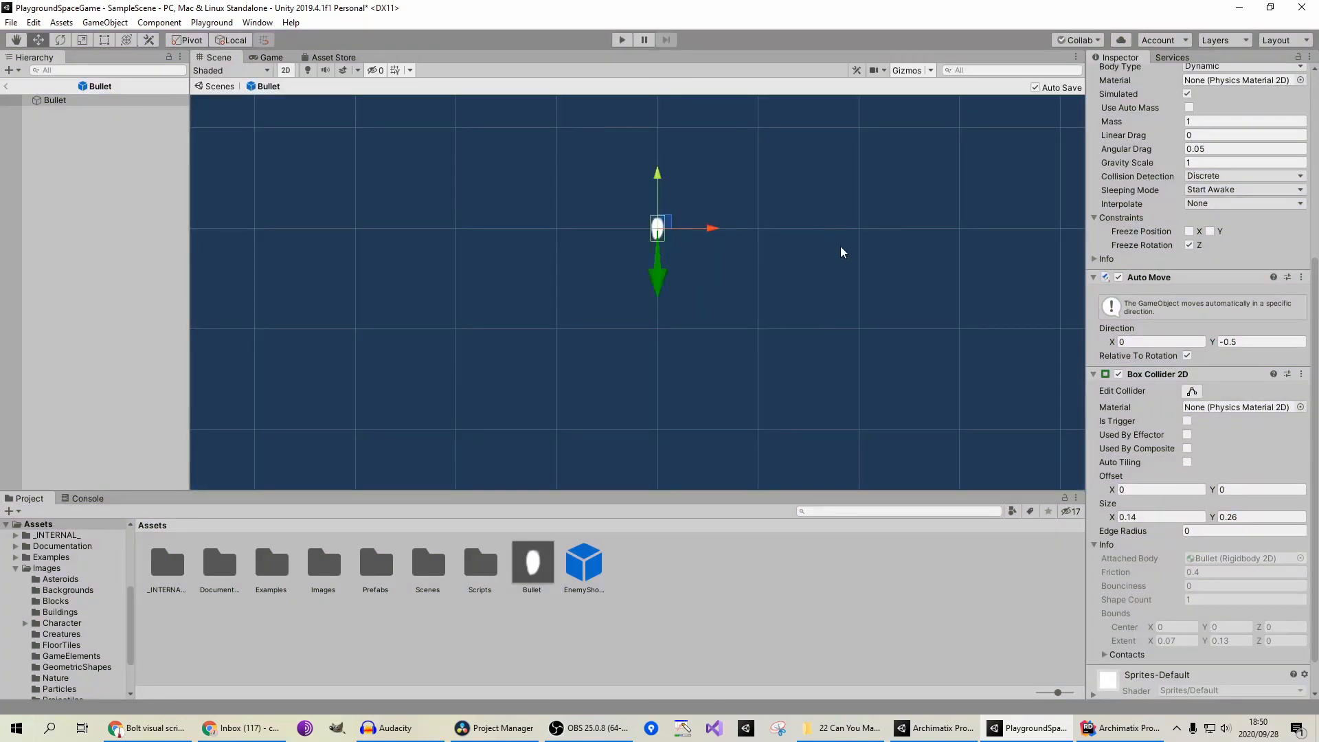
{"action": "scroll", "coordinate": [1195, 365], "scroll_direction": "up", "scroll_amount": 5}
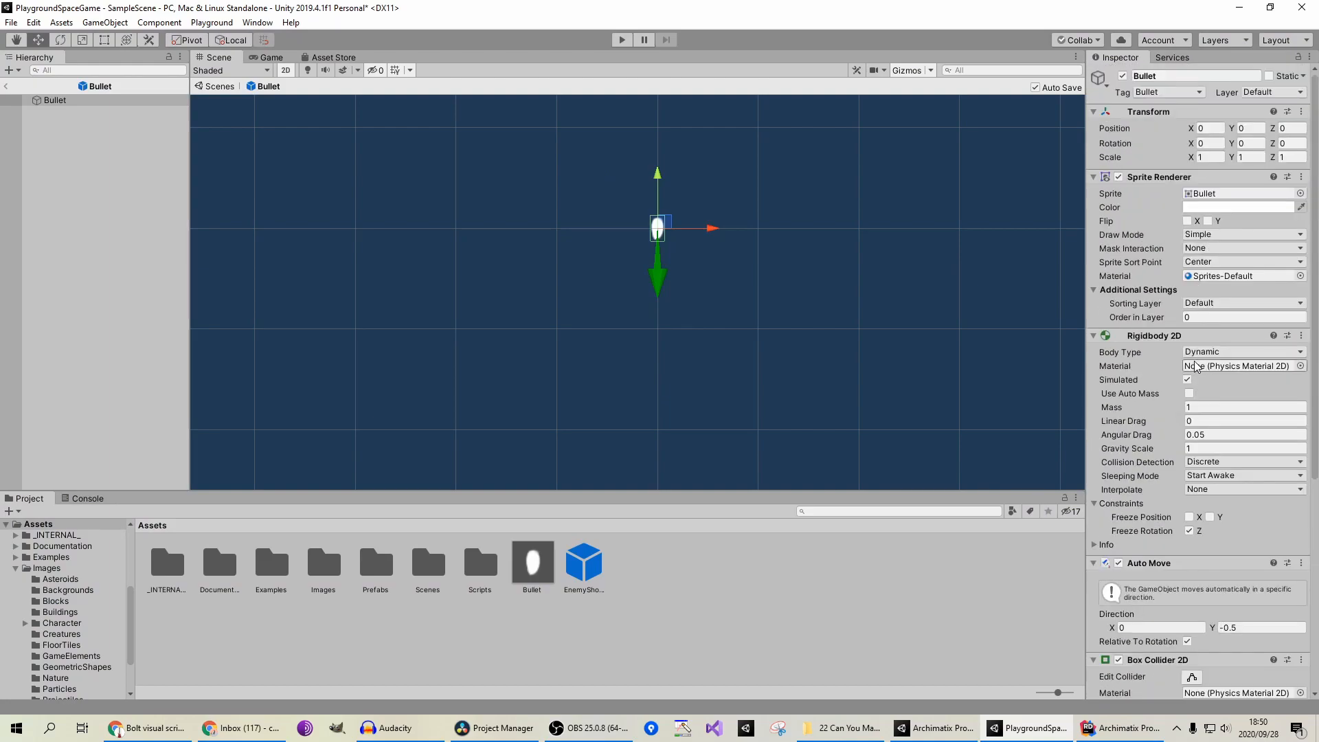
Step: Set the Bullet prefab's Rigidbody 2D linear drag to 5, and play-test the bullets
{"action": "scroll", "coordinate": [1216, 550], "scroll_direction": "down", "scroll_amount": 5}
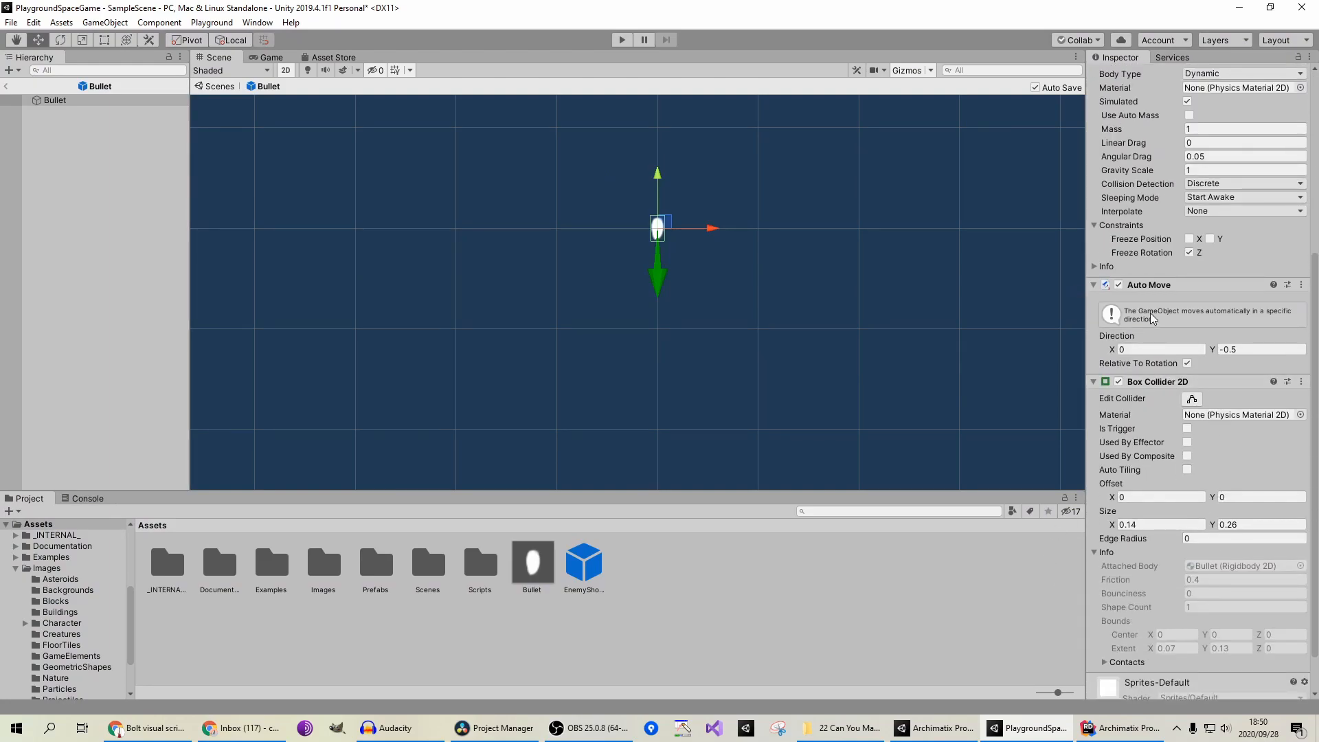
{"action": "scroll", "coordinate": [1308, 383], "scroll_direction": "up", "scroll_amount": 5}
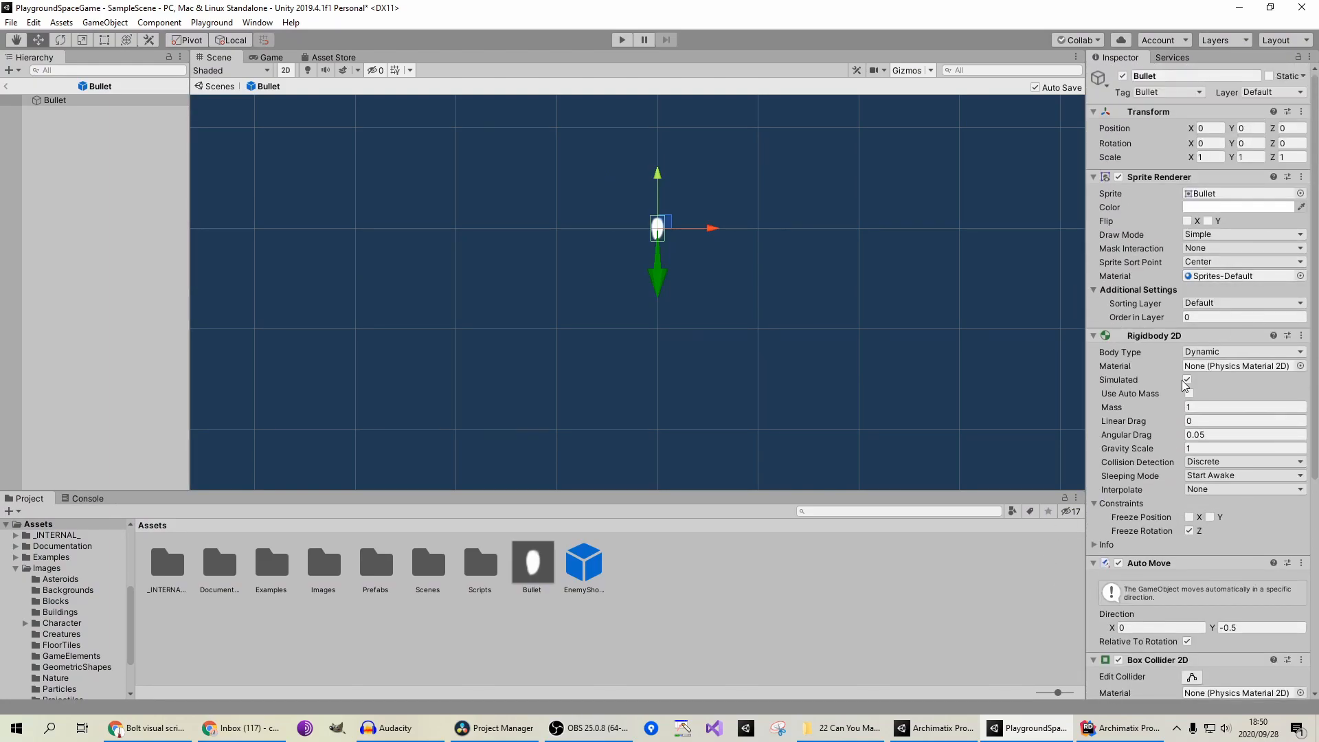
{"action": "left_click", "coordinate": [1207, 423]}
{"action": "type", "text": "5"}
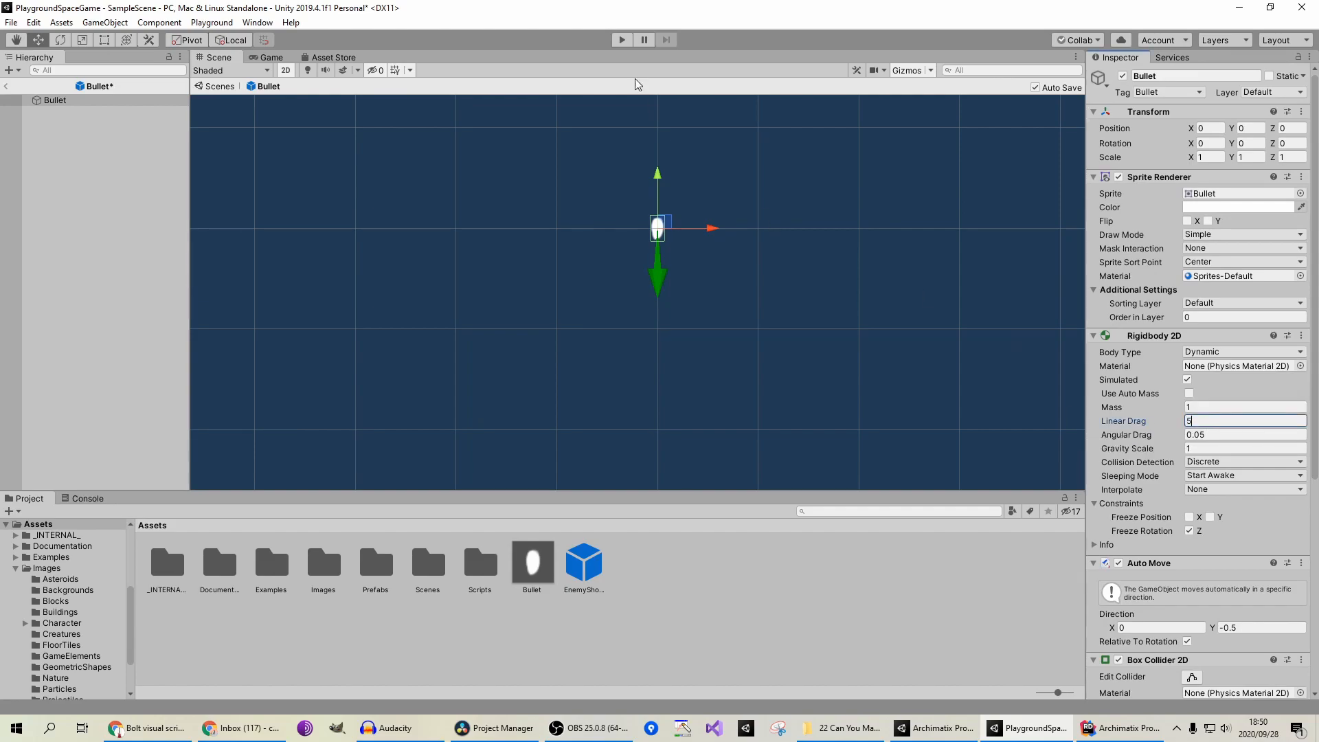
{"action": "left_click", "coordinate": [617, 41]}
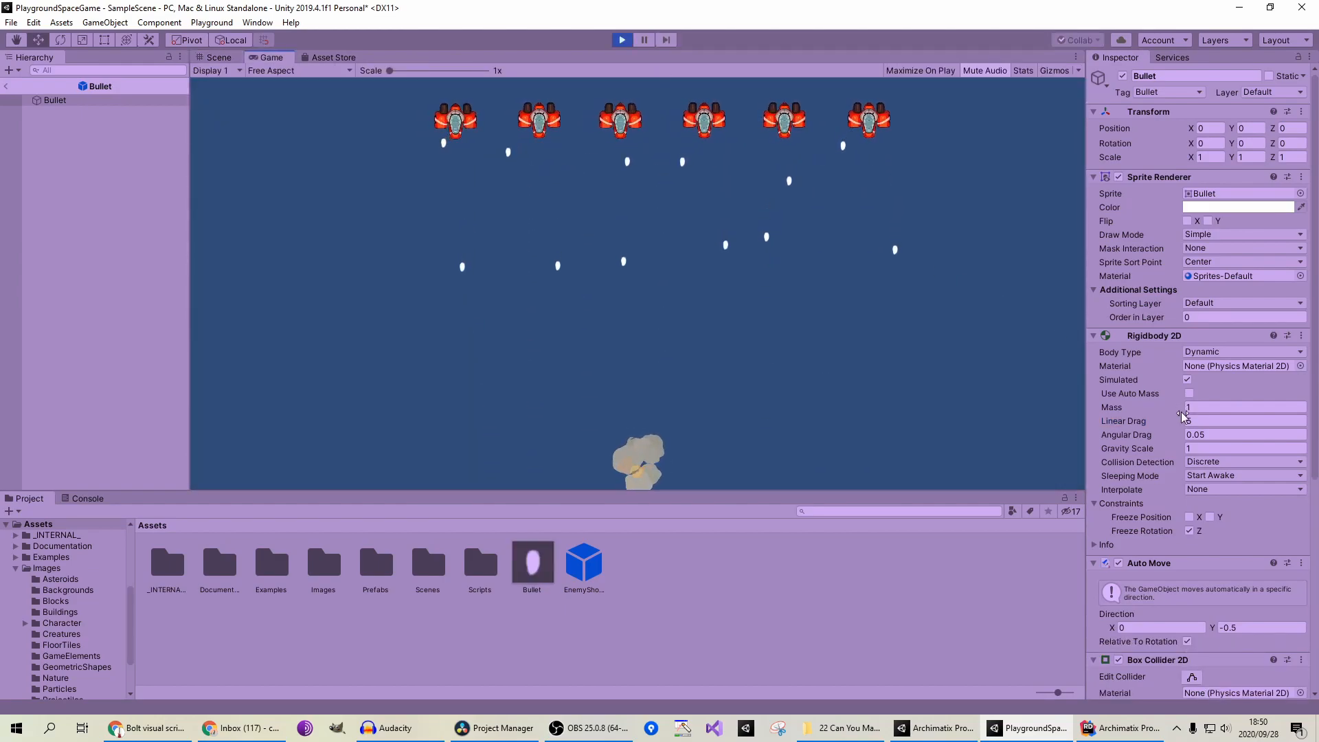
{"action": "left_click", "coordinate": [617, 44]}
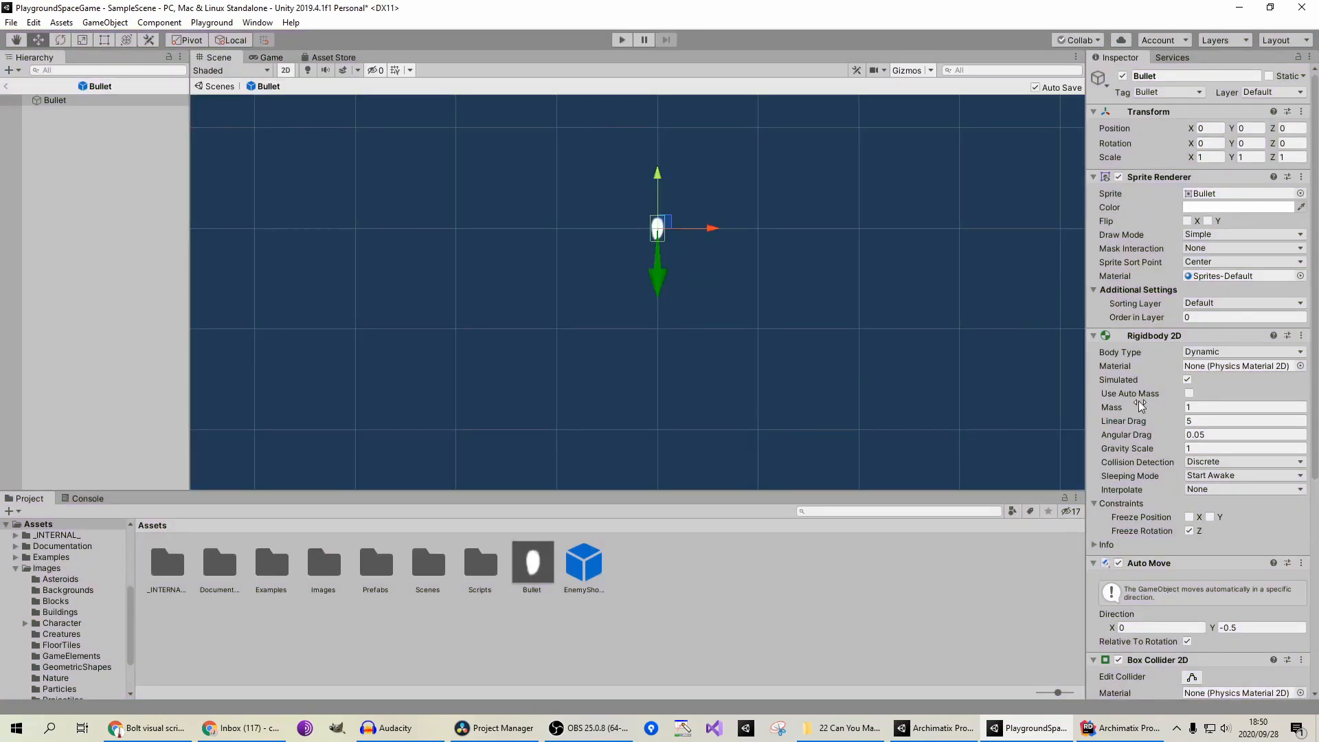
Step: Set the Bullet prefab's linear drag to 15, and play-test it while moving the player ship sideways
{"action": "left_click", "coordinate": [1209, 419]}
{"action": "type", "text": "15"}
{"action": "left_click", "coordinate": [622, 39]}
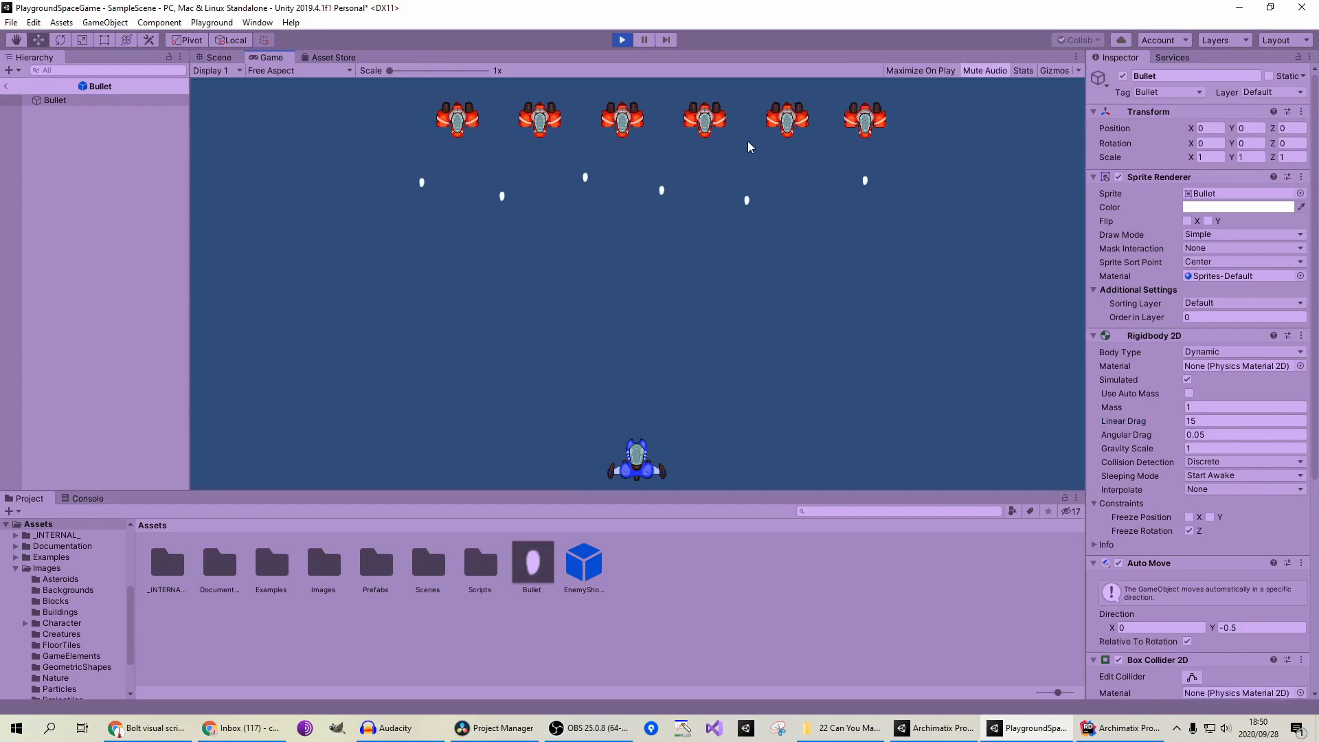
{"action": "key", "text": "Left"}
{"action": "key", "text": "Right"}
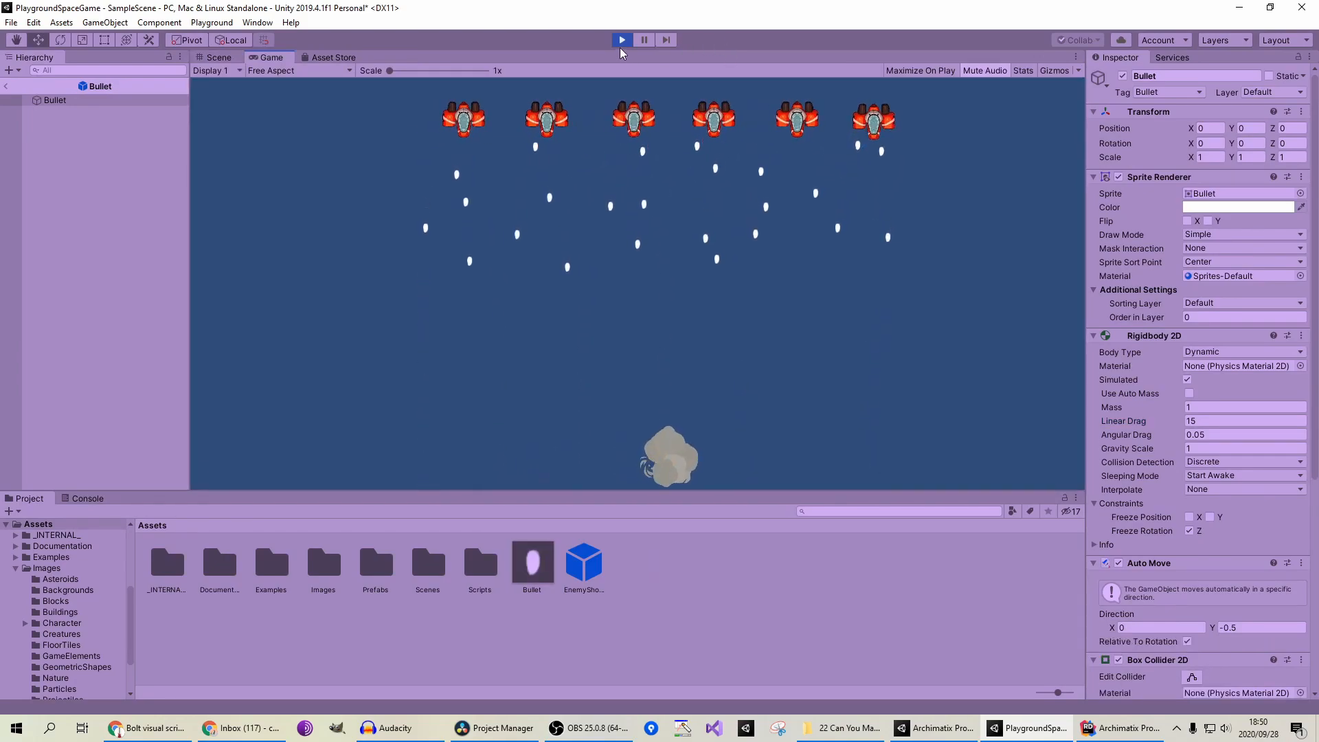
{"action": "left_click", "coordinate": [622, 40]}
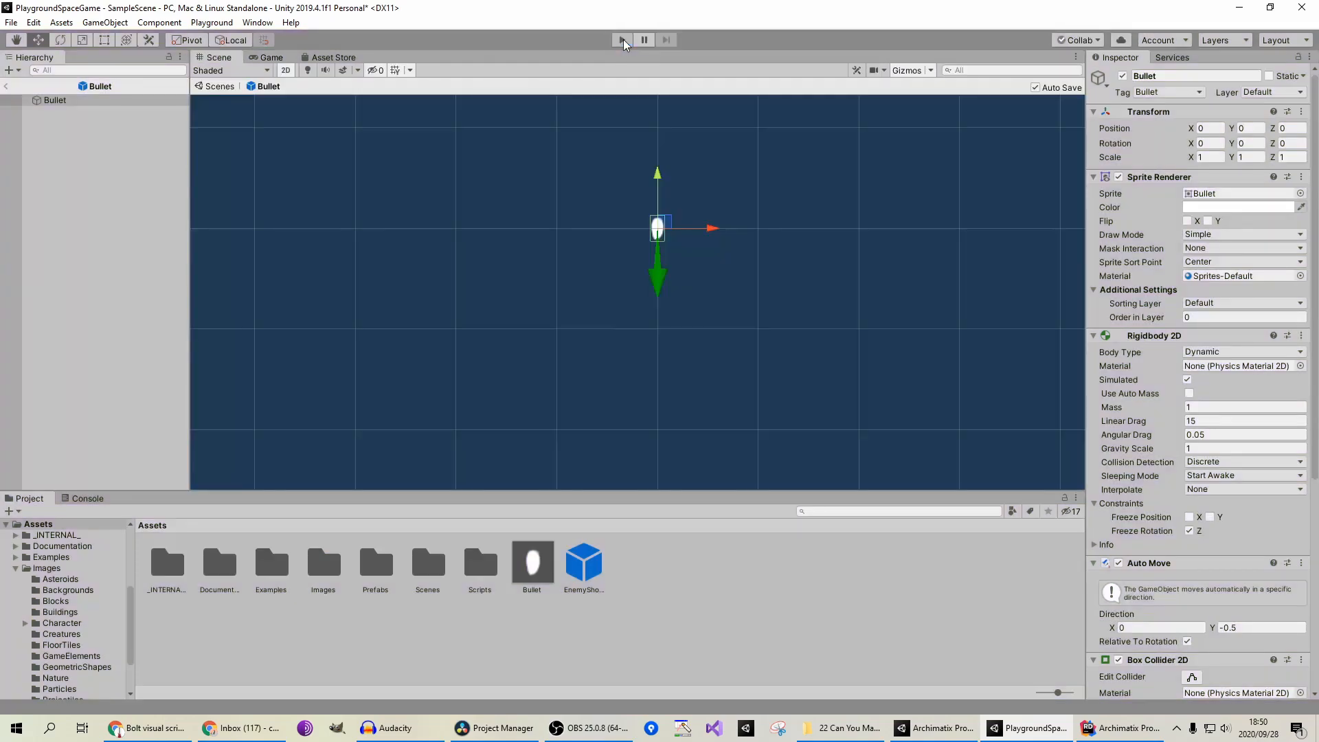
Step: Set the Object Creator Area spawn interval of the EnemyShooter prefab to 3
{"action": "left_click", "coordinate": [13, 89]}
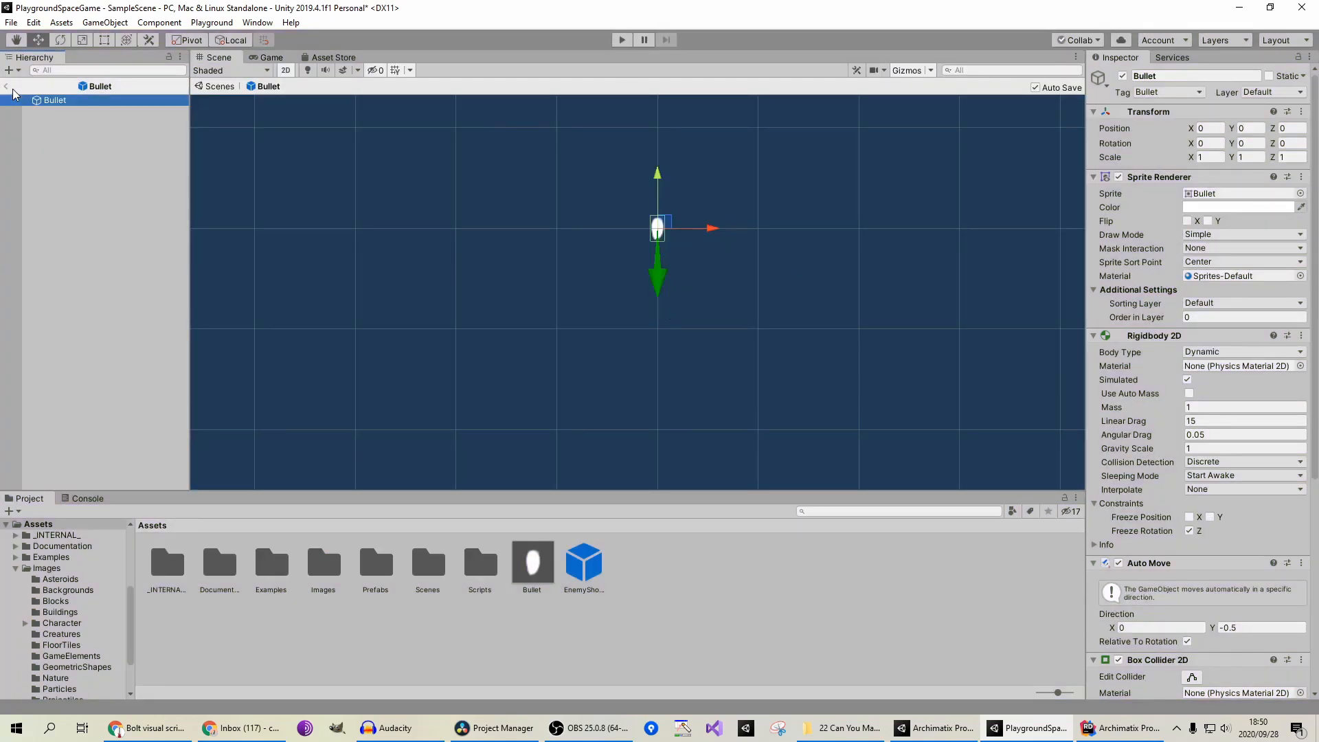
{"action": "double_click", "coordinate": [579, 581]}
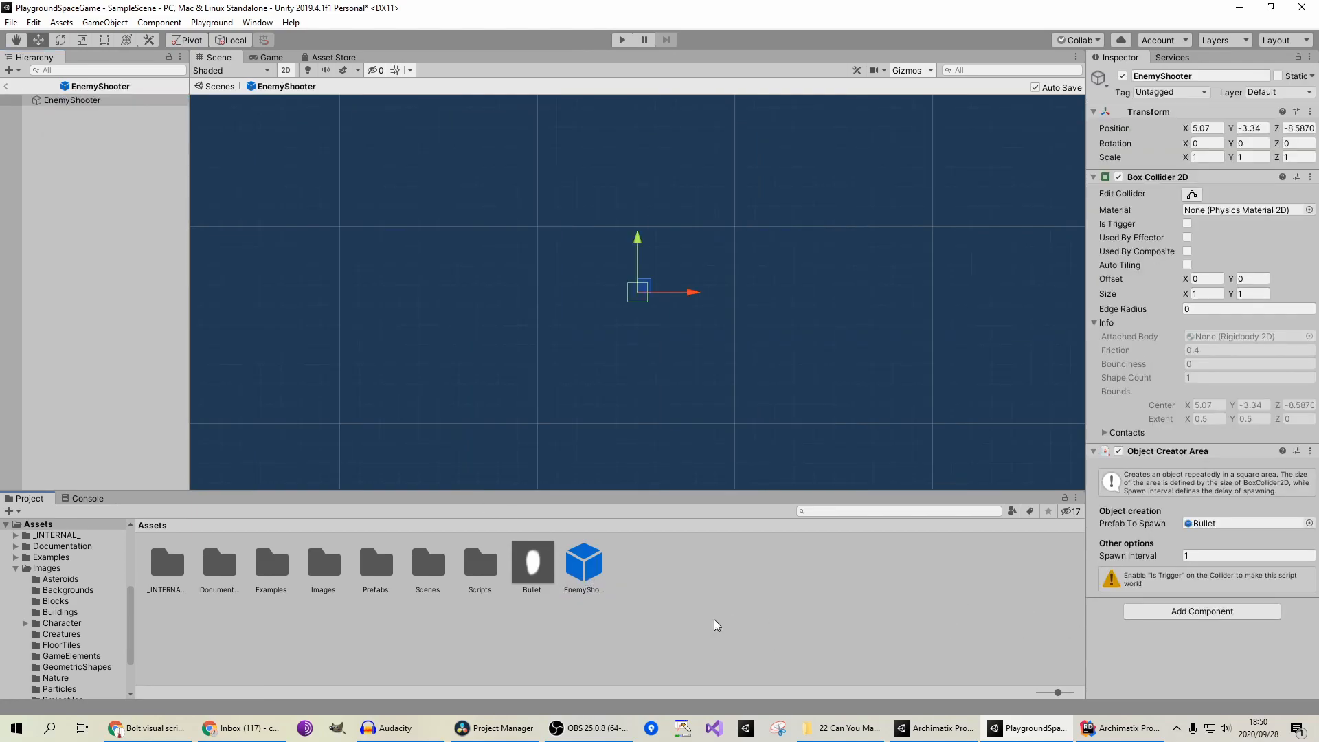
{"action": "left_click", "coordinate": [588, 564]}
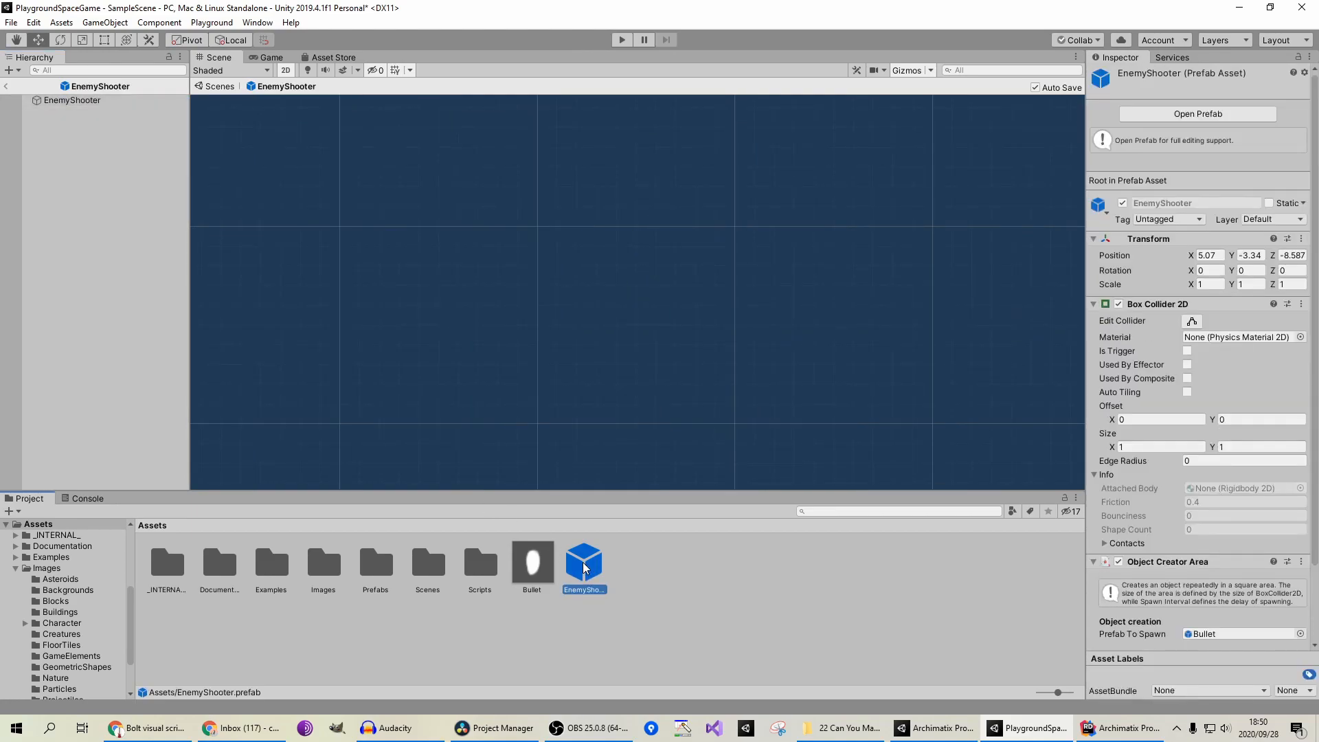
{"action": "scroll", "coordinate": [1156, 475], "scroll_direction": "down", "scroll_amount": 3}
{"action": "left_click", "coordinate": [1202, 577]}
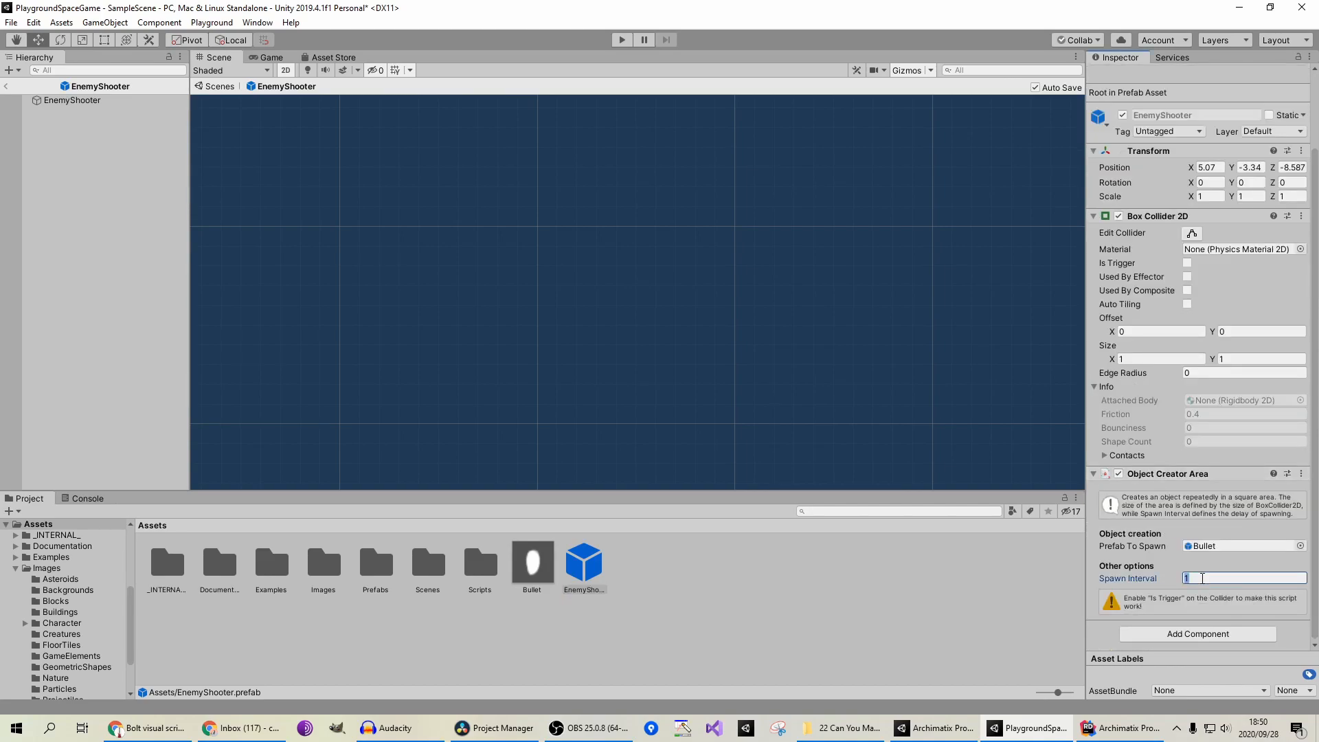
Step: Play-test the new enemy firing interval while moving the player ship sideways
{"action": "left_click", "coordinate": [622, 39]}
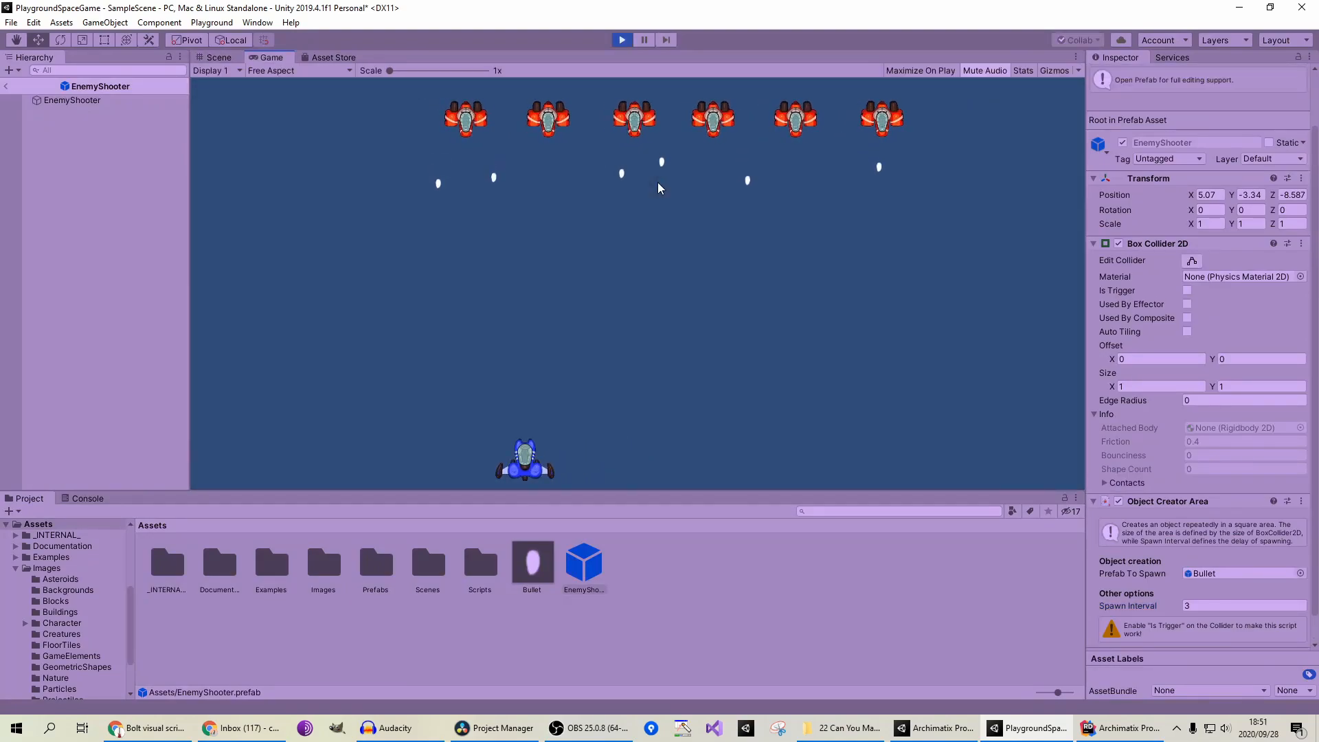
{"action": "key", "text": "Right"}
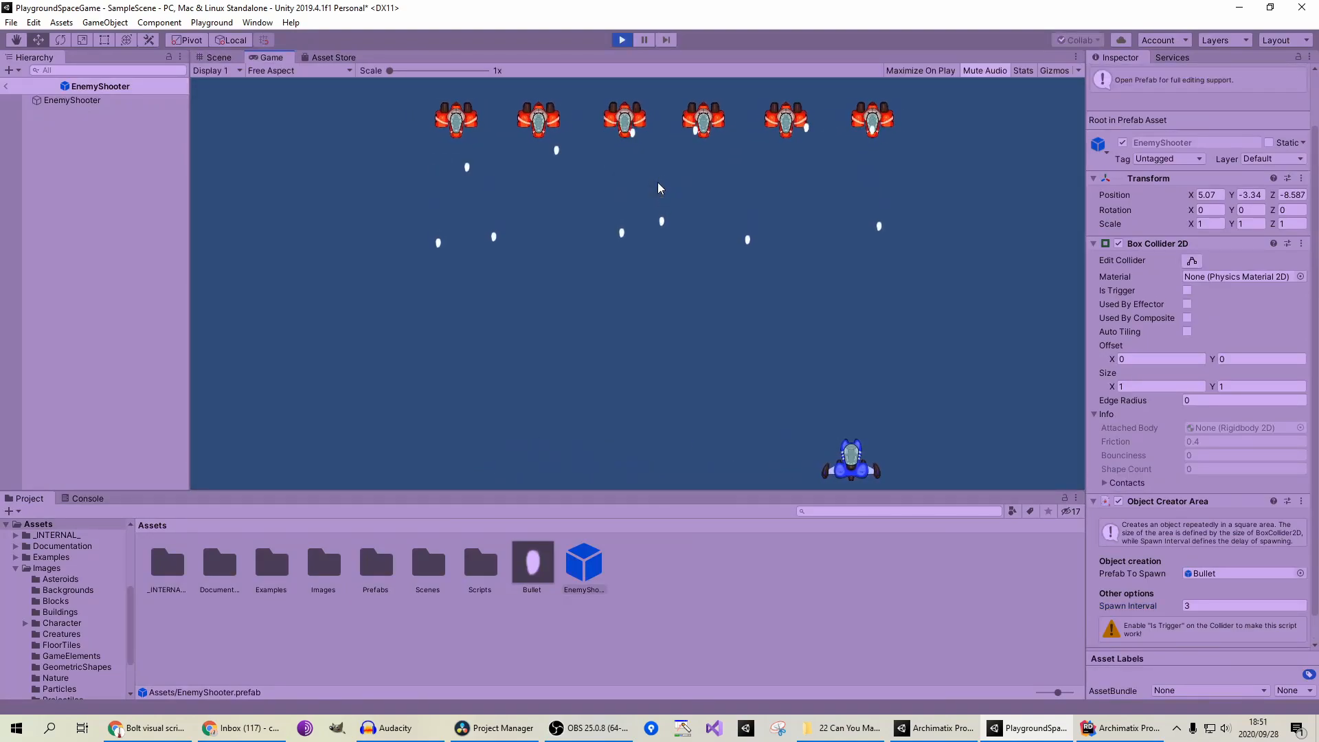
{"action": "key", "text": "Left"}
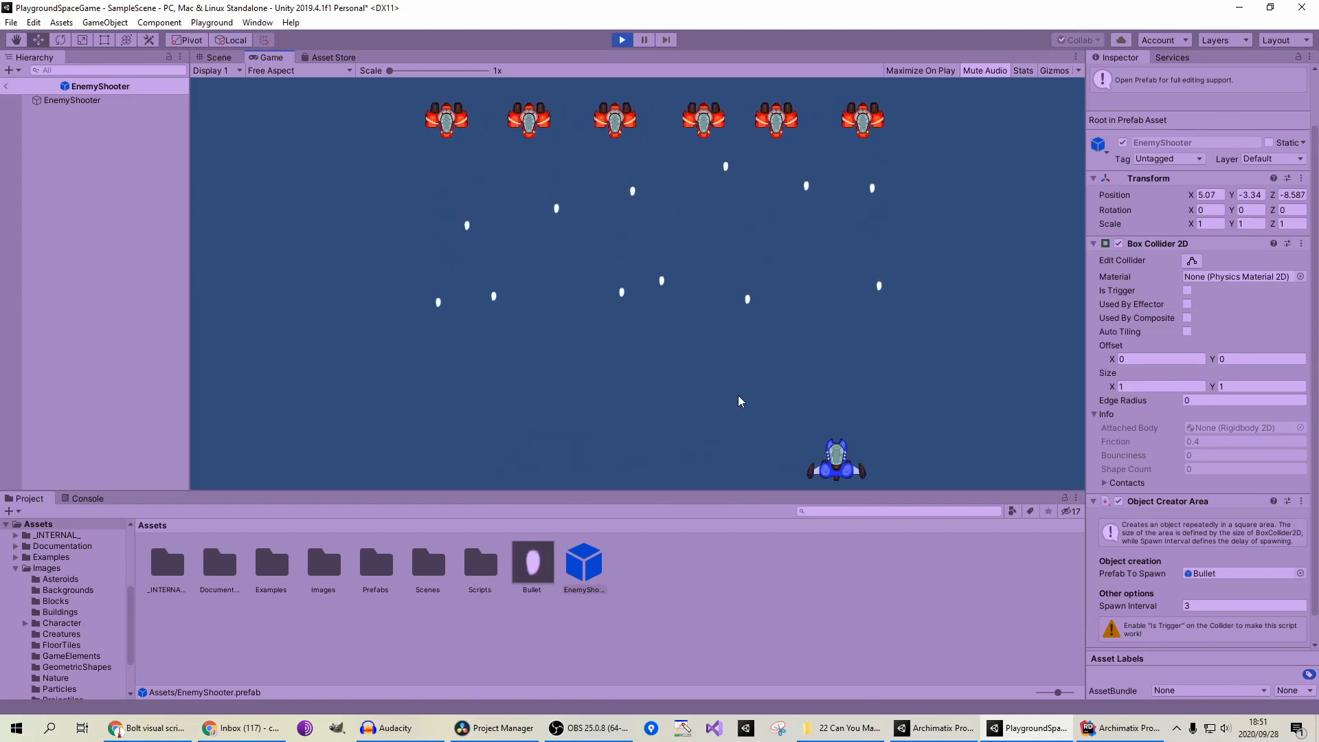
{"action": "left_click", "coordinate": [622, 39]}
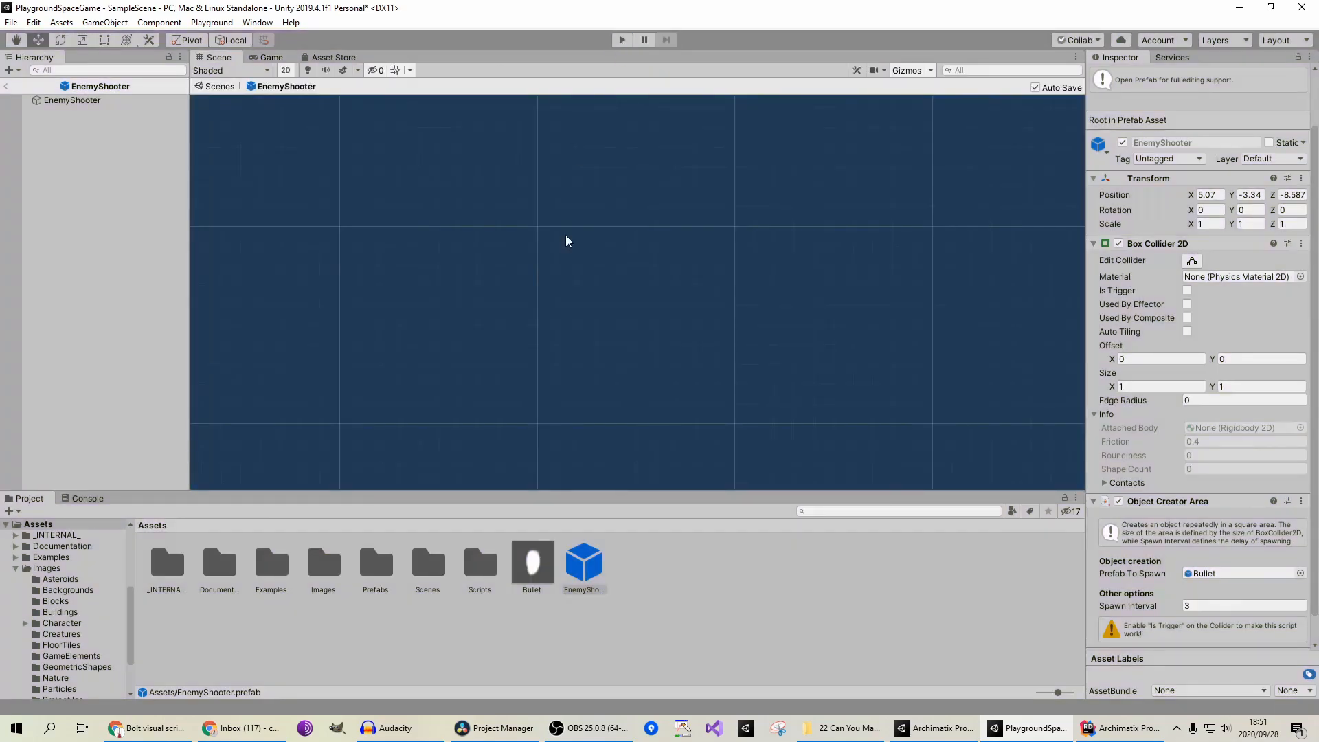
Step: Reopen the Bullet prefab, set its Rigidbody 2D linear drag to 10, and play-test the bullets
{"action": "double_click", "coordinate": [533, 567]}
{"action": "scroll", "coordinate": [1250, 489], "scroll_direction": "down", "scroll_amount": 1}
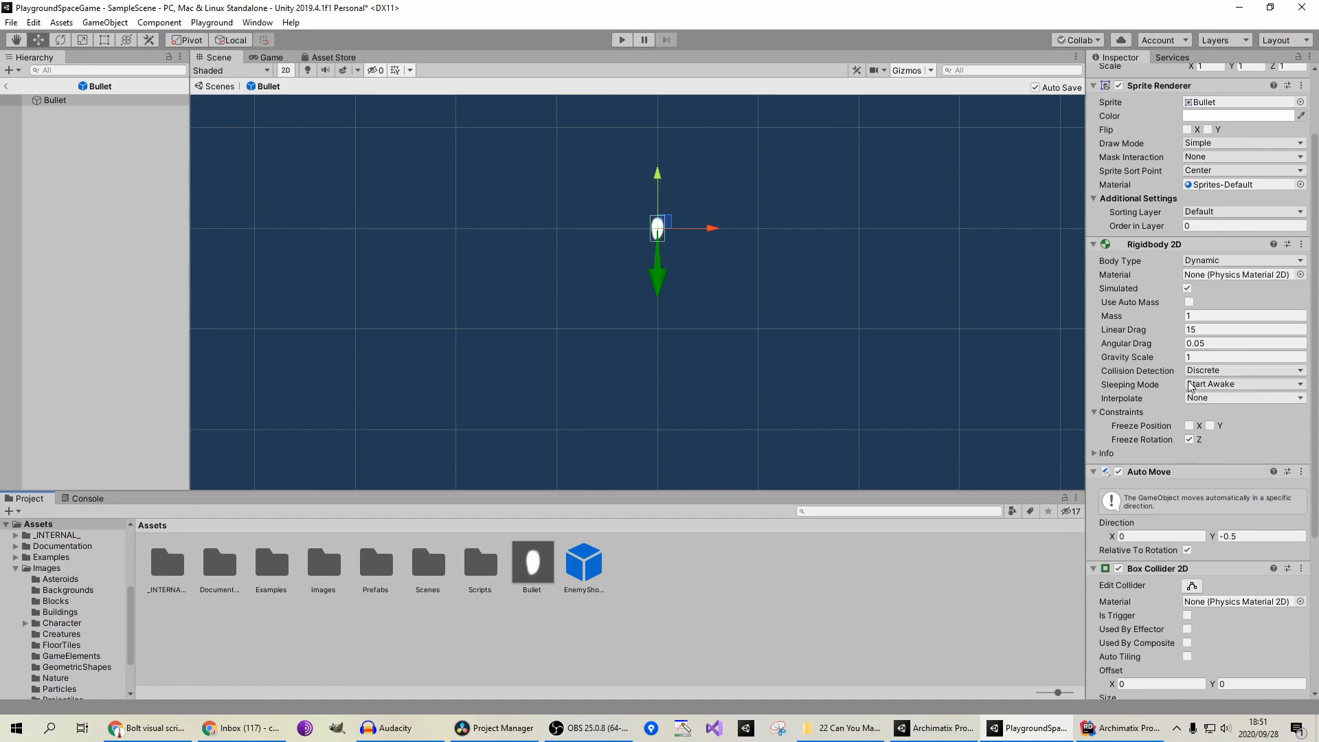
{"action": "left_click", "coordinate": [1205, 331]}
{"action": "type", "text": "10"}
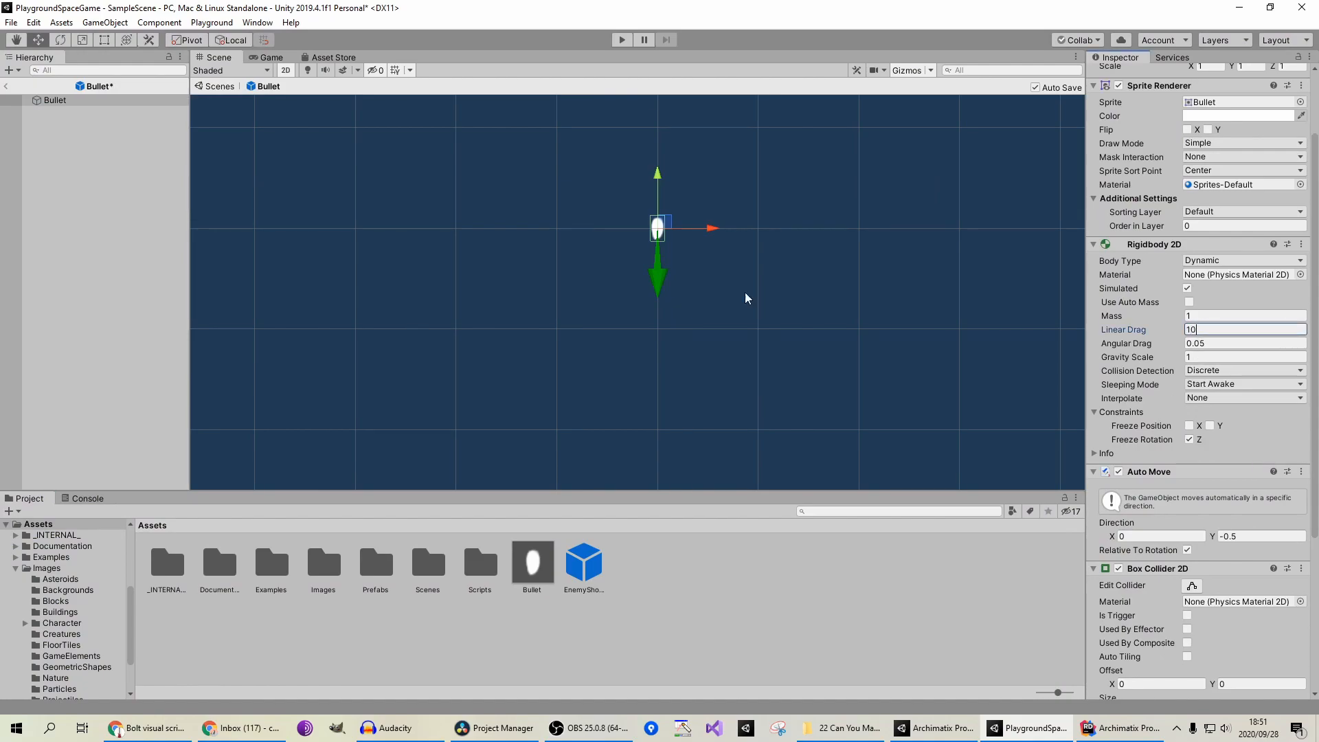
{"action": "left_click", "coordinate": [622, 39]}
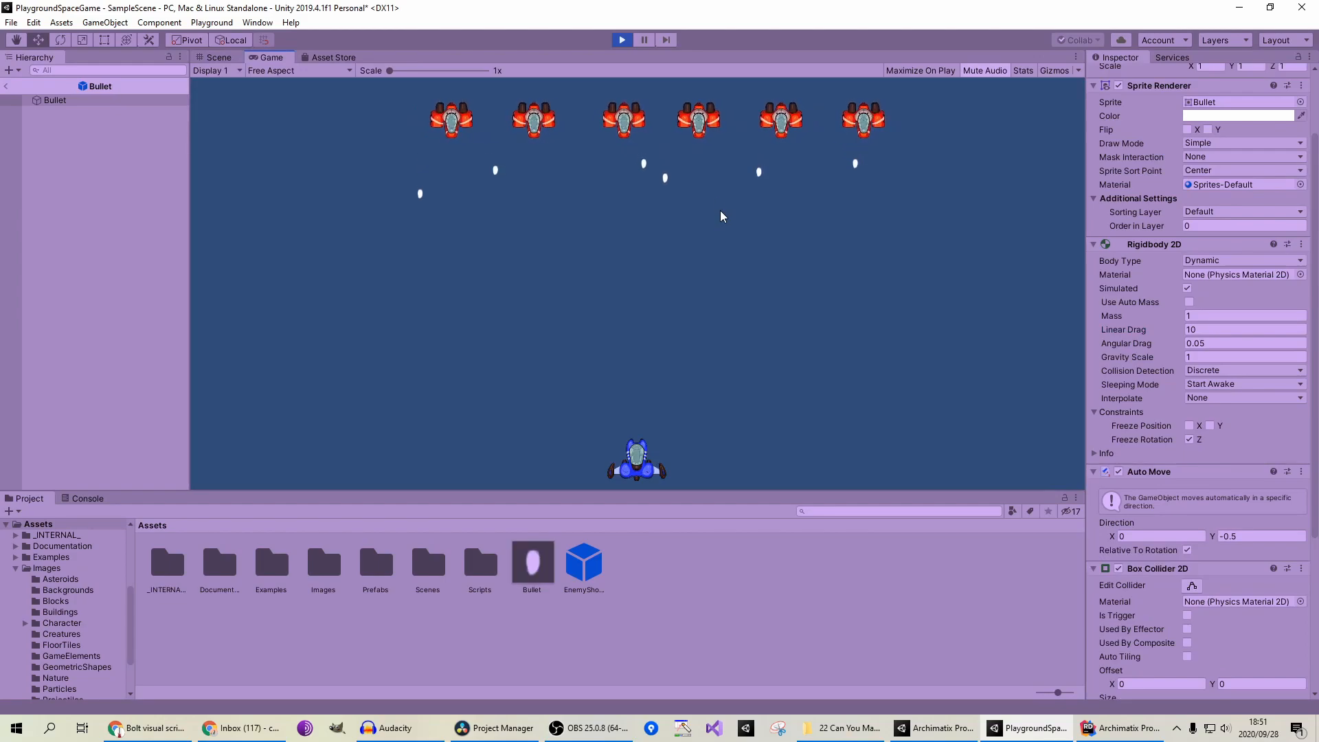
{"action": "key", "text": "ctrl+p"}
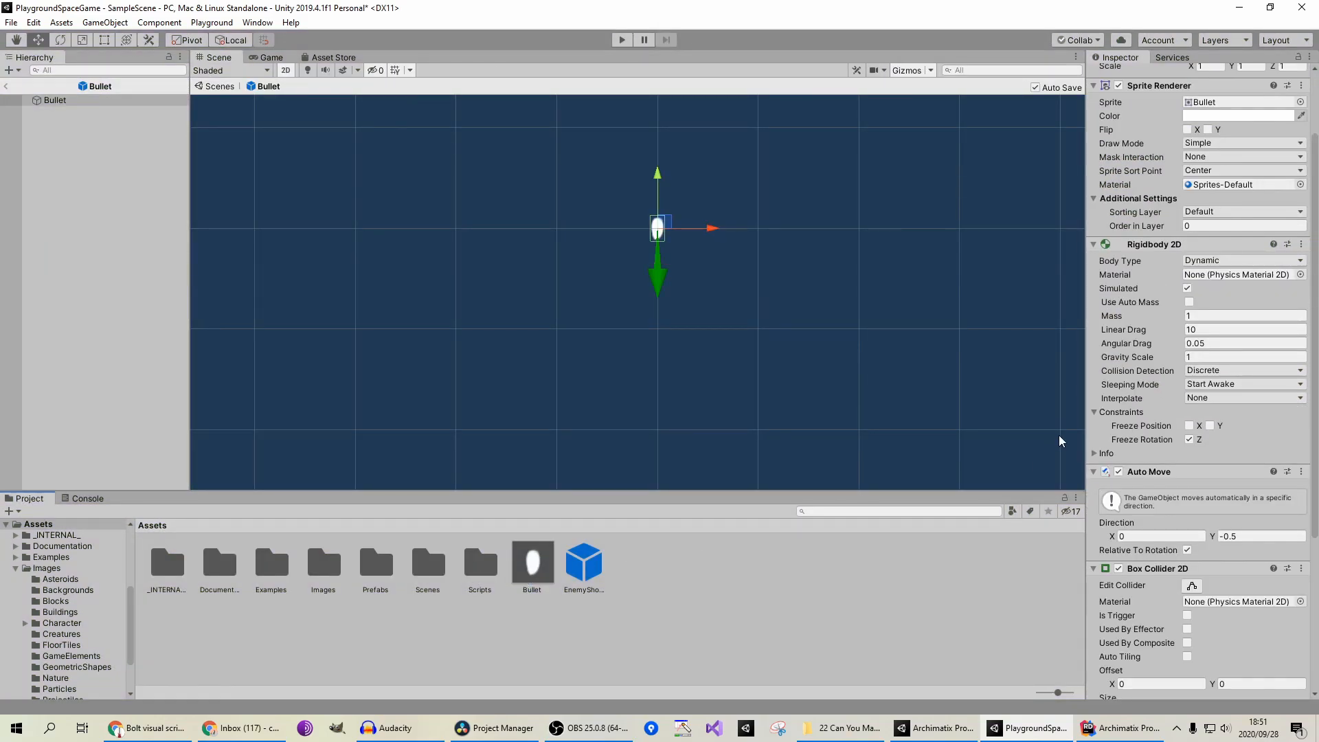
Step: Set the Bullet prefab's linear drag to 8, and play-test the bullet speed
{"action": "left_click", "coordinate": [1208, 332]}
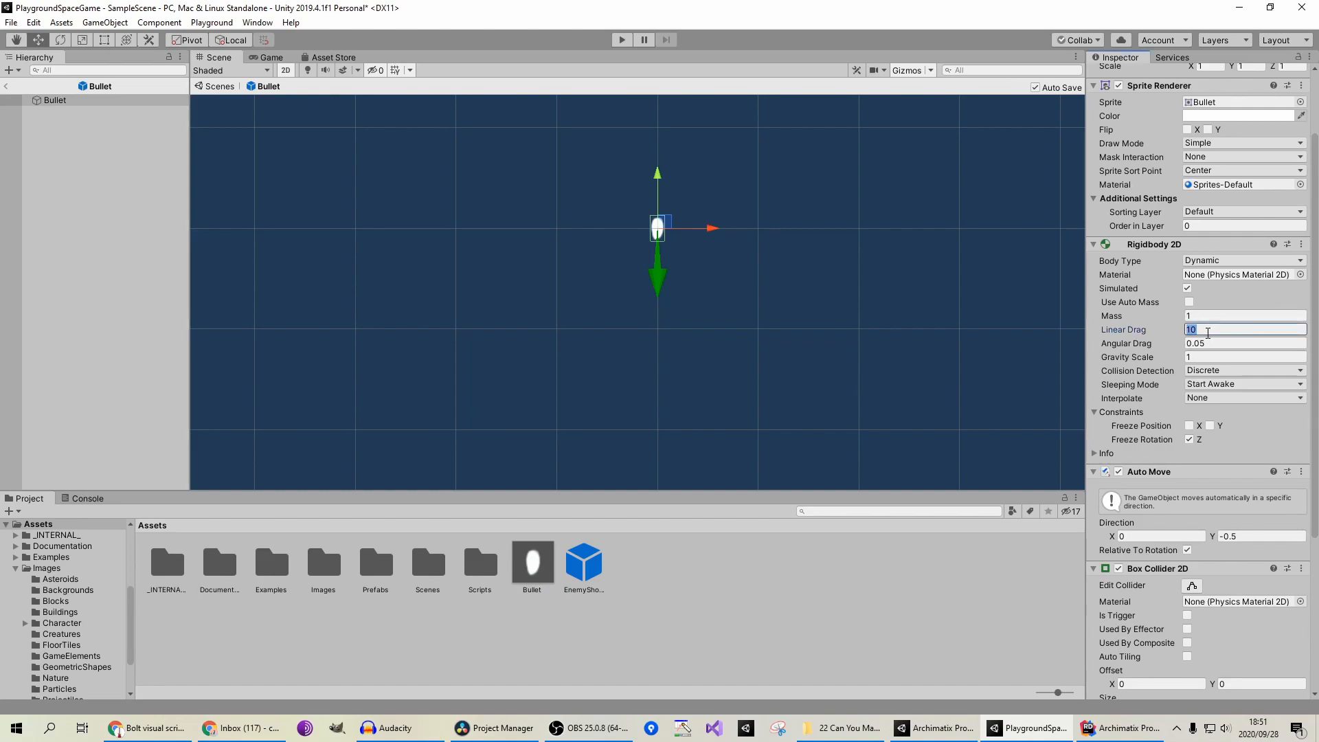
{"action": "type", "text": "8"}
{"action": "left_click", "coordinate": [612, 41]}
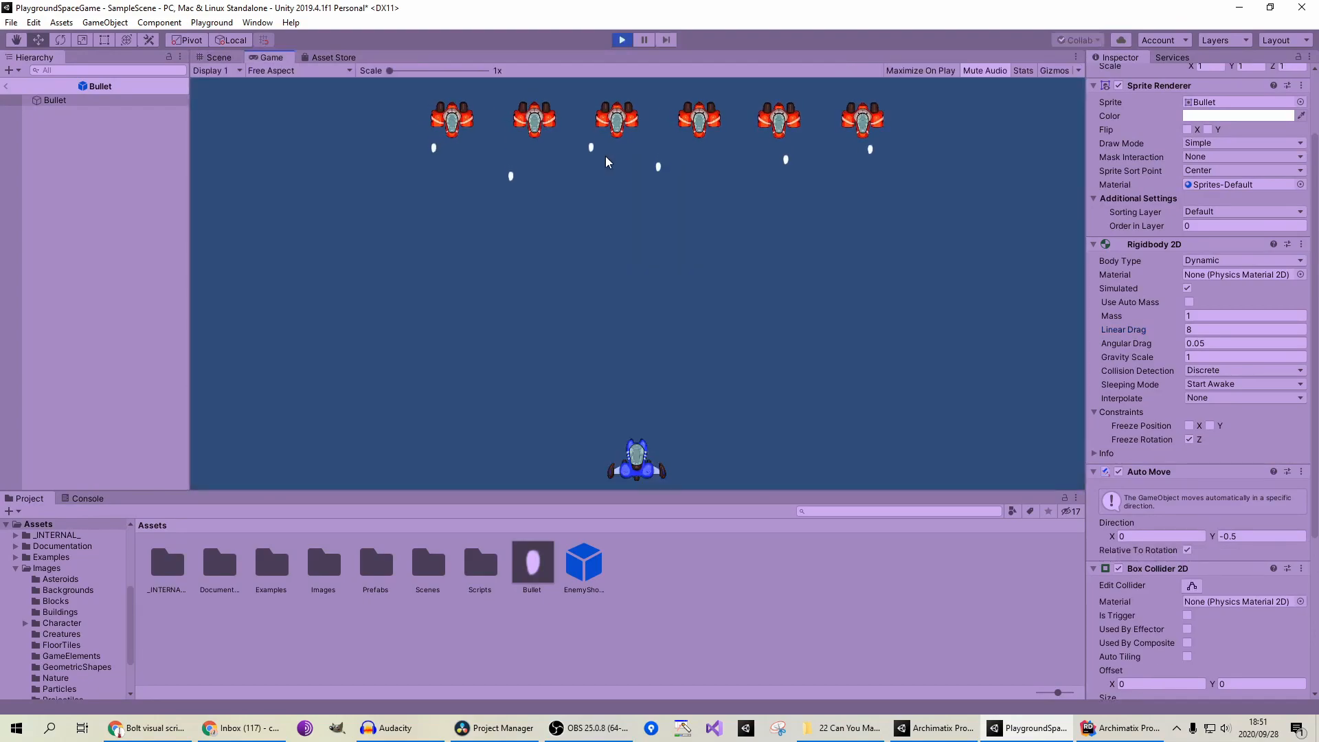
{"action": "left_click", "coordinate": [621, 46]}
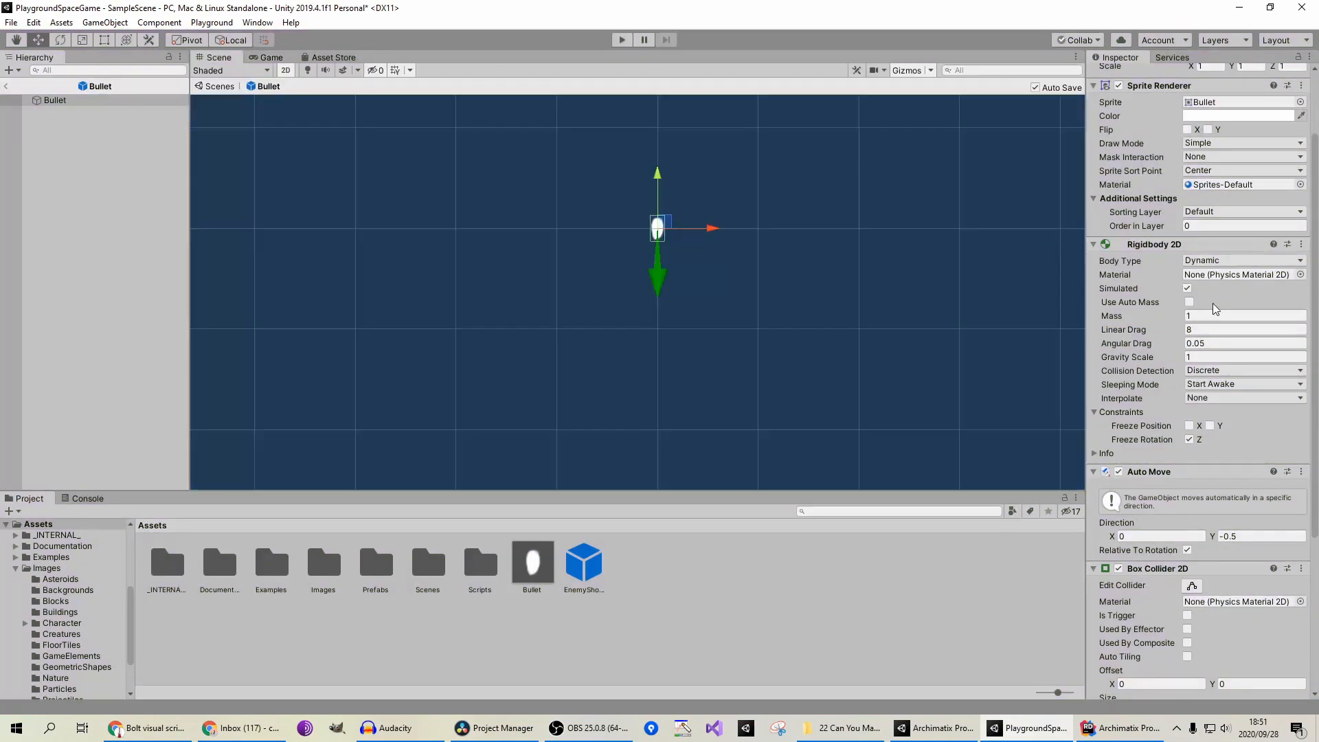
Step: Set the Bullet prefab's linear drag back to 5, and play-test the bullet speed
{"action": "left_click", "coordinate": [1218, 333]}
{"action": "type", "text": "5"}
{"action": "left_click", "coordinate": [616, 43]}
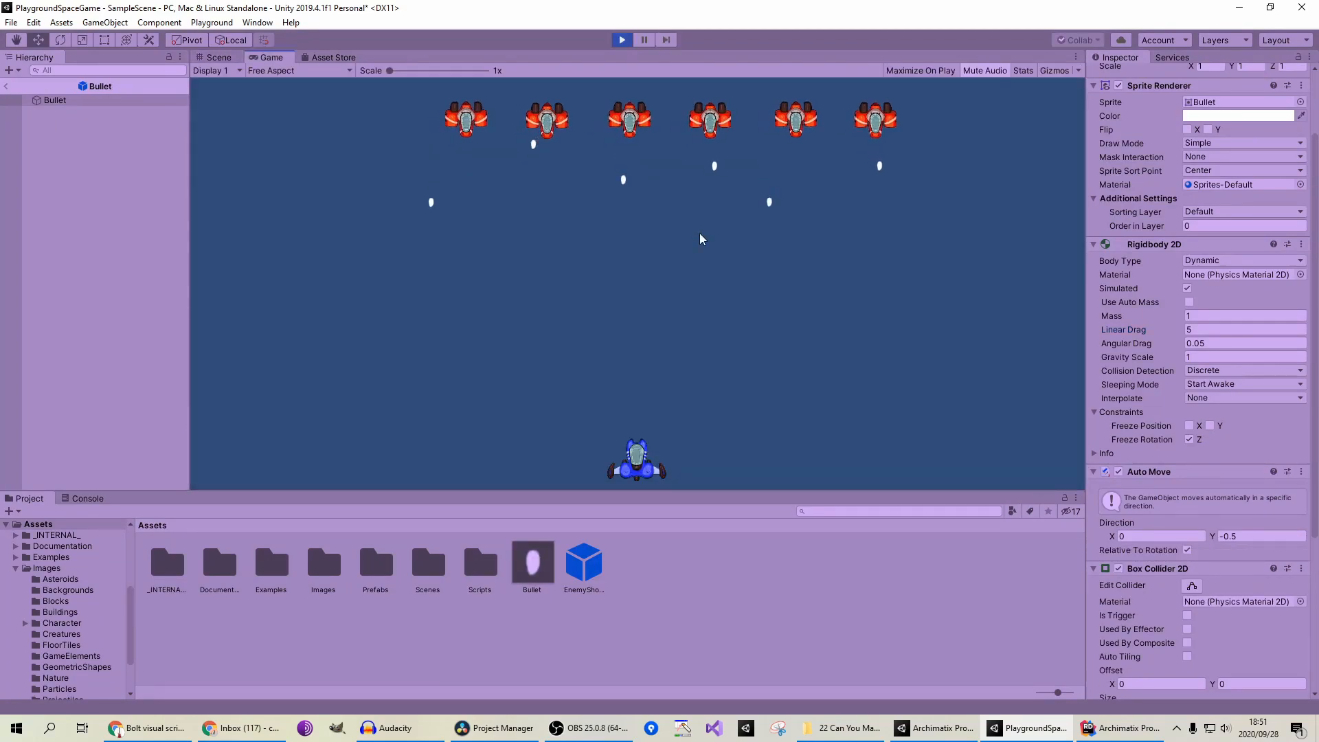
{"action": "left_click", "coordinate": [622, 40]}
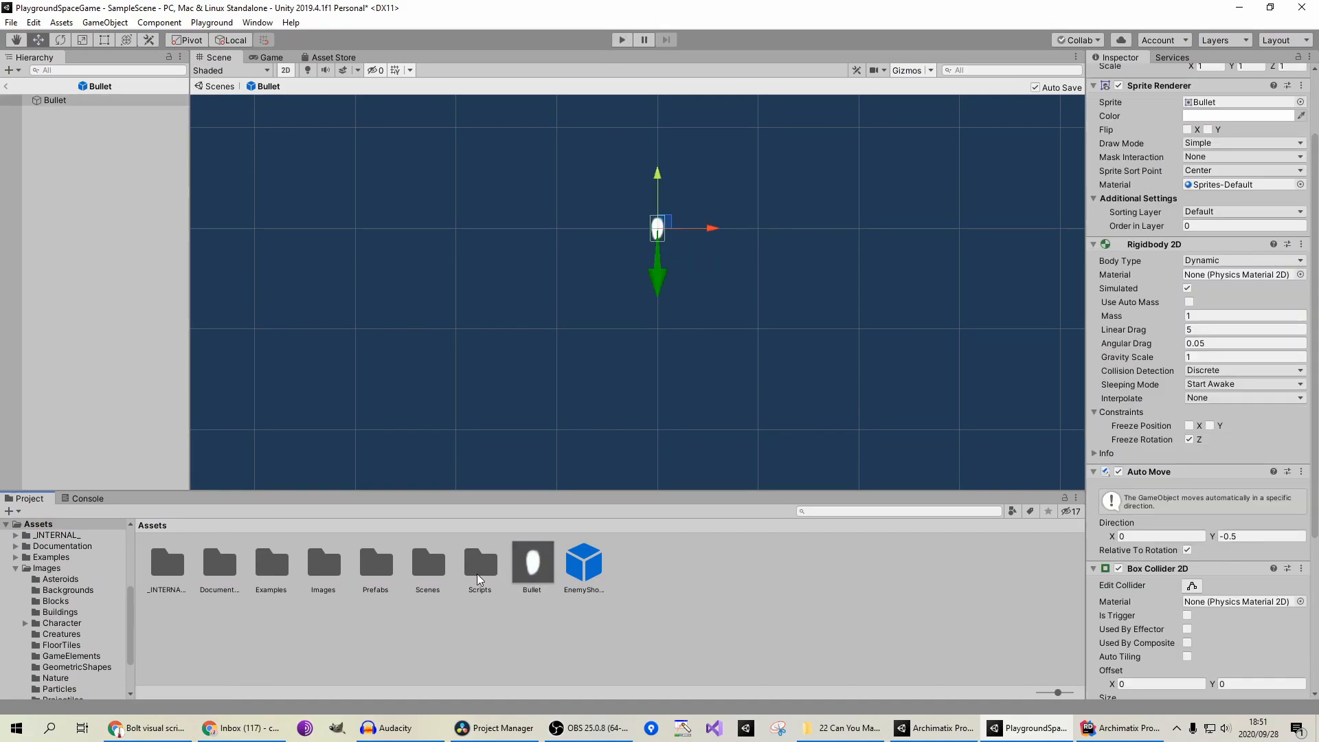
Step: Check the Bullet prefab's linear drag and Auto Move direction, and play-test dodging bullets with the player ship
{"action": "left_click", "coordinate": [1193, 331]}
{"action": "left_click", "coordinate": [1211, 328]}
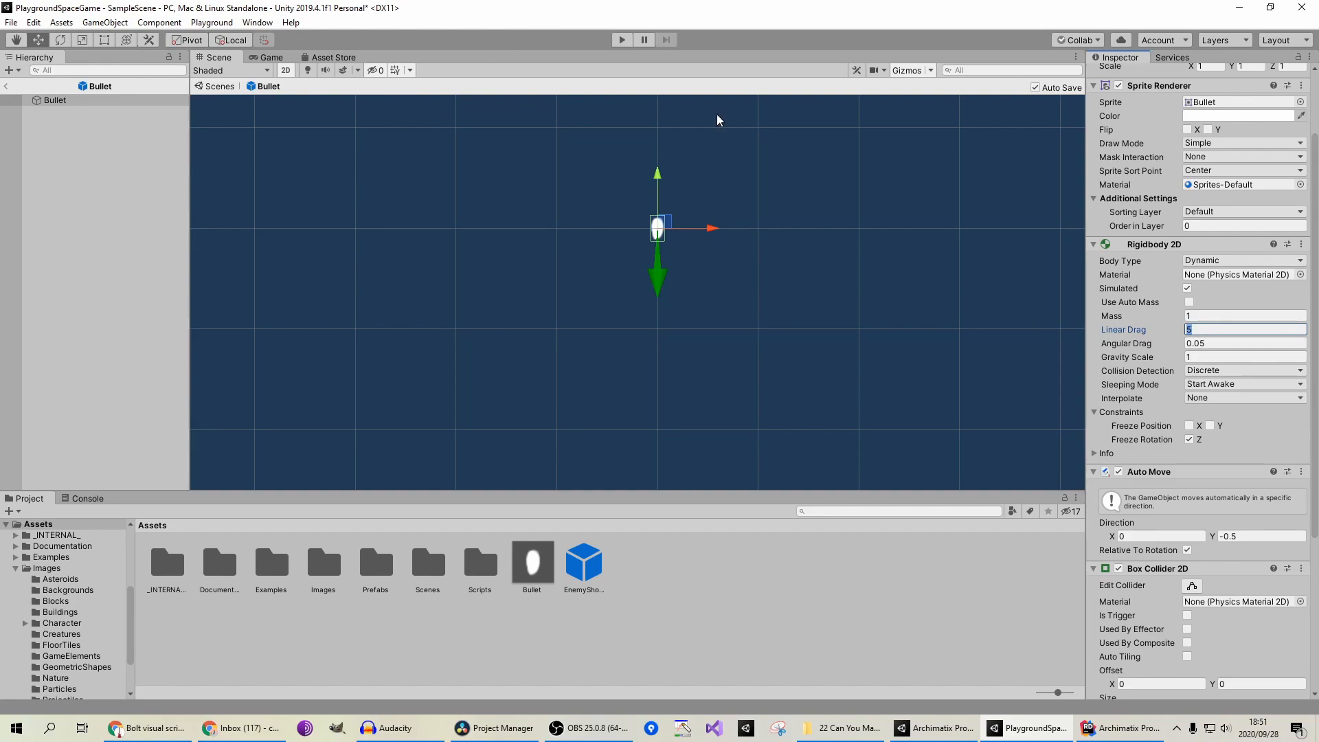
{"action": "left_click", "coordinate": [1248, 535]}
{"action": "left_click", "coordinate": [621, 40]}
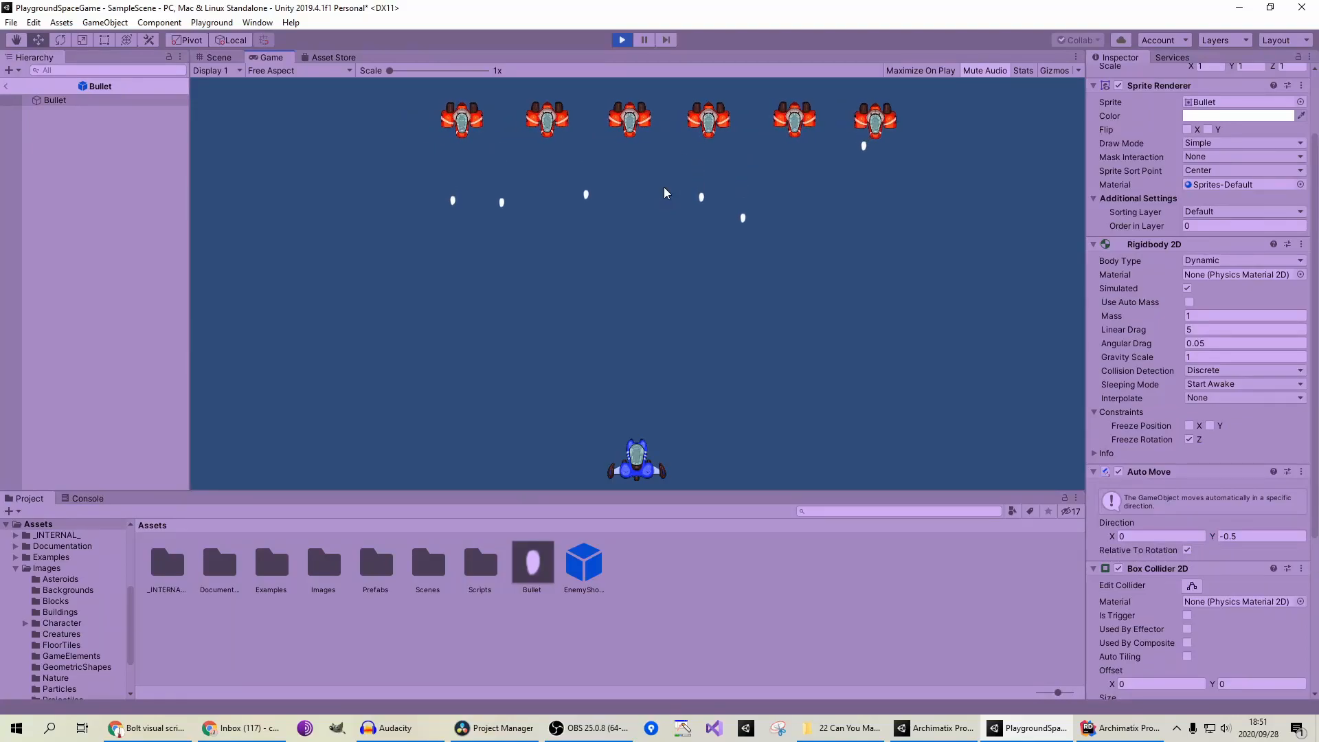
{"action": "key", "text": "Right"}
{"action": "key", "text": "Left"}
{"action": "key", "text": "Right"}
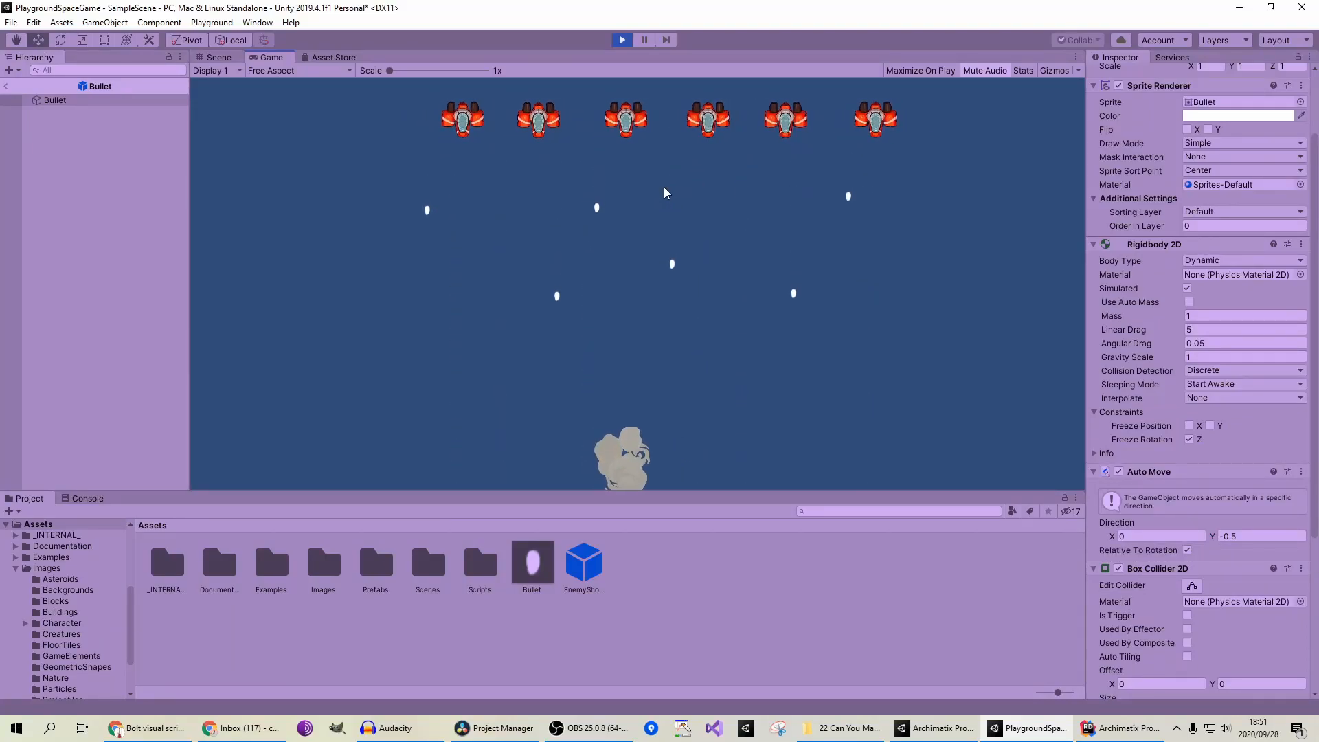
{"action": "left_click", "coordinate": [621, 41]}
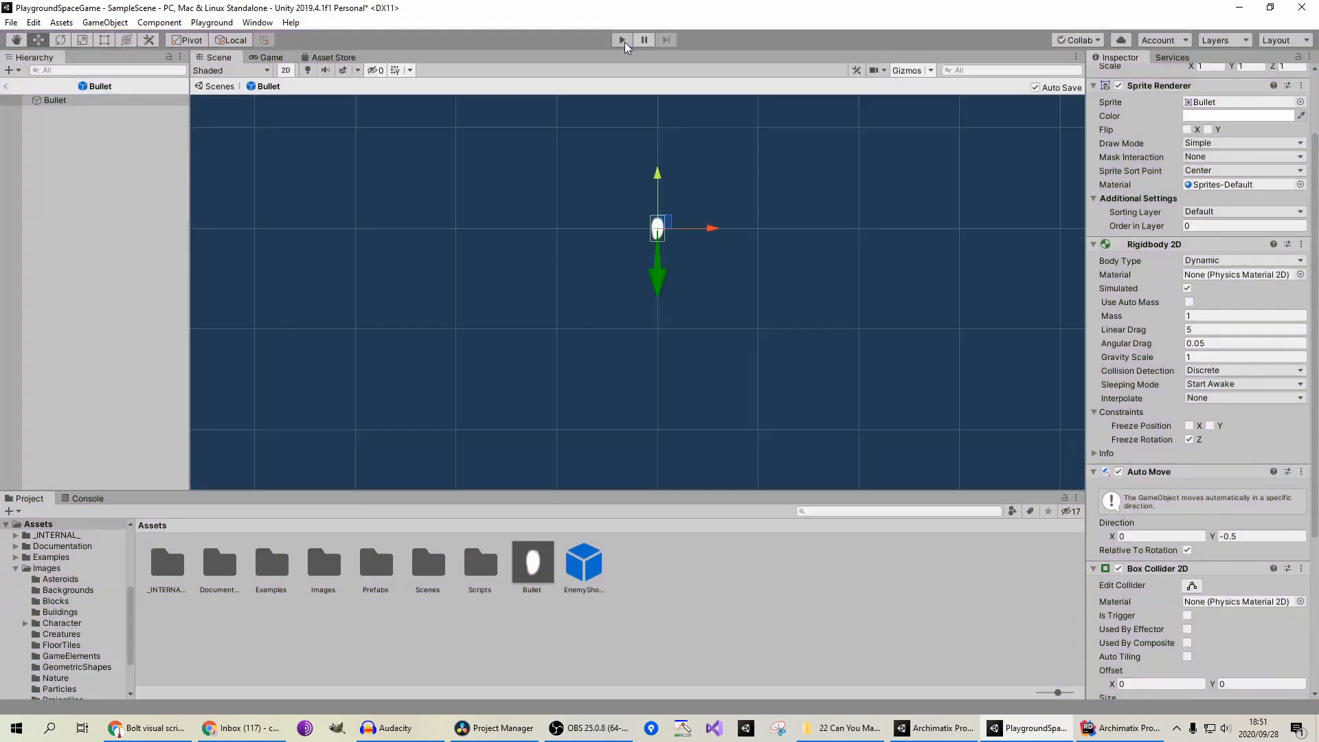
Step: Return to the sample scene and change the spawn interval of the EnemyShooter under SpaceshipRed (1)
{"action": "left_click", "coordinate": [7, 86]}
{"action": "left_click", "coordinate": [117, 115]}
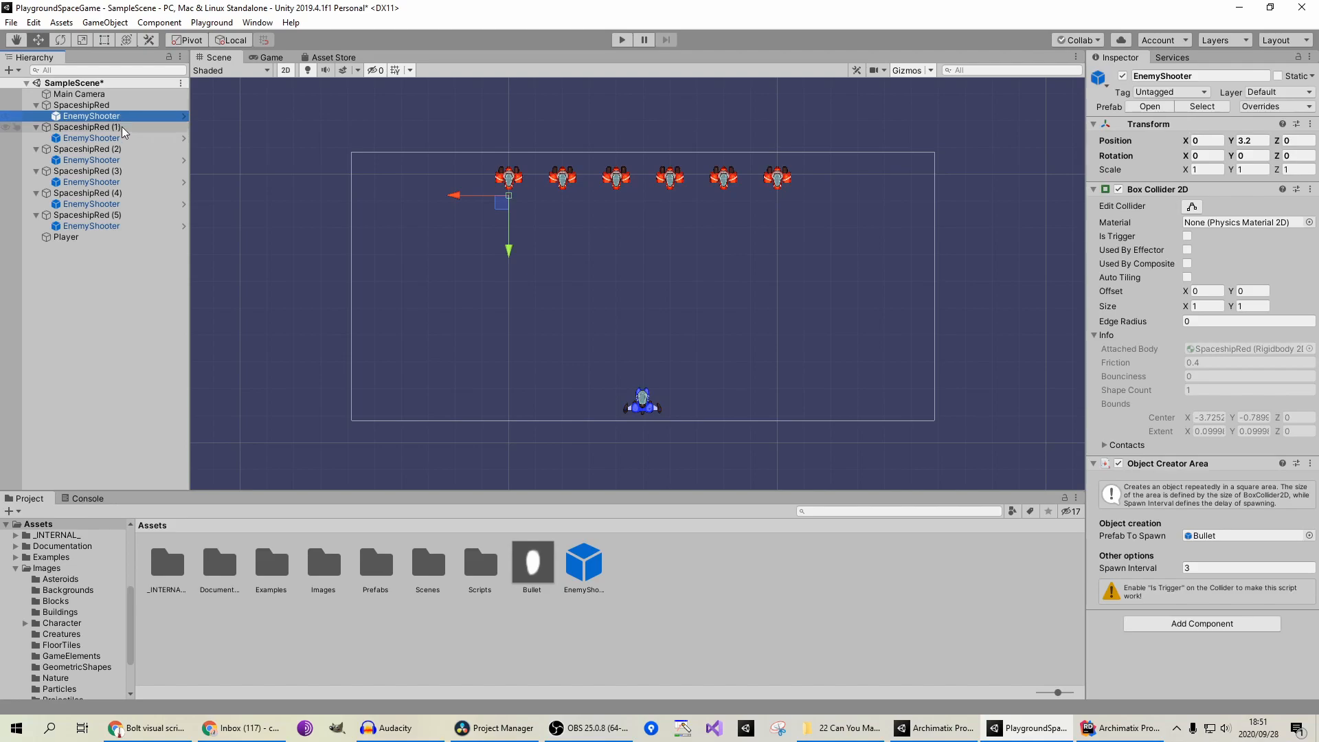
{"action": "left_click", "coordinate": [125, 138]}
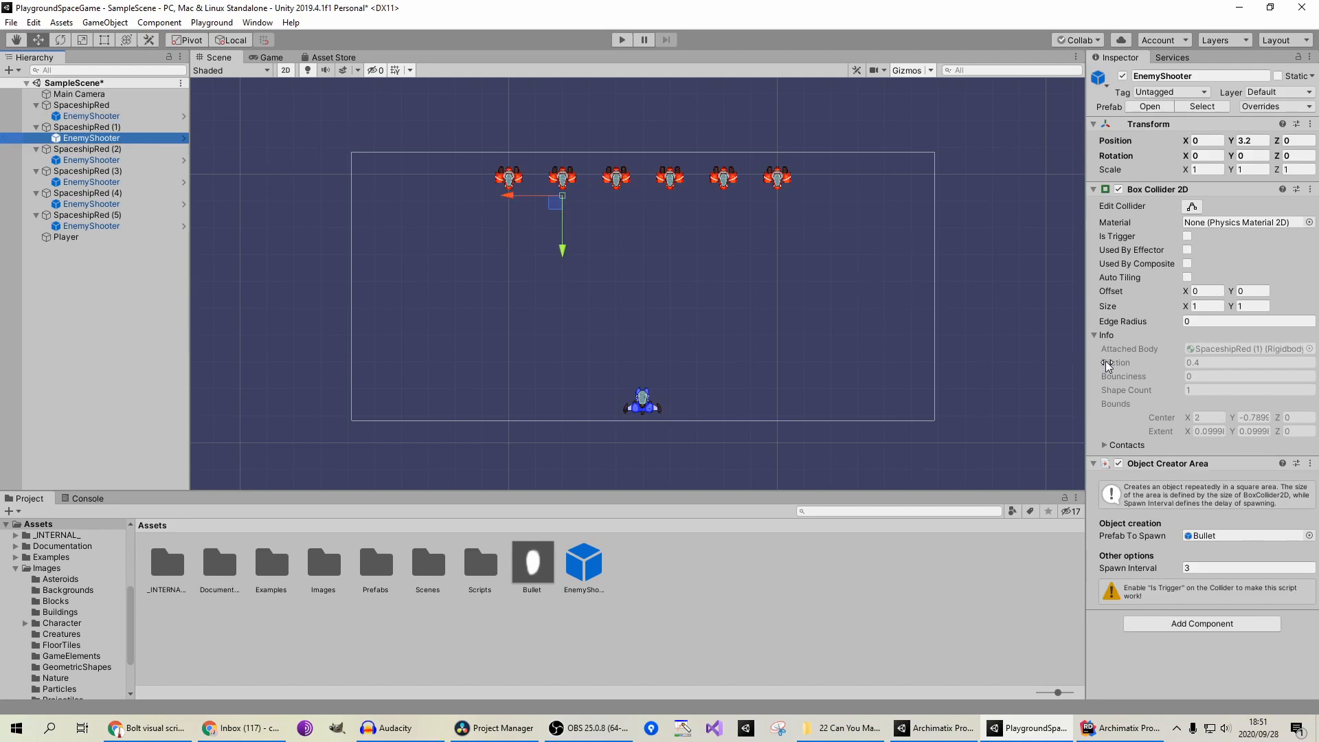
{"action": "left_click", "coordinate": [1203, 567]}
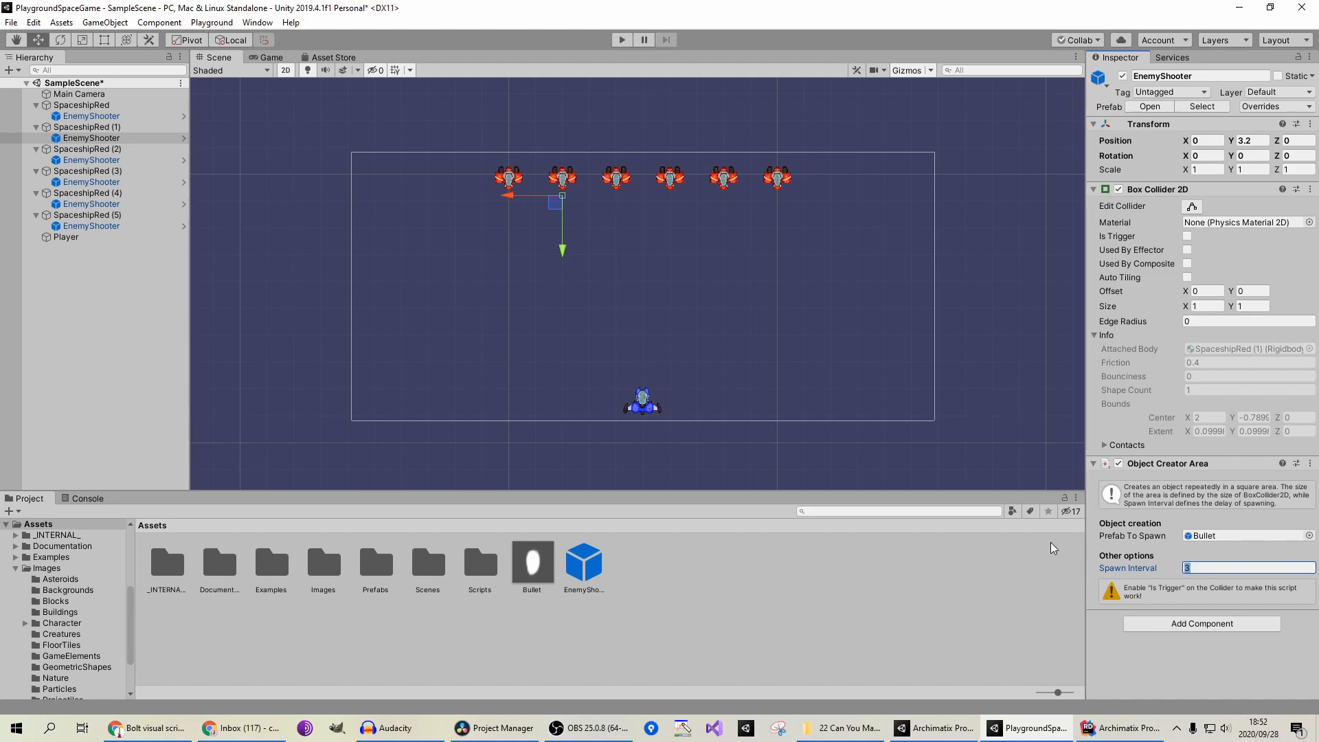
{"action": "type", "text": "36."}
{"action": "left_click_drag", "start_coordinate": [1210, 564], "coordinate": [1092, 564]}
Step: Set the spawn interval of the EnemyShooter under SpaceshipRed (2) to 3.4
{"action": "left_click", "coordinate": [110, 159]}
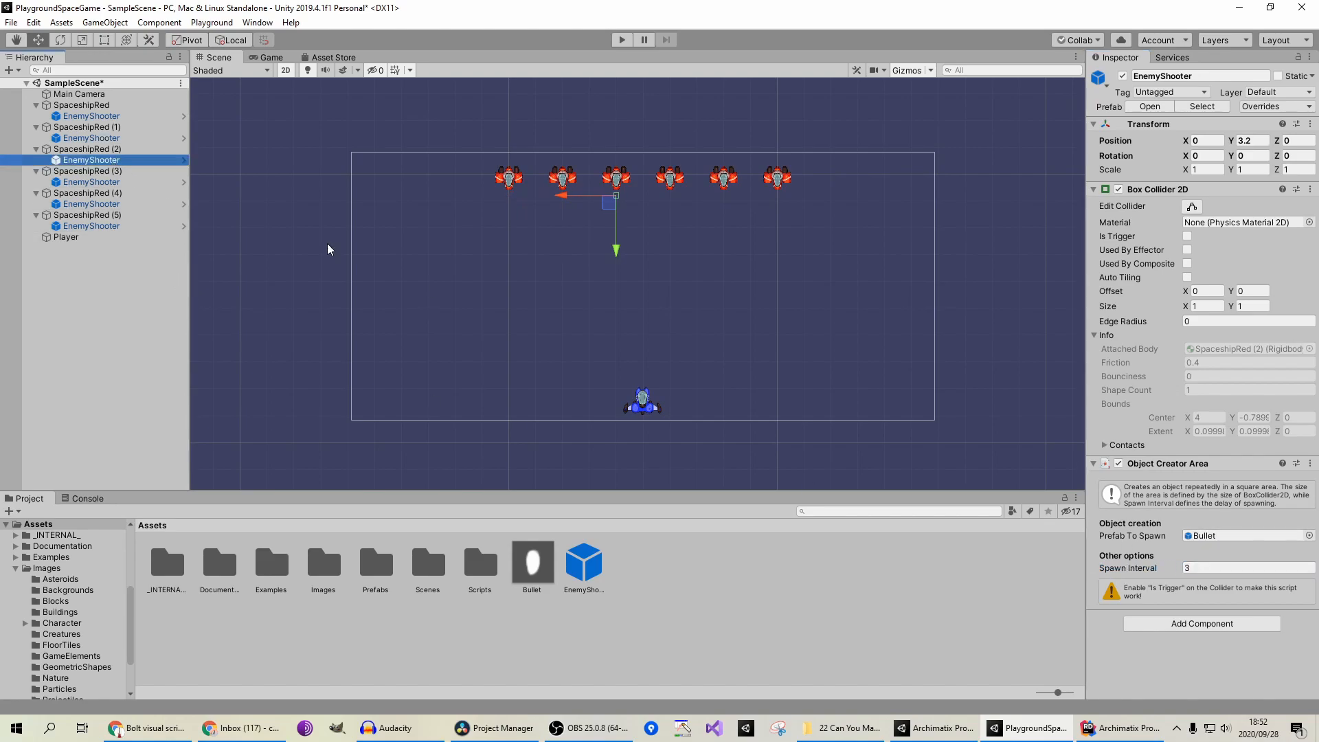
{"action": "left_click", "coordinate": [1196, 569]}
{"action": "type", "text": "3.4"}
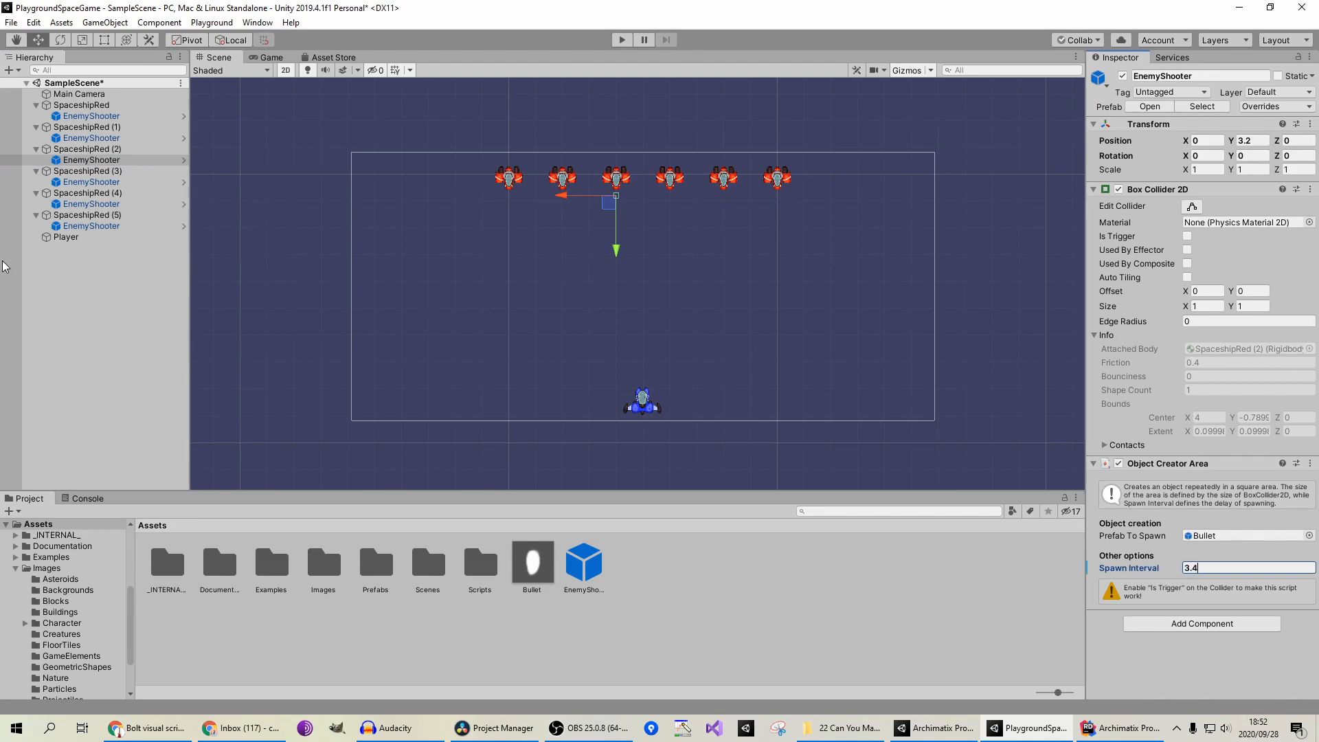
Step: Set the spawn interval of the EnemyShooter under SpaceshipRed (3) to 3.6 and the one under SpaceshipRed (5) to 3.8
{"action": "left_click", "coordinate": [73, 182]}
{"action": "left_click", "coordinate": [1209, 567]}
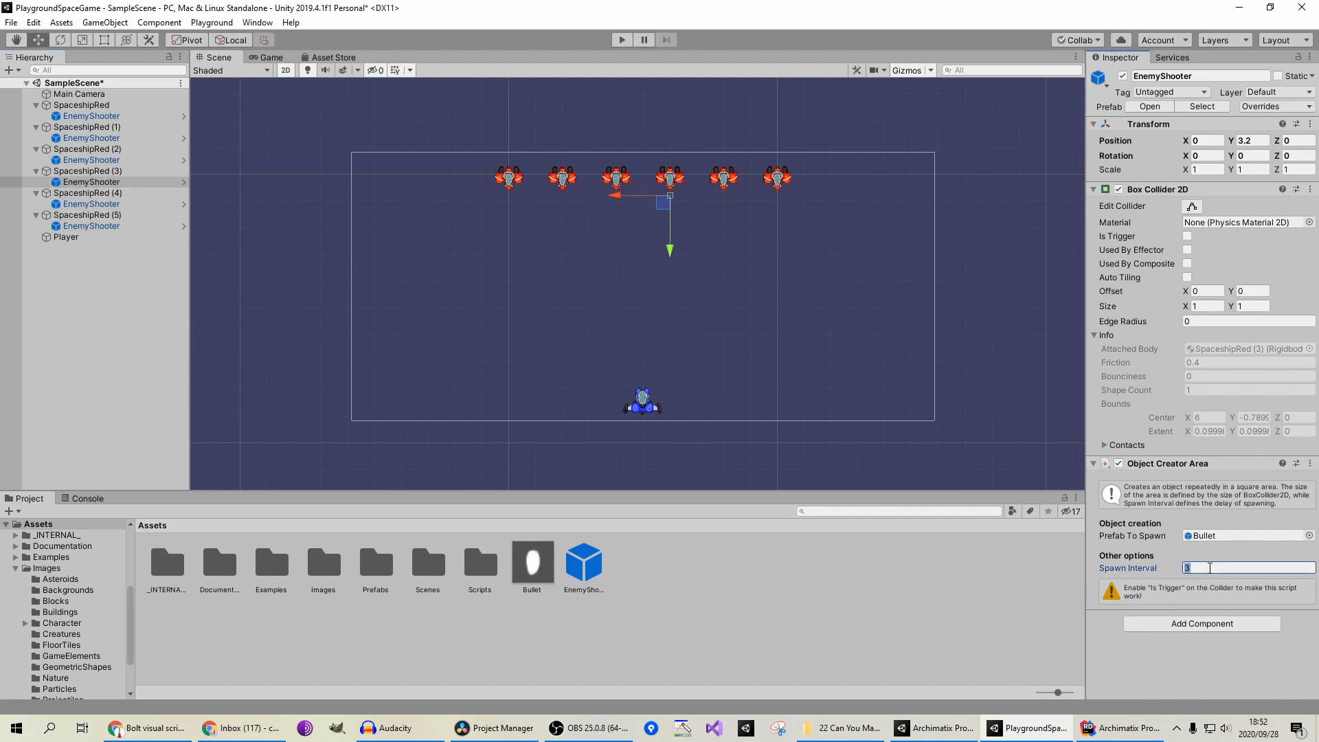
{"action": "type", "text": "3.6"}
{"action": "left_click", "coordinate": [92, 225]}
{"action": "left_click", "coordinate": [1227, 569]}
{"action": "type", "text": "3.8"}
Step: Play-test the varied enemy firing intervals by moving the player ship sideways to dodge bullets, and end the test
{"action": "left_click", "coordinate": [621, 39]}
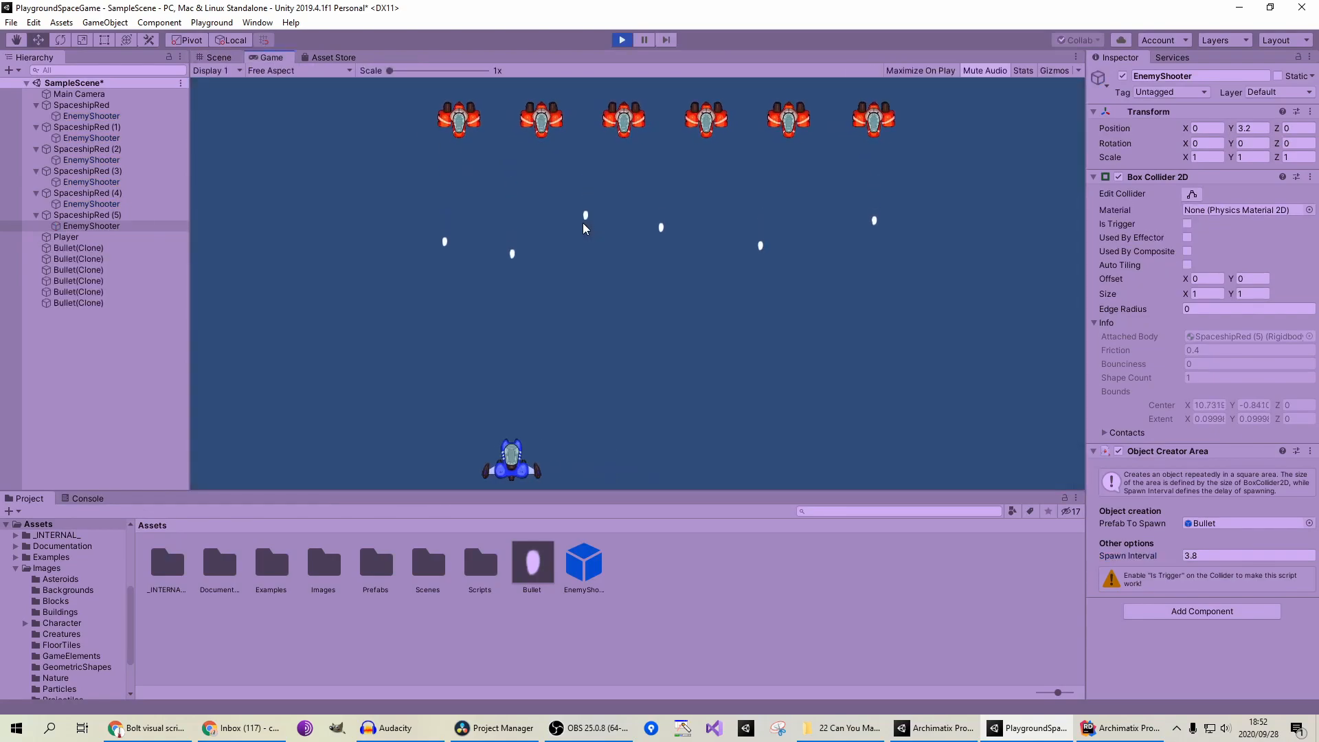
{"action": "key", "text": "Right"}
{"action": "key", "text": "Left"}
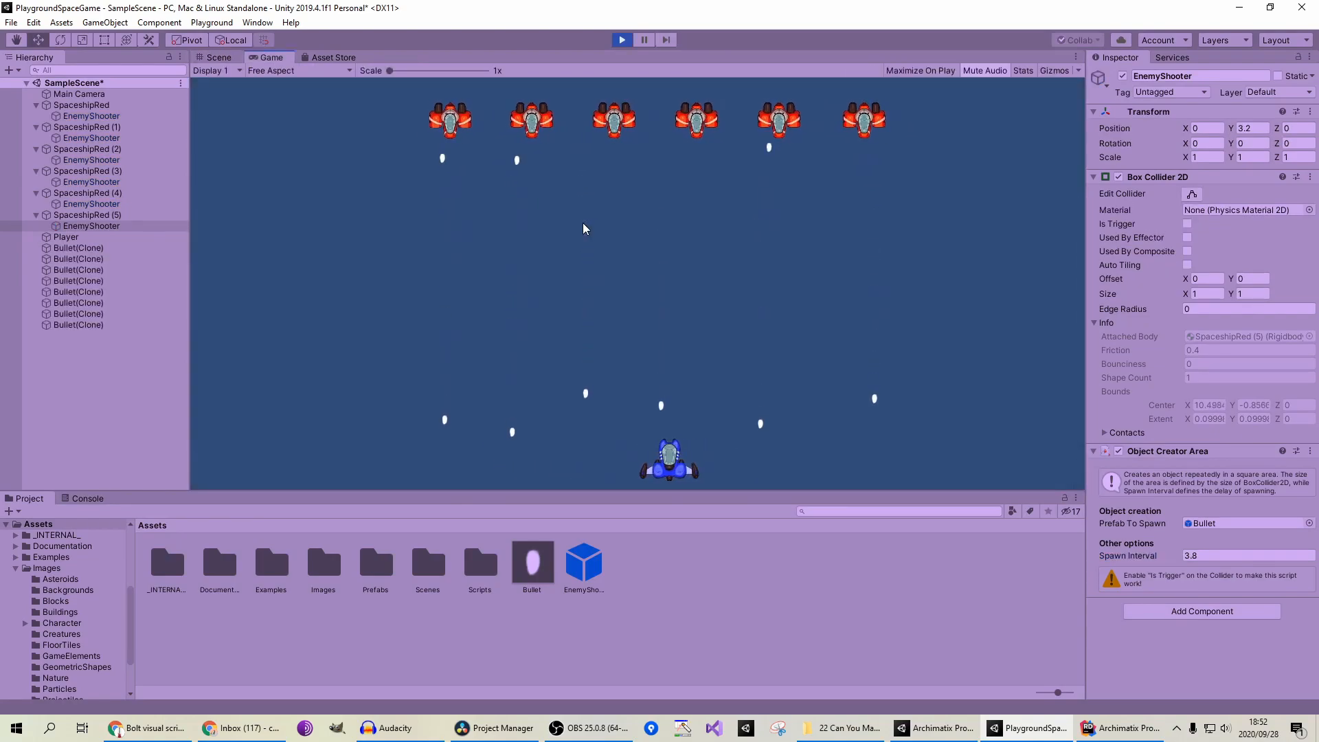
{"action": "key", "text": "Right"}
{"action": "key", "text": "Left"}
{"action": "key", "text": "Right"}
{"action": "key", "text": "Left"}
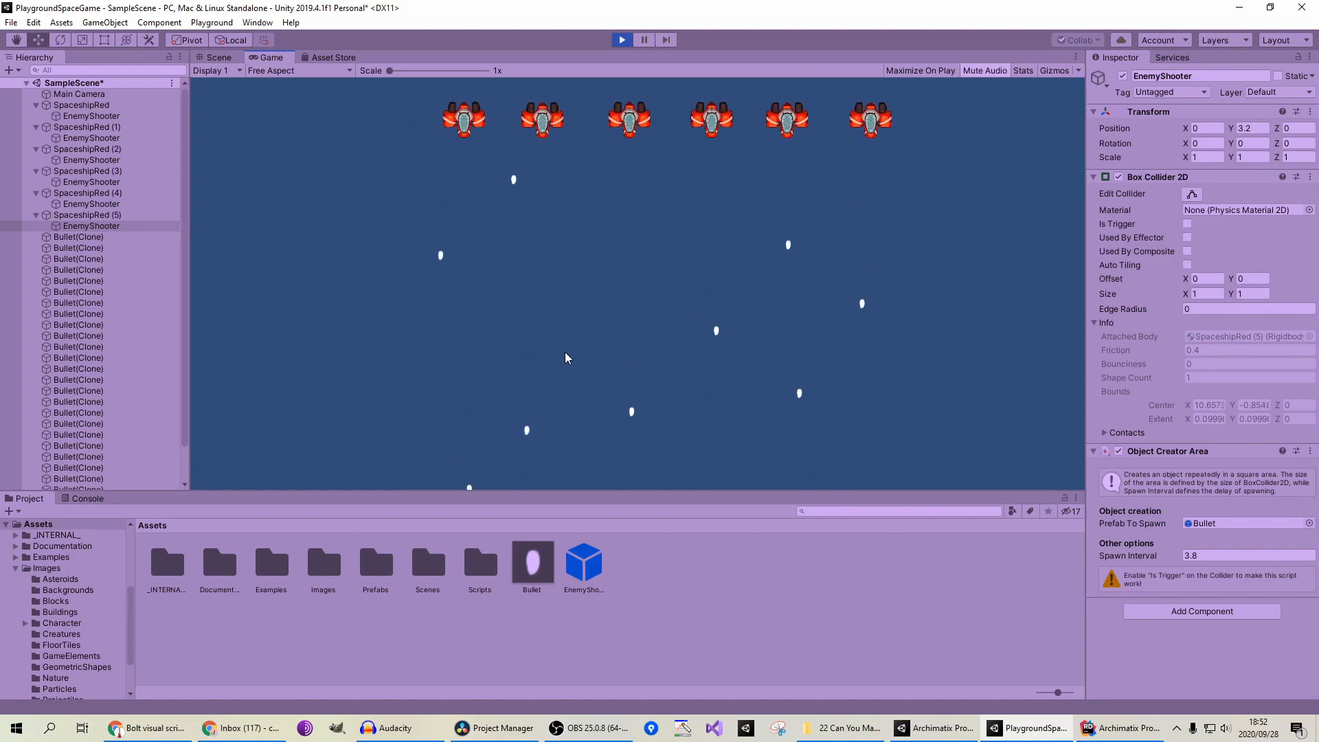
{"action": "left_click", "coordinate": [621, 40]}
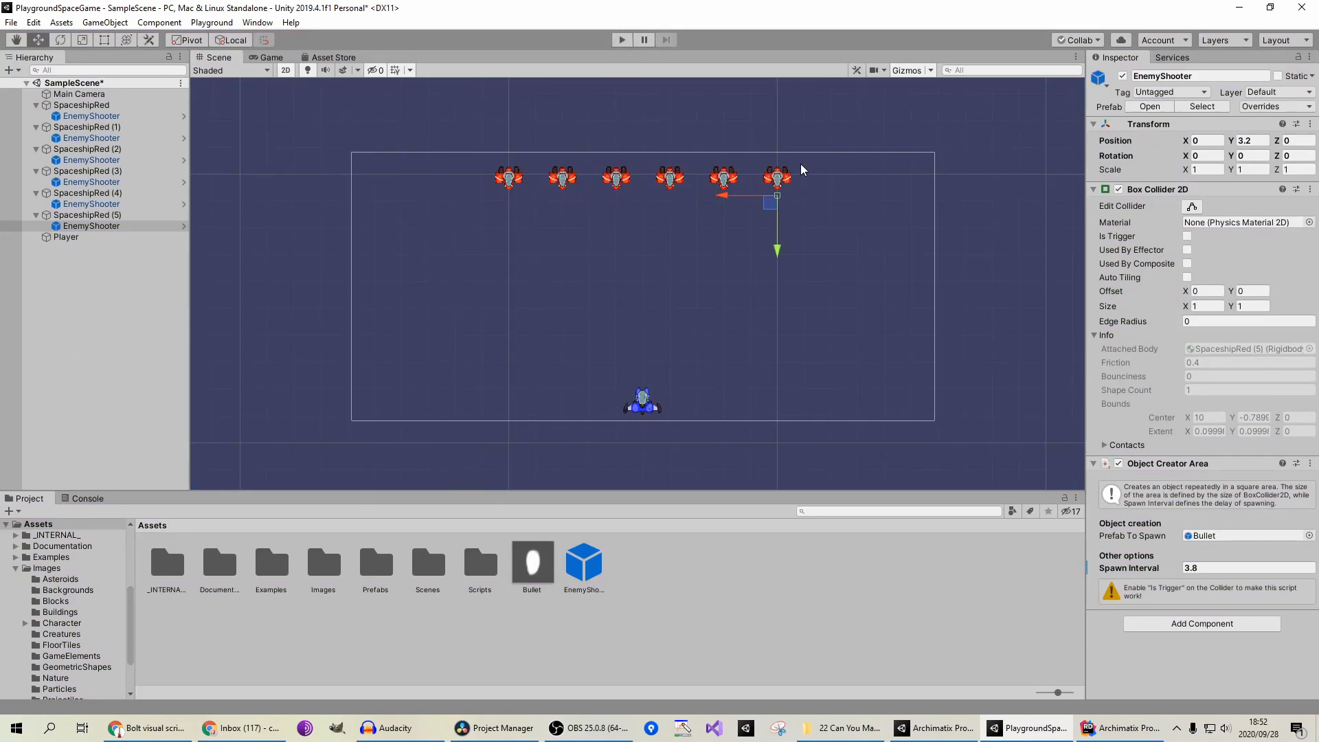
{"action": "left_click", "coordinate": [92, 316]}
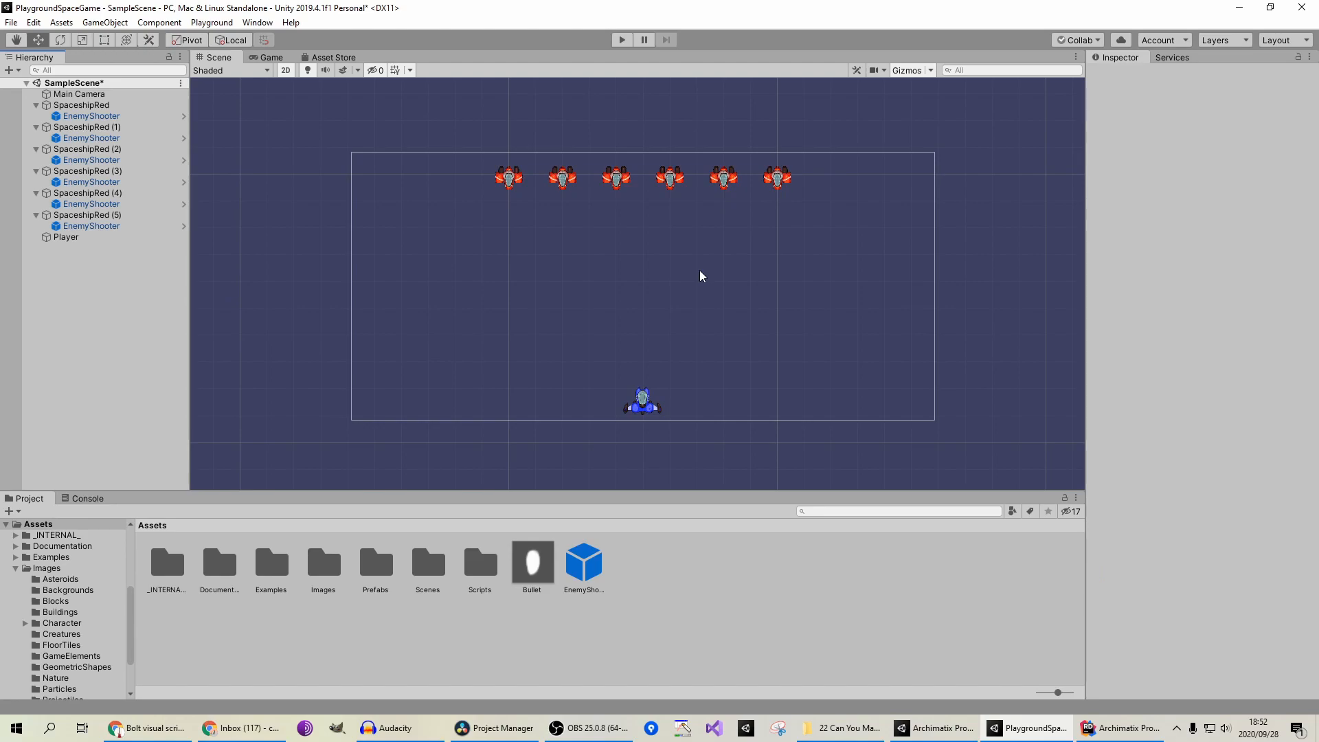
{"action": "right_click", "coordinate": [67, 287]}
{"action": "left_click", "coordinate": [55, 299]}
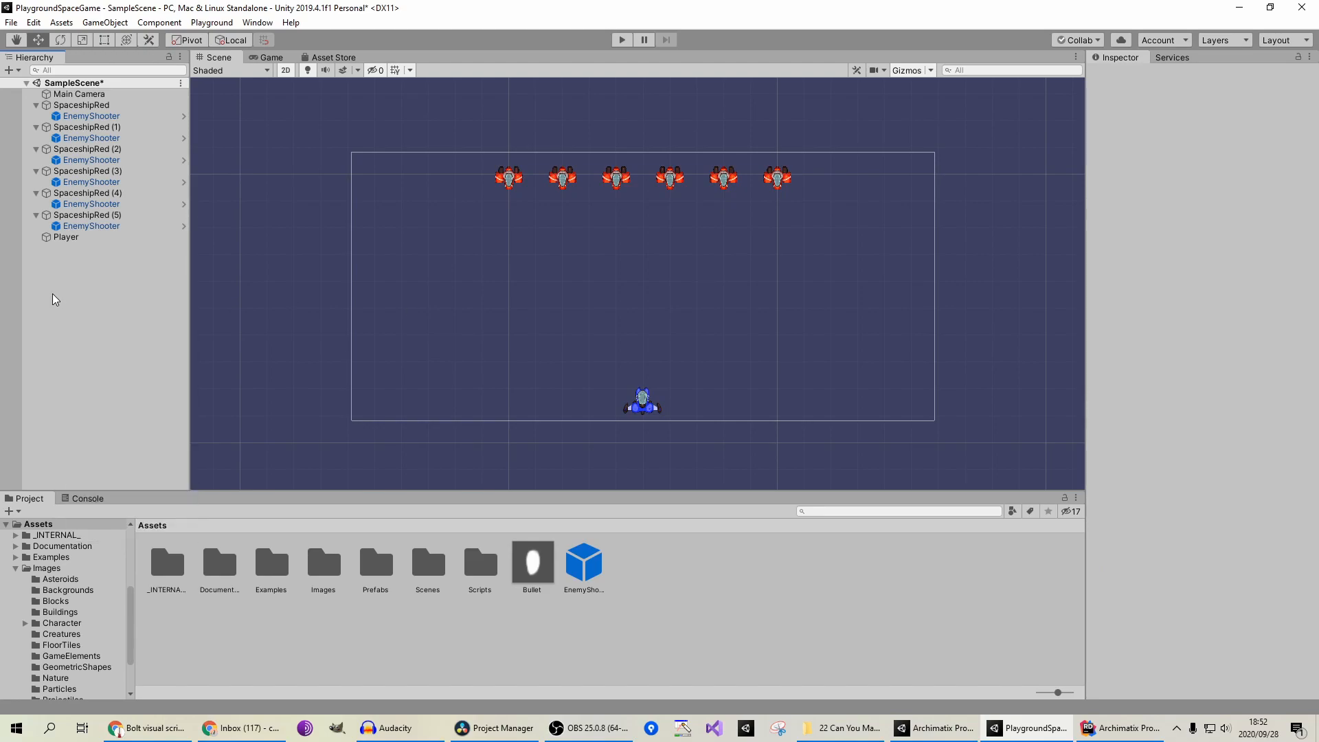
Step: Add the BG_Space sprite from the Images/Backgrounds folder to the scene, over the left part of the camera frame
{"action": "left_click", "coordinate": [36, 524]}
{"action": "double_click", "coordinate": [320, 587]}
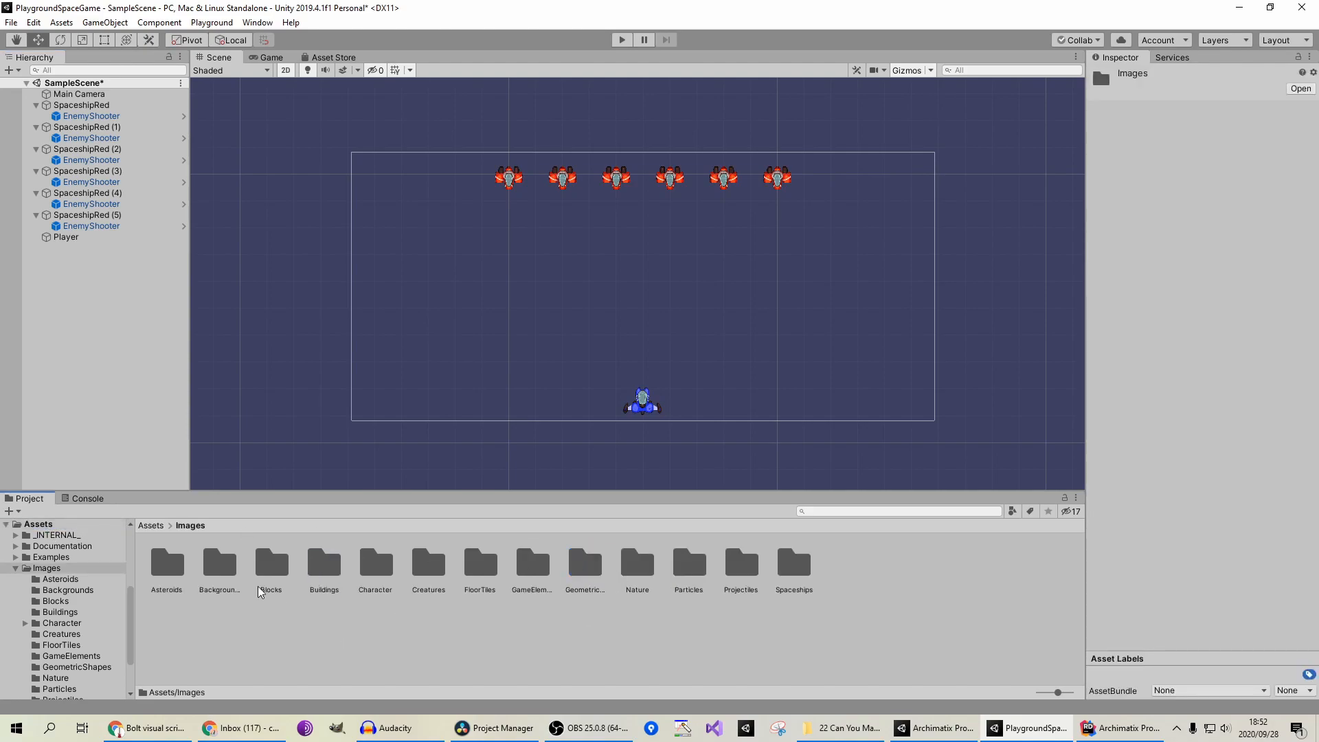
{"action": "double_click", "coordinate": [220, 574]}
{"action": "left_click_drag", "start_coordinate": [282, 563], "coordinate": [472, 293]}
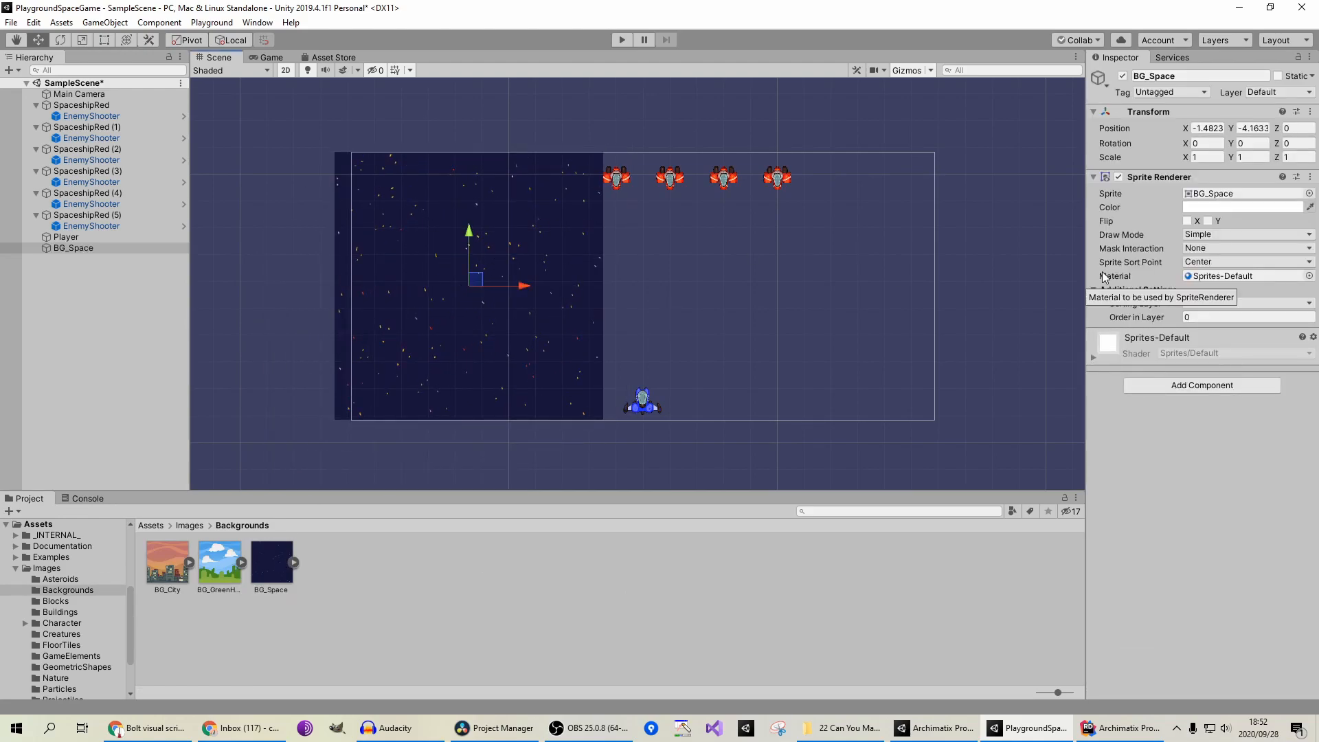
Step: Set BG_Space's draw mode to Tiled and stretch it with the Rect tool past the camera frame, to about 27.6 by 14.1 units
{"action": "left_click", "coordinate": [1221, 236]}
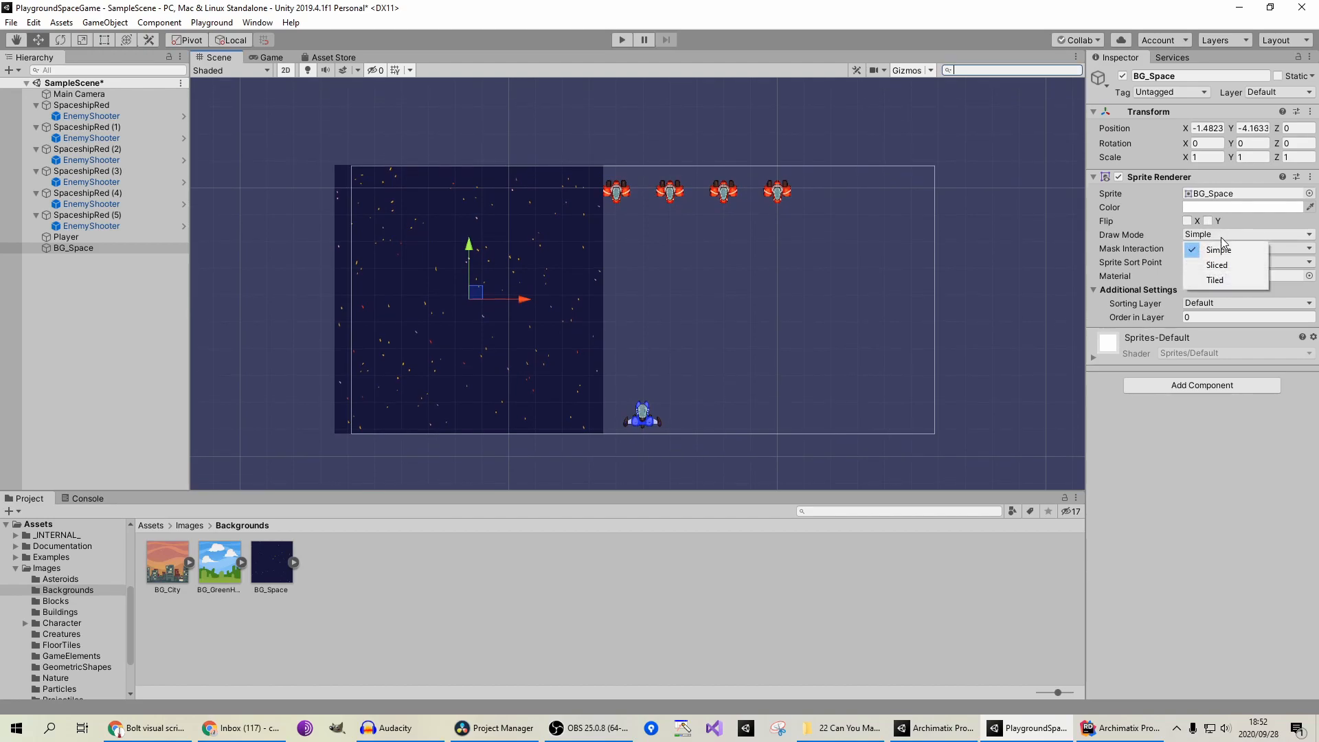
{"action": "left_click", "coordinate": [1214, 279]}
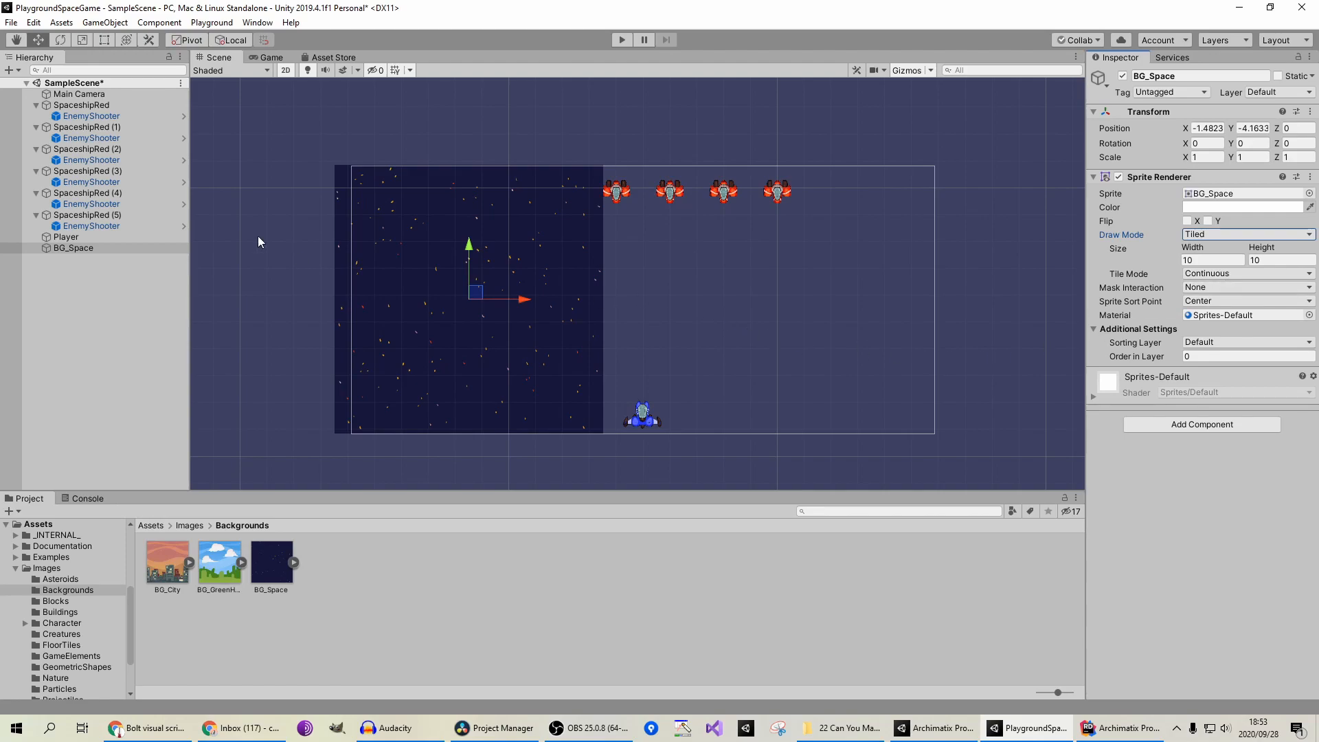
{"action": "left_click", "coordinate": [106, 41]}
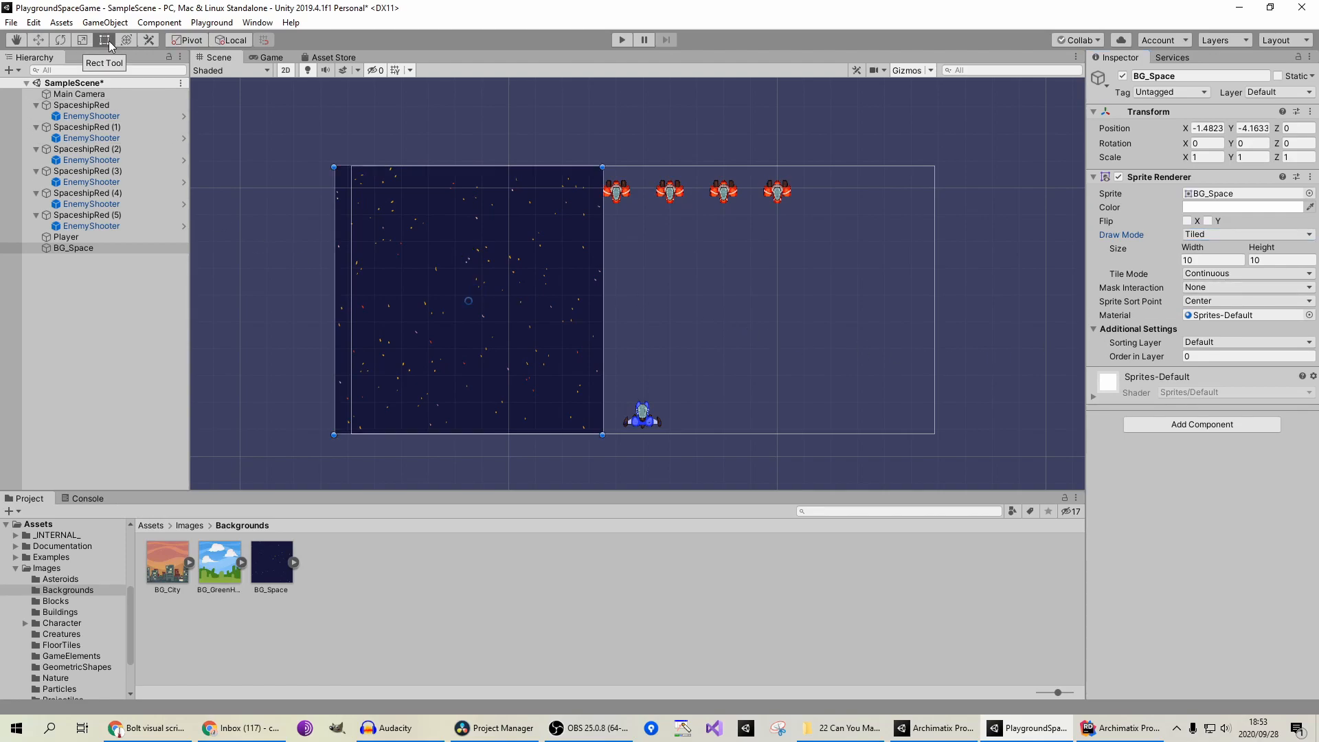
{"action": "left_click_drag", "start_coordinate": [605, 283], "coordinate": [1022, 276]}
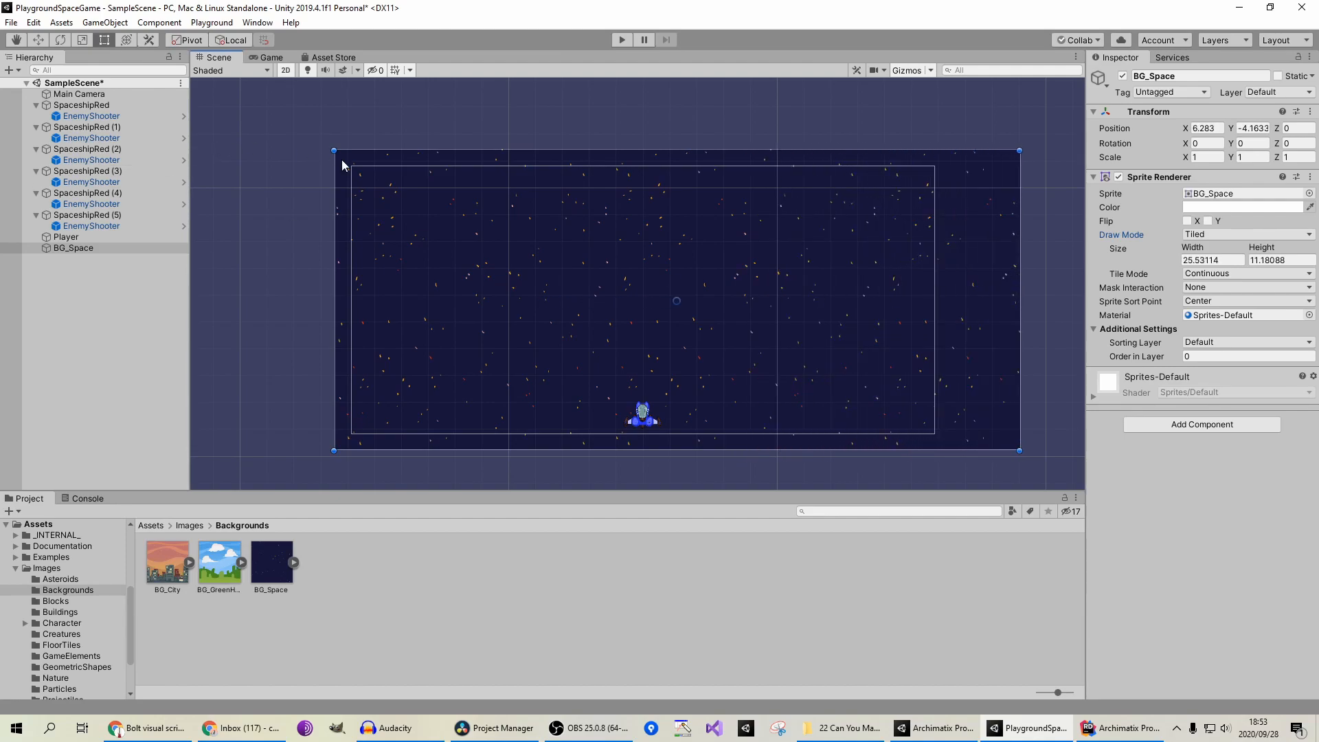
{"action": "left_click_drag", "start_coordinate": [332, 149], "coordinate": [289, 105]}
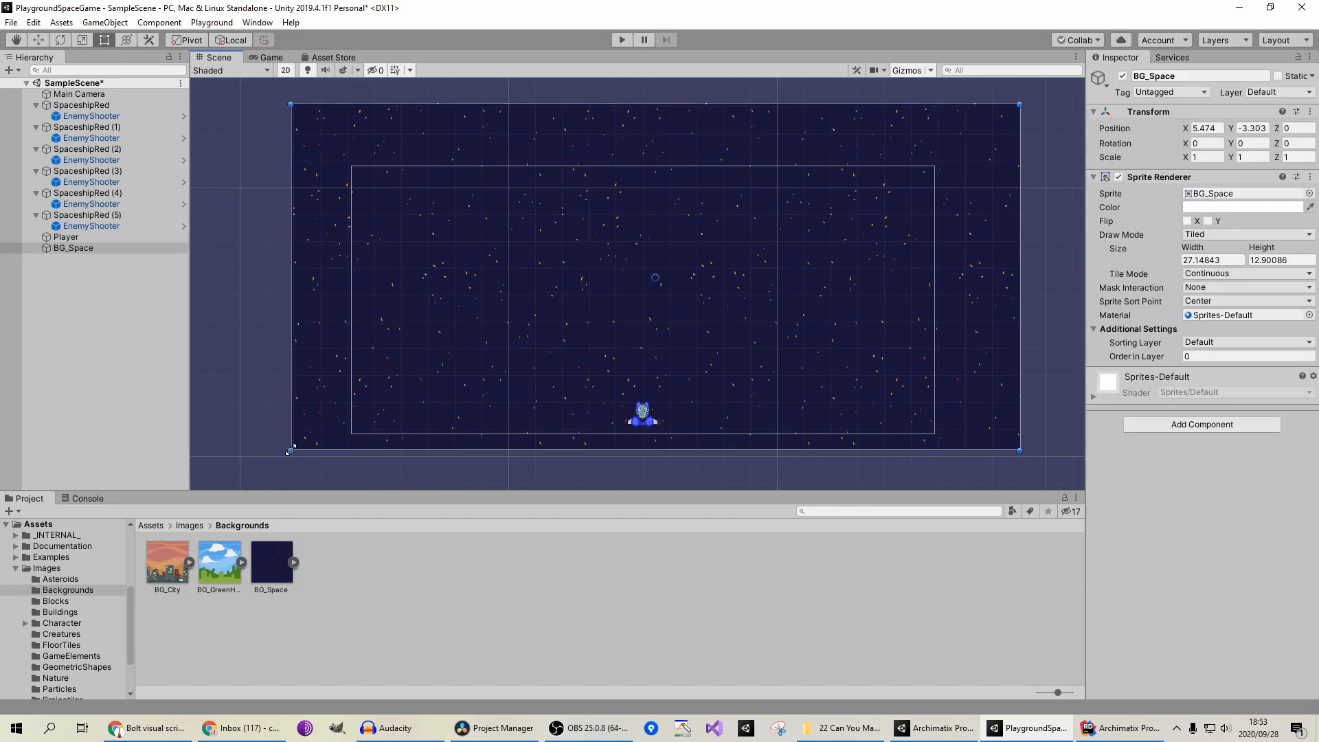
{"action": "left_click_drag", "start_coordinate": [290, 450], "coordinate": [279, 482]}
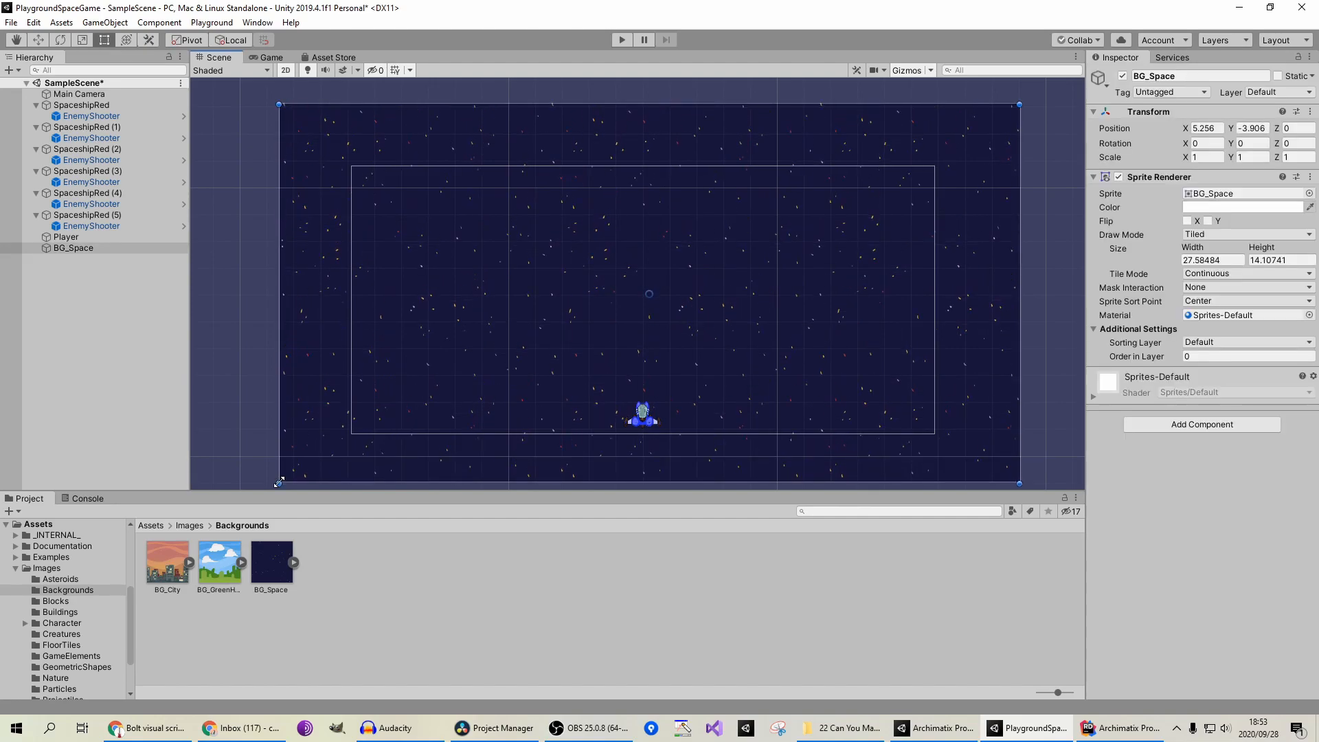
Step: Briefly play-test the scene with the background, and set BG_Space's Order in Layer to -1
{"action": "left_click", "coordinate": [621, 40]}
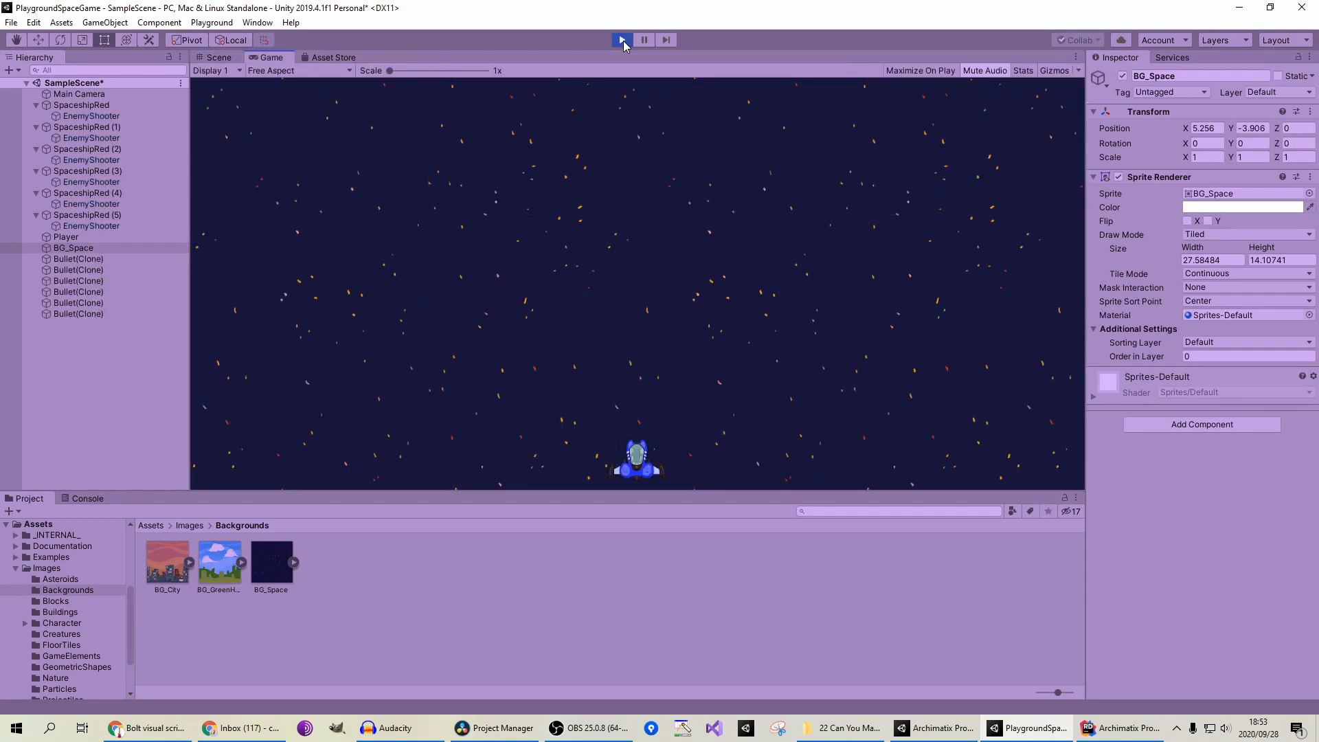
{"action": "left_click", "coordinate": [622, 39]}
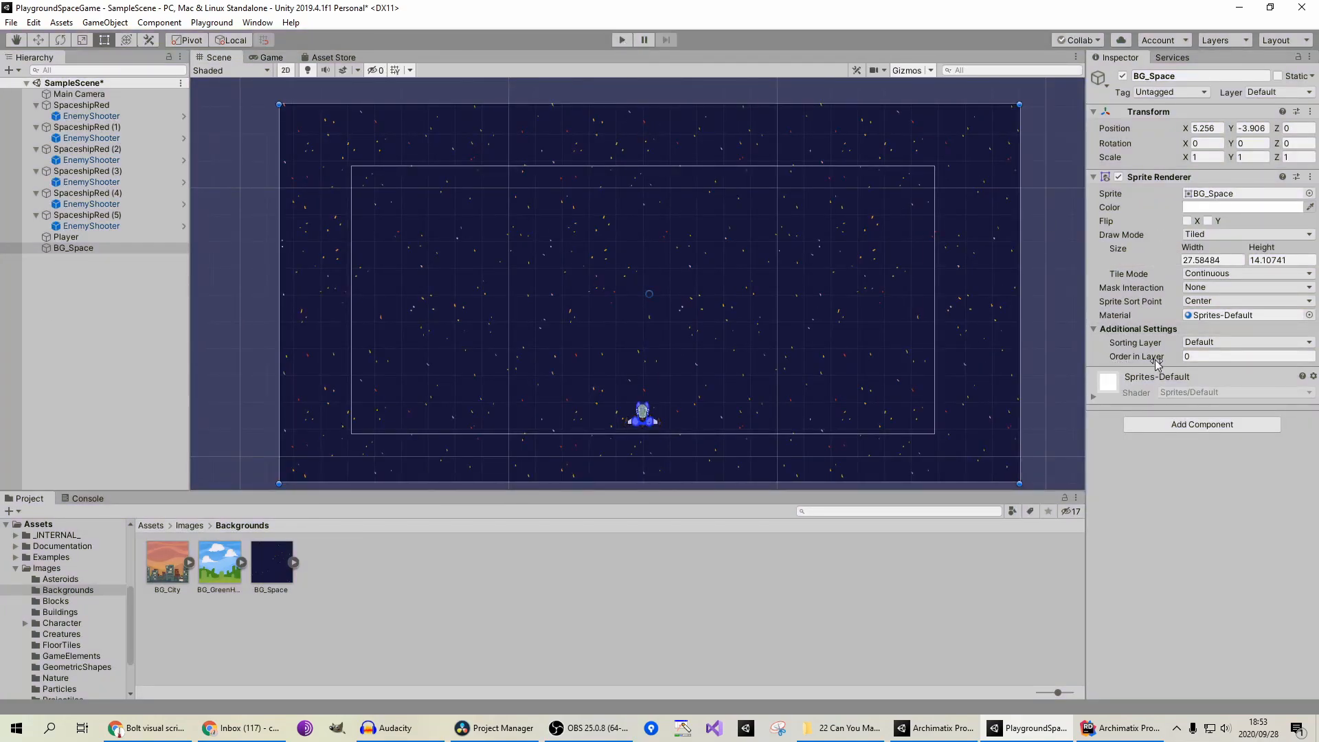
{"action": "left_click", "coordinate": [1210, 356]}
{"action": "type", "text": "-1"}
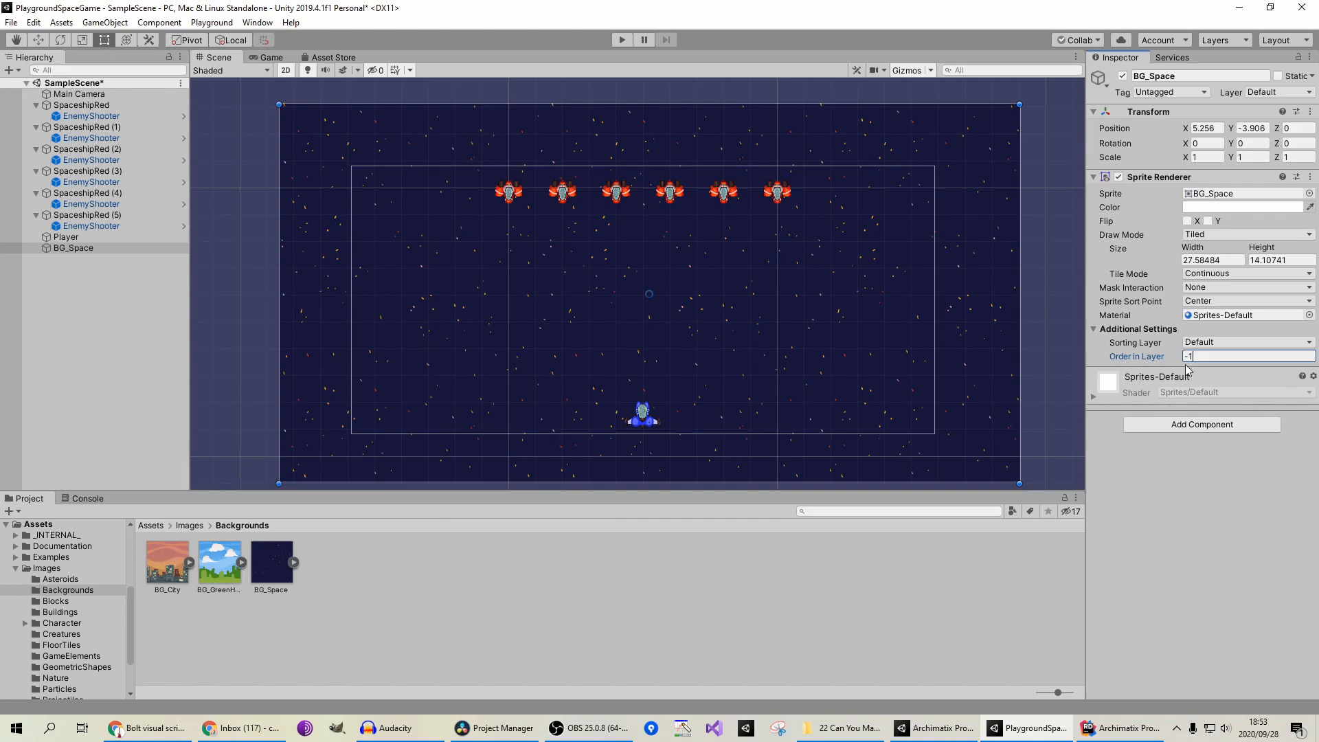
{"action": "key", "text": "Return"}
{"action": "key", "text": "Return"}
Step: Play-test the game against the space background, moving the player ship sideways to dodge the enemy bullets
{"action": "left_click", "coordinate": [621, 40]}
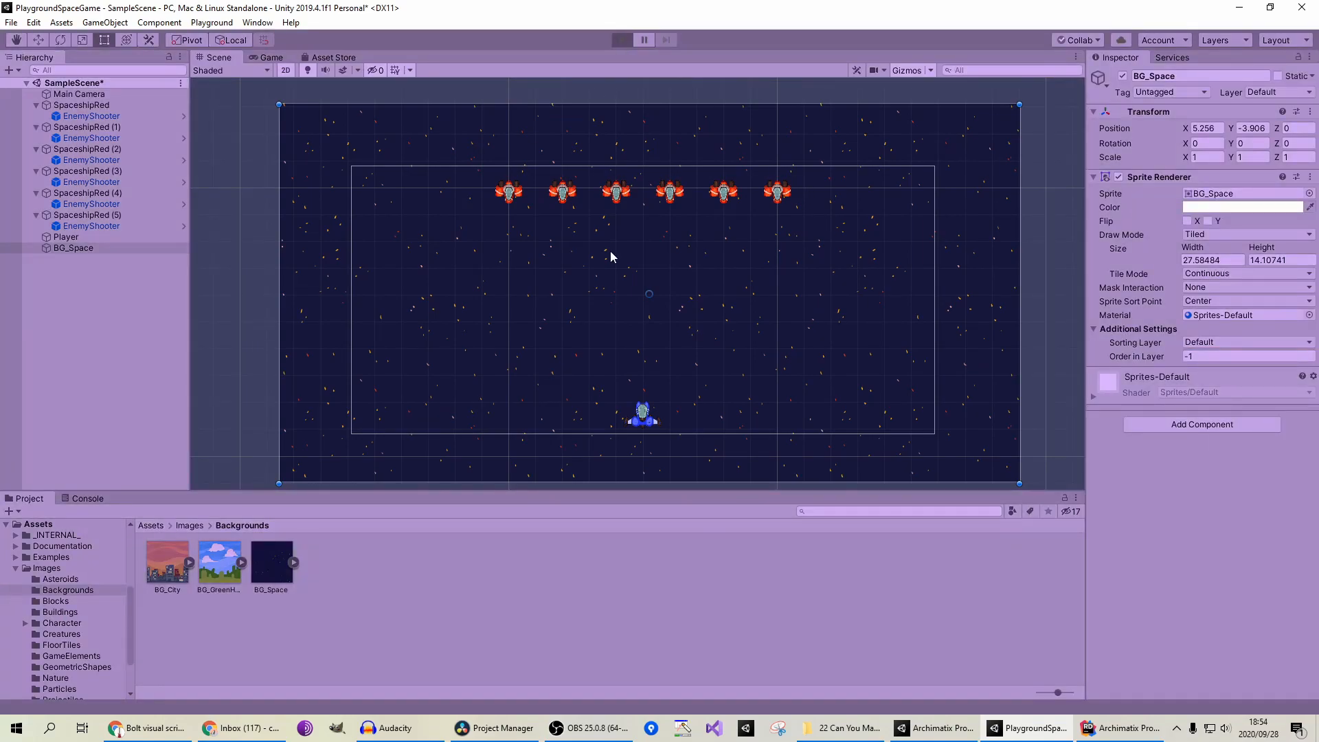
{"action": "key", "text": "Right"}
{"action": "key", "text": "Left"}
{"action": "key", "text": "Right"}
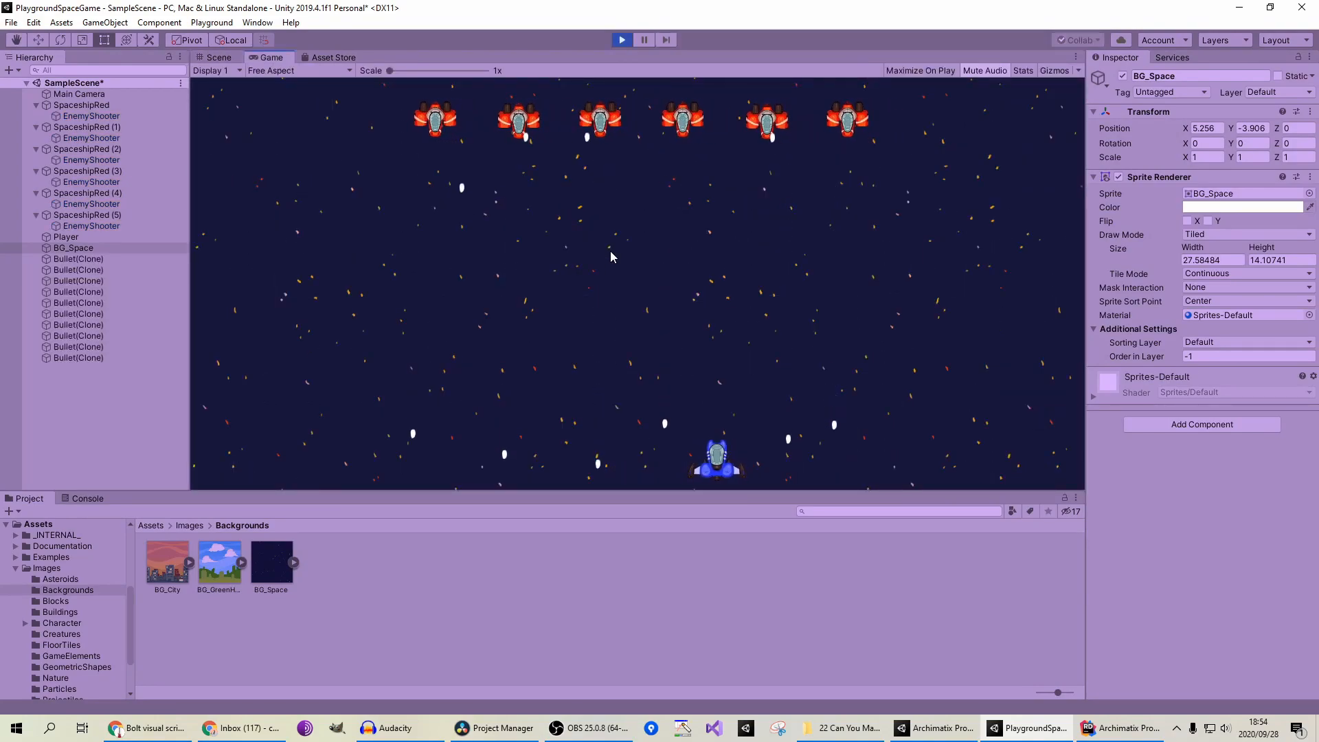
{"action": "key", "text": "Left"}
{"action": "key", "text": "Left"}
{"action": "key", "text": "Right"}
{"action": "key", "text": "Left"}
{"action": "key", "text": "Right"}
{"action": "key", "text": "Right"}
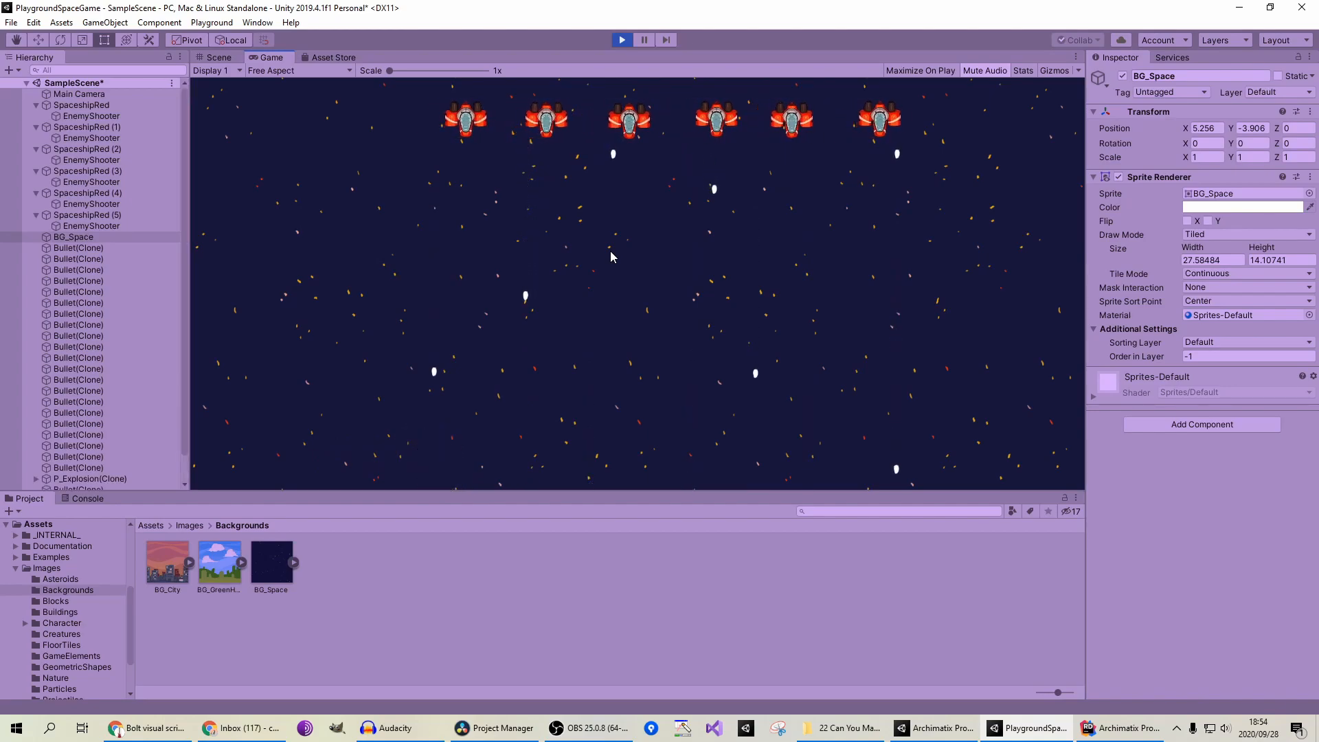